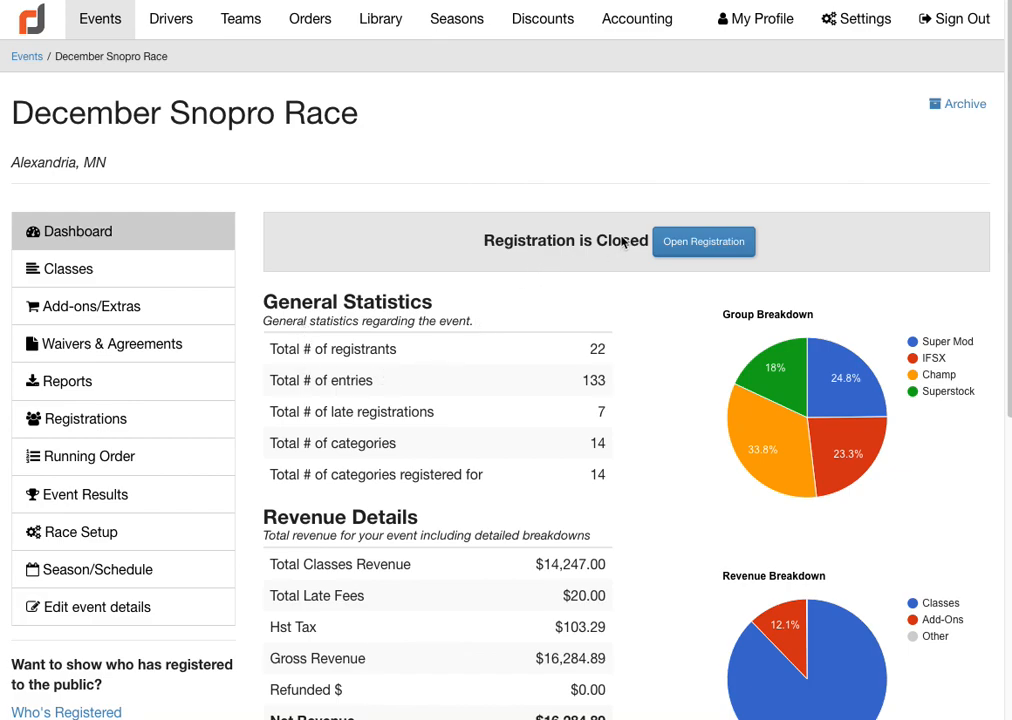
- Review the general statistics, revenue details and breakdown charts on the December Snopro Race dashboard
{"action": "scroll", "coordinate": [510, 474], "scroll_direction": "down", "scroll_amount": 1}
{"action": "scroll", "coordinate": [510, 474], "scroll_direction": "down", "scroll_amount": 3}
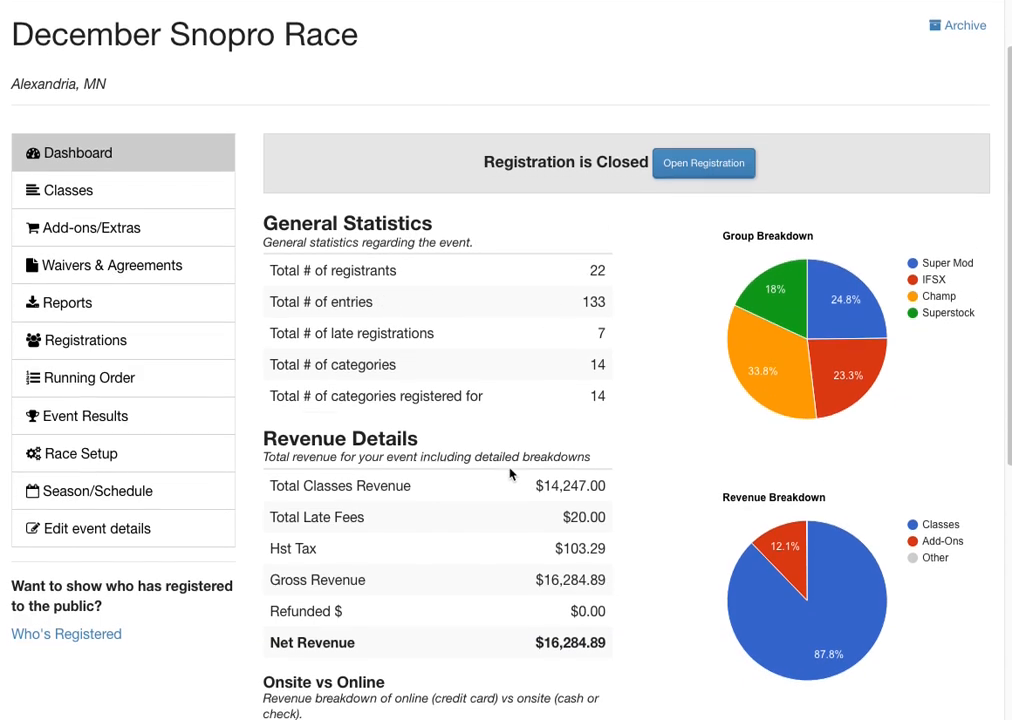
{"action": "scroll", "coordinate": [510, 474], "scroll_direction": "up", "scroll_amount": 3}
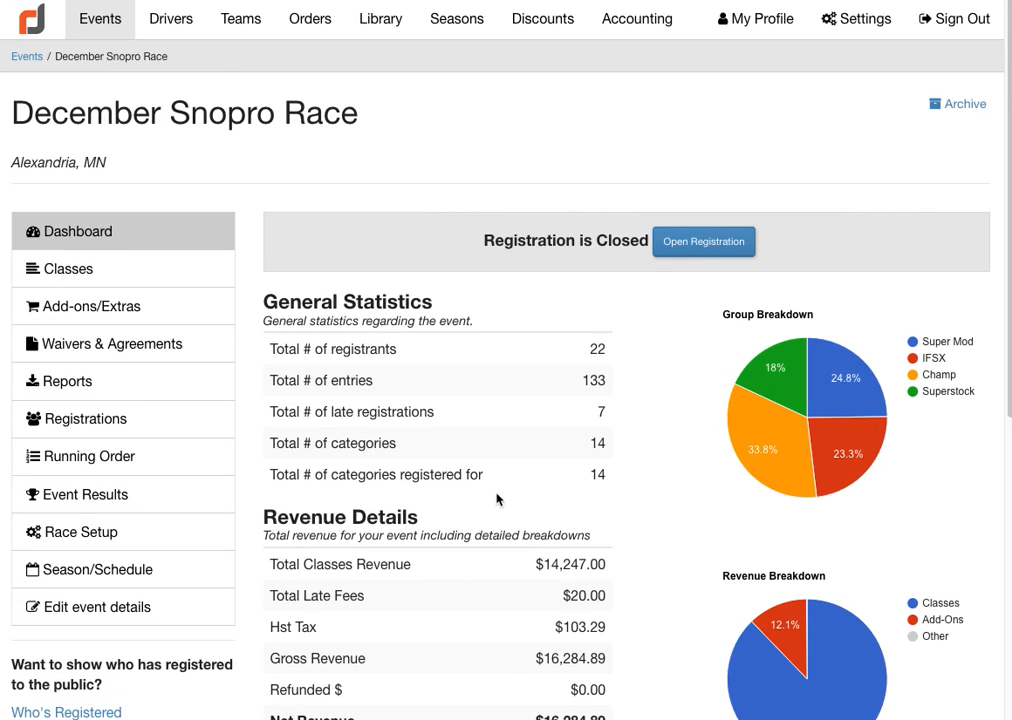
{"action": "scroll", "coordinate": [474, 472], "scroll_direction": "down", "scroll_amount": 3}
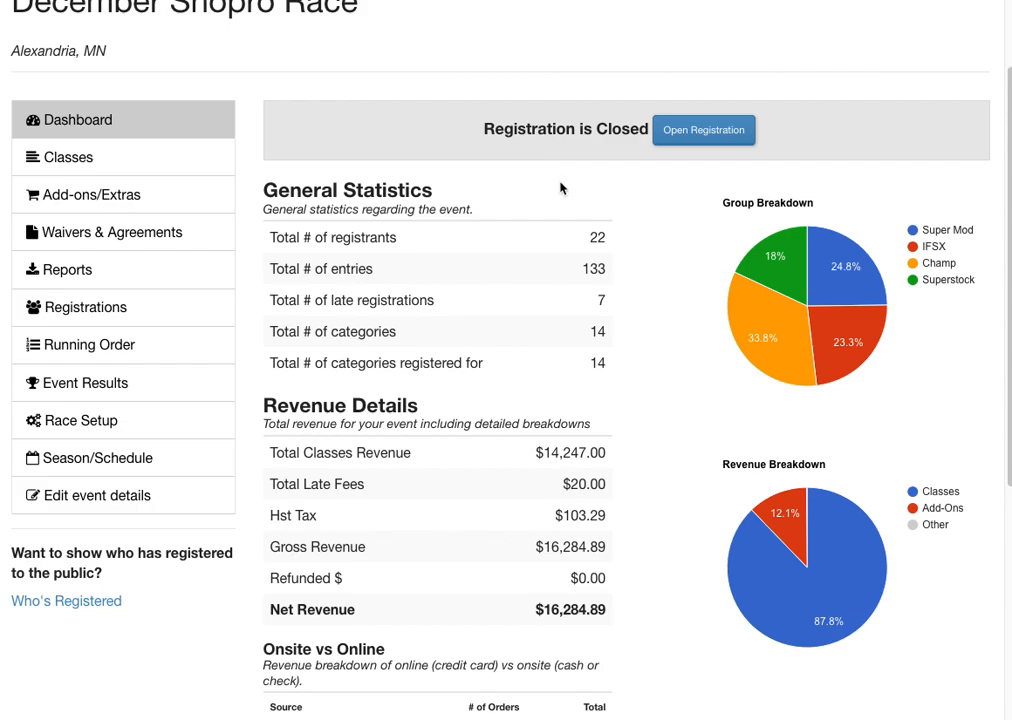
{"action": "scroll", "coordinate": [504, 346], "scroll_direction": "up", "scroll_amount": 2}
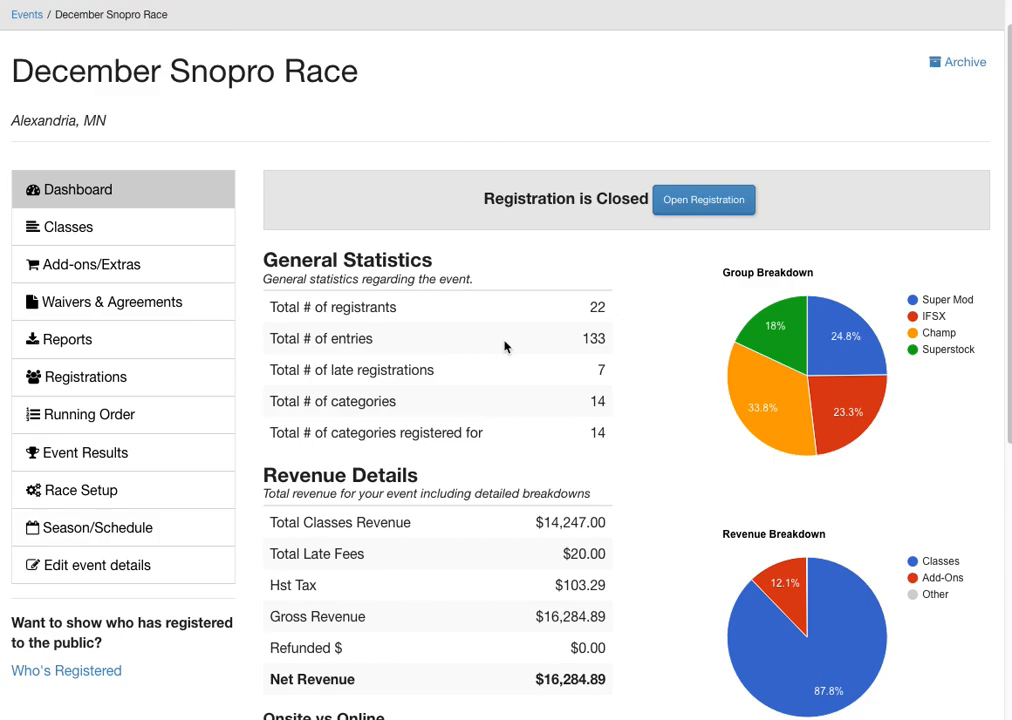
{"action": "scroll", "coordinate": [492, 384], "scroll_direction": "down", "scroll_amount": 4}
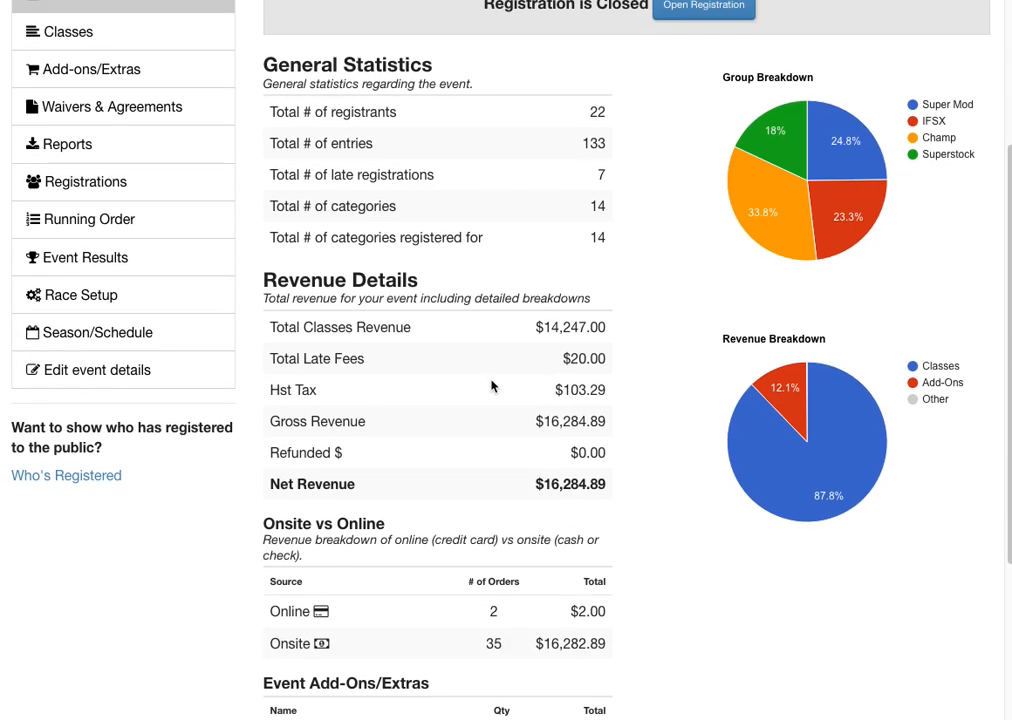
{"action": "scroll", "coordinate": [492, 384], "scroll_direction": "up", "scroll_amount": 4}
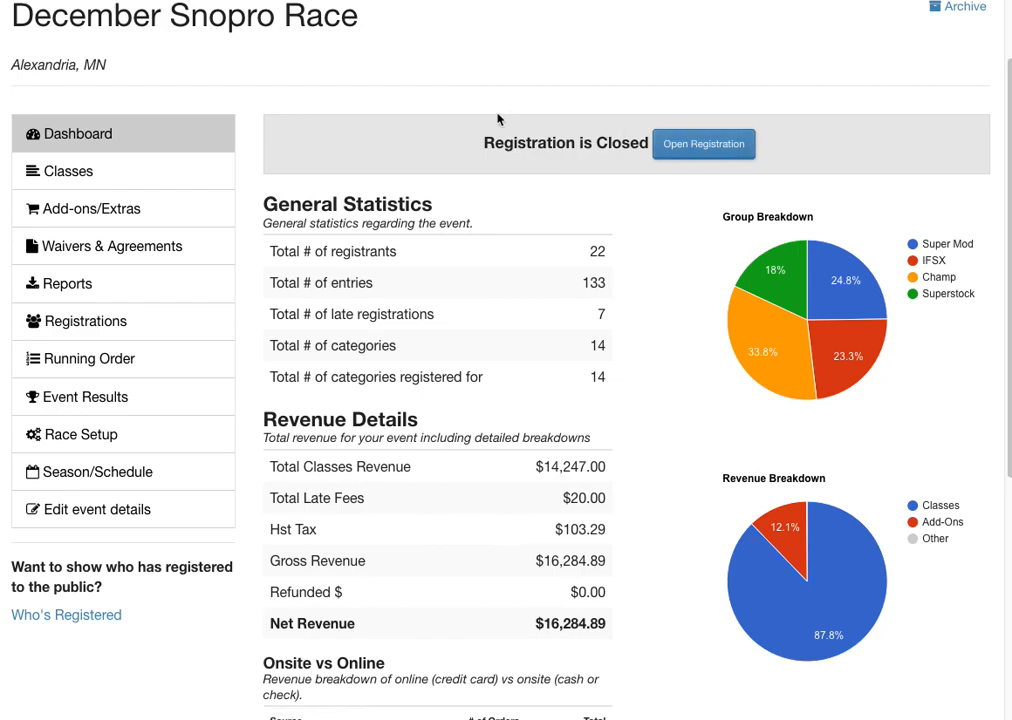
- Open the event's registrations and look through the list of registrants
{"action": "left_click", "coordinate": [106, 332]}
{"action": "scroll", "coordinate": [460, 300], "scroll_direction": "down", "scroll_amount": 1}
{"action": "scroll", "coordinate": [458, 306], "scroll_direction": "down", "scroll_amount": 2}
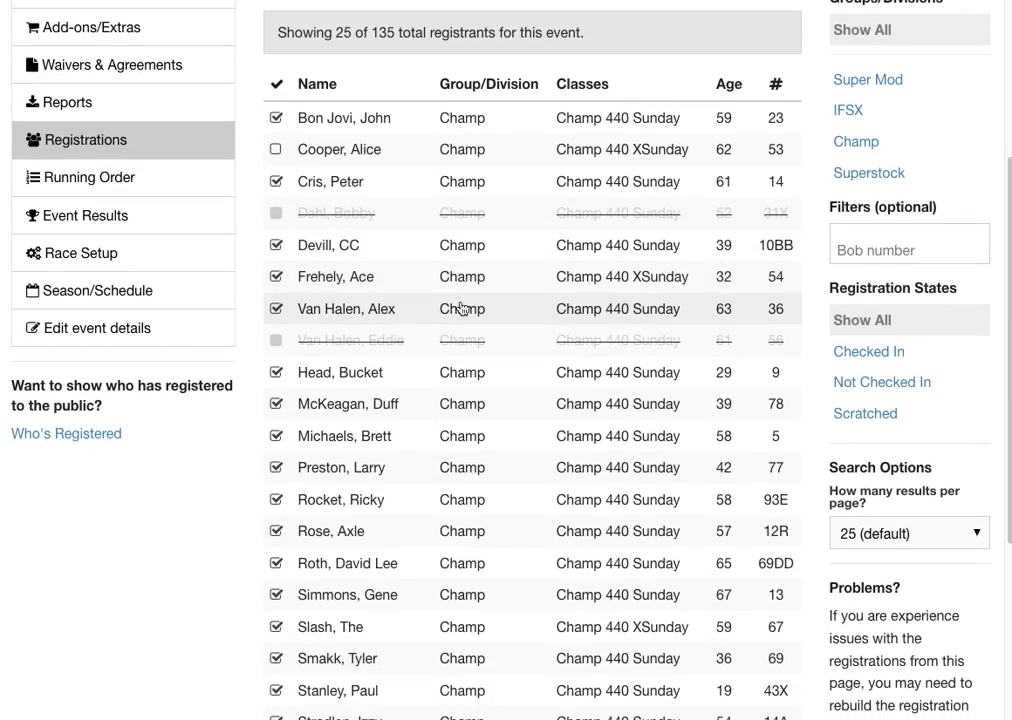
{"action": "scroll", "coordinate": [461, 308], "scroll_direction": "down", "scroll_amount": 3}
{"action": "scroll", "coordinate": [464, 308], "scroll_direction": "up", "scroll_amount": 4}
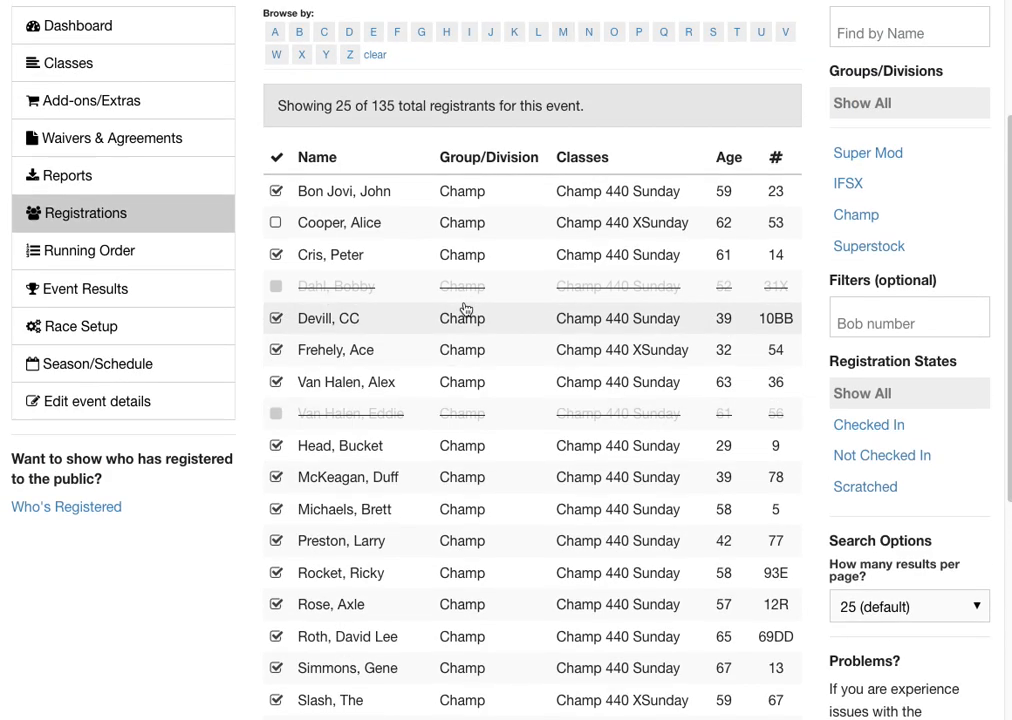
{"action": "scroll", "coordinate": [465, 308], "scroll_direction": "up", "scroll_amount": 2}
{"action": "scroll", "coordinate": [464, 308], "scroll_direction": "up", "scroll_amount": 1}
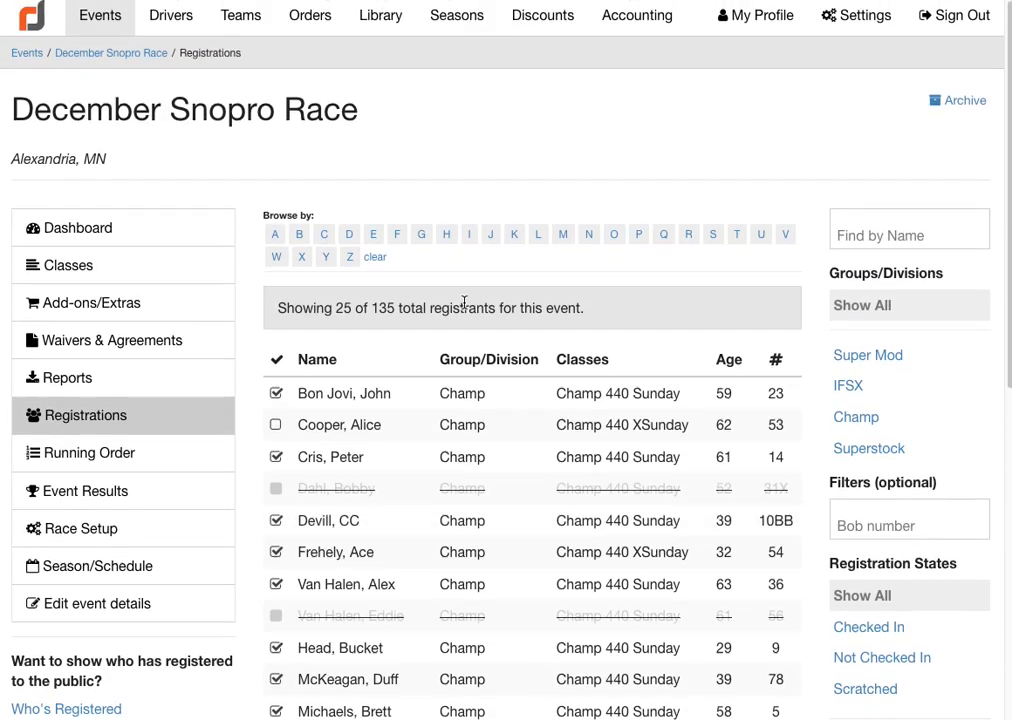
- Open the scratched Champ 440 XSunday registration with bob number 56 and reinstate it
{"action": "scroll", "coordinate": [490, 350], "scroll_direction": "down", "scroll_amount": 5}
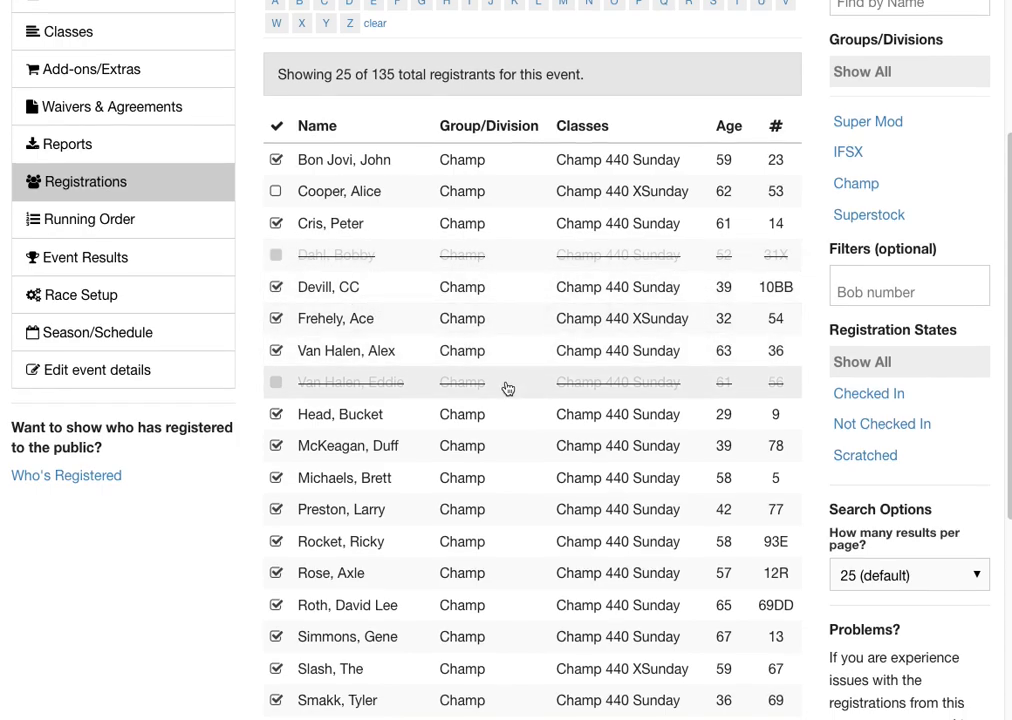
{"action": "scroll", "coordinate": [507, 390], "scroll_direction": "down", "scroll_amount": 3}
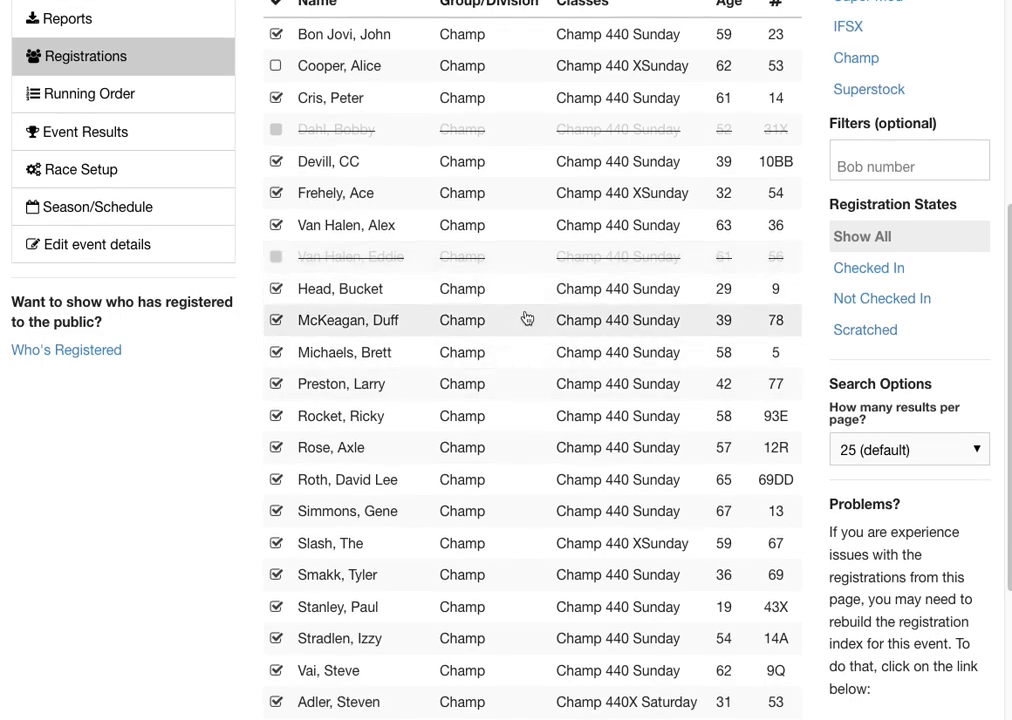
{"action": "left_click", "coordinate": [585, 262]}
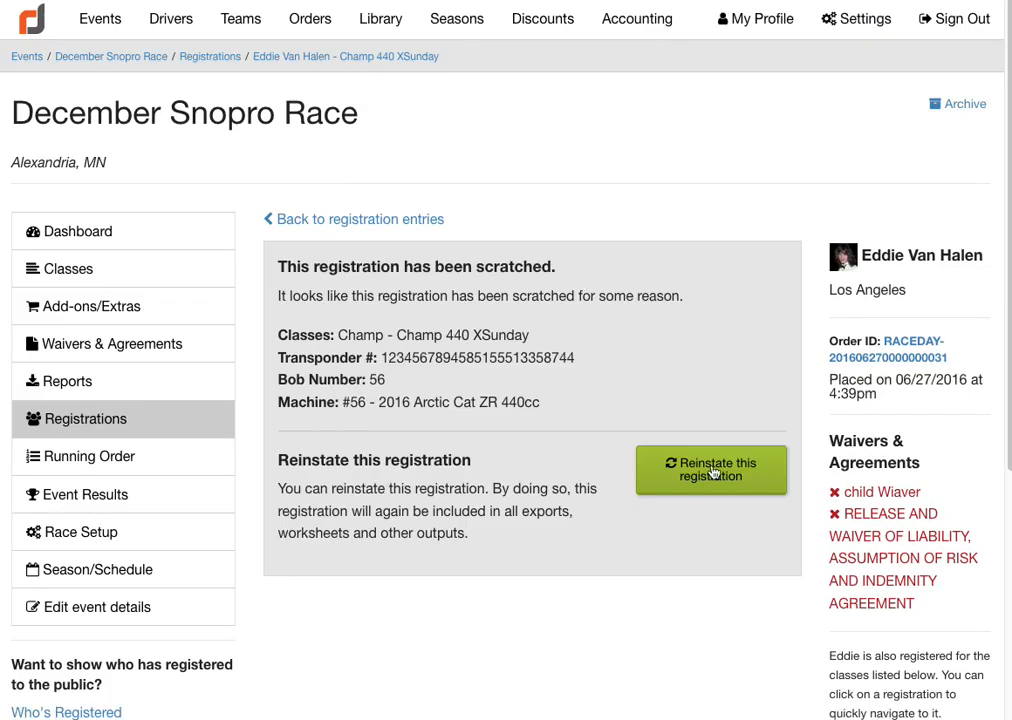
{"action": "left_click", "coordinate": [722, 481]}
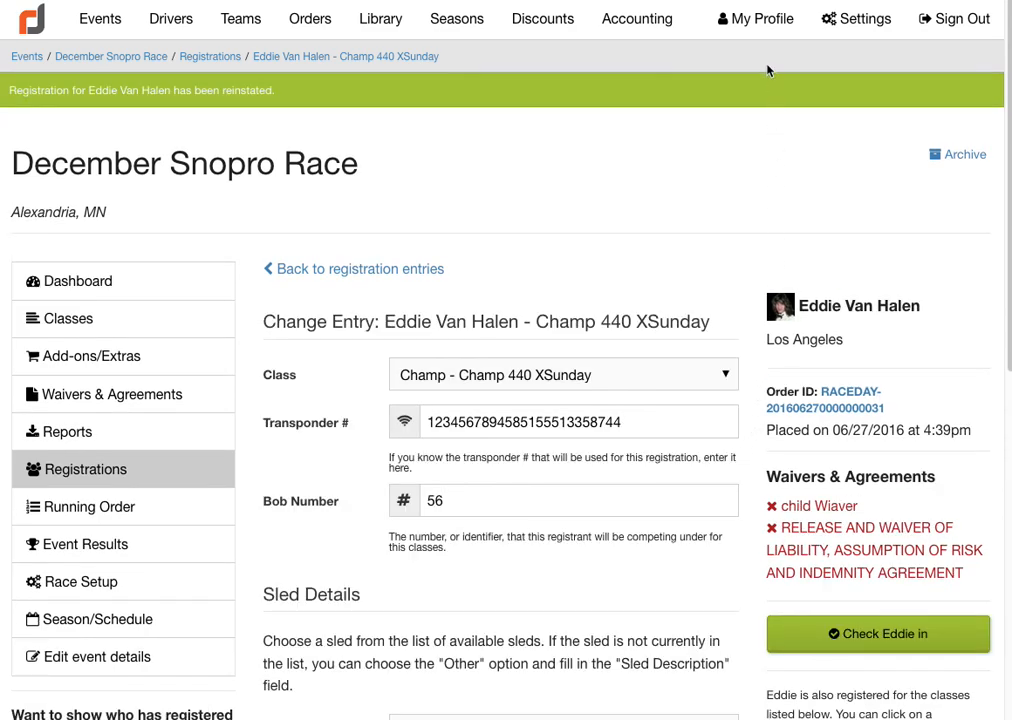
- Set the bob number of the reinstated Champ 440 XSunday entry to 56X and save the changes
{"action": "scroll", "coordinate": [563, 502], "scroll_direction": "down", "scroll_amount": 1}
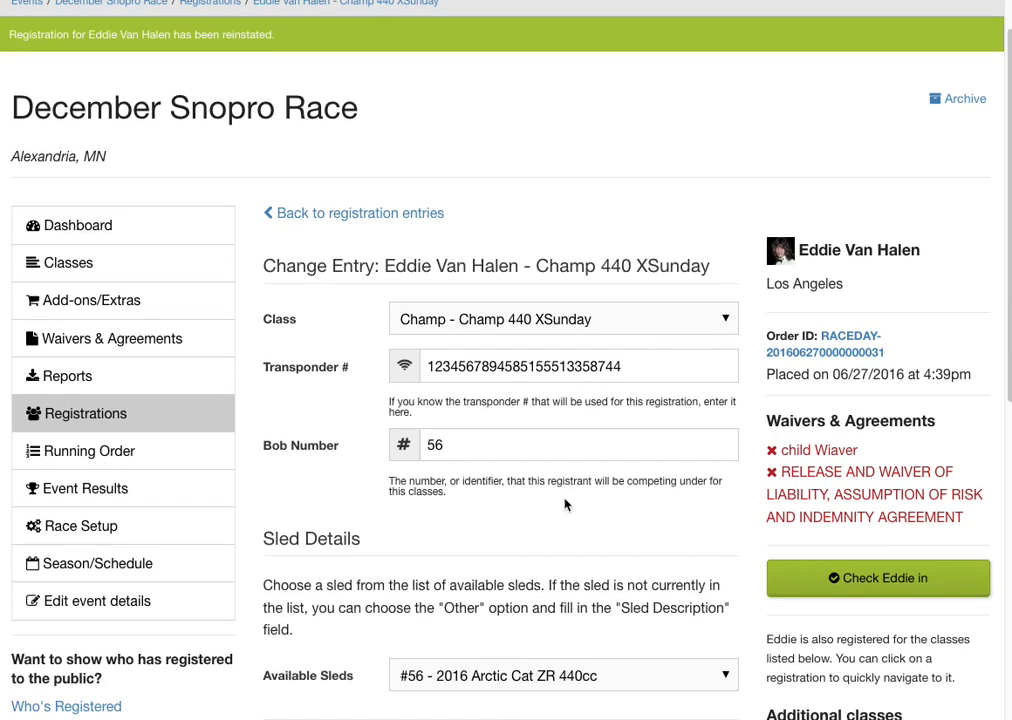
{"action": "scroll", "coordinate": [565, 503], "scroll_direction": "down", "scroll_amount": 3}
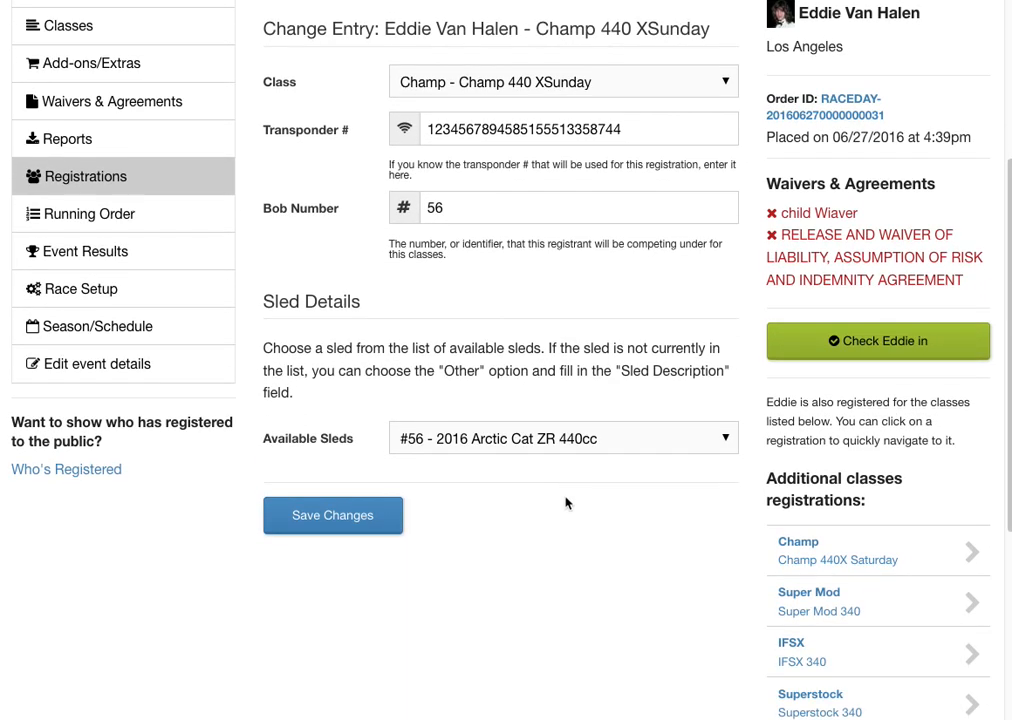
{"action": "left_click_drag", "start_coordinate": [452, 208], "coordinate": [420, 208]}
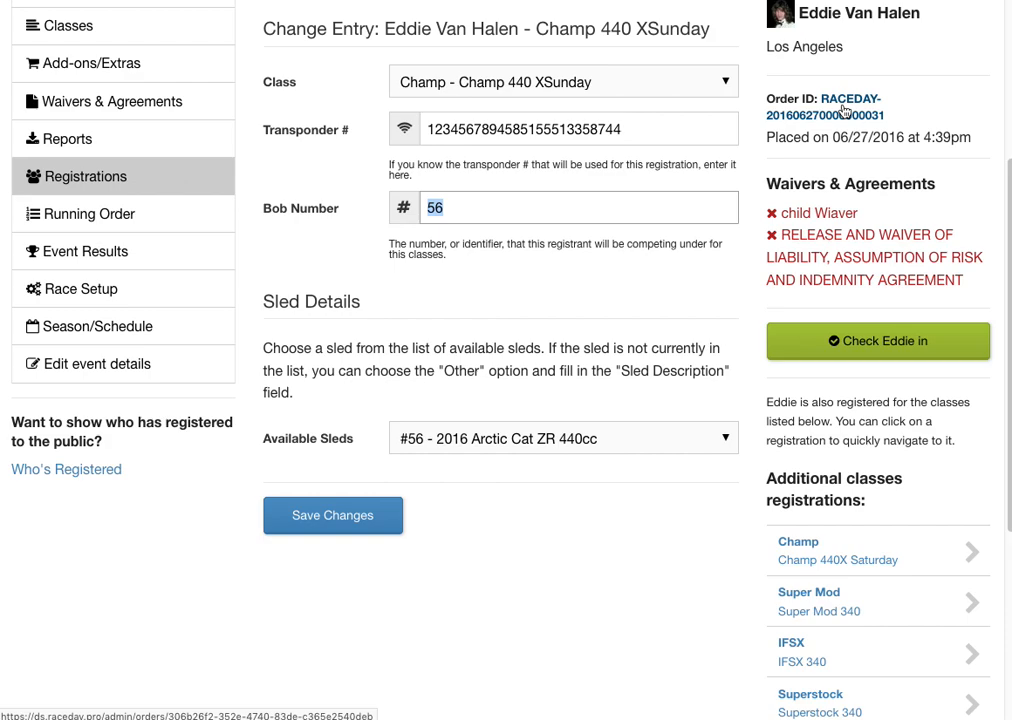
{"action": "key", "text": "Right"}
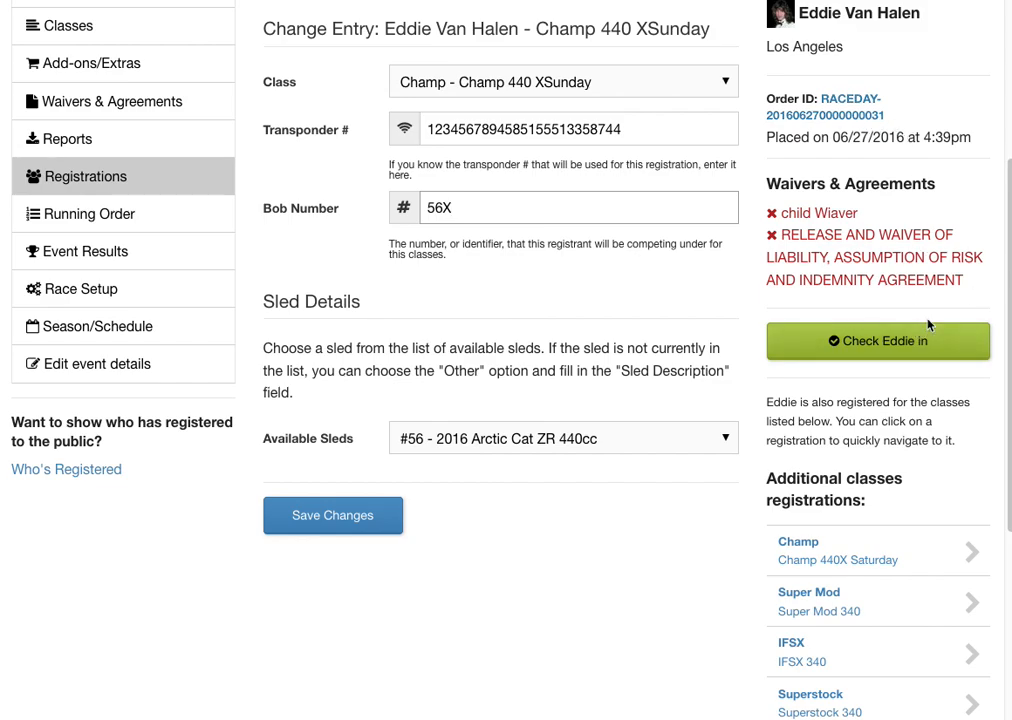
{"action": "left_click", "coordinate": [371, 524]}
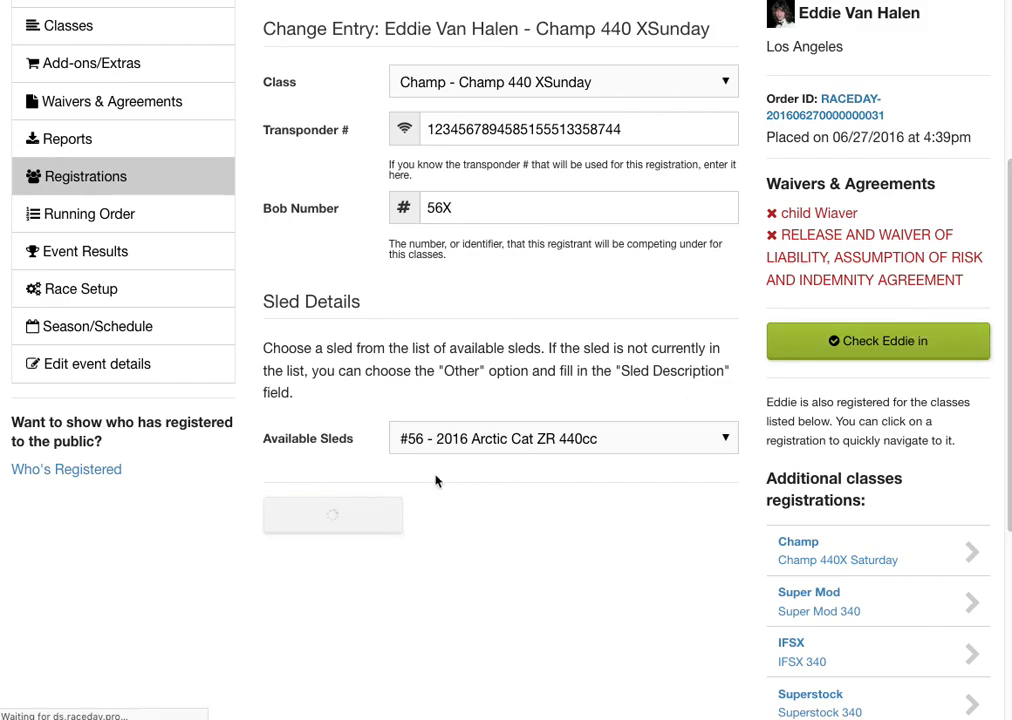
- Open the same driver's Champ 440X Saturday class registration and reinstate it
{"action": "scroll", "coordinate": [790, 422], "scroll_direction": "down", "scroll_amount": 5}
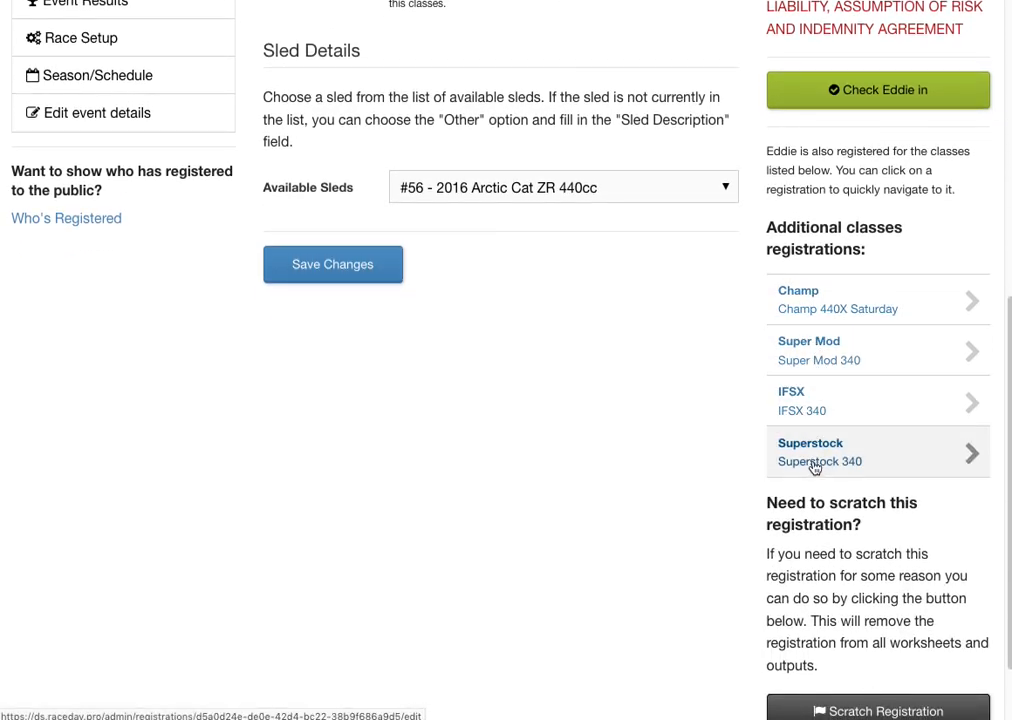
{"action": "left_click", "coordinate": [824, 297]}
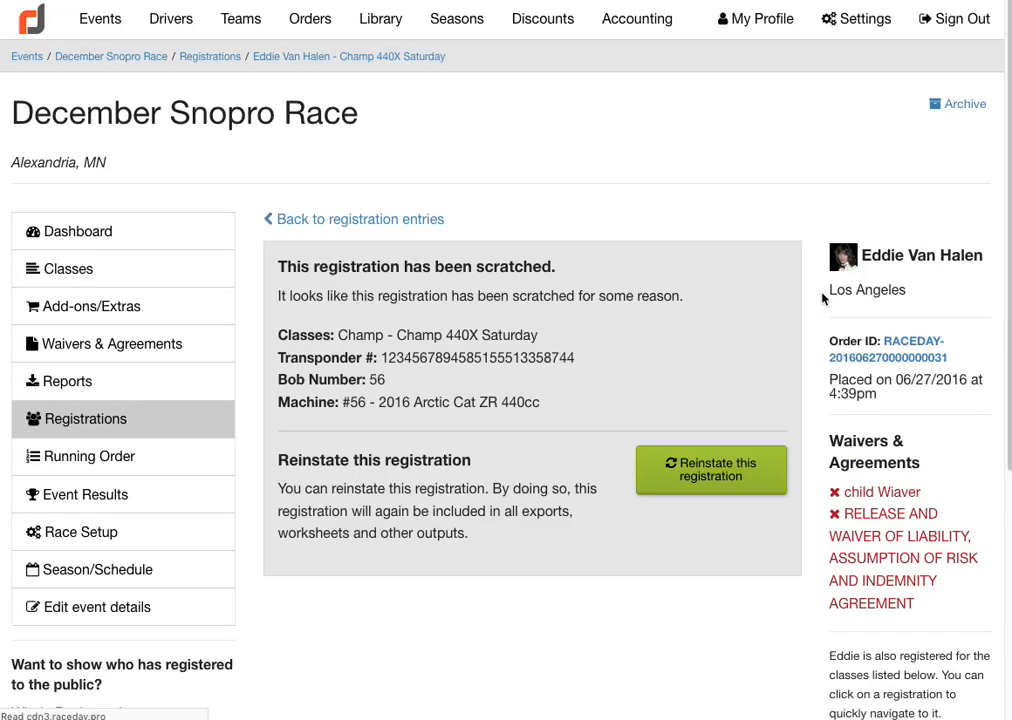
{"action": "left_click", "coordinate": [729, 477]}
- Set the bob number of the Champ 440X Saturday entry to 56X and save the changes
{"action": "left_click", "coordinate": [472, 501]}
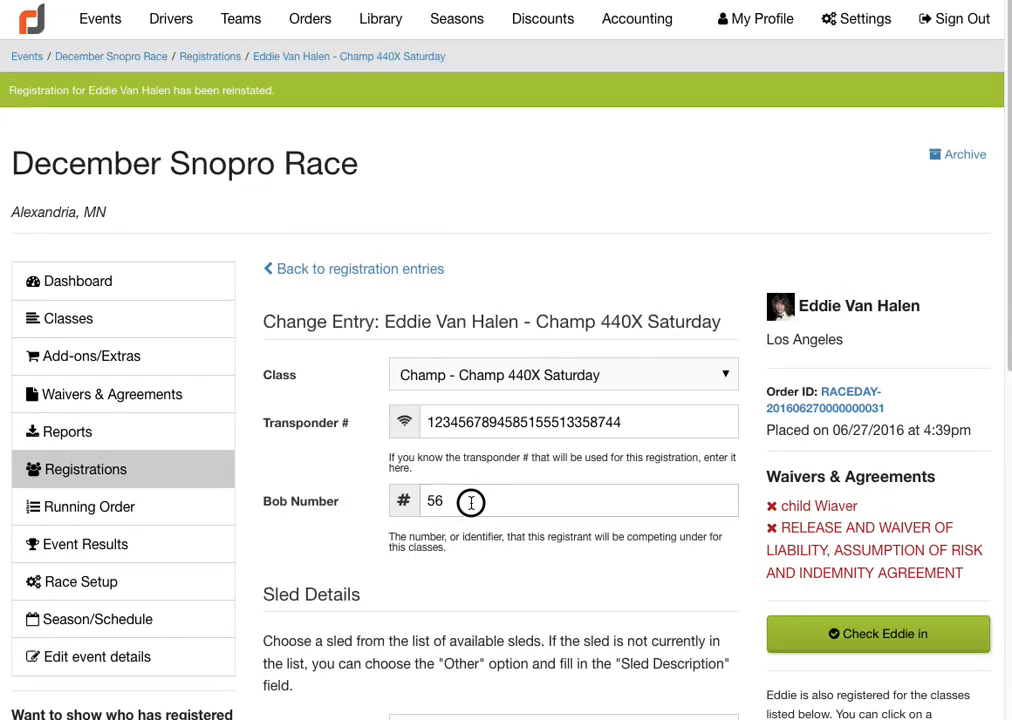
{"action": "type", "text": "X"}
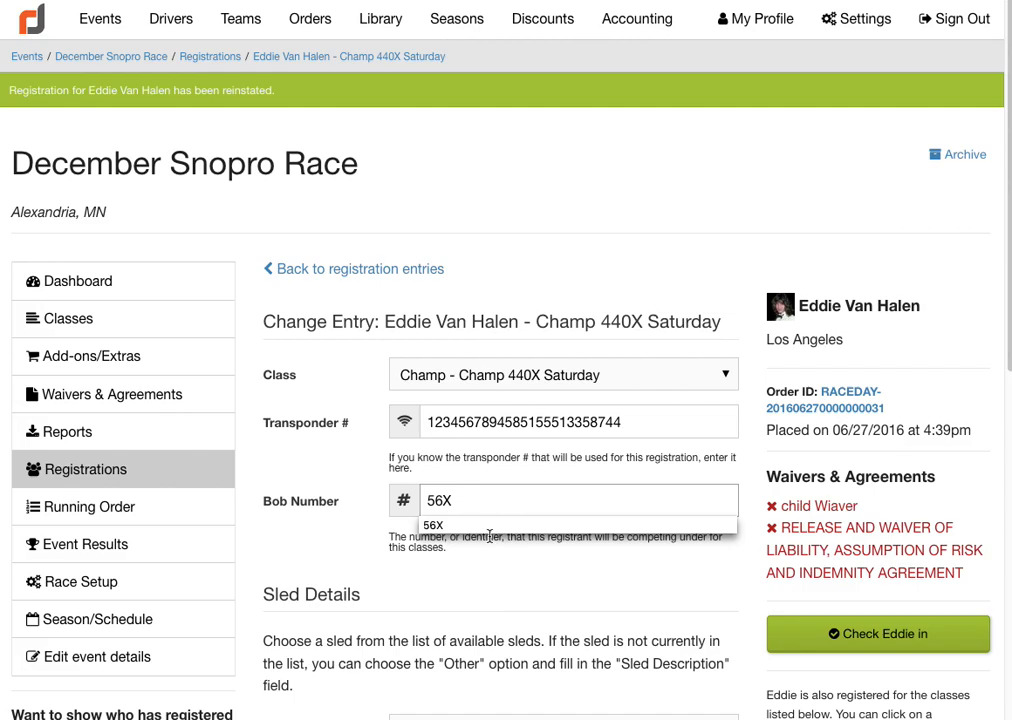
{"action": "scroll", "coordinate": [588, 569], "scroll_direction": "down", "scroll_amount": 5}
{"action": "left_click", "coordinate": [365, 517]}
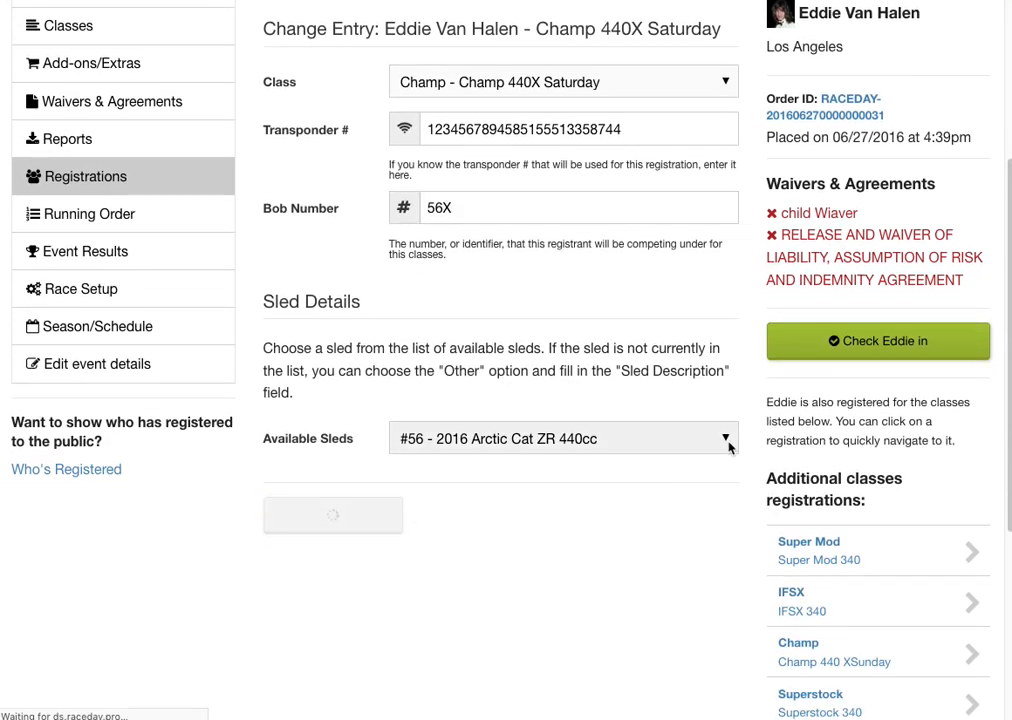
{"action": "scroll", "coordinate": [748, 533], "scroll_direction": "down", "scroll_amount": 4}
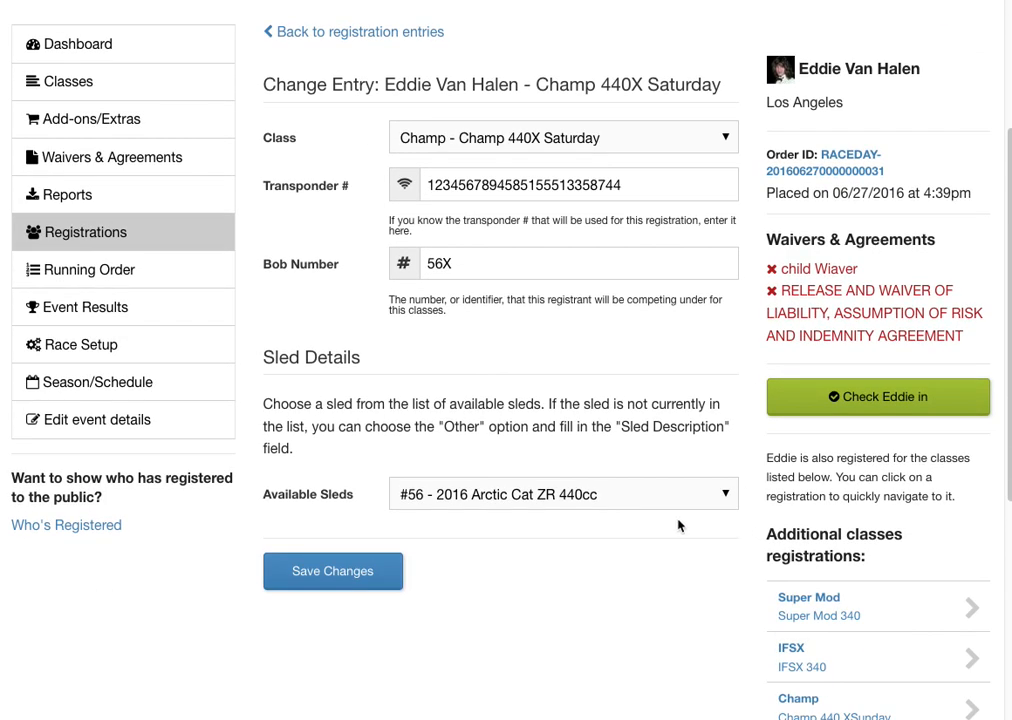
- Return to the registrations list and scratch the Champ 440 XSunday entry with bob number 23
{"action": "left_click", "coordinate": [151, 247]}
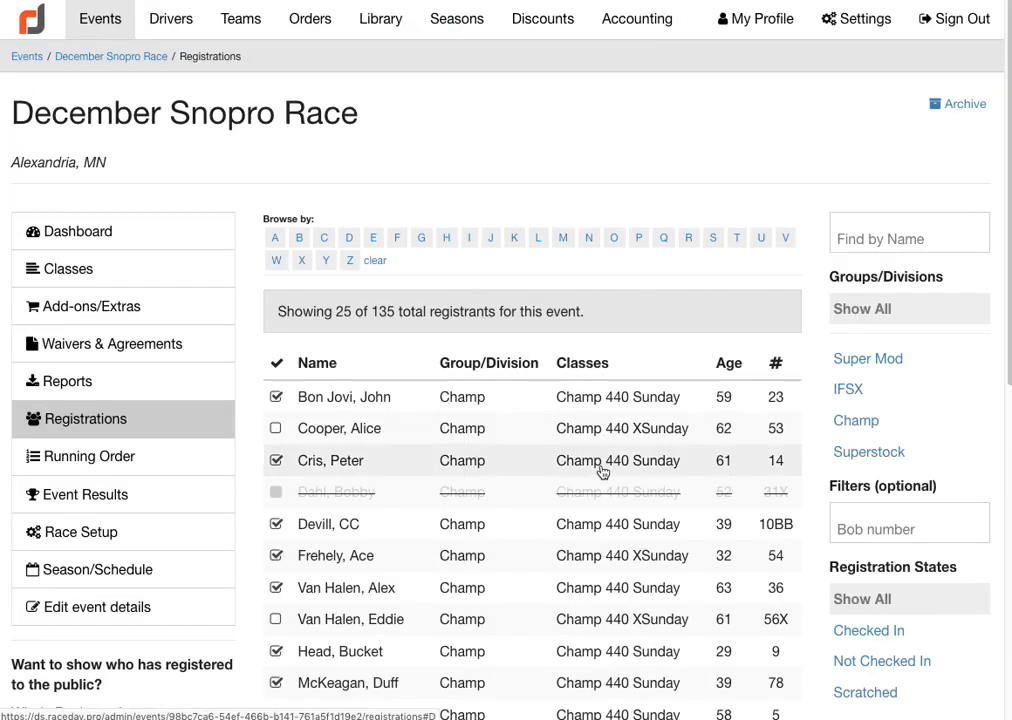
{"action": "scroll", "coordinate": [599, 475], "scroll_direction": "down", "scroll_amount": 4}
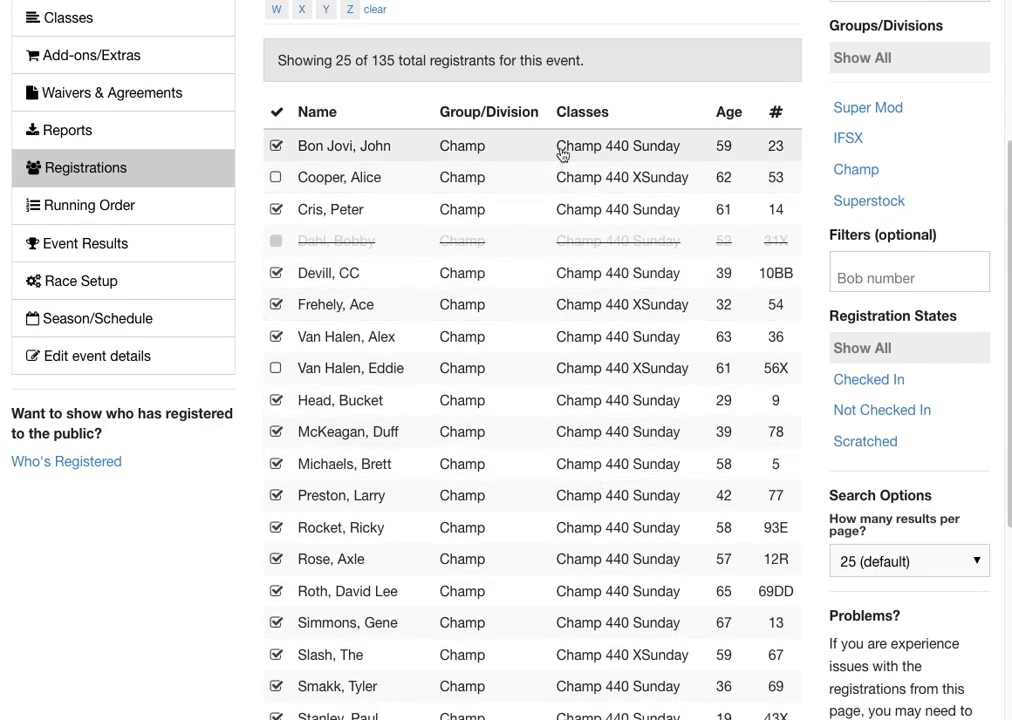
{"action": "left_click", "coordinate": [563, 156]}
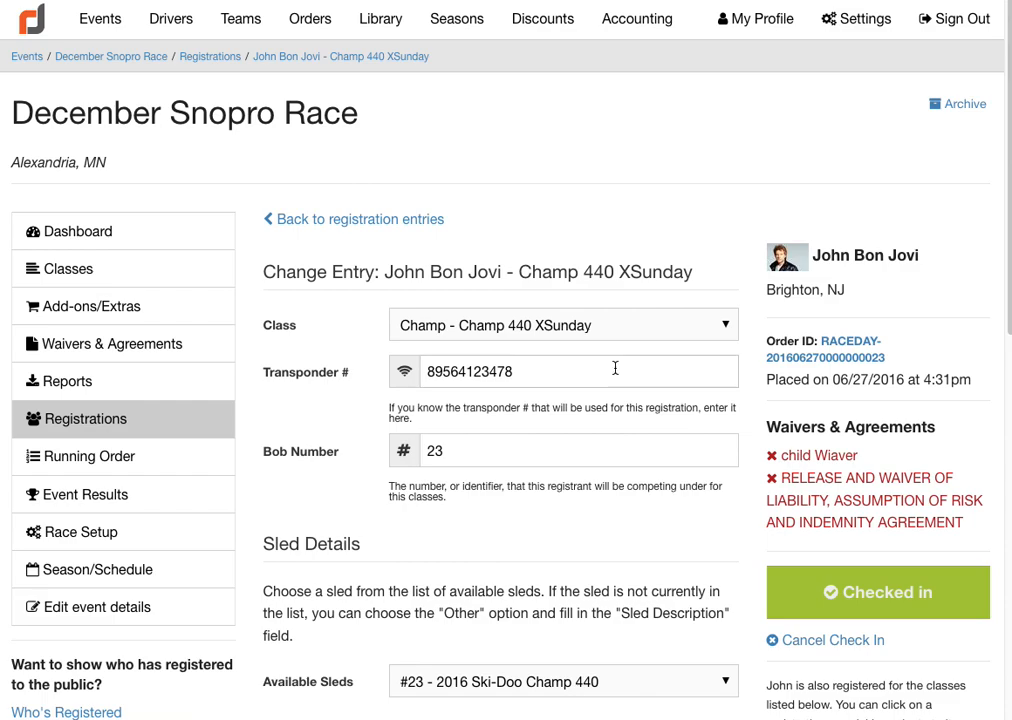
{"action": "scroll", "coordinate": [615, 366], "scroll_direction": "down", "scroll_amount": 3}
{"action": "scroll", "coordinate": [617, 363], "scroll_direction": "down", "scroll_amount": 7}
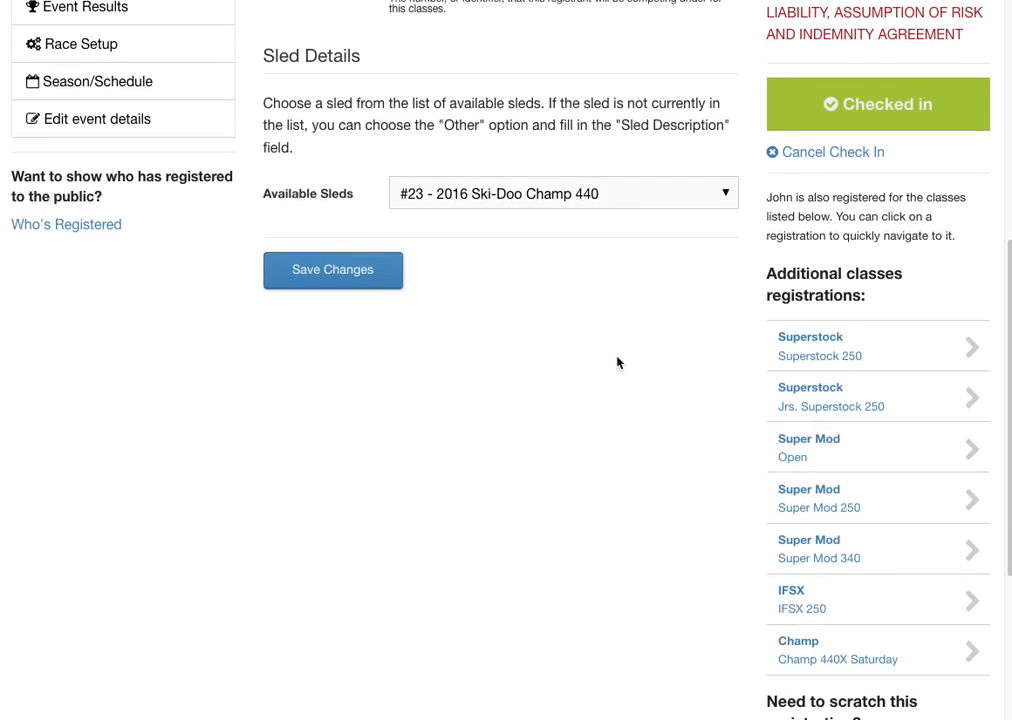
{"action": "left_click", "coordinate": [899, 610]}
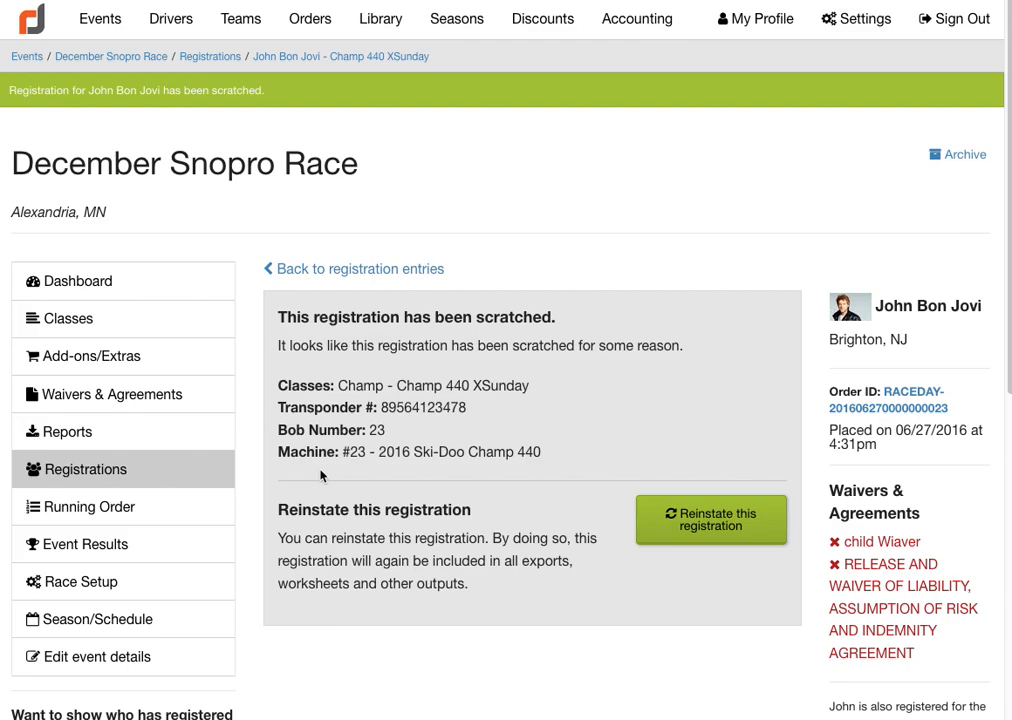
- In the race setup, randomize Round 1 of Champ 440 XSunday with 8 drivers per heat
{"action": "left_click", "coordinate": [137, 583]}
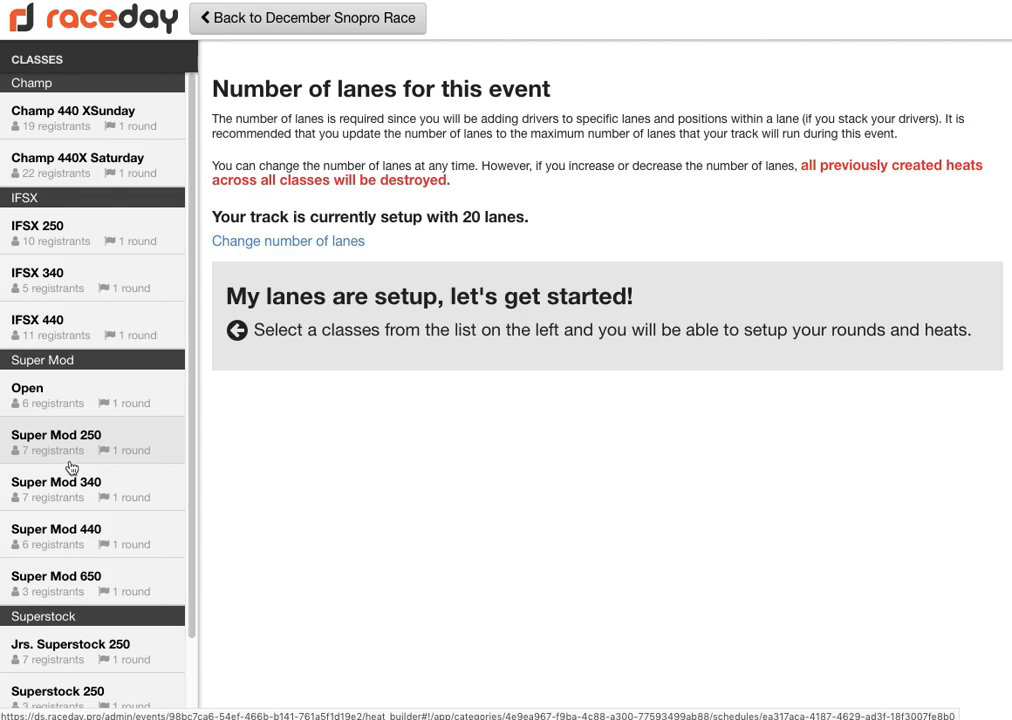
{"action": "left_click", "coordinate": [74, 125]}
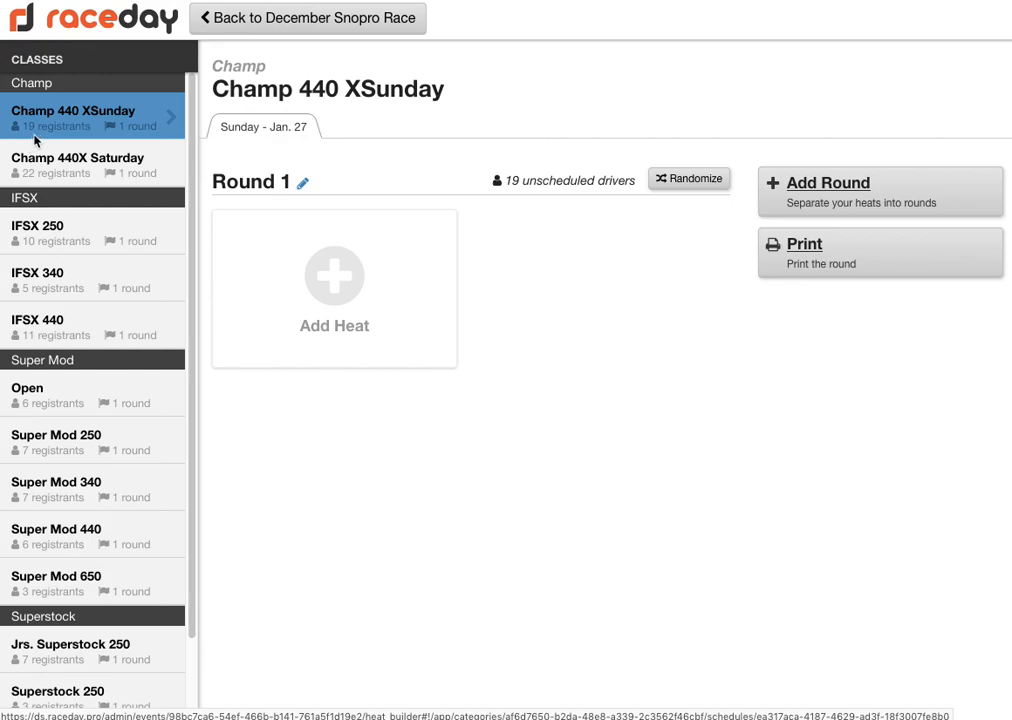
{"action": "left_click", "coordinate": [700, 183]}
{"action": "left_click_drag", "start_coordinate": [309, 359], "coordinate": [246, 357]}
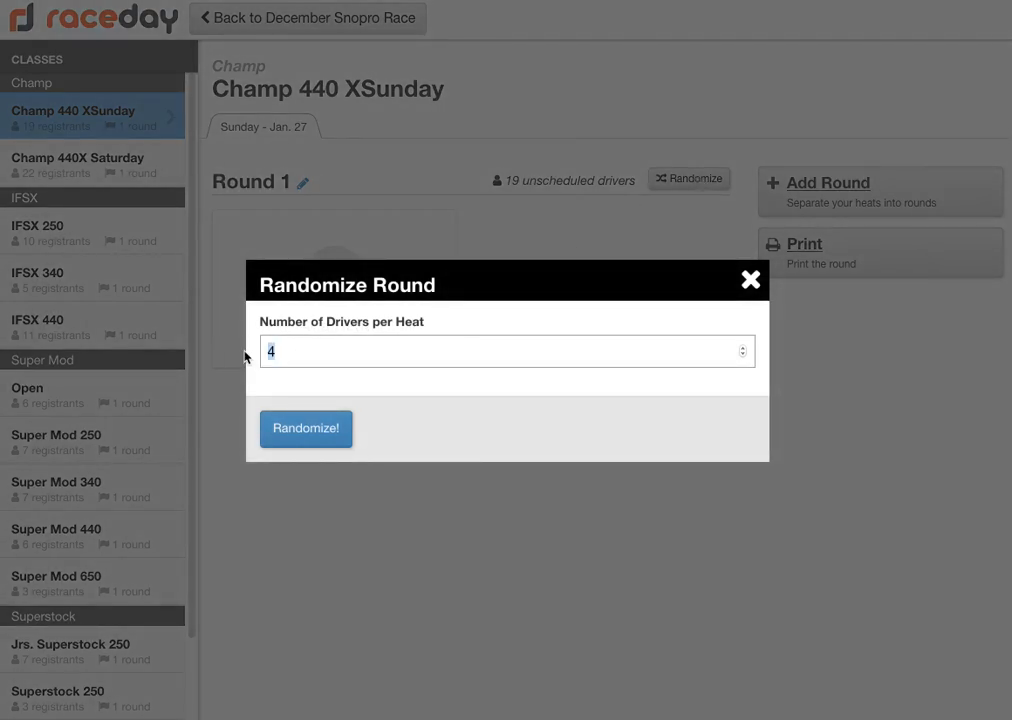
{"action": "type", "text": "8"}
{"action": "key", "text": "Return"}
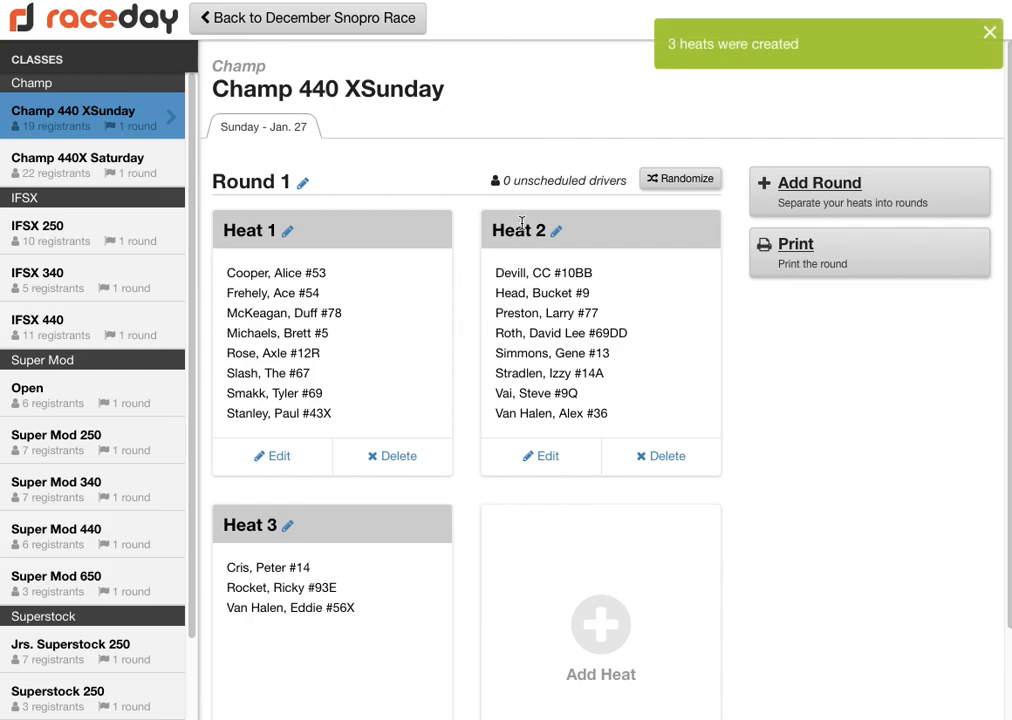
- Remove all three drivers from Heat 3 of Round 1 and return to the Sunday - Jan. 27 schedule
{"action": "scroll", "coordinate": [443, 366], "scroll_direction": "down", "scroll_amount": 2}
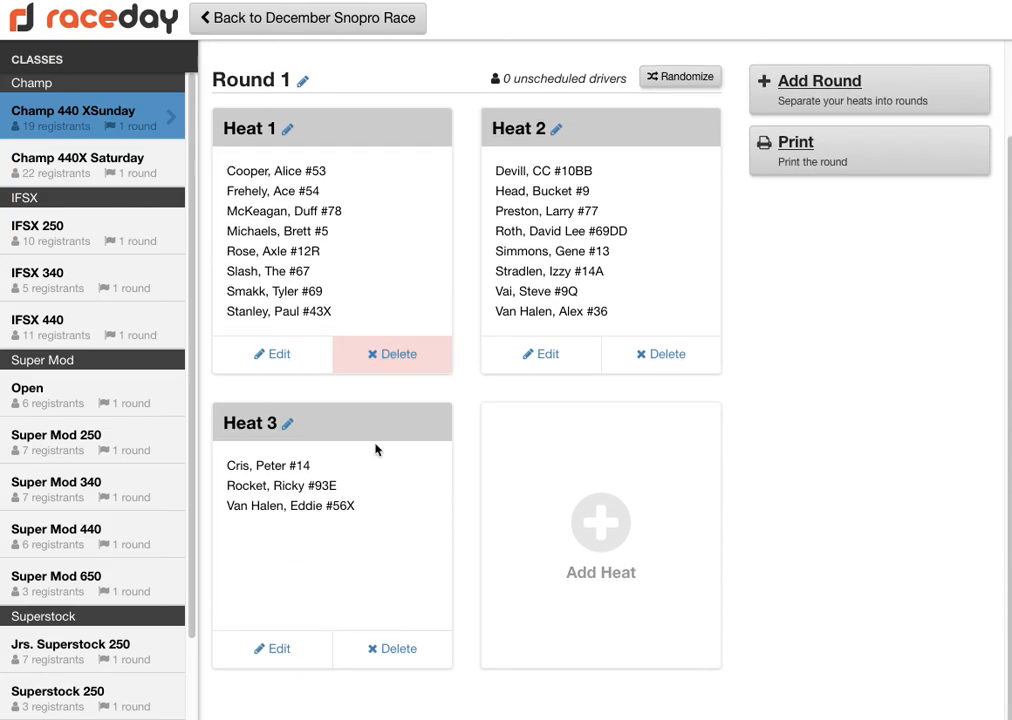
{"action": "left_click", "coordinate": [279, 652]}
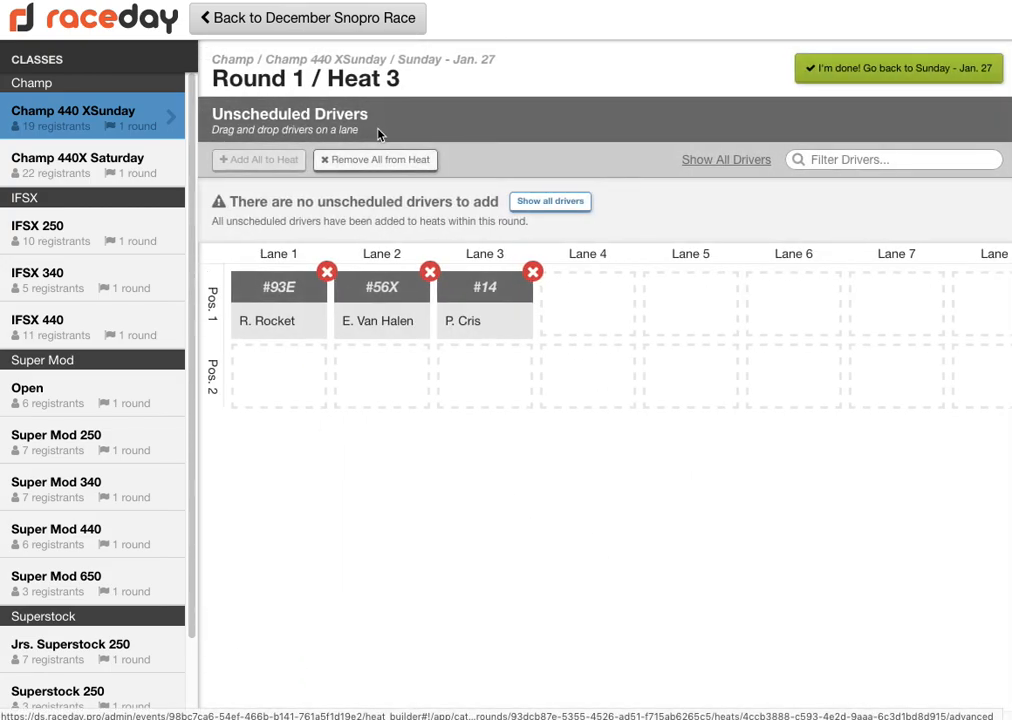
{"action": "left_click", "coordinate": [531, 274]}
{"action": "left_click", "coordinate": [430, 260]}
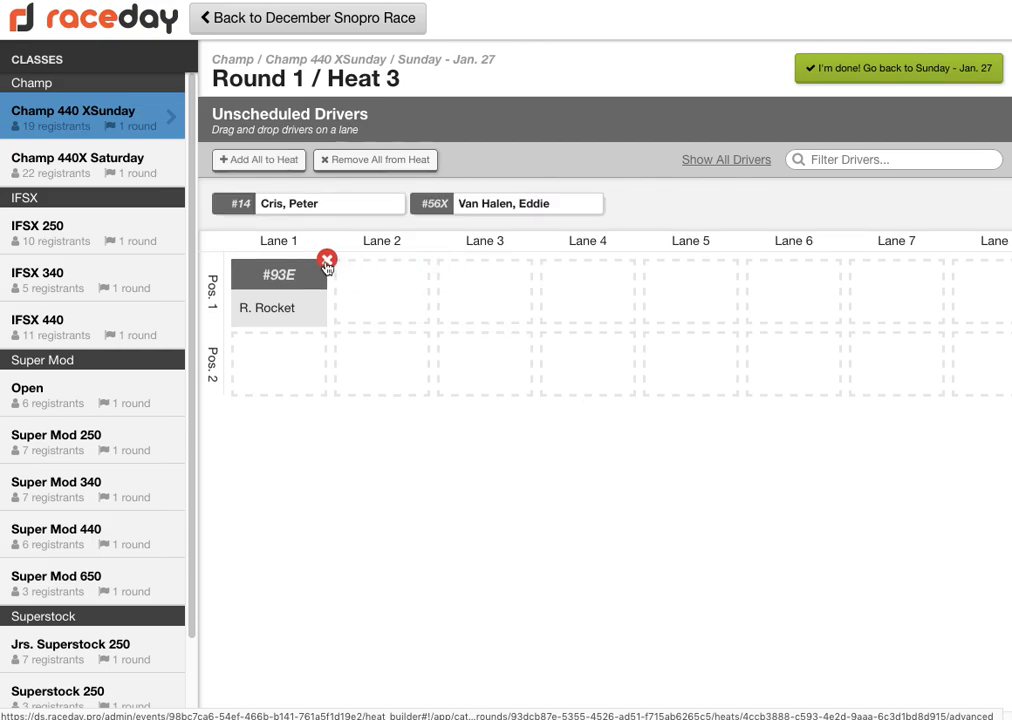
{"action": "left_click", "coordinate": [327, 261]}
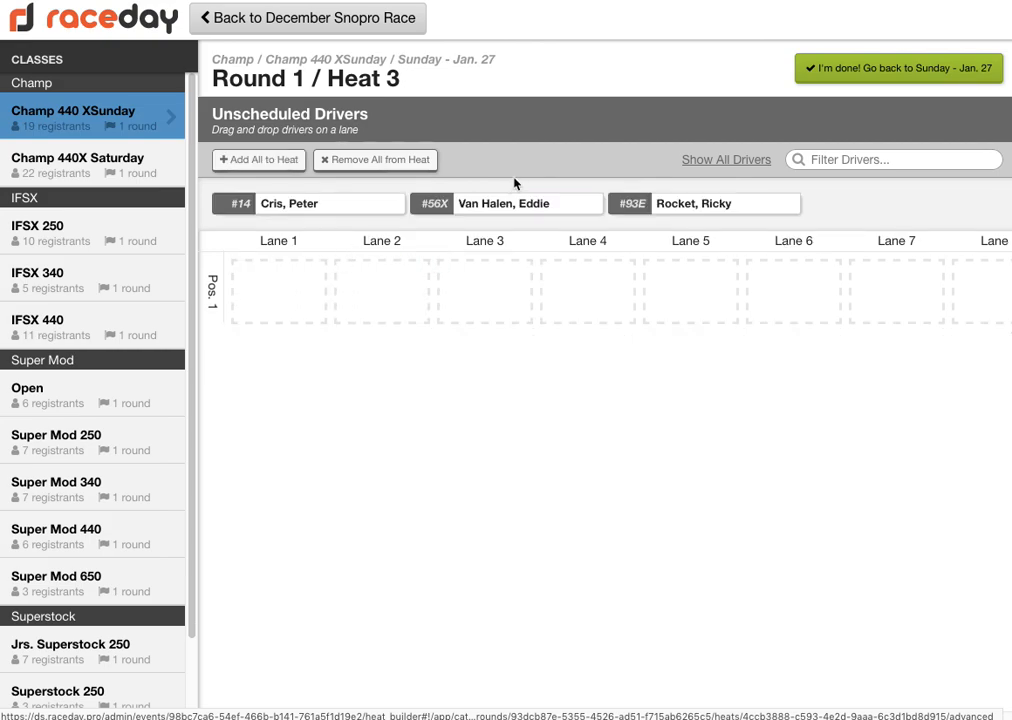
{"action": "left_click", "coordinate": [834, 74]}
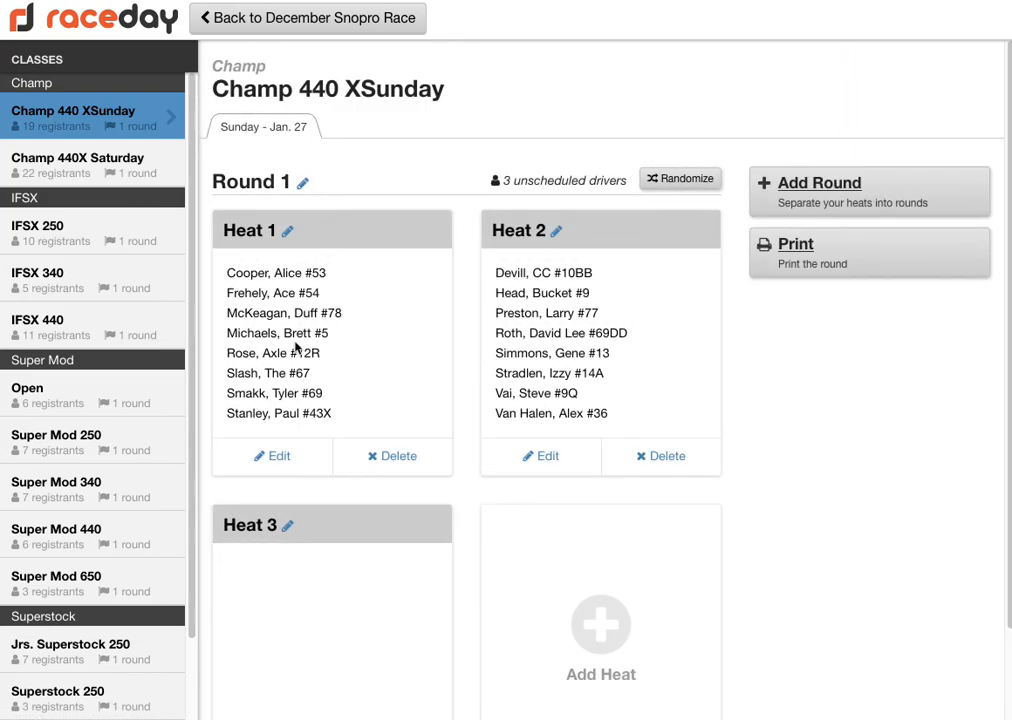
- Delete the empty Heat 3 from Round 1, confirming with the word "Delete"
{"action": "scroll", "coordinate": [339, 504], "scroll_direction": "down", "scroll_amount": 2}
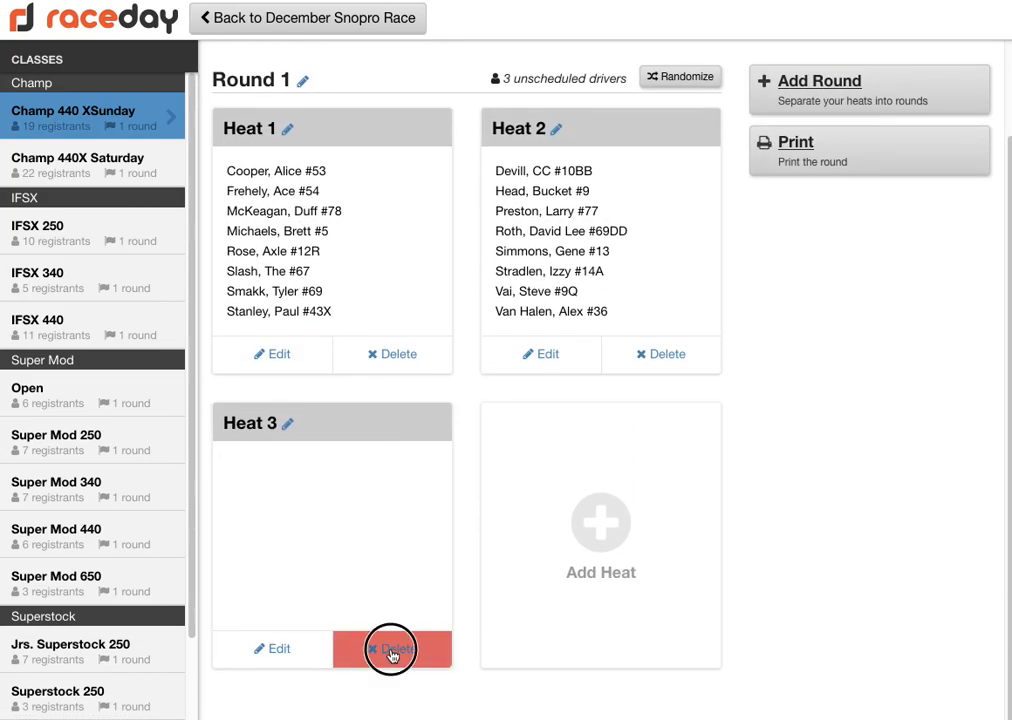
{"action": "left_click", "coordinate": [393, 652]}
{"action": "type", "text": "De"}
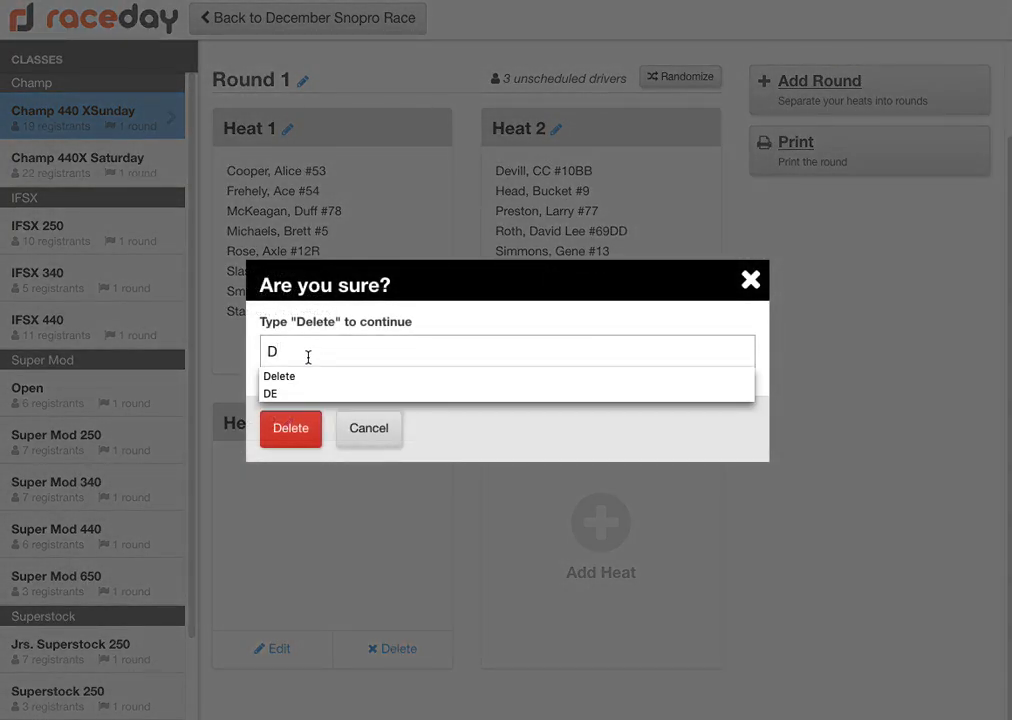
{"action": "left_click", "coordinate": [289, 378]}
{"action": "left_click", "coordinate": [291, 430]}
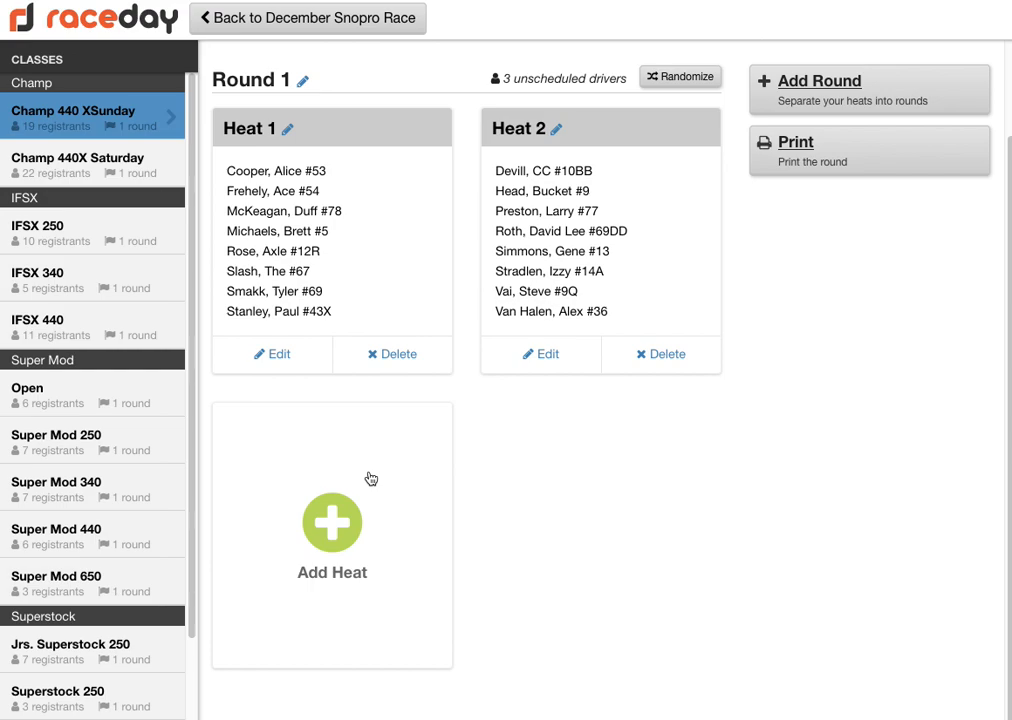
- In Round 1 Heat 1, place driver #14 in lane 1 and driver #56X in lane 2 of position 2, and return to the schedule
{"action": "left_click", "coordinate": [285, 351]}
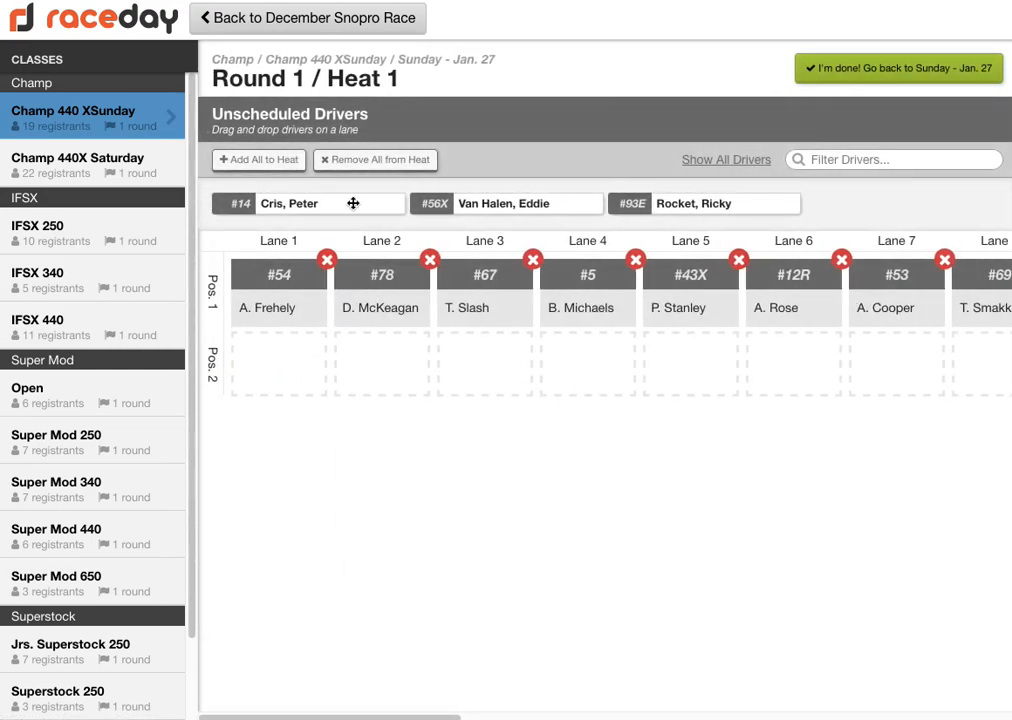
{"action": "left_click_drag", "start_coordinate": [331, 206], "coordinate": [290, 365]}
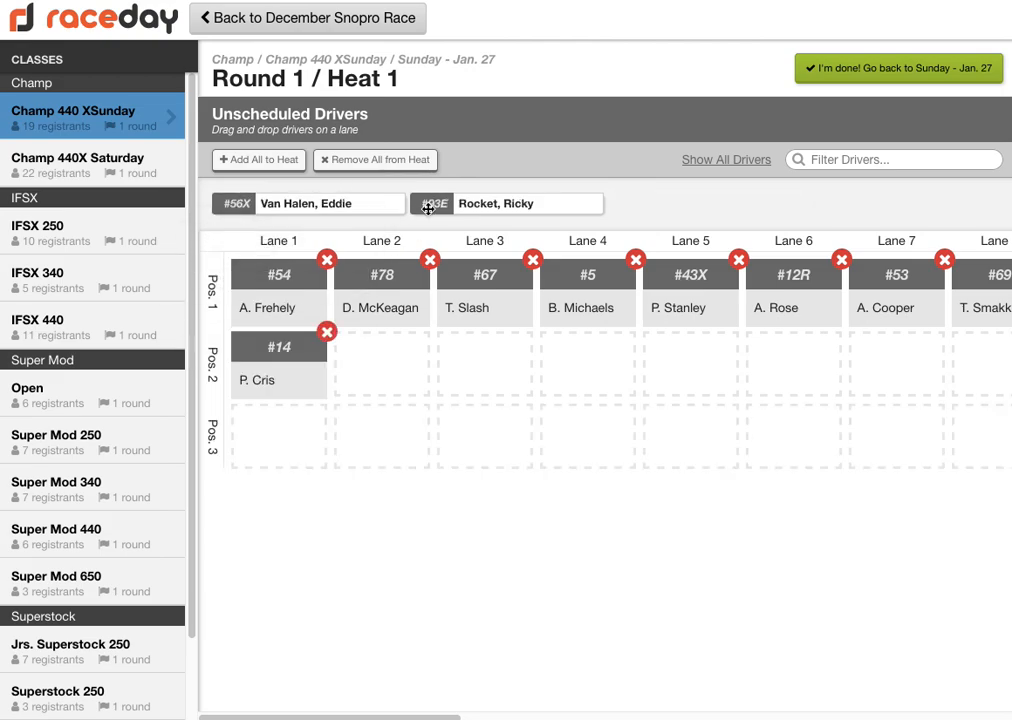
{"action": "left_click_drag", "start_coordinate": [352, 204], "coordinate": [390, 365]}
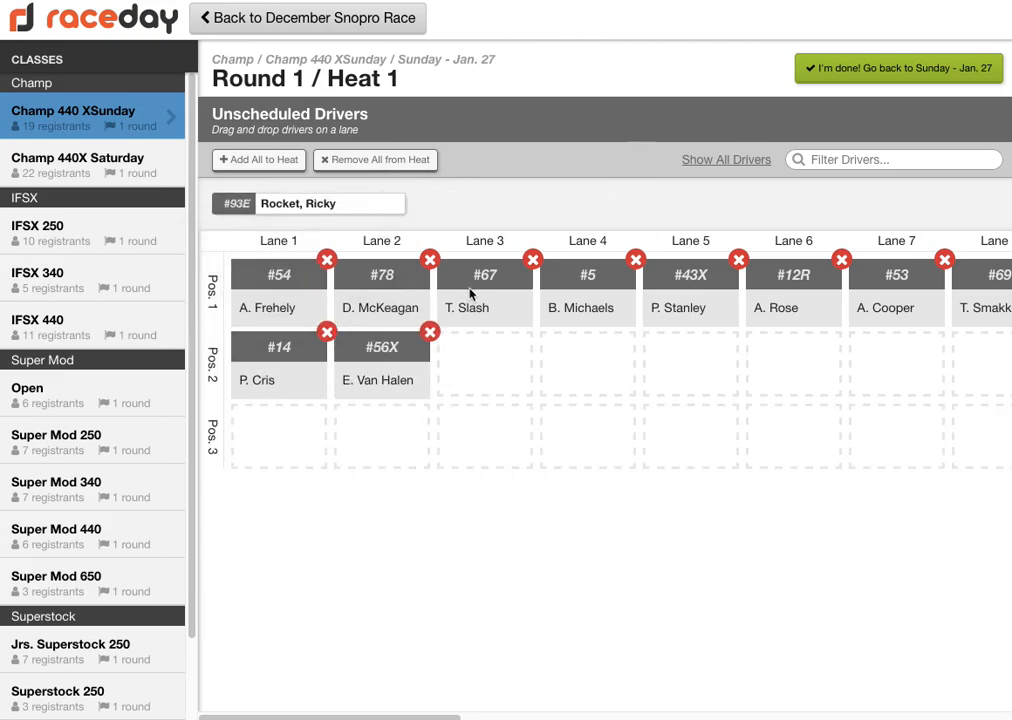
{"action": "left_click", "coordinate": [822, 78]}
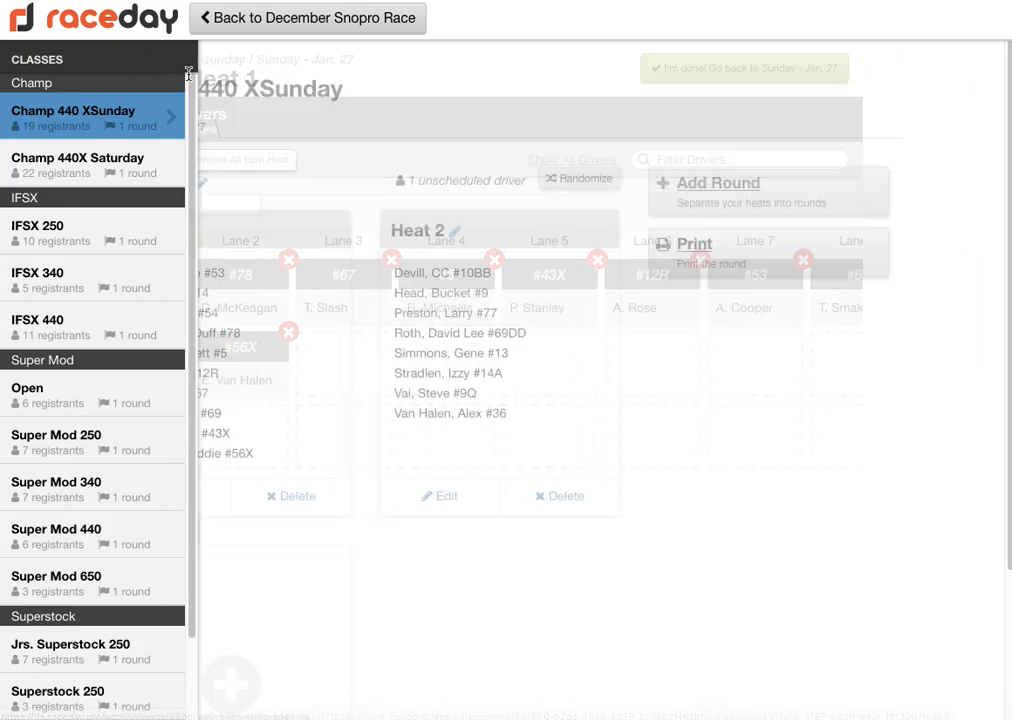
- Add the unscheduled driver #93E to Round 1 Heat 2 in the second position row and return to the schedule
{"action": "left_click", "coordinate": [540, 499]}
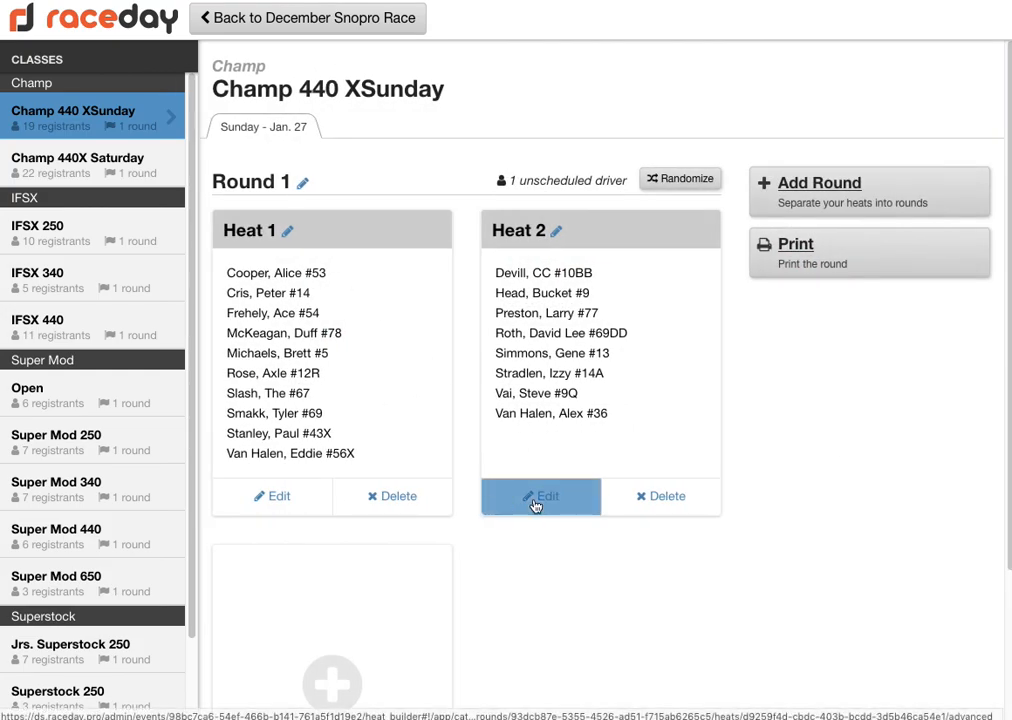
{"action": "left_click_drag", "start_coordinate": [328, 208], "coordinate": [367, 339]}
{"action": "left_click", "coordinate": [880, 70]}
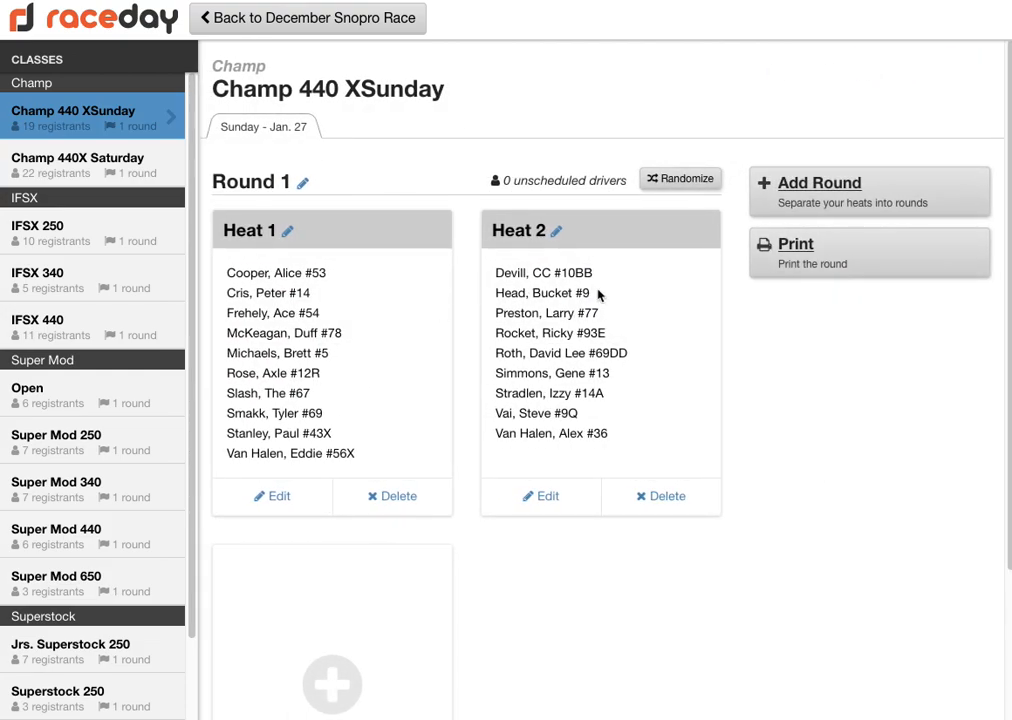
- Add a second round to Champ 440 XSunday and randomize it with 10 drivers per heat
{"action": "scroll", "coordinate": [296, 538], "scroll_direction": "down", "scroll_amount": 2}
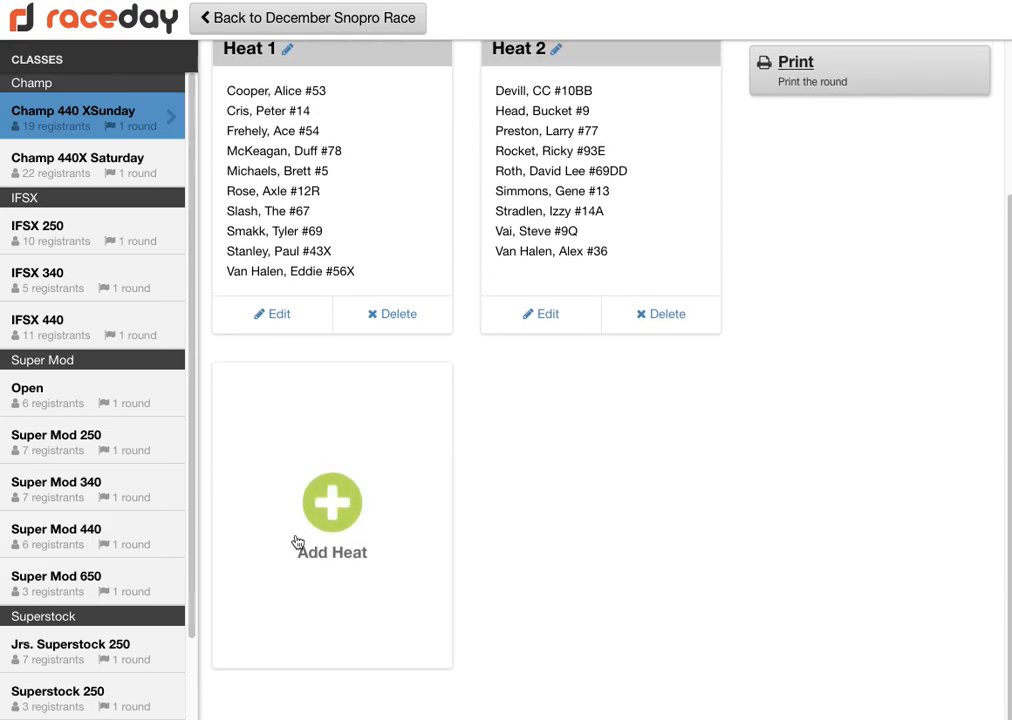
{"action": "scroll", "coordinate": [298, 541], "scroll_direction": "up", "scroll_amount": 1}
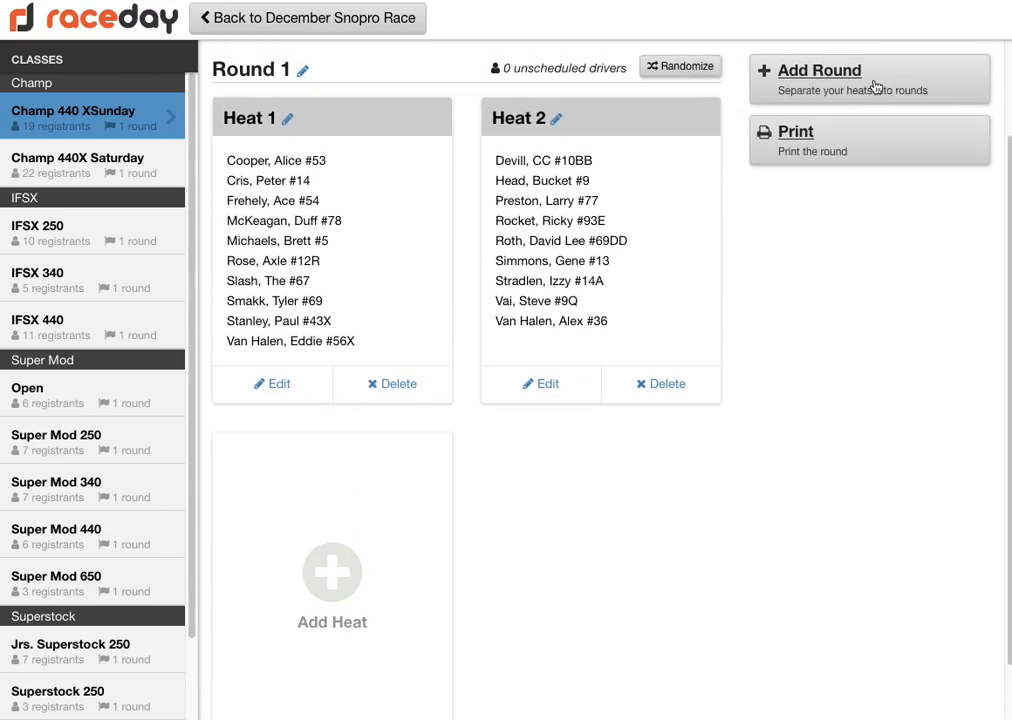
{"action": "left_click", "coordinate": [826, 90]}
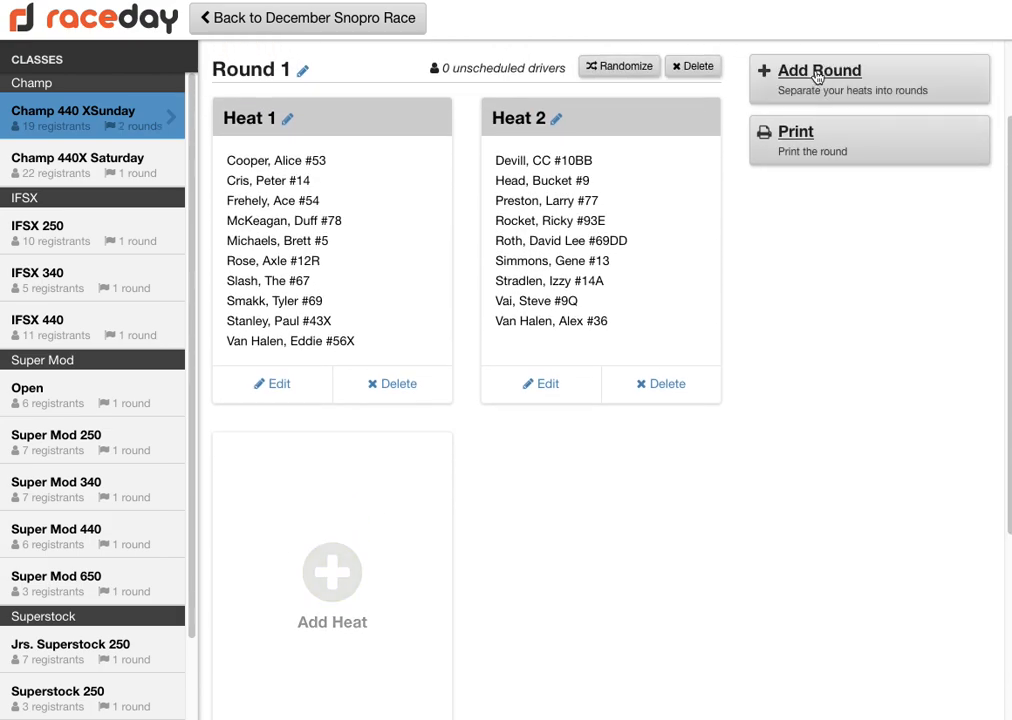
{"action": "scroll", "coordinate": [633, 469], "scroll_direction": "down", "scroll_amount": 3}
{"action": "scroll", "coordinate": [633, 469], "scroll_direction": "down", "scroll_amount": 1}
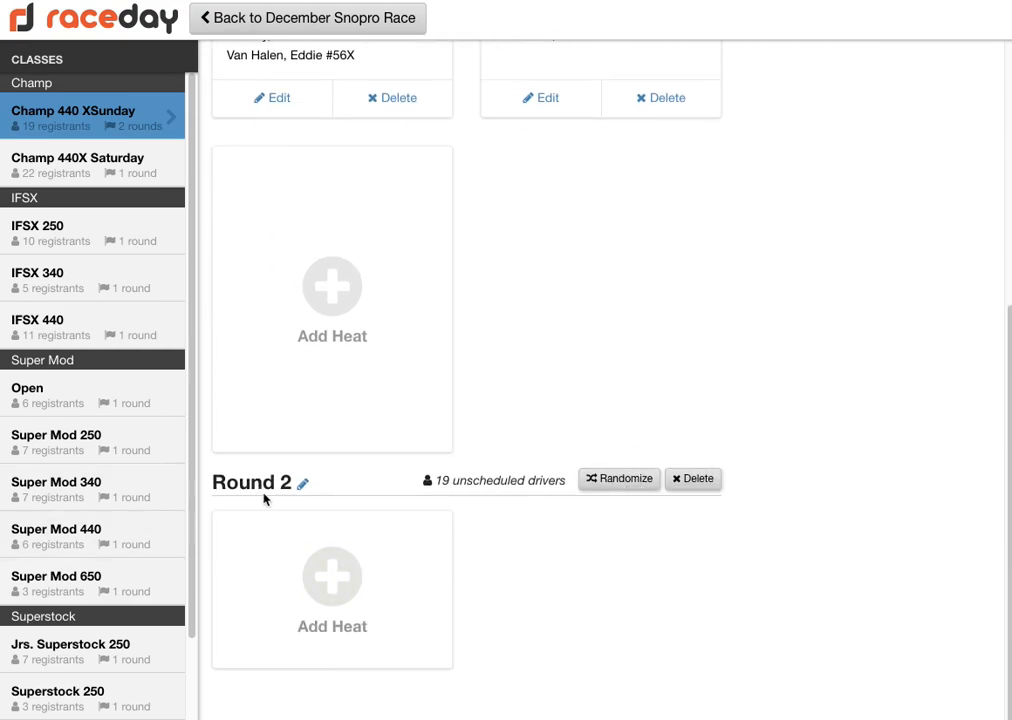
{"action": "left_click", "coordinate": [603, 480]}
{"action": "double_click", "coordinate": [272, 353]}
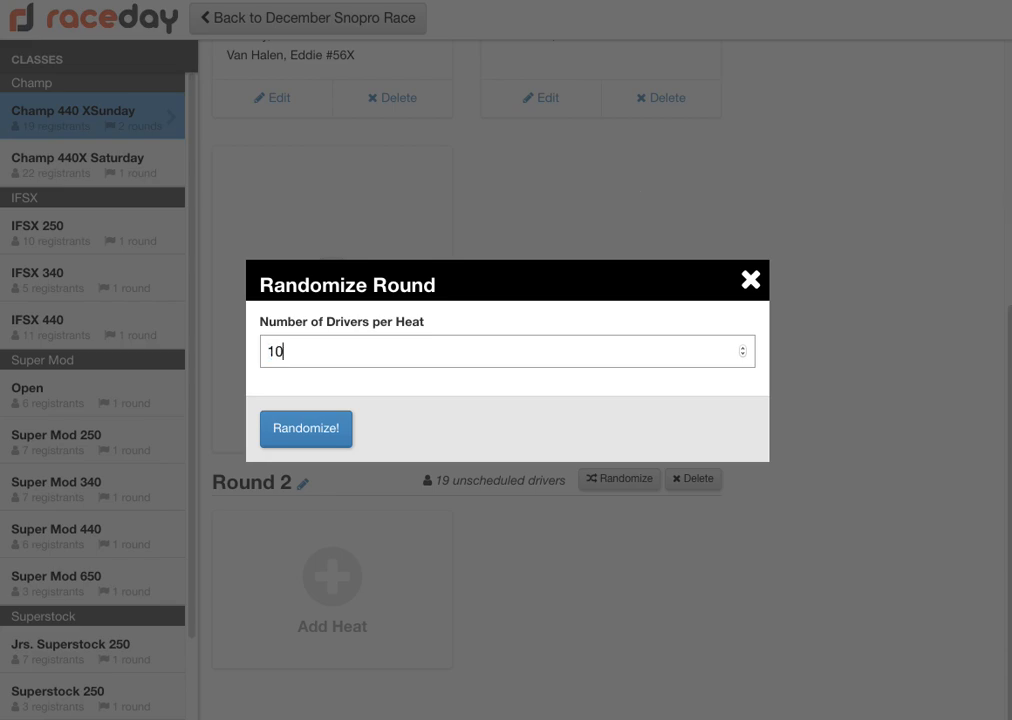
{"action": "left_click", "coordinate": [318, 424]}
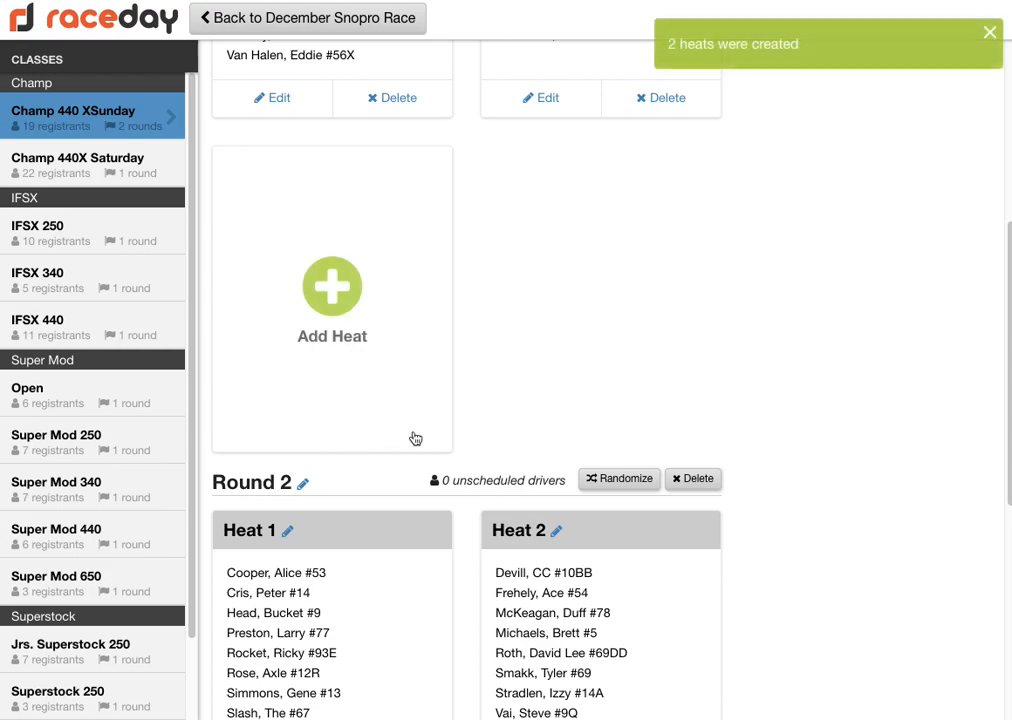
{"action": "scroll", "coordinate": [481, 433], "scroll_direction": "down", "scroll_amount": 3}
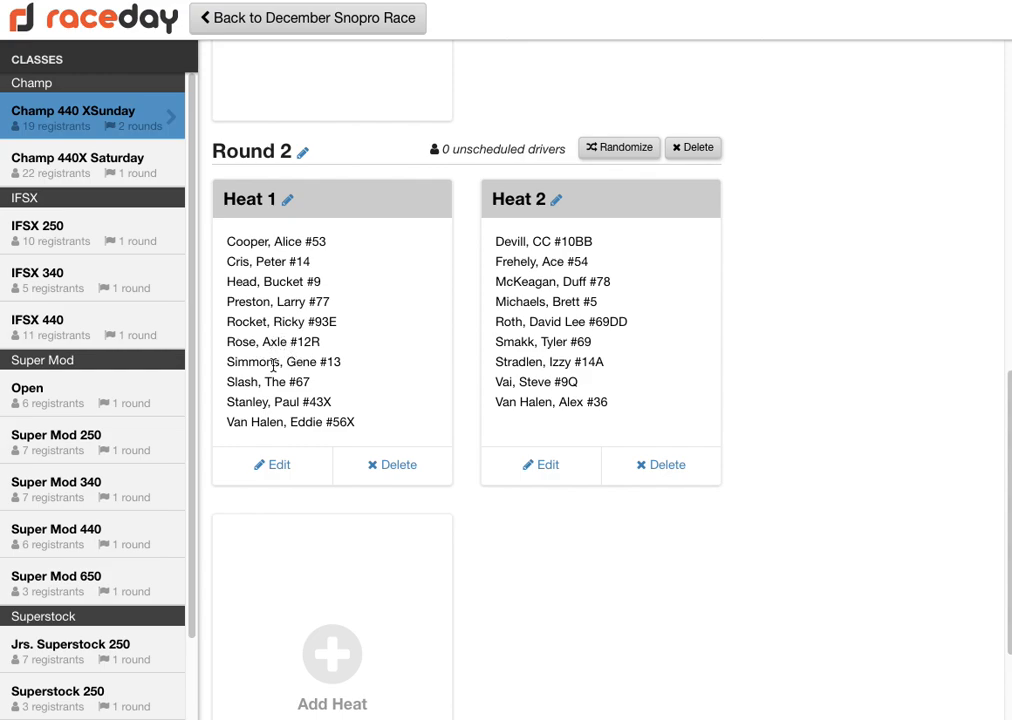
- Remove driver #13 from lane 5 of Round 2 Heat 1 and return to the schedule
{"action": "left_click", "coordinate": [277, 463]}
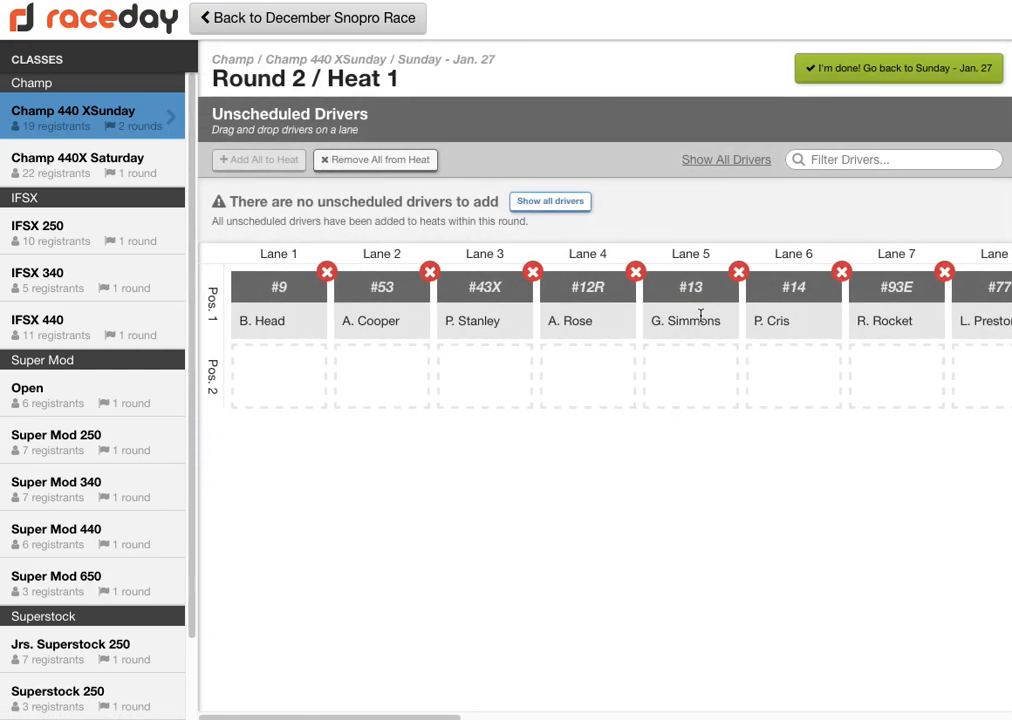
{"action": "left_click", "coordinate": [736, 273]}
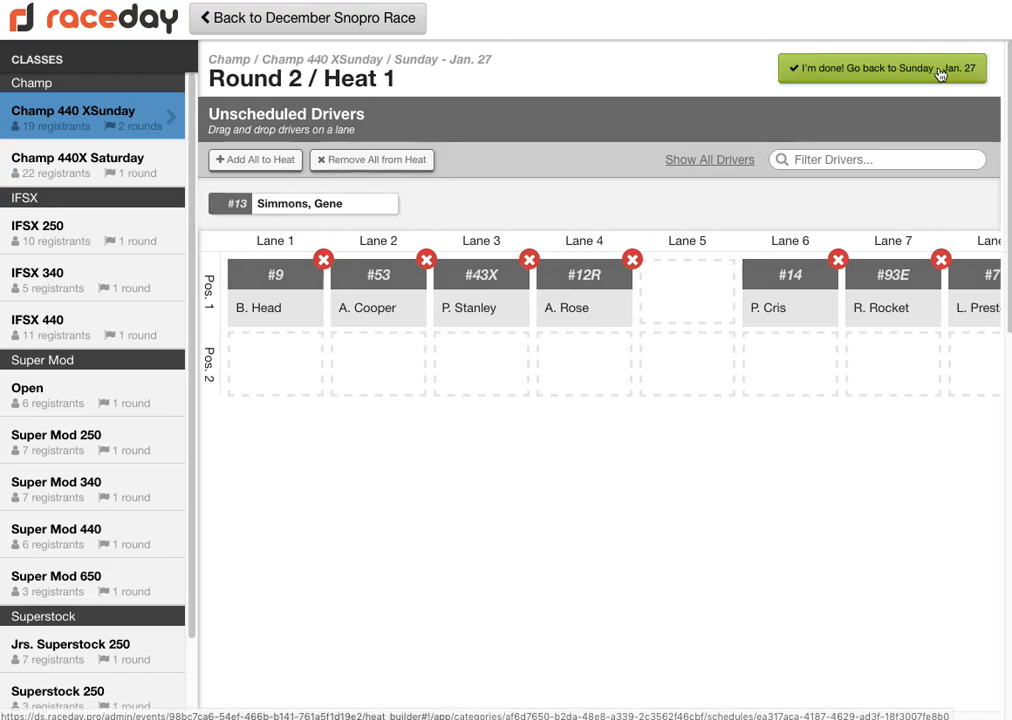
{"action": "left_click", "coordinate": [881, 68]}
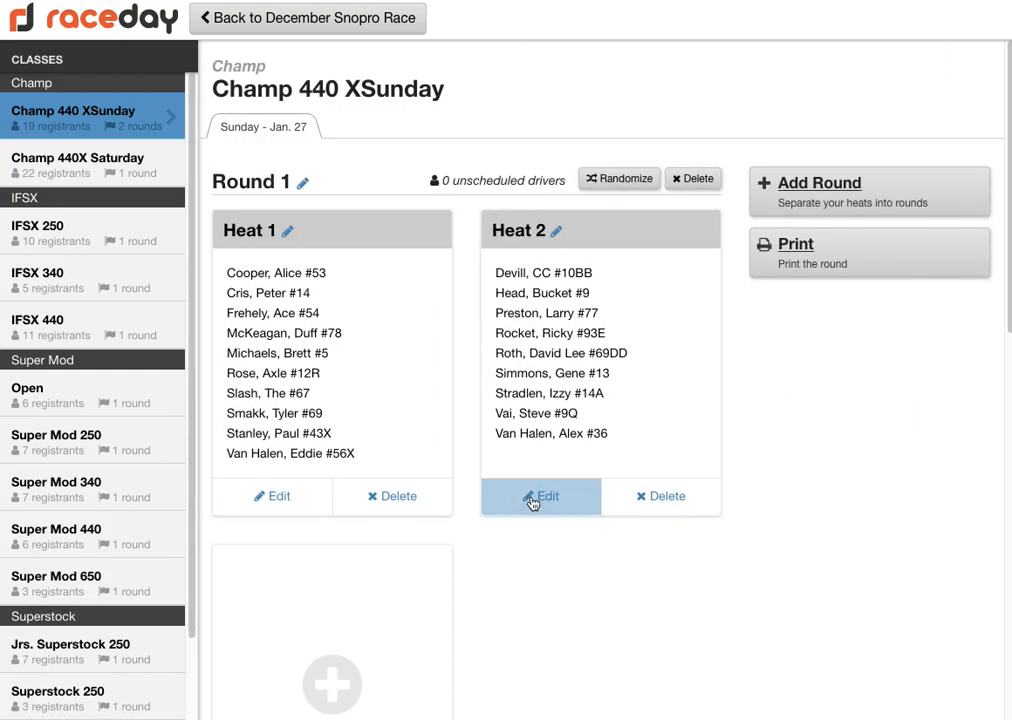
- Place driver #13 in lane 1, position 2 of Round 2 Heat 2, and return to the schedule to review the heats
{"action": "scroll", "coordinate": [520, 500], "scroll_direction": "down", "scroll_amount": 2}
{"action": "scroll", "coordinate": [508, 440], "scroll_direction": "down", "scroll_amount": 6}
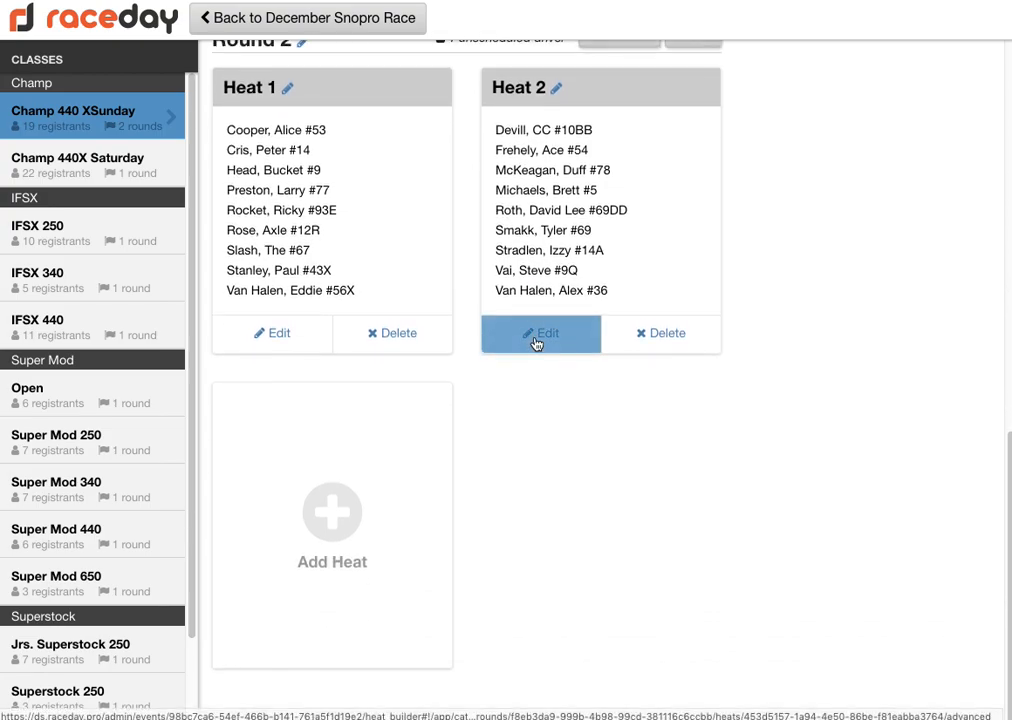
{"action": "left_click", "coordinate": [540, 583]}
{"action": "left_click_drag", "start_coordinate": [343, 203], "coordinate": [294, 372]}
{"action": "left_click", "coordinate": [858, 70]}
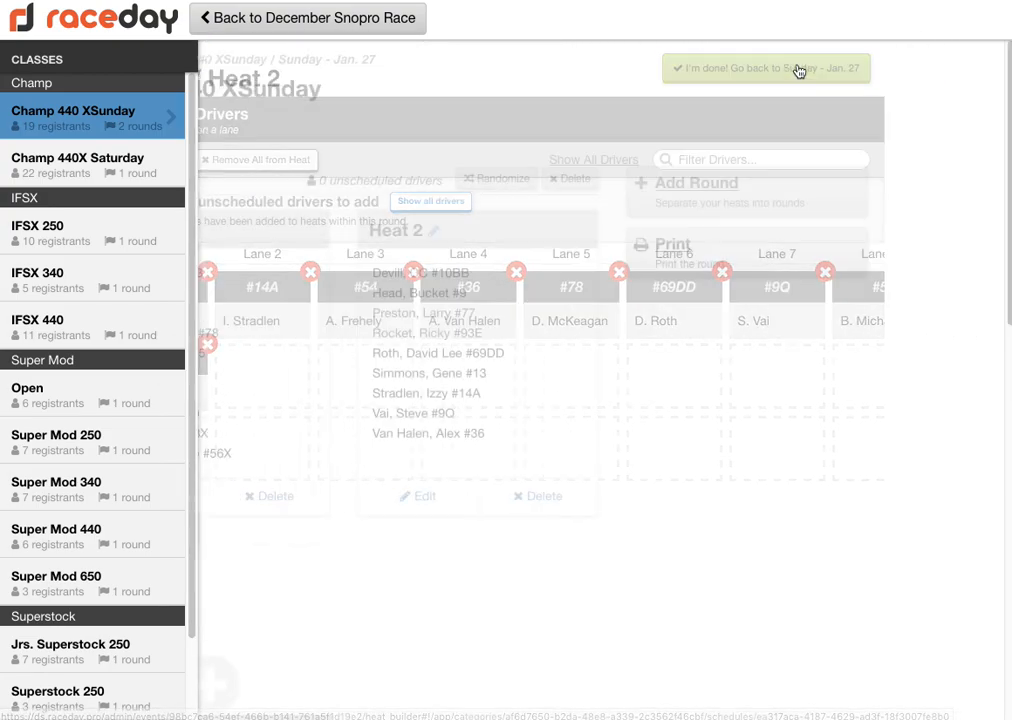
{"action": "scroll", "coordinate": [409, 421], "scroll_direction": "down", "scroll_amount": 8}
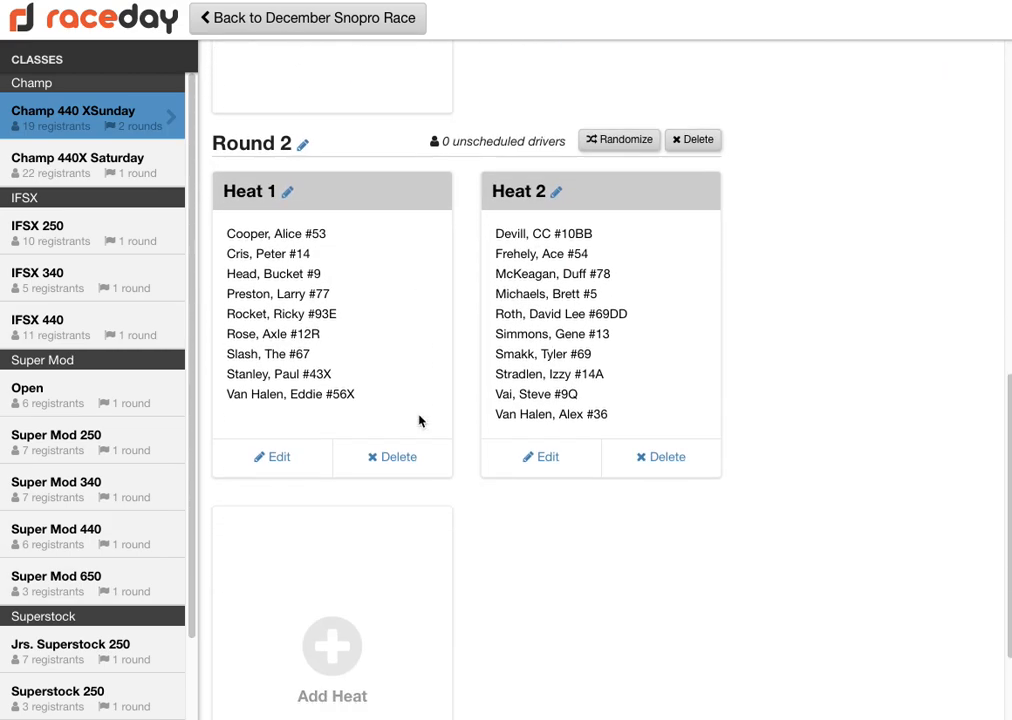
{"action": "scroll", "coordinate": [419, 419], "scroll_direction": "up", "scroll_amount": 3}
{"action": "scroll", "coordinate": [422, 419], "scroll_direction": "up", "scroll_amount": 5}
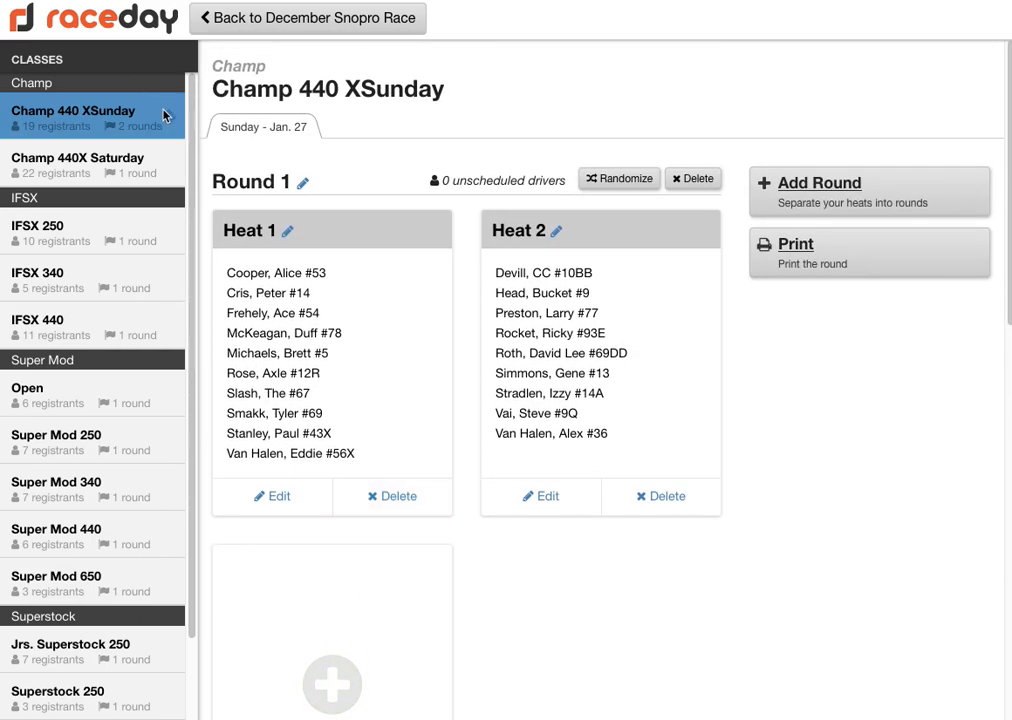
- Open the Champ 440X Saturday class and randomize its Round 1 with 6 drivers per heat
{"action": "left_click", "coordinate": [90, 166]}
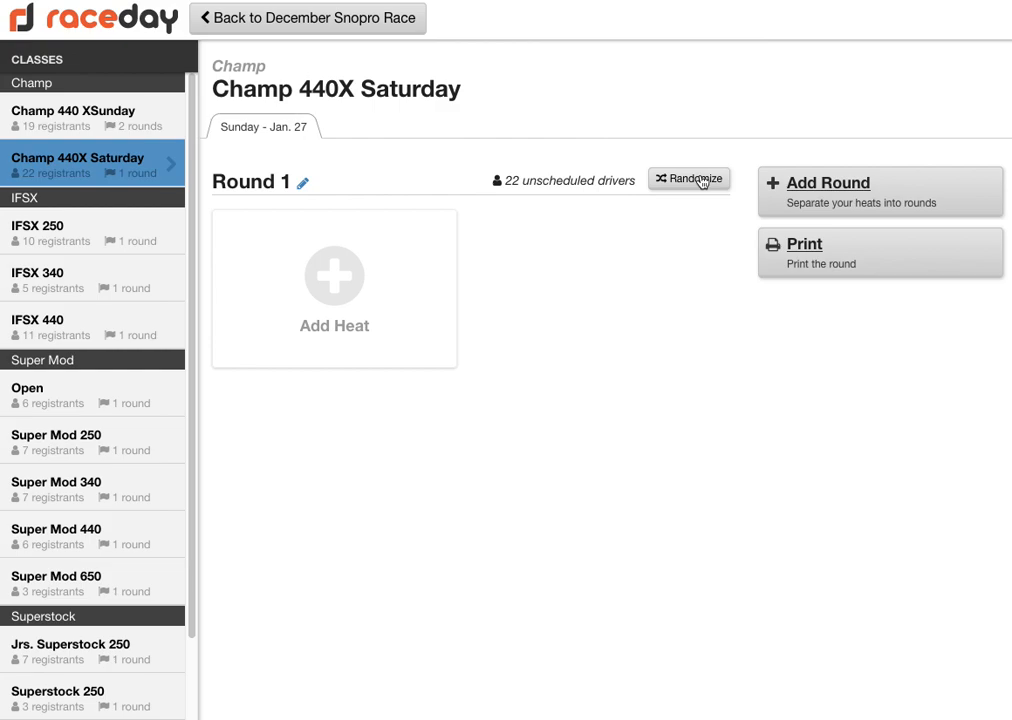
{"action": "left_click", "coordinate": [703, 180]}
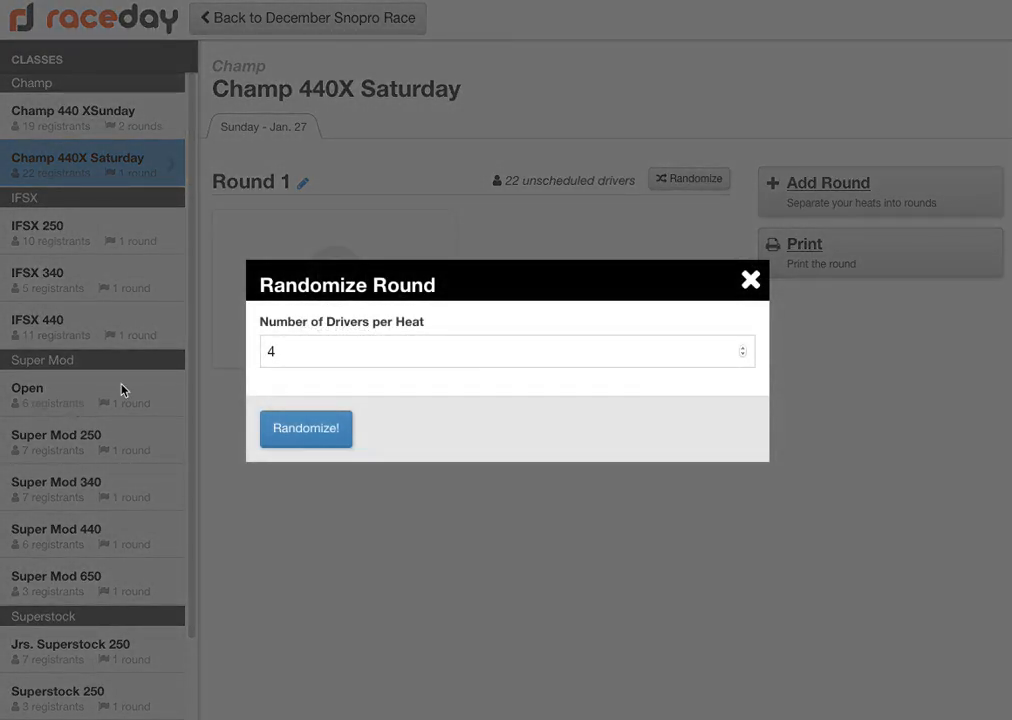
{"action": "left_click_drag", "start_coordinate": [328, 357], "coordinate": [220, 352]}
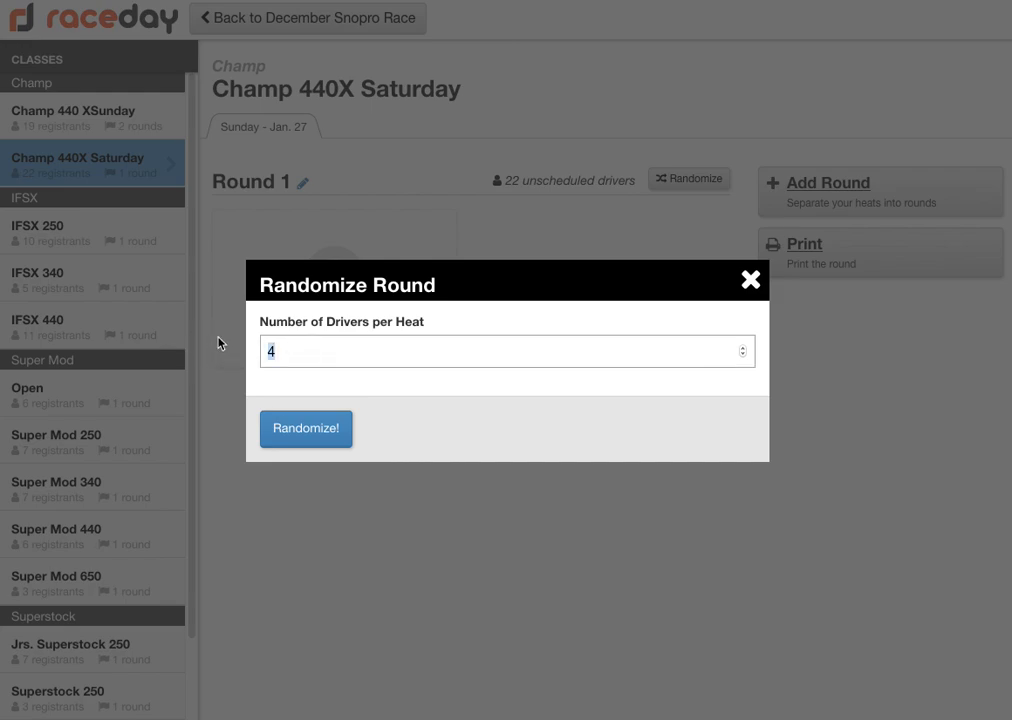
{"action": "type", "text": "6"}
{"action": "left_click", "coordinate": [301, 430]}
{"action": "scroll", "coordinate": [416, 519], "scroll_direction": "down", "scroll_amount": 5}
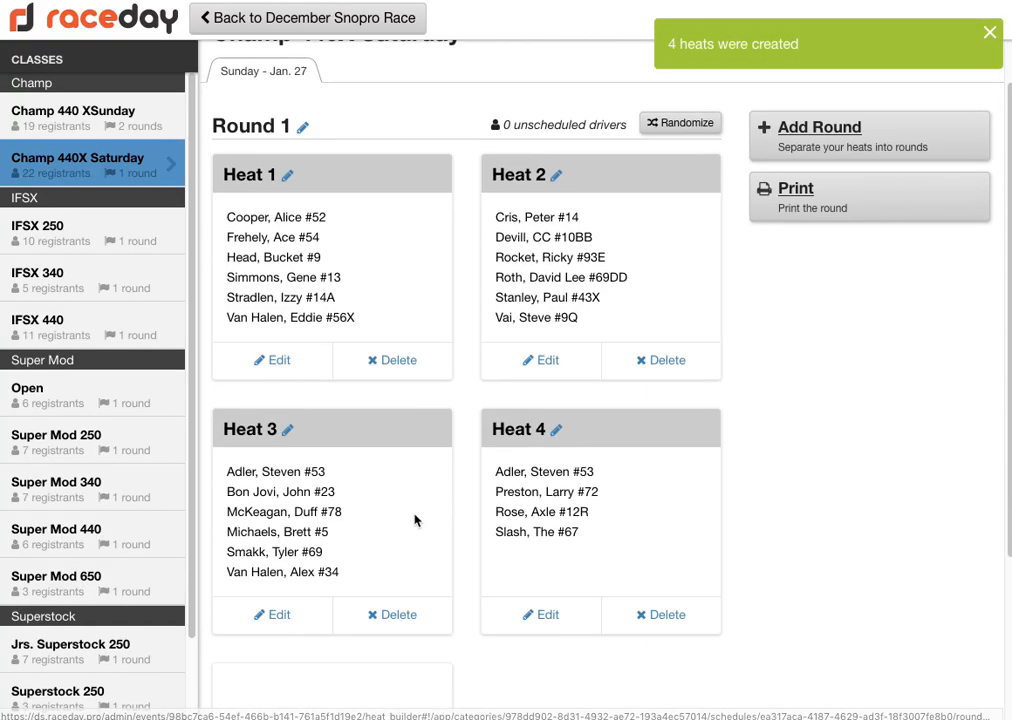
- Review the Round 1 heats of Champ 440X Saturday and add a second round to the class
{"action": "scroll", "coordinate": [416, 521], "scroll_direction": "up", "scroll_amount": 3}
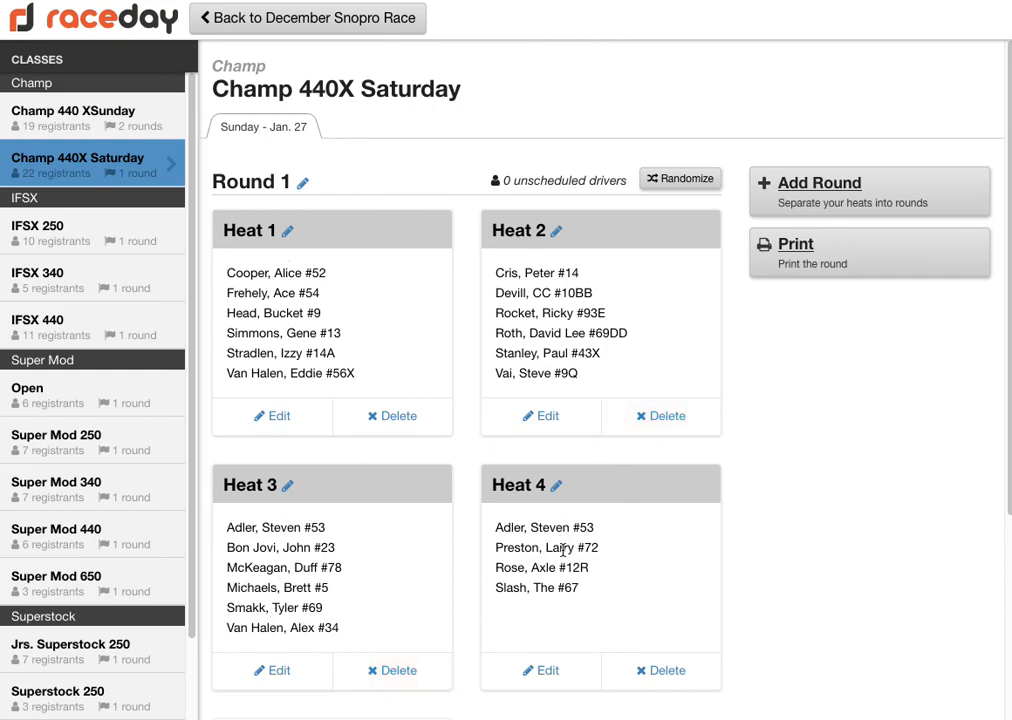
{"action": "scroll", "coordinate": [566, 596], "scroll_direction": "down", "scroll_amount": 3}
{"action": "scroll", "coordinate": [566, 596], "scroll_direction": "up", "scroll_amount": 3}
{"action": "left_click", "coordinate": [818, 188]}
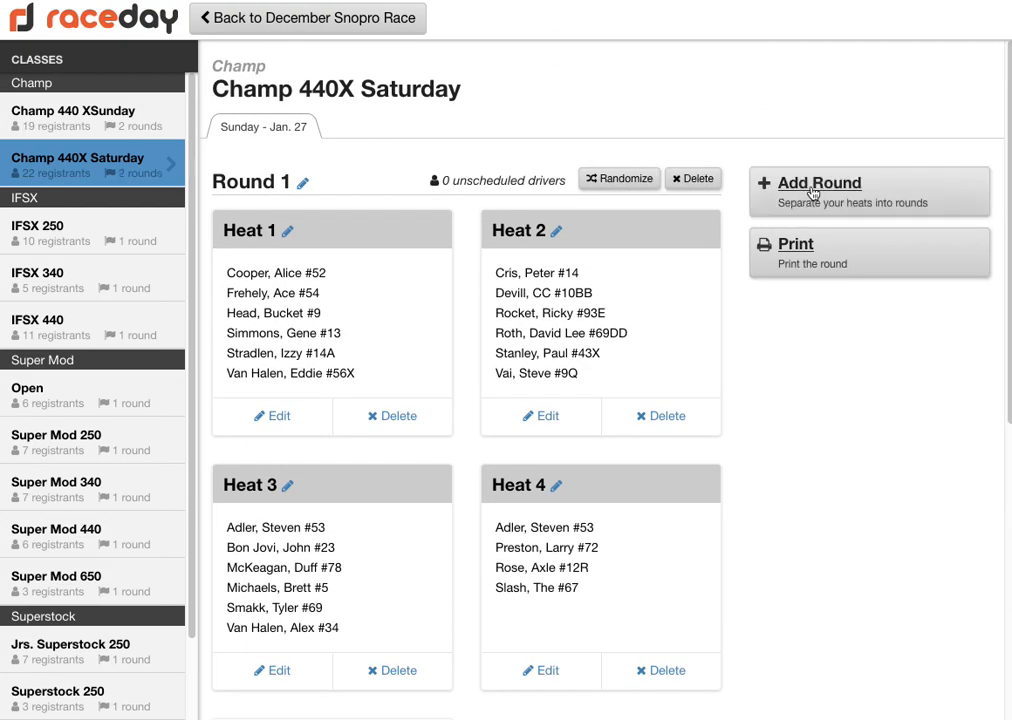
{"action": "scroll", "coordinate": [633, 355], "scroll_direction": "down", "scroll_amount": 5}
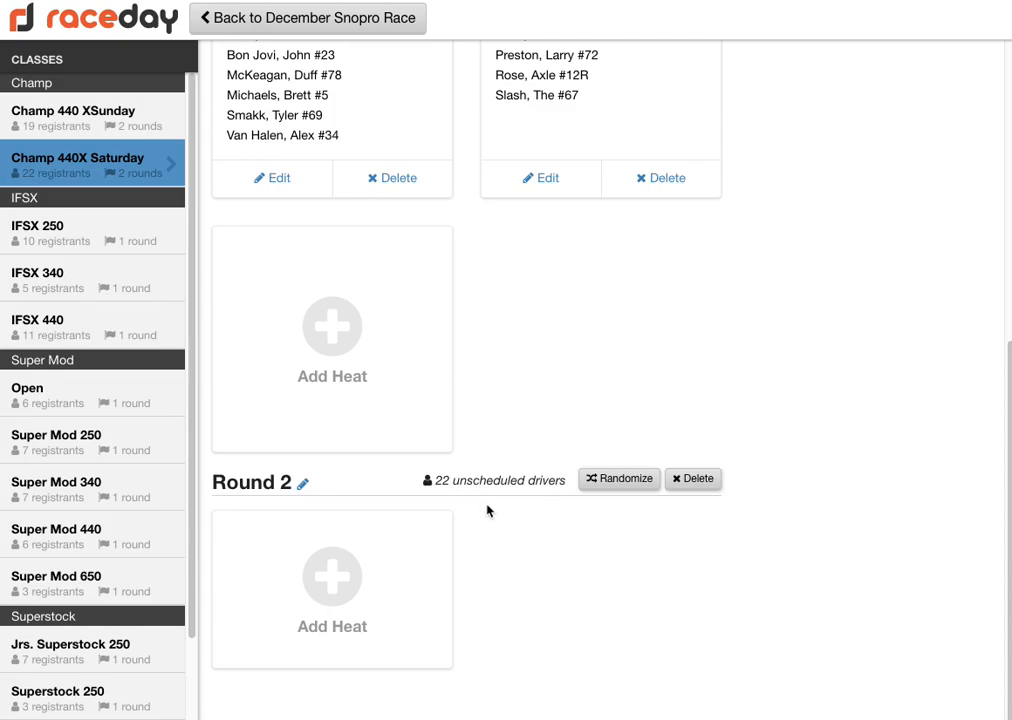
- Randomize Round 2 of Champ 440X Saturday with 6 drivers per heat and review the heats in both rounds
{"action": "left_click", "coordinate": [620, 479]}
{"action": "type", "text": "6"}
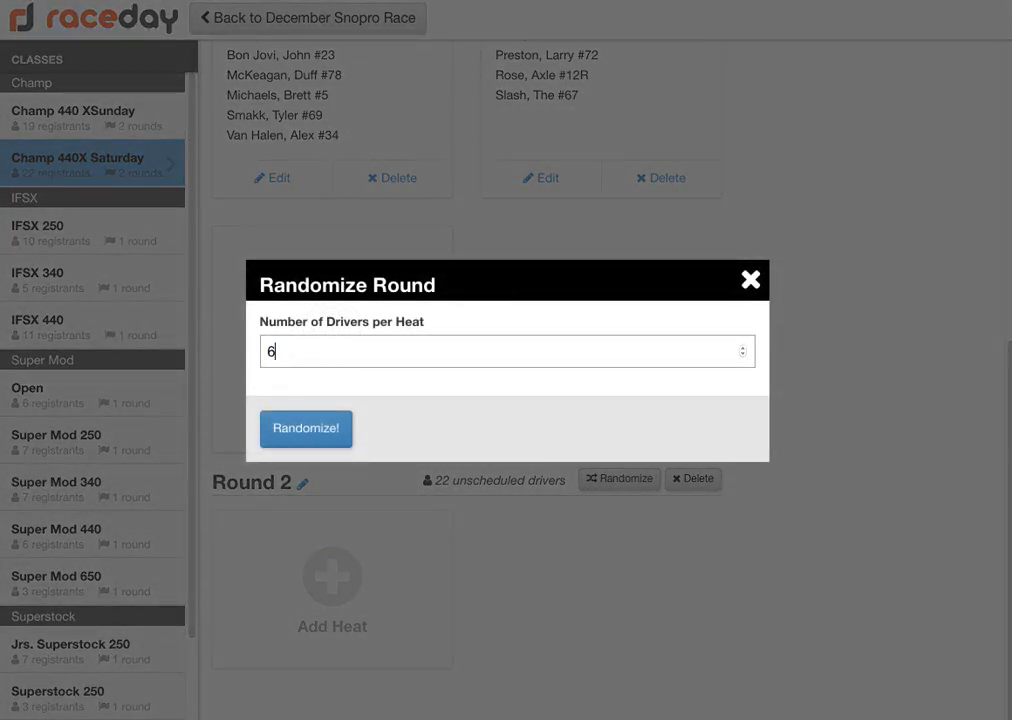
{"action": "left_click", "coordinate": [306, 430]}
{"action": "scroll", "coordinate": [614, 501], "scroll_direction": "down", "scroll_amount": 6}
{"action": "scroll", "coordinate": [618, 502], "scroll_direction": "up", "scroll_amount": 8}
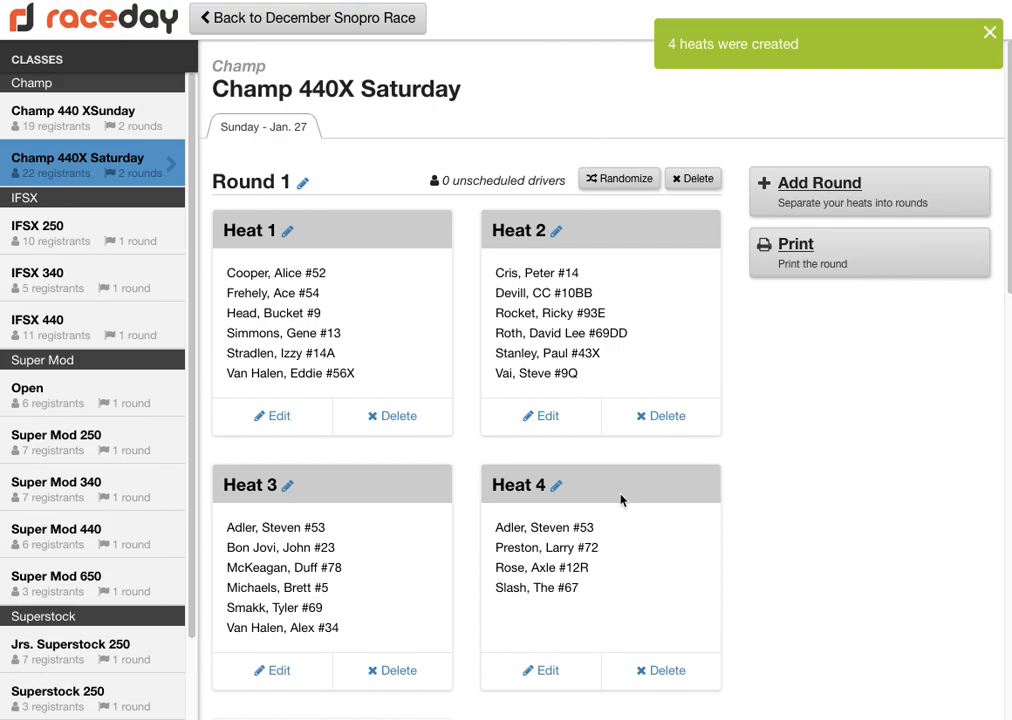
{"action": "scroll", "coordinate": [620, 500], "scroll_direction": "down", "scroll_amount": 5}
{"action": "scroll", "coordinate": [620, 500], "scroll_direction": "down", "scroll_amount": 5}
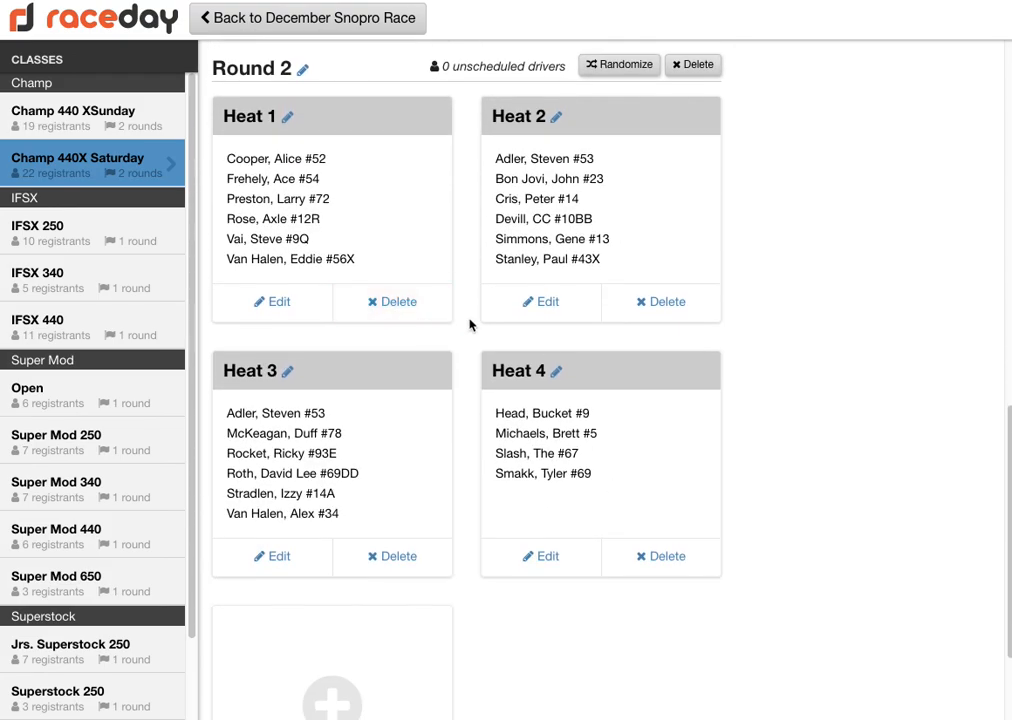
{"action": "scroll", "coordinate": [700, 414], "scroll_direction": "up", "scroll_amount": 5}
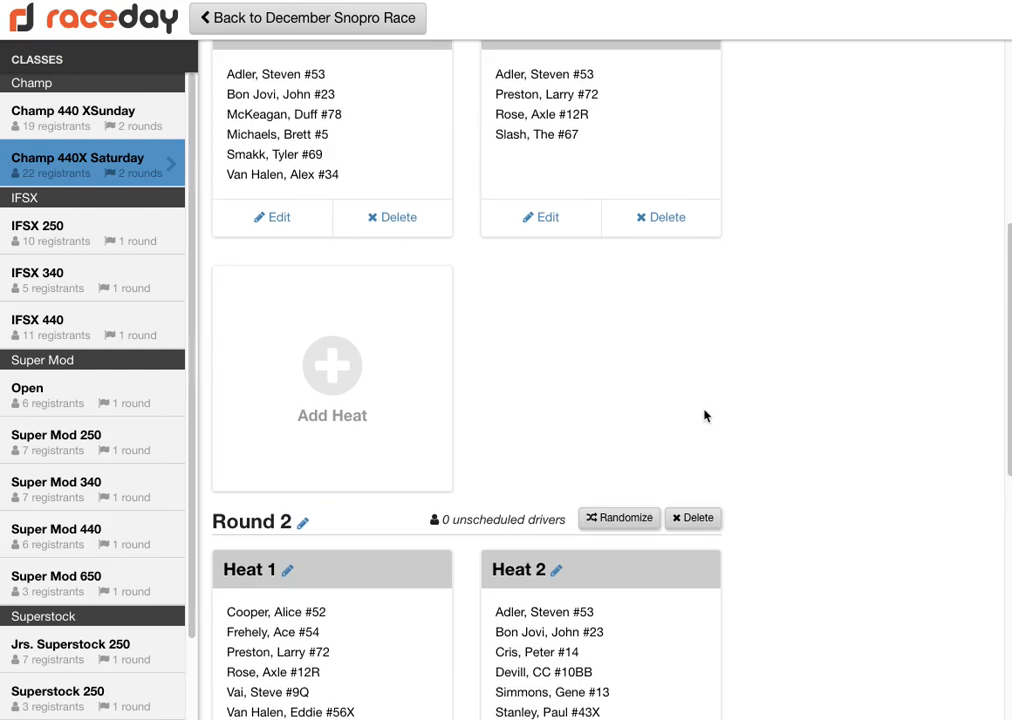
- Open the IFSX 250 class and randomize its Round 1 with 5 drivers per heat
{"action": "left_click", "coordinate": [66, 237]}
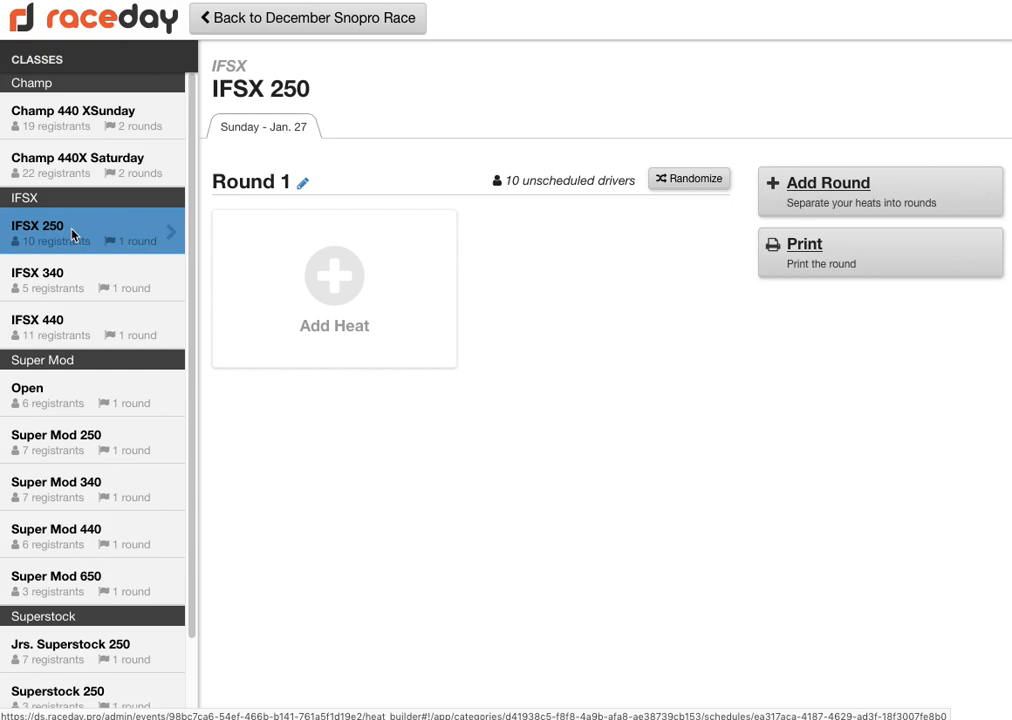
{"action": "left_click", "coordinate": [686, 181]}
{"action": "left_click", "coordinate": [226, 339]}
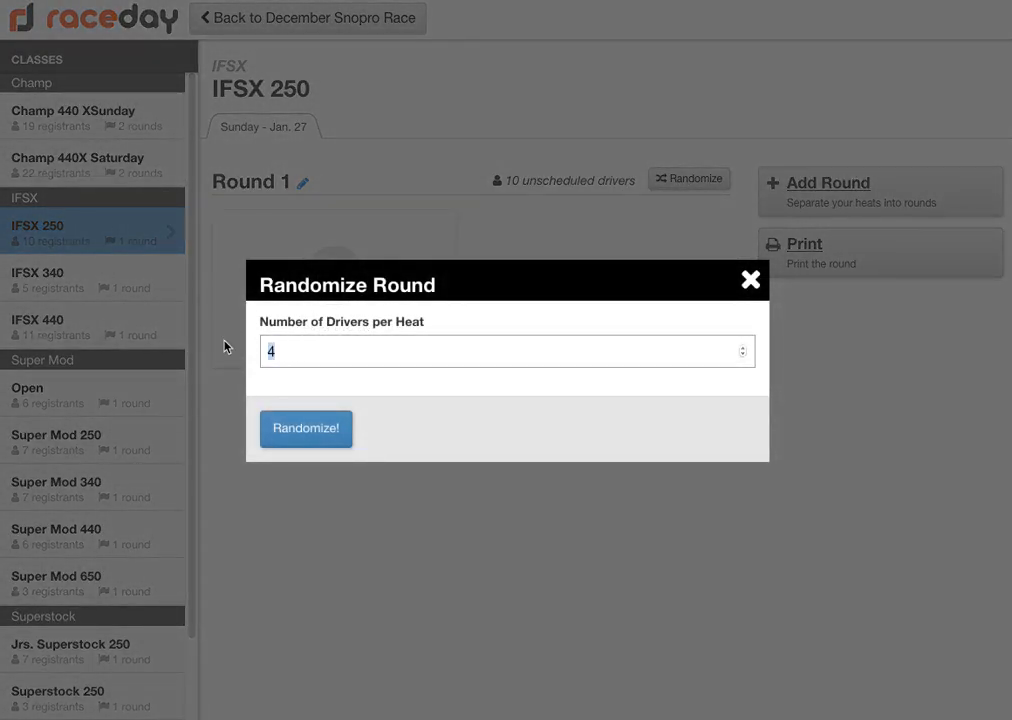
{"action": "type", "text": "5"}
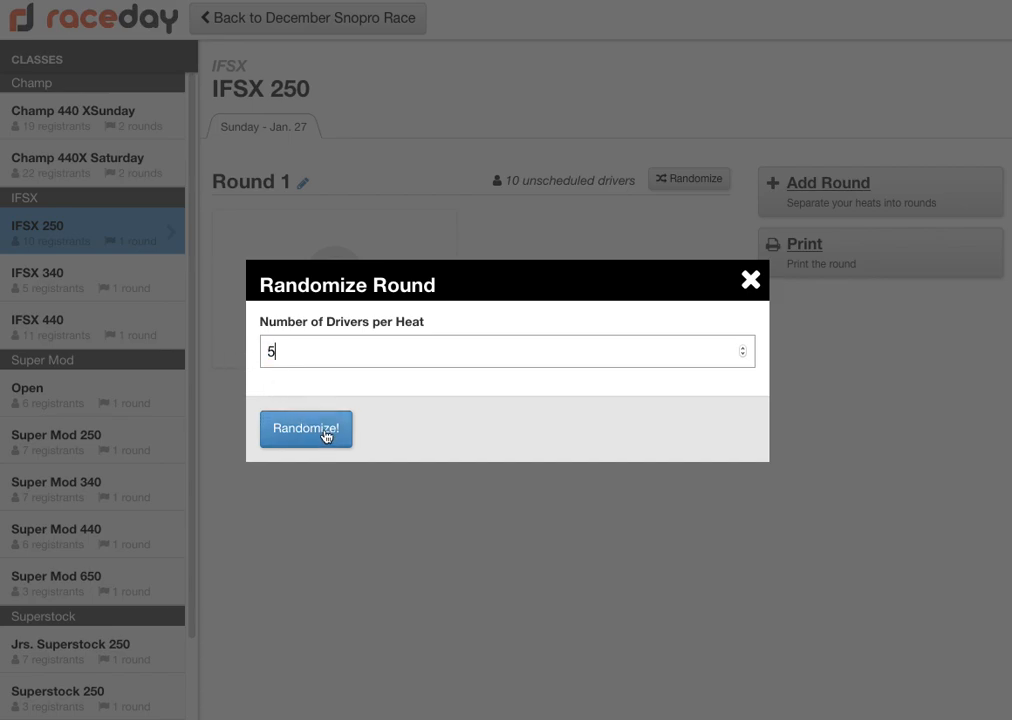
{"action": "left_click", "coordinate": [326, 431]}
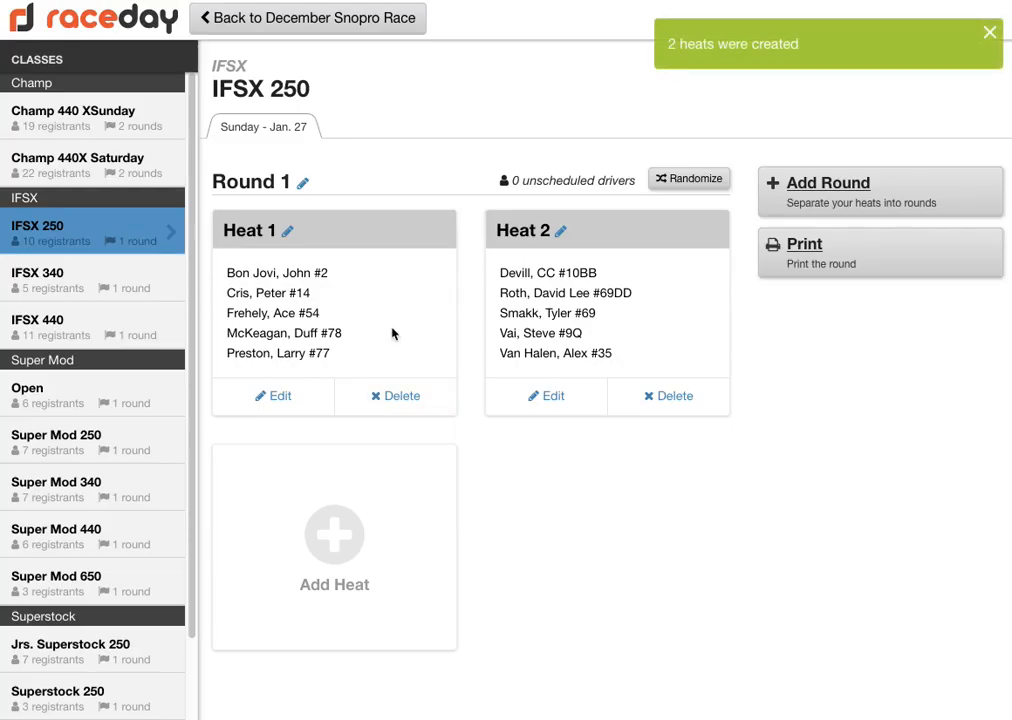
- Rename Round 1 of the IFSX 250 class to HEATS
{"action": "left_click", "coordinate": [302, 186]}
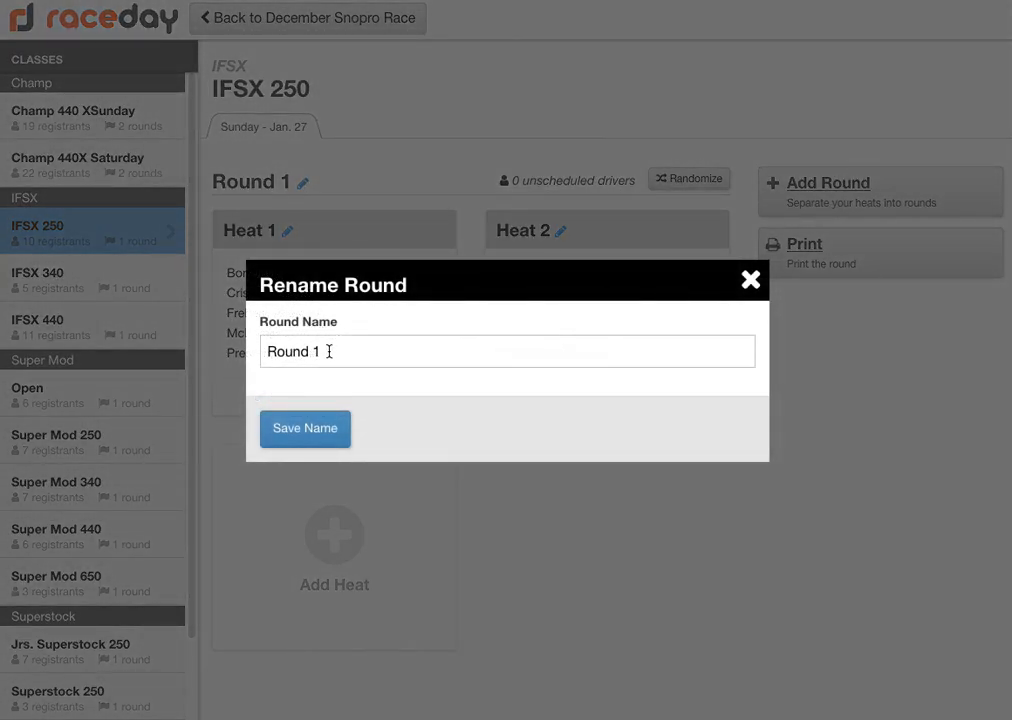
{"action": "left_click_drag", "start_coordinate": [330, 350], "coordinate": [152, 333]}
{"action": "type", "text": "HEATS"}
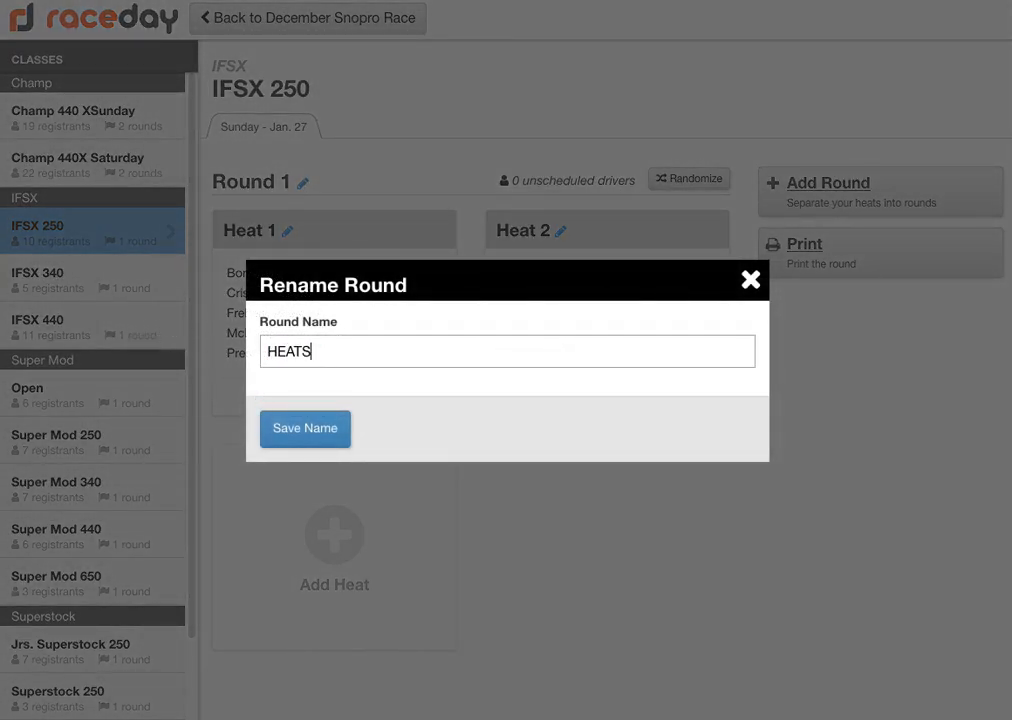
{"action": "left_click", "coordinate": [318, 437]}
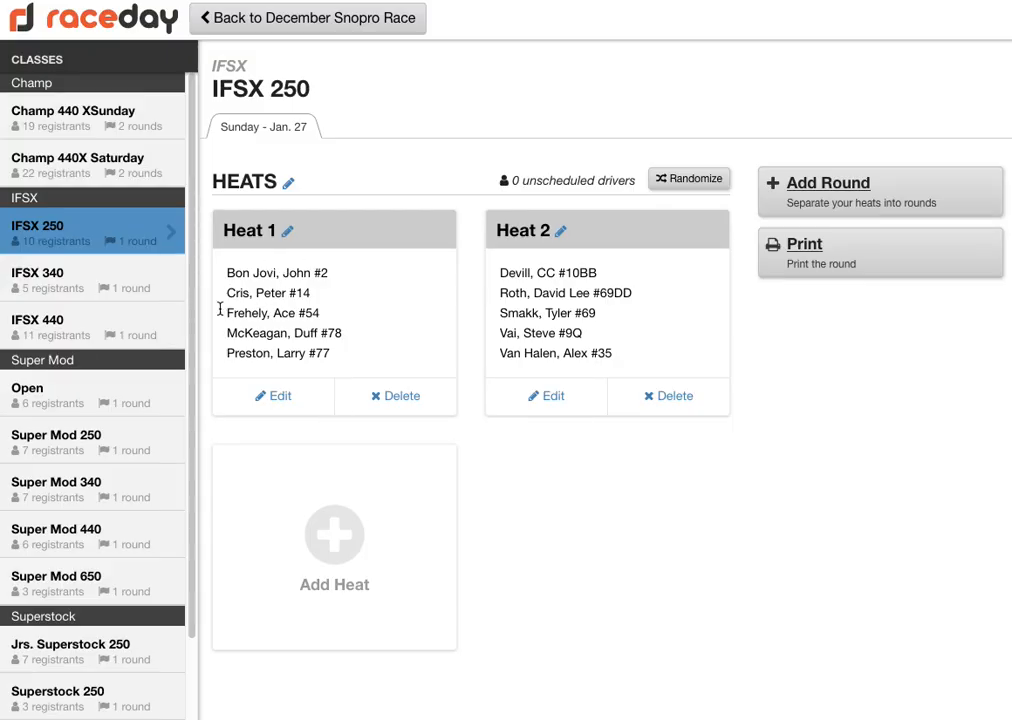
- Open the IFSX 340 class and randomize its Round 1 with 5 drivers per heat
{"action": "left_click", "coordinate": [72, 287]}
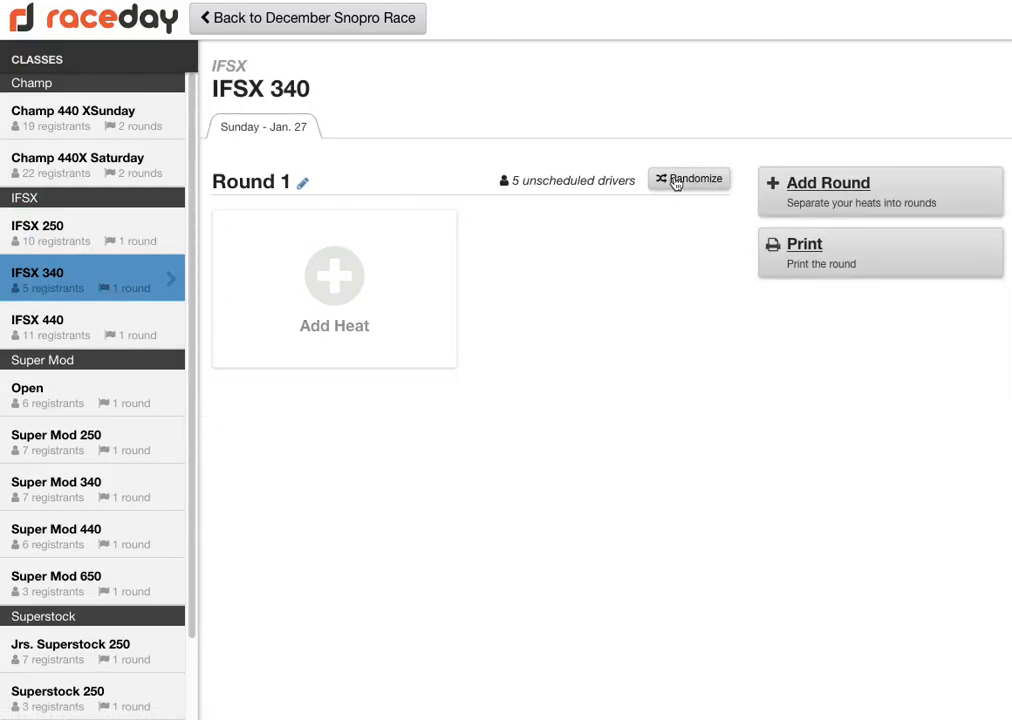
{"action": "left_click", "coordinate": [676, 181]}
{"action": "left_click_drag", "start_coordinate": [332, 352], "coordinate": [207, 353]}
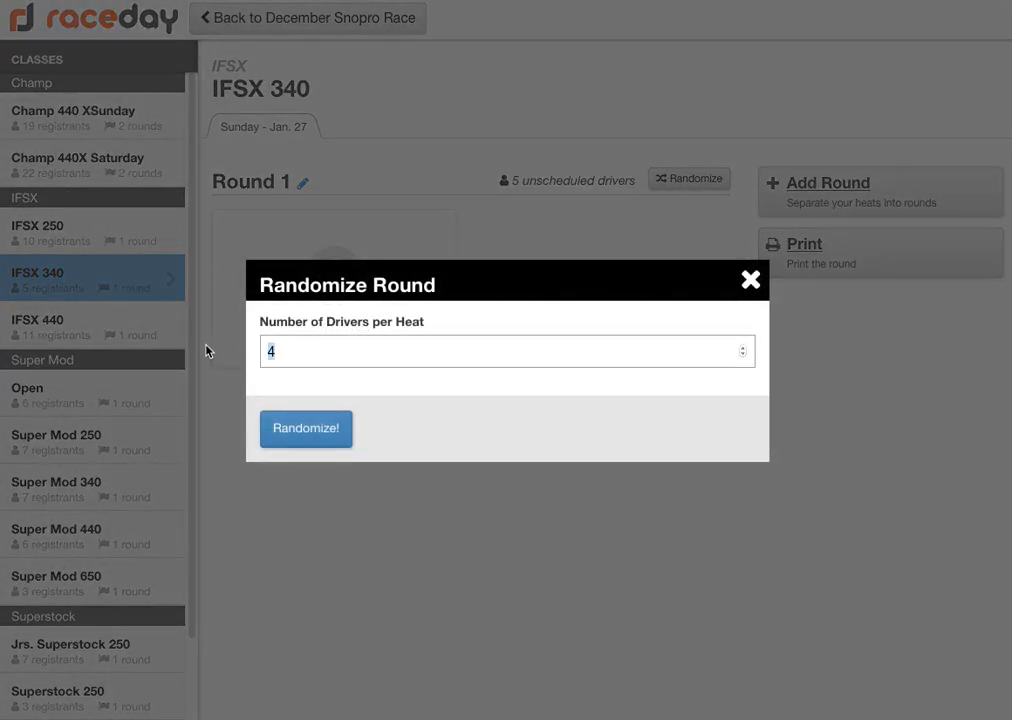
{"action": "type", "text": "5"}
{"action": "left_click", "coordinate": [339, 443]}
- Rename Round 1 of the IFSX 340 class to HEATS
{"action": "left_click", "coordinate": [302, 183]}
{"action": "mouse_move", "coordinate": [266, 351]}
{"action": "left_mouse_down"}
{"action": "mouse_move", "coordinate": [333, 352]}
{"action": "mouse_move", "coordinate": [191, 321]}
{"action": "left_mouse_up"}
{"action": "type", "text": "HEATS"}
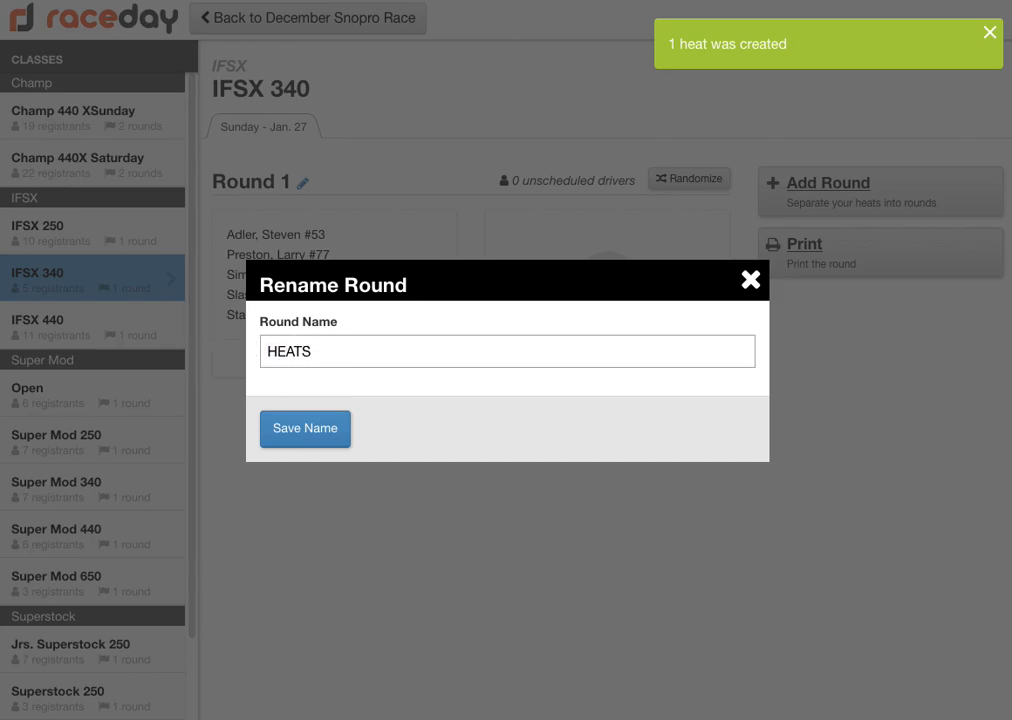
{"action": "left_click", "coordinate": [338, 441]}
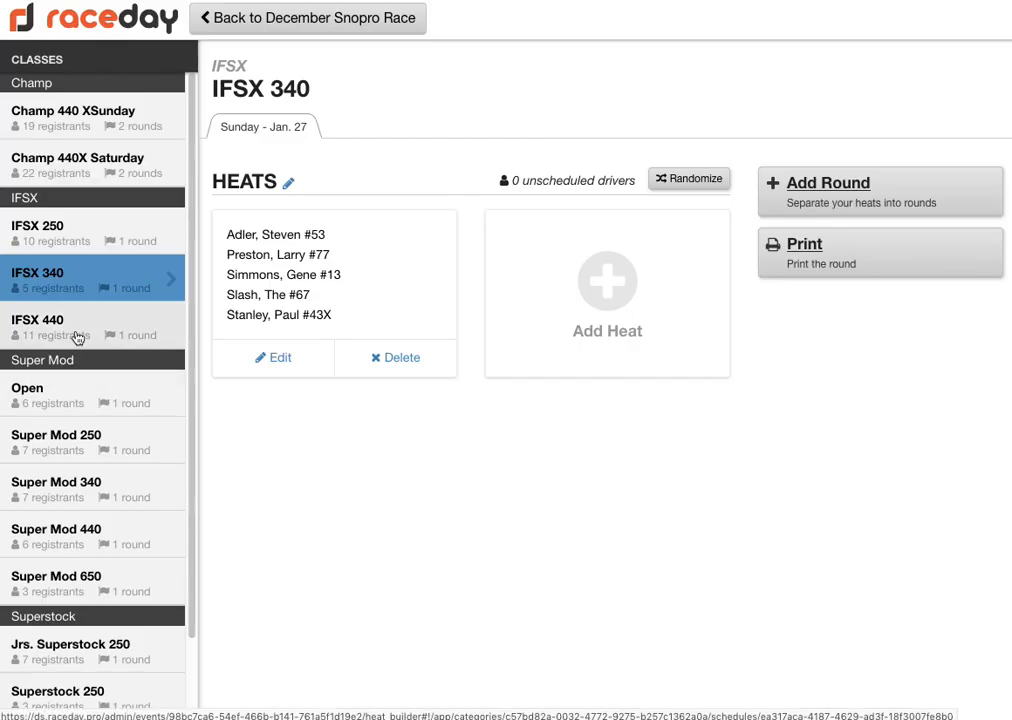
- Open the IFSX 440 class and randomize its Round 1 with 5 drivers per heat
{"action": "left_click", "coordinate": [75, 338]}
{"action": "left_click", "coordinate": [690, 178]}
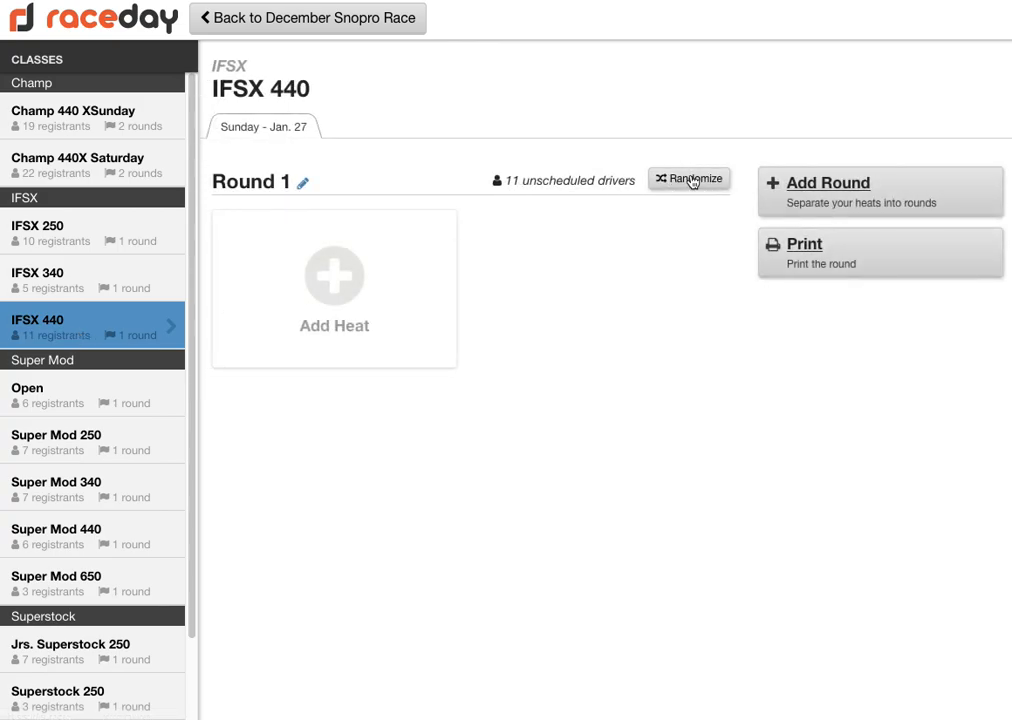
{"action": "left_click_drag", "start_coordinate": [284, 361], "coordinate": [229, 349]}
{"action": "type", "text": "5"}
{"action": "left_click", "coordinate": [328, 440]}
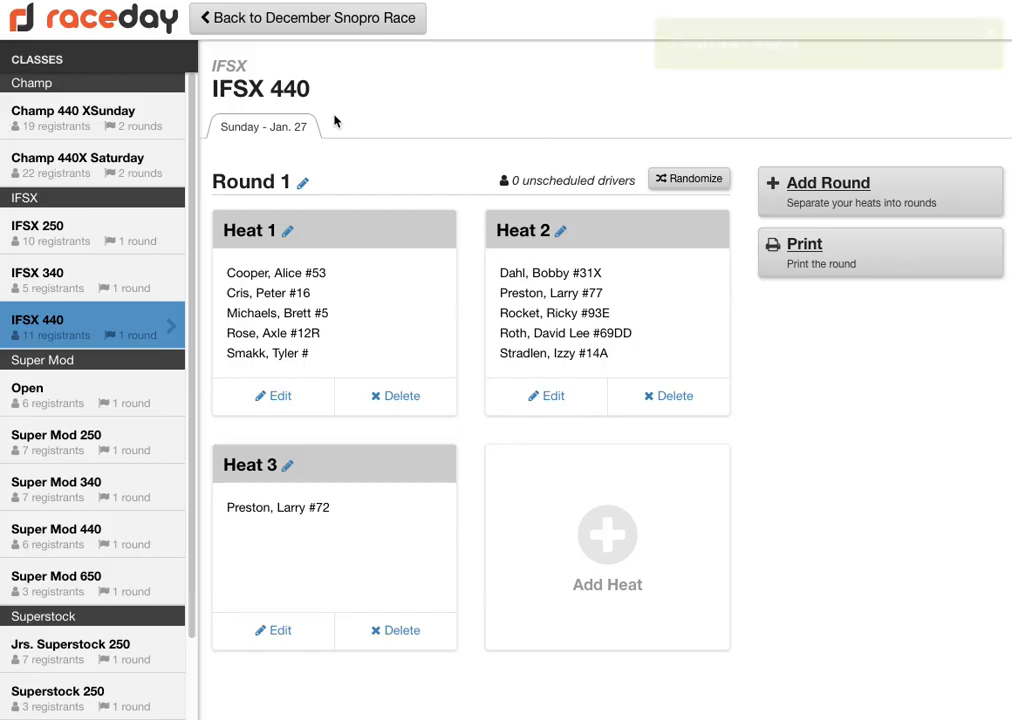
- Rename Round 1 of the IFSX 440 class to HEATS
{"action": "left_click", "coordinate": [303, 184]}
{"action": "triple_click", "coordinate": [294, 352]}
{"action": "type", "text": "HEATS"}
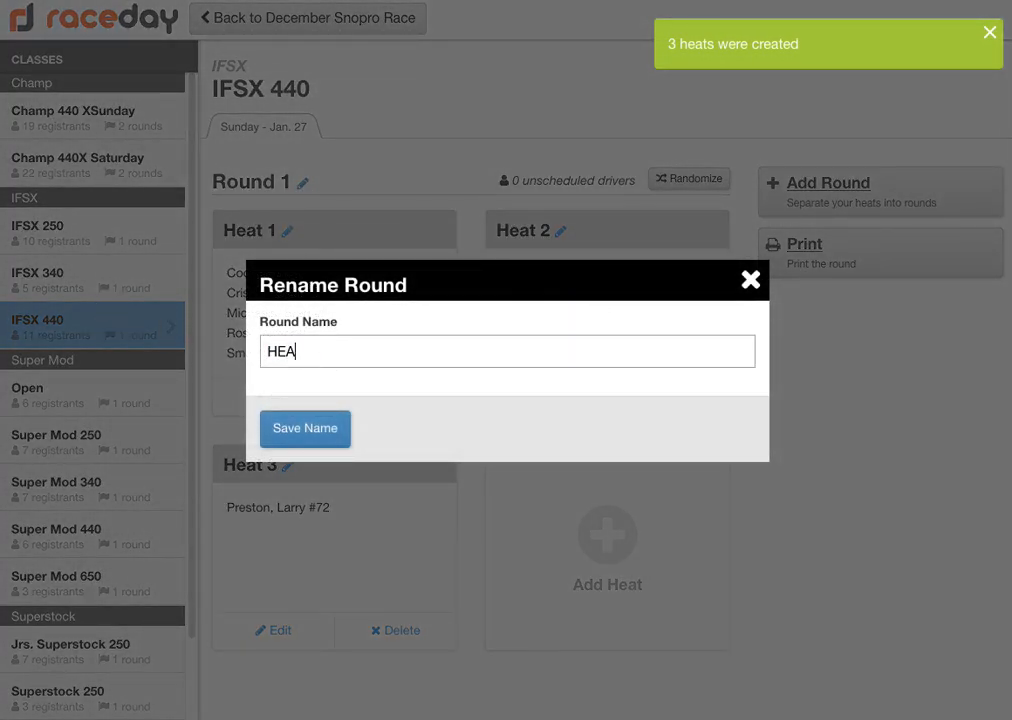
{"action": "left_click", "coordinate": [305, 428]}
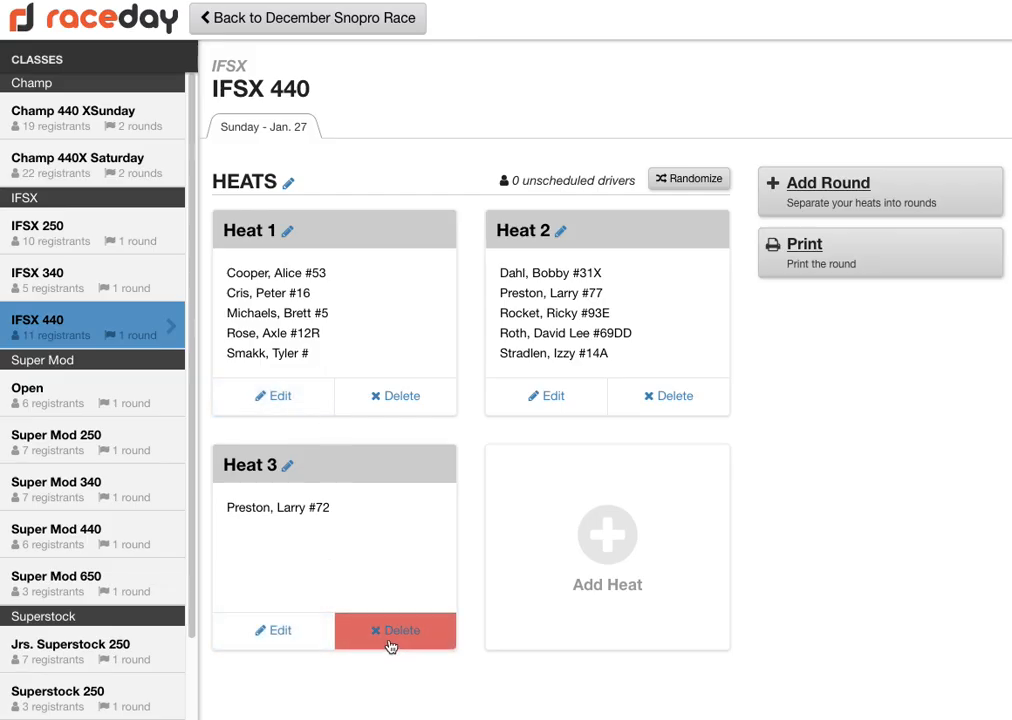
- Remove driver #72 from Heat 3 of IFSX 440 and return to the class schedule
{"action": "left_click", "coordinate": [294, 636]}
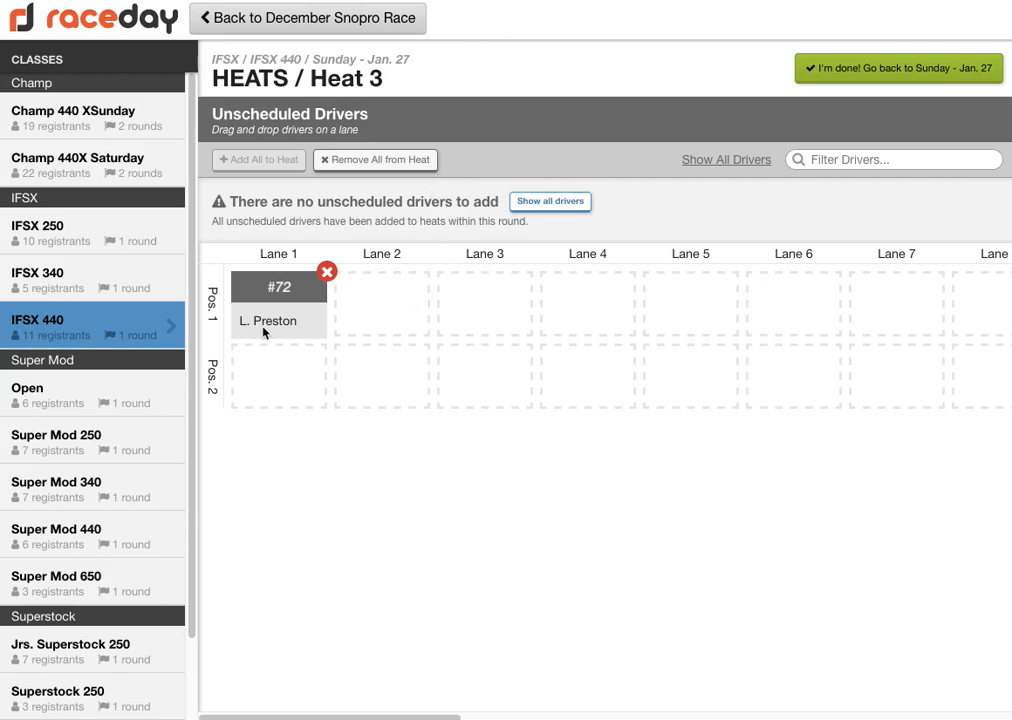
{"action": "left_click", "coordinate": [327, 272]}
{"action": "left_click", "coordinate": [865, 69]}
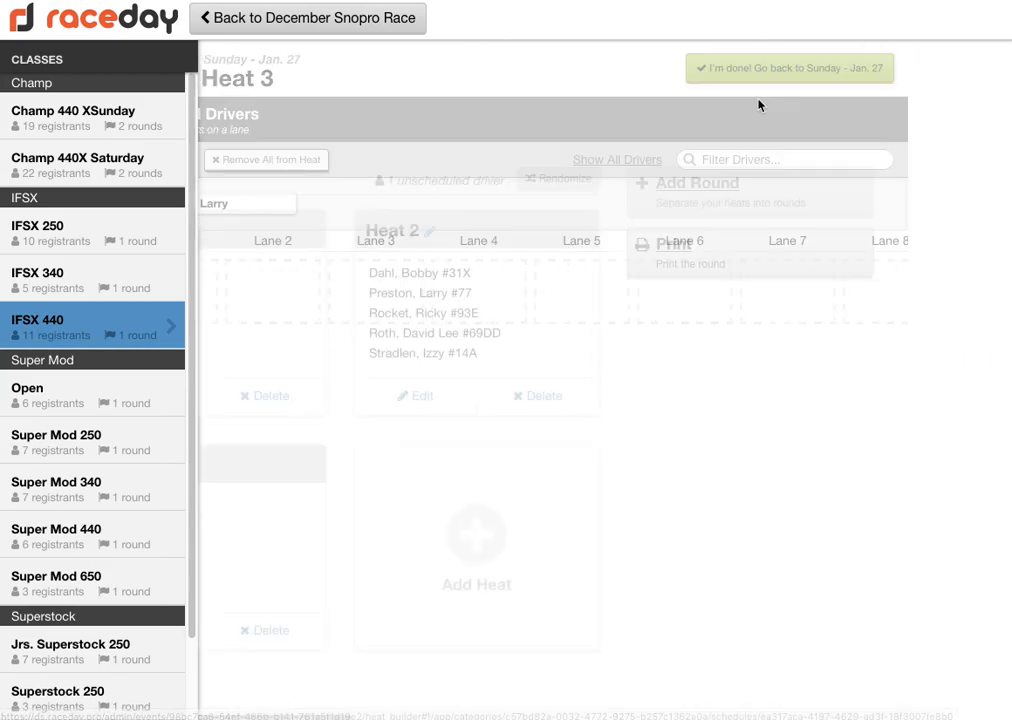
- Place driver #72 in lane 6, position 1 of IFSX 440 Heat 2, and return to the schedule
{"action": "left_click", "coordinate": [550, 398]}
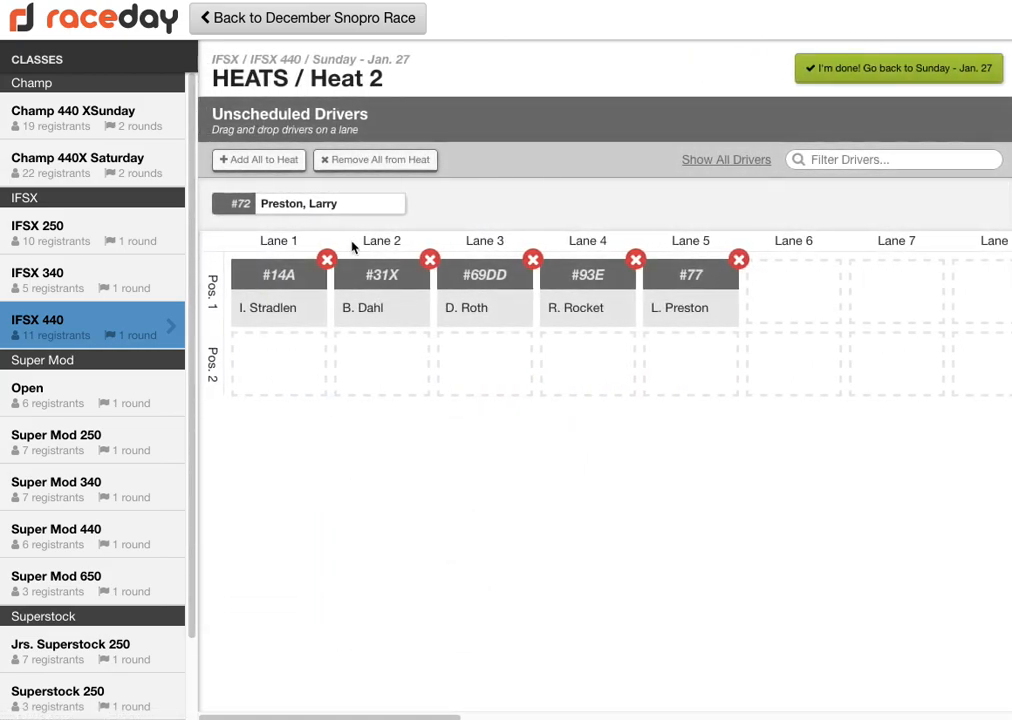
{"action": "left_click_drag", "start_coordinate": [310, 204], "coordinate": [795, 293]}
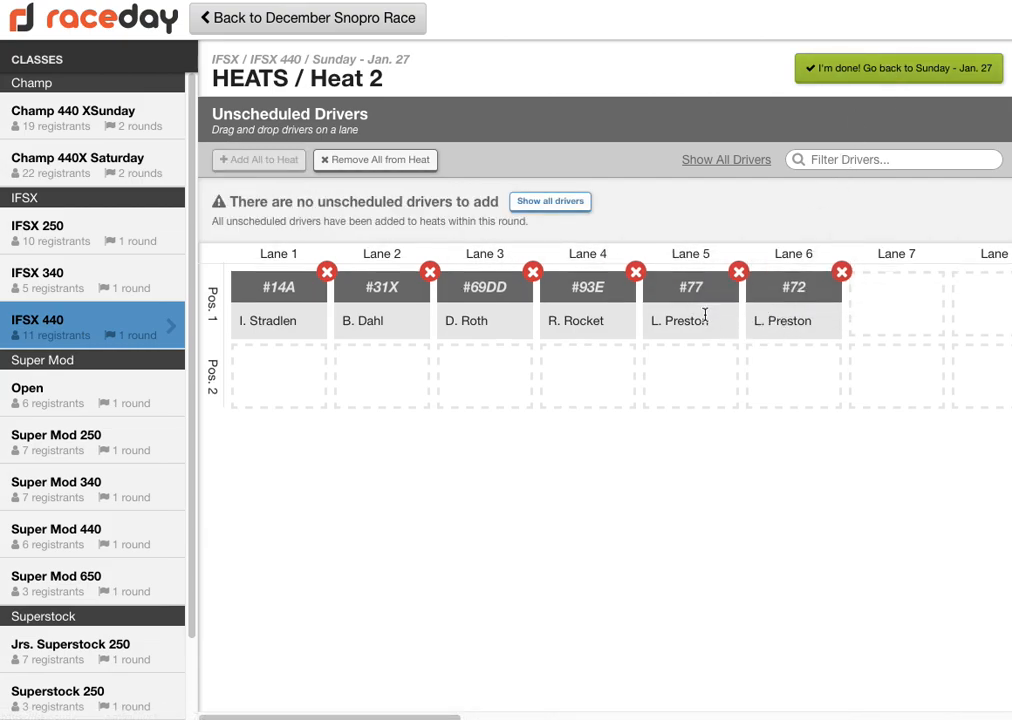
{"action": "left_click", "coordinate": [802, 69]}
- Delete the empty Heat 3 from the IFSX 440 class and confirm the deletion
{"action": "left_click", "coordinate": [386, 668]}
{"action": "type", "text": "De"}
{"action": "left_click", "coordinate": [290, 375]}
{"action": "left_click", "coordinate": [288, 429]}
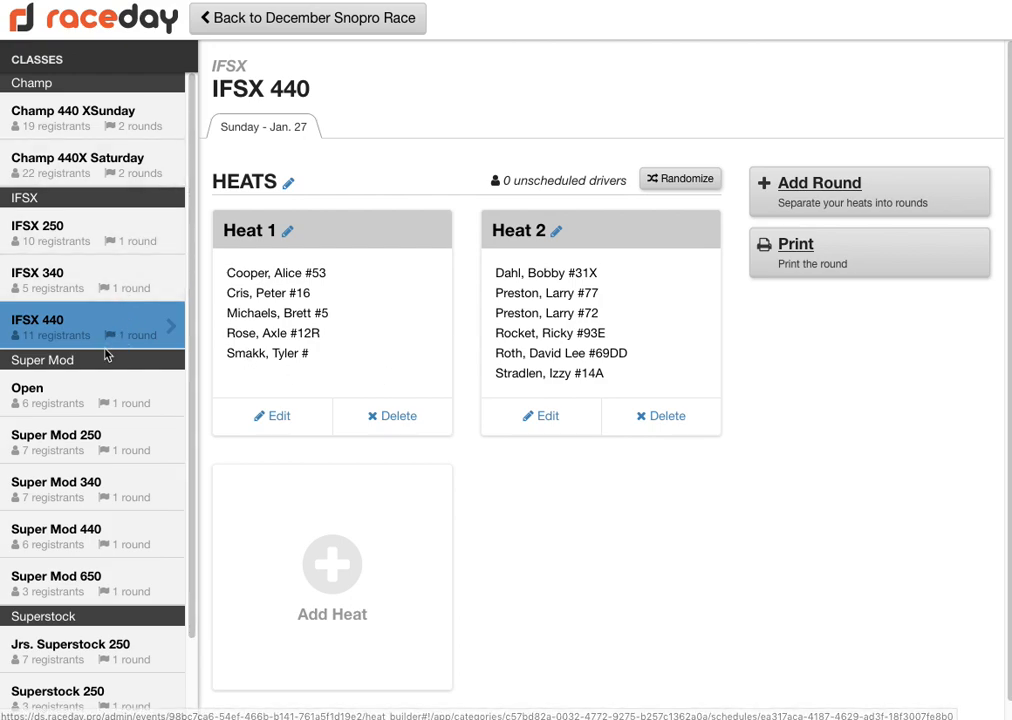
- Open the Super Mod Open class and randomize its Round 1 with 6 drivers per heat
{"action": "scroll", "coordinate": [105, 375], "scroll_direction": "down", "scroll_amount": 1}
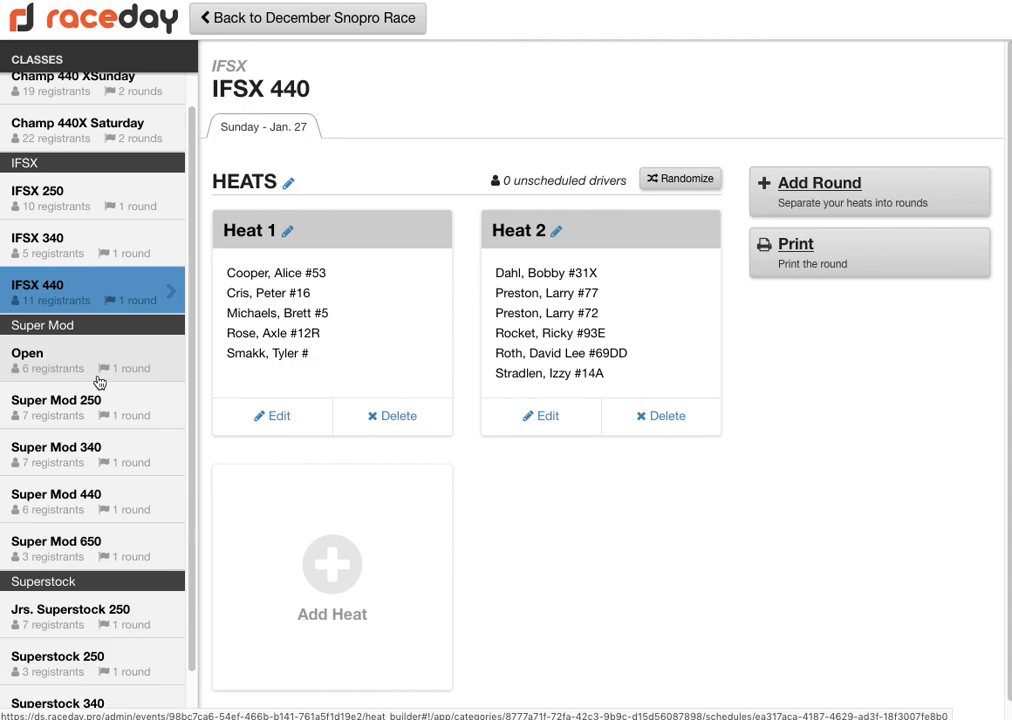
{"action": "left_click", "coordinate": [99, 380]}
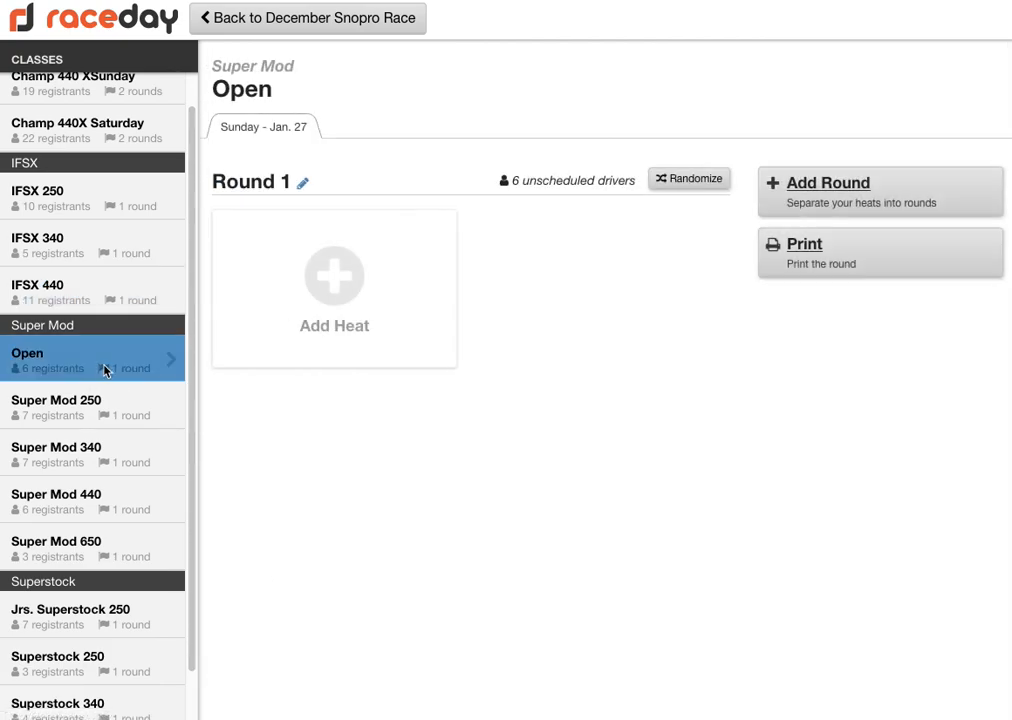
{"action": "left_click", "coordinate": [696, 182]}
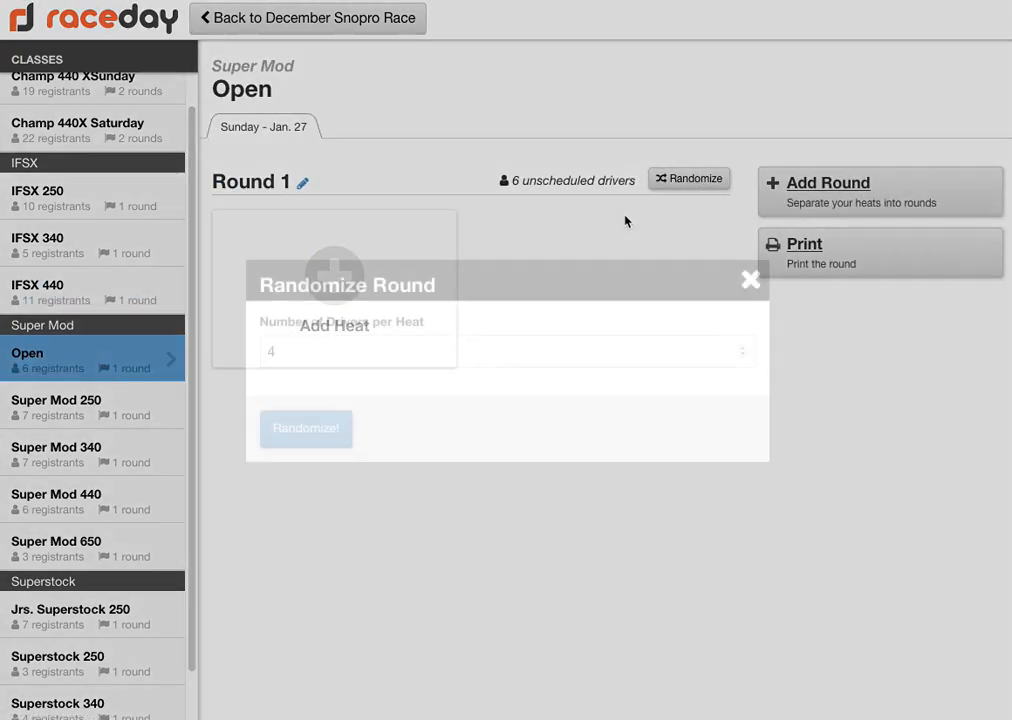
{"action": "left_click_drag", "start_coordinate": [290, 353], "coordinate": [228, 352]}
{"action": "type", "text": "6"}
{"action": "left_click_drag", "start_coordinate": [289, 349], "coordinate": [228, 350]}
{"action": "type", "text": "6"}
{"action": "left_click", "coordinate": [306, 428]}
- Rename Round 1 of the Super Mod Open class to HEATS
{"action": "left_click", "coordinate": [302, 183]}
{"action": "left_click_drag", "start_coordinate": [345, 356], "coordinate": [127, 331]}
{"action": "type", "text": "HEATS"}
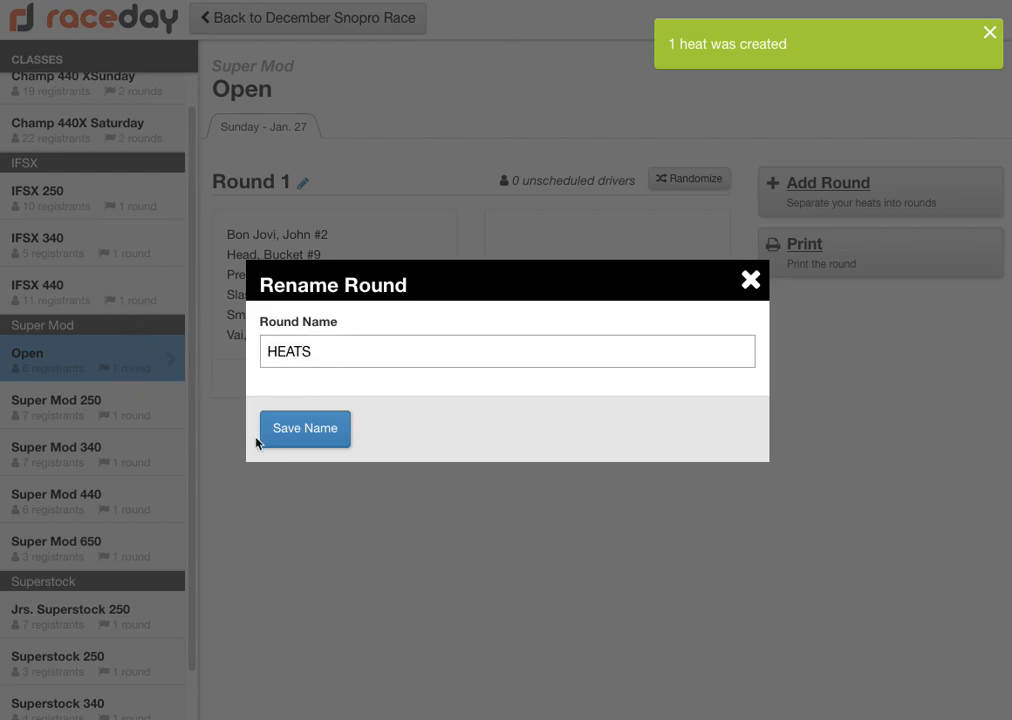
{"action": "left_click", "coordinate": [296, 420]}
- Open the Super Mod 250 class and randomize its Round 1 with 7 drivers per heat
{"action": "left_click", "coordinate": [70, 412]}
{"action": "left_click", "coordinate": [689, 182]}
{"action": "left_click_drag", "start_coordinate": [280, 351], "coordinate": [203, 354]}
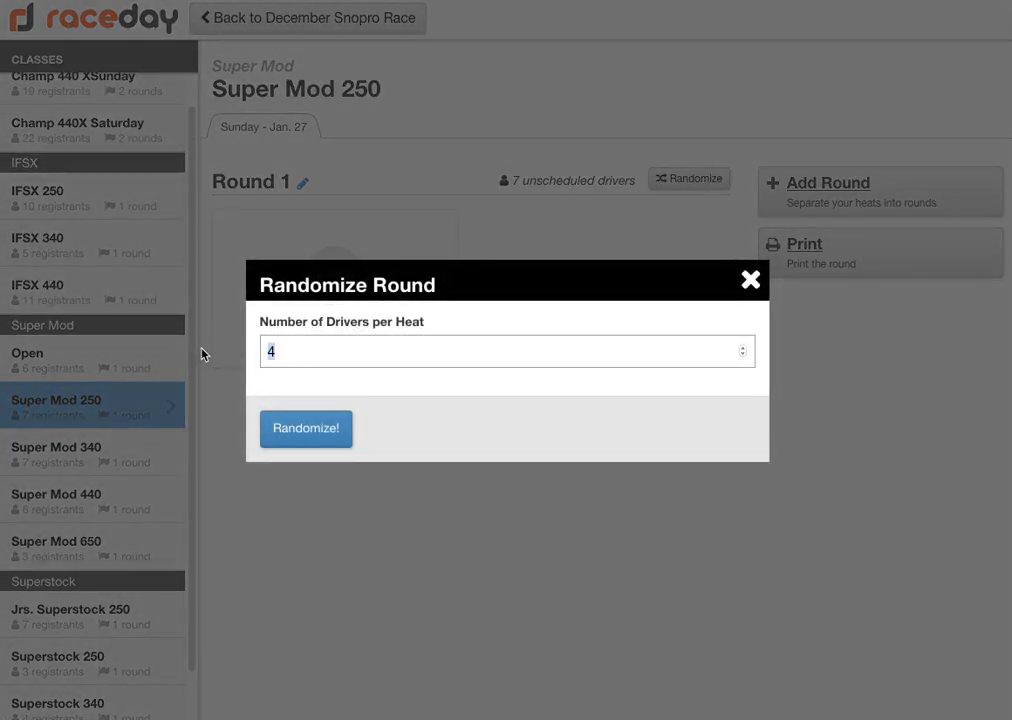
{"action": "type", "text": "7"}
{"action": "left_click", "coordinate": [309, 436]}
- Rename Round 1 of the Super Mod 250 class to Heats
{"action": "left_click", "coordinate": [302, 184]}
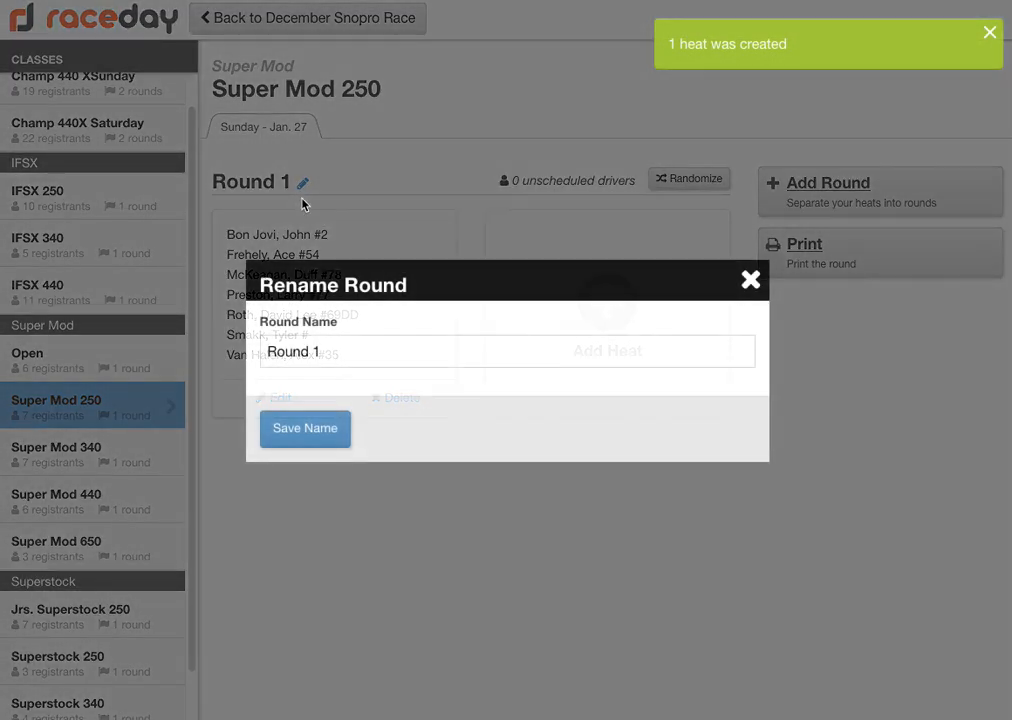
{"action": "left_click_drag", "start_coordinate": [413, 343], "coordinate": [222, 344]}
{"action": "type", "text": "Heats"}
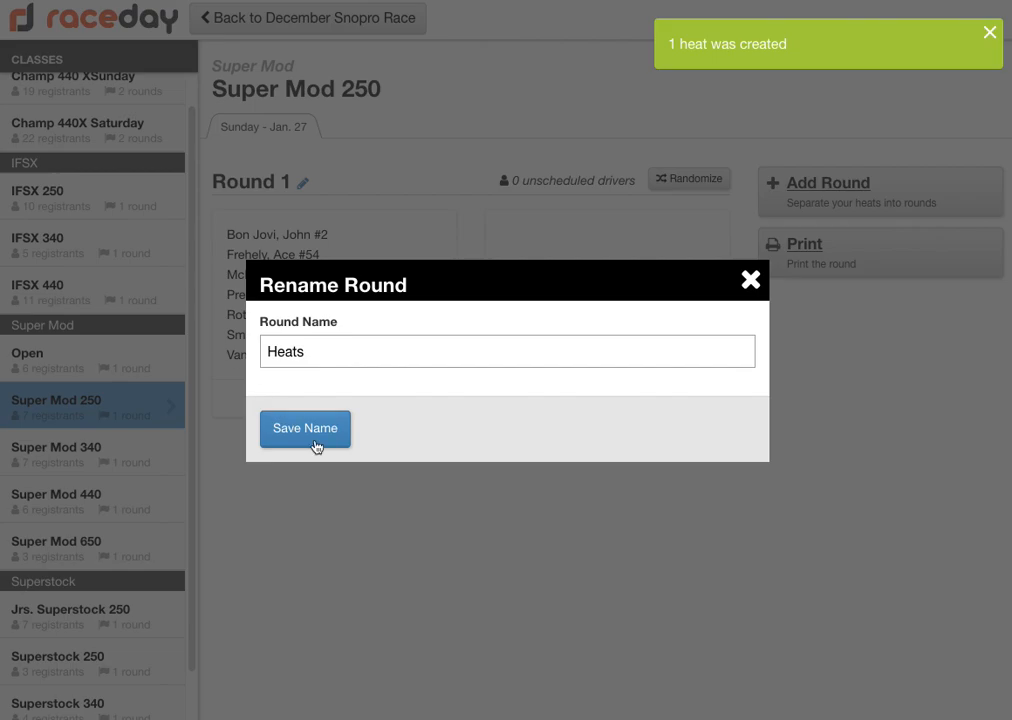
{"action": "left_click", "coordinate": [314, 436]}
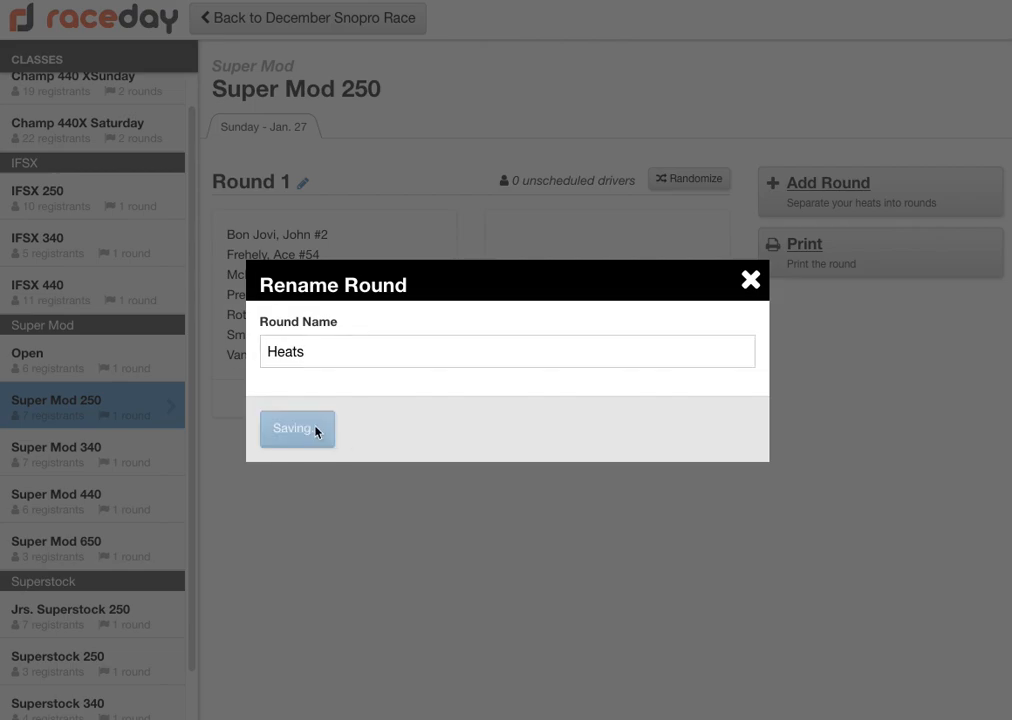
- Open the Super Mod 340 class and randomize its Round 1 with 7 drivers per heat
{"action": "left_click", "coordinate": [113, 447]}
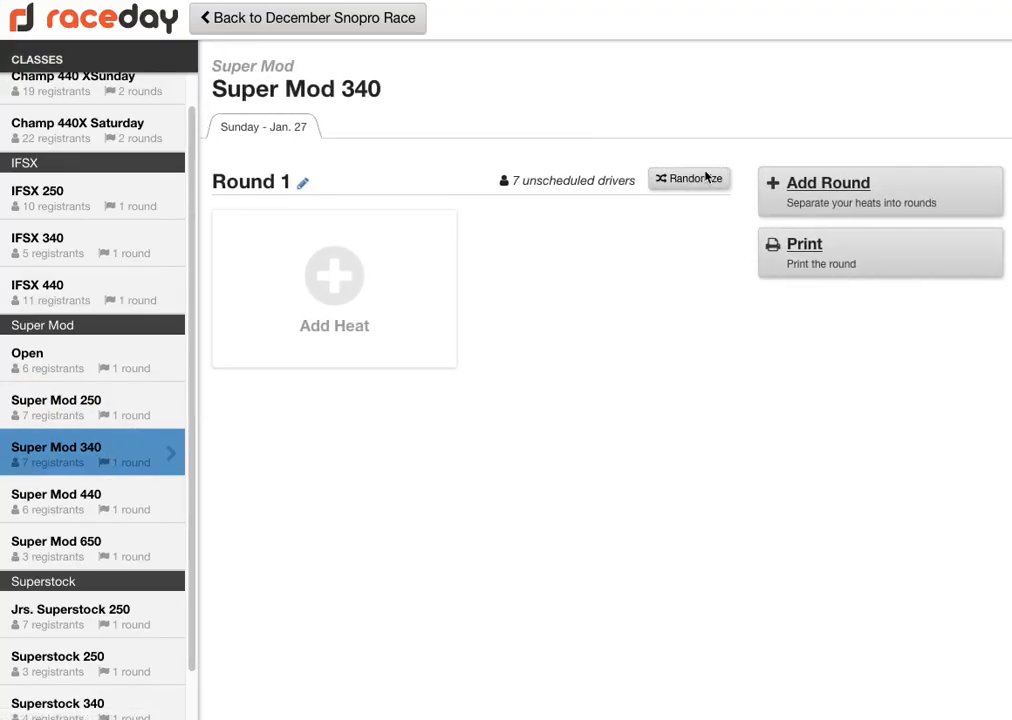
{"action": "left_click", "coordinate": [690, 179]}
{"action": "left_click_drag", "start_coordinate": [334, 354], "coordinate": [260, 352]}
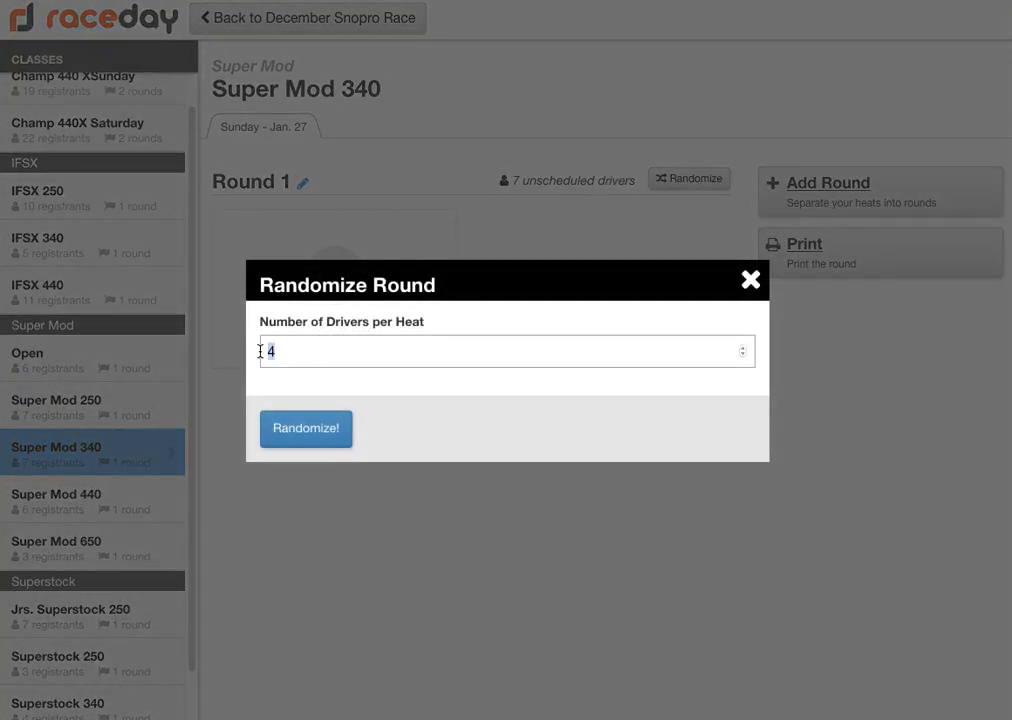
{"action": "type", "text": "7"}
{"action": "left_click", "coordinate": [298, 424]}
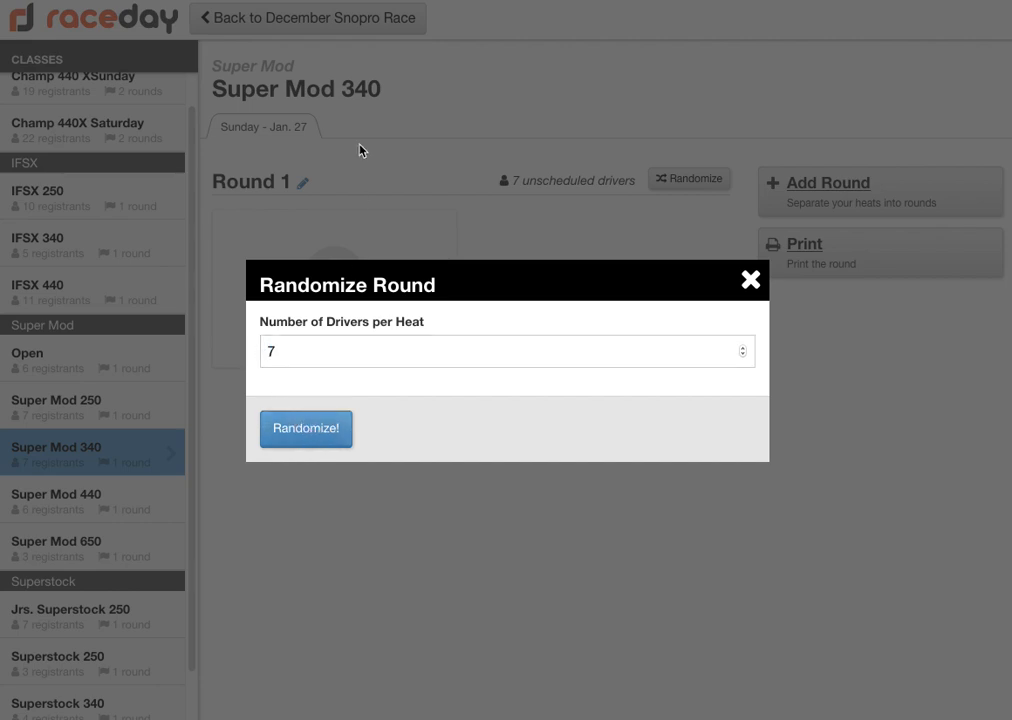
- Rename Round 1 of the Super Mod 340 class to HEATS
{"action": "left_click", "coordinate": [304, 184]}
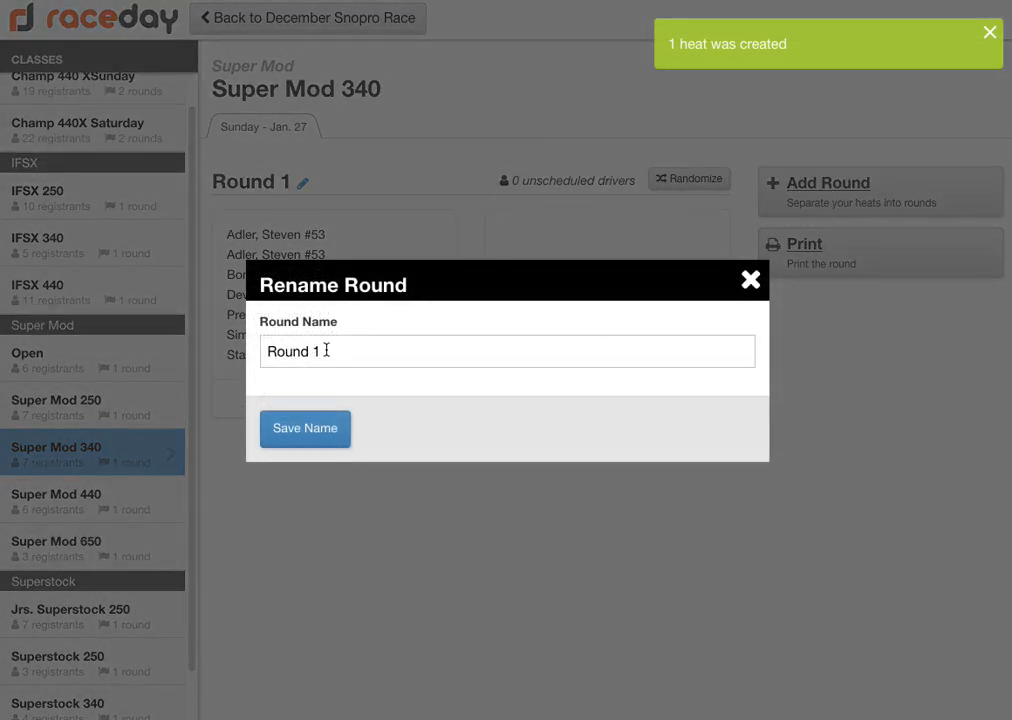
{"action": "left_click_drag", "start_coordinate": [327, 350], "coordinate": [97, 311]}
{"action": "type", "text": "Hea"}
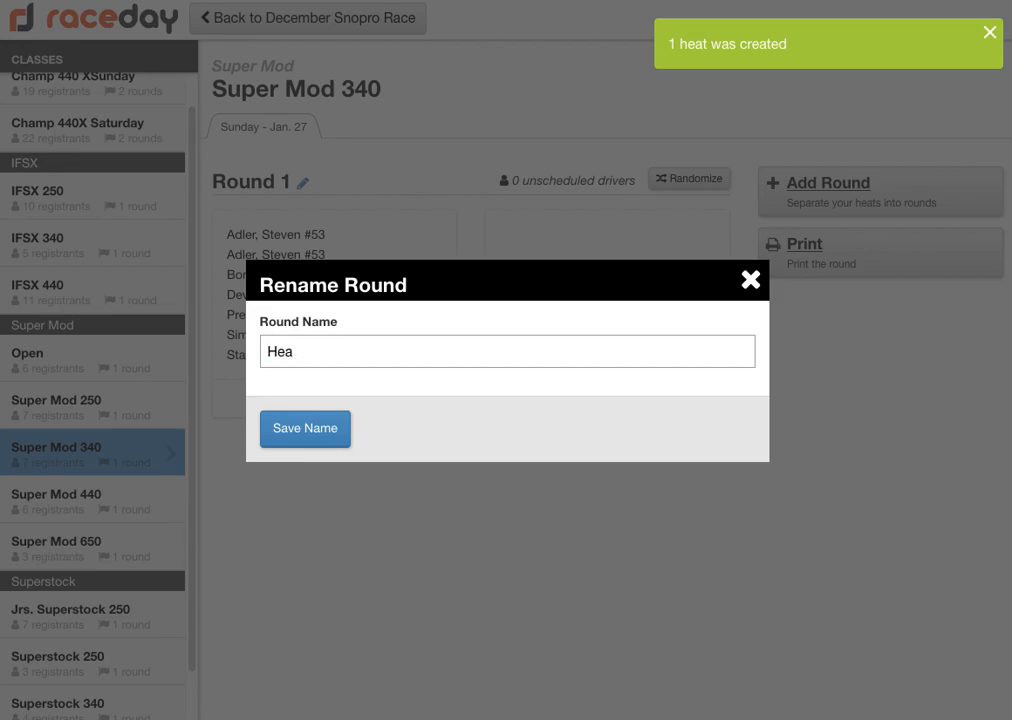
{"action": "type", "text": "EATS"}
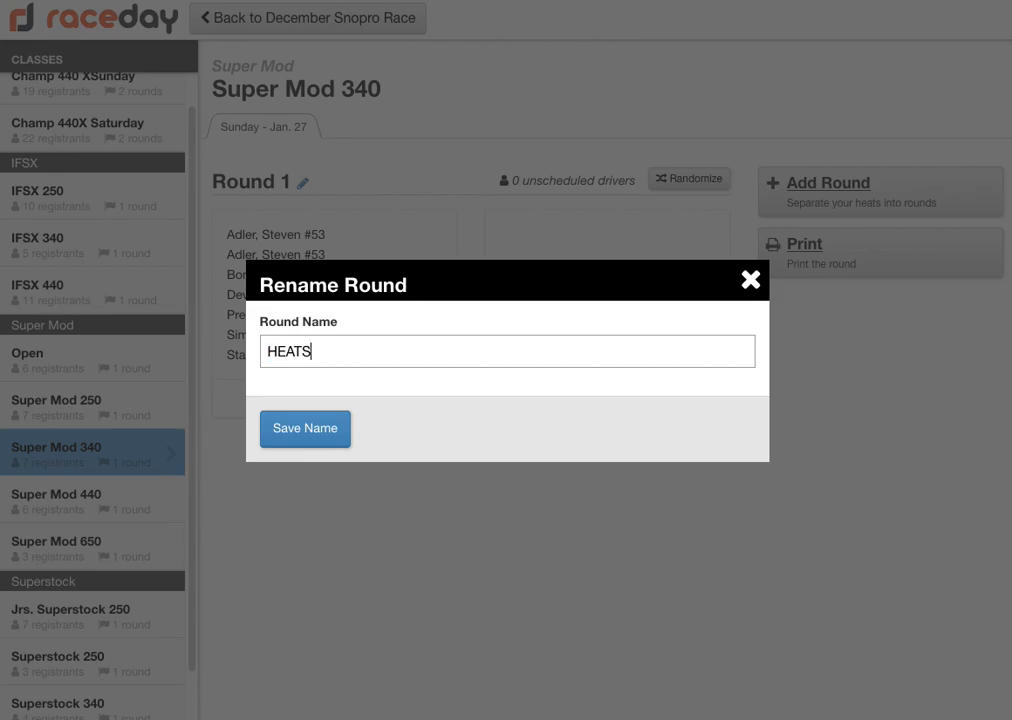
{"action": "left_click", "coordinate": [314, 432]}
- Open the Super Mod 440 class and randomize its Round 1 with 6 drivers per heat
{"action": "left_click", "coordinate": [84, 494]}
{"action": "left_click", "coordinate": [714, 180]}
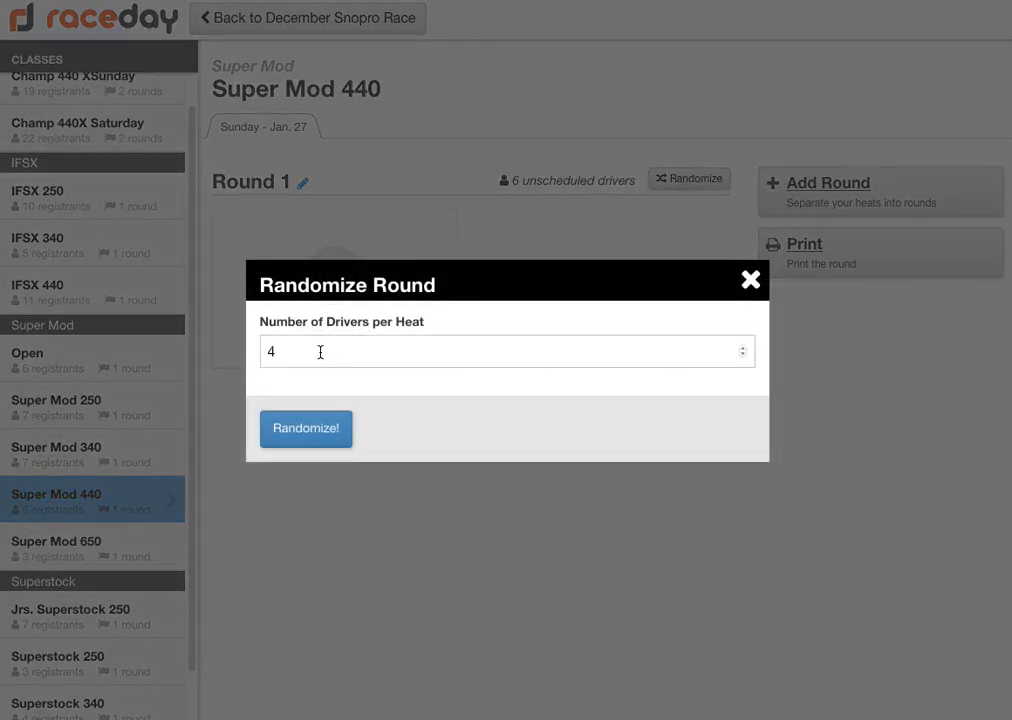
{"action": "type", "text": "6"}
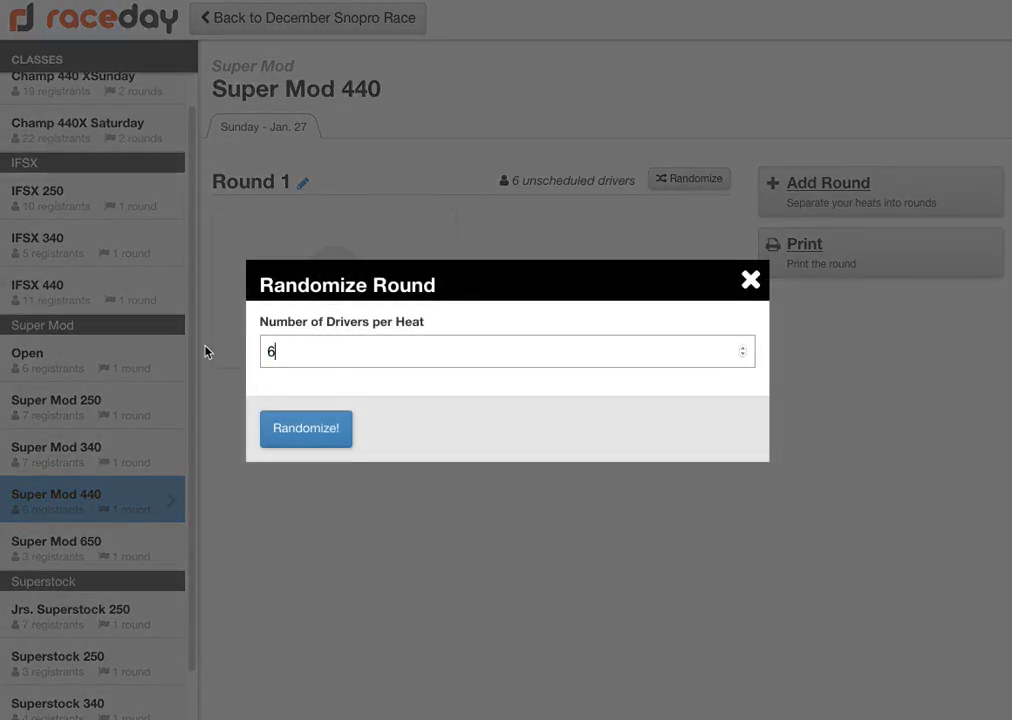
{"action": "left_click", "coordinate": [312, 430]}
- Rename Round 1 of the Super Mod 440 class to HEATS
{"action": "left_click", "coordinate": [304, 188]}
{"action": "left_click_drag", "start_coordinate": [352, 357], "coordinate": [176, 325]}
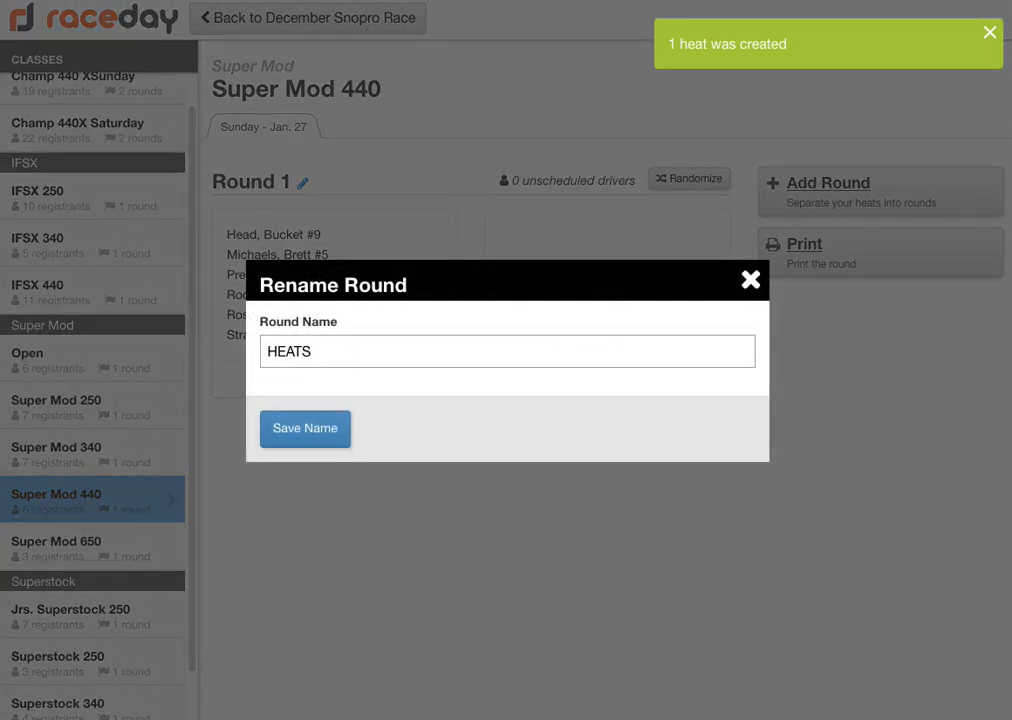
{"action": "left_click", "coordinate": [332, 428]}
- Open the Super Mod 650 class and randomize its Round 1 with 3 drivers per heat
{"action": "left_click", "coordinate": [131, 536]}
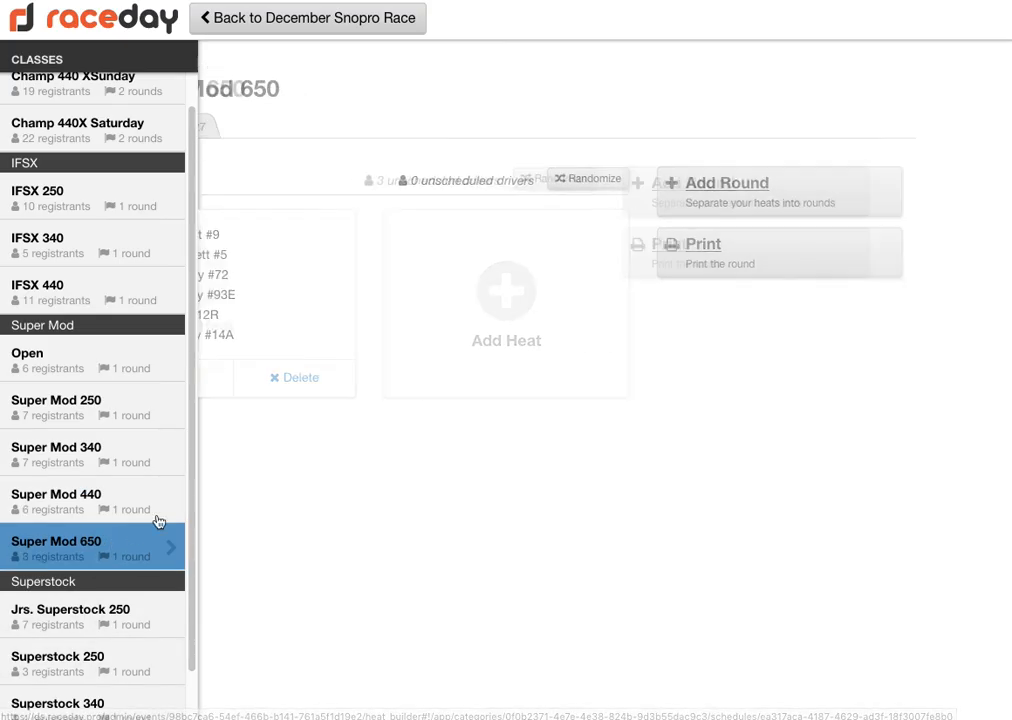
{"action": "left_click", "coordinate": [714, 176]}
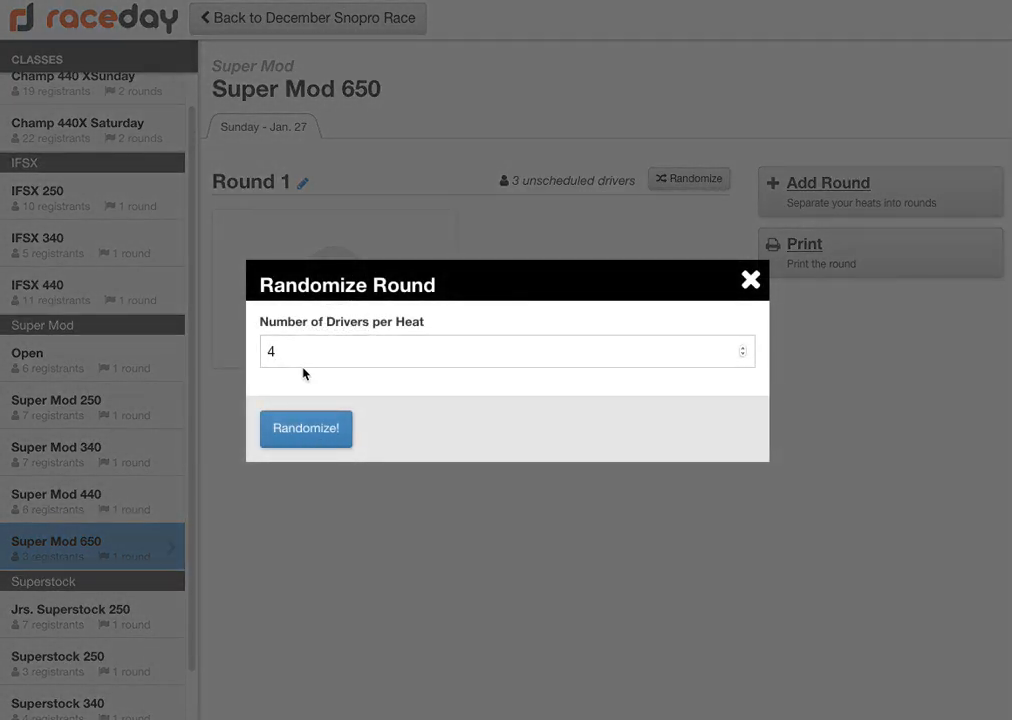
{"action": "left_click", "coordinate": [305, 361]}
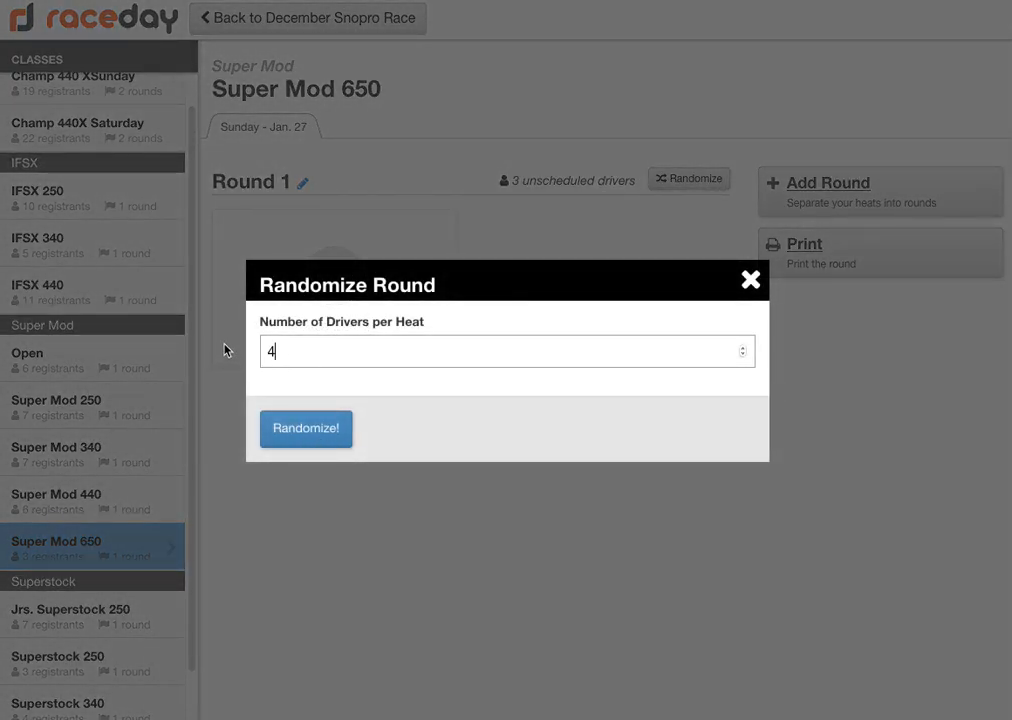
{"action": "left_click_drag", "start_coordinate": [282, 353], "coordinate": [250, 349]}
{"action": "type", "text": "3"}
{"action": "left_click", "coordinate": [306, 428]}
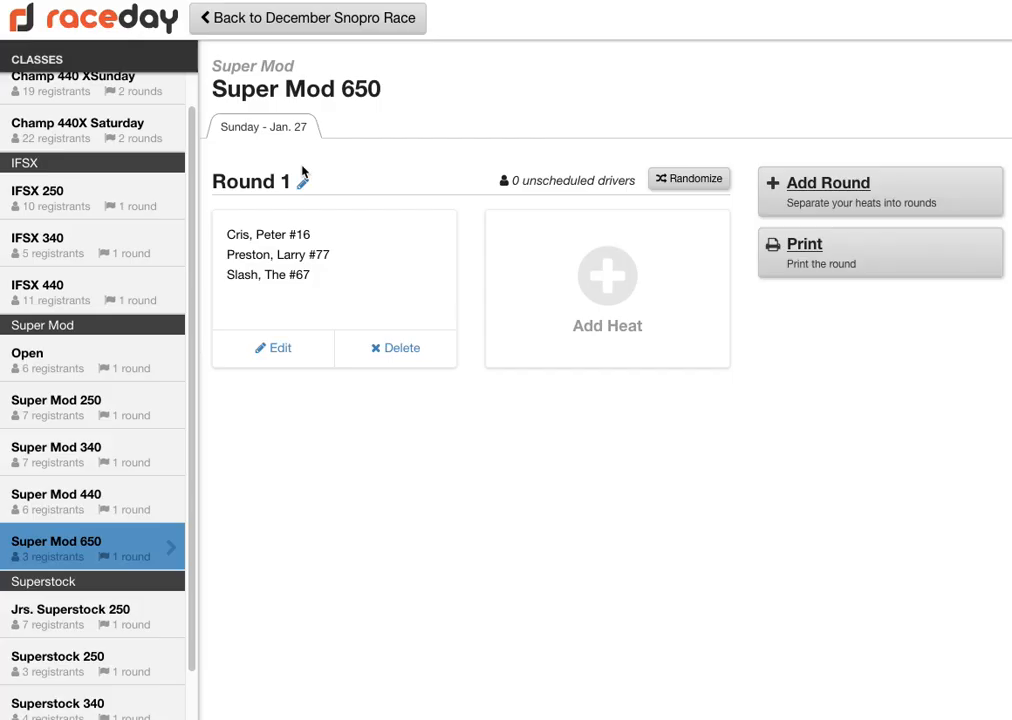
- Rename Round 1 of the Super Mod 650 class to HEATS
{"action": "left_click", "coordinate": [302, 183]}
{"action": "triple_click", "coordinate": [330, 352]}
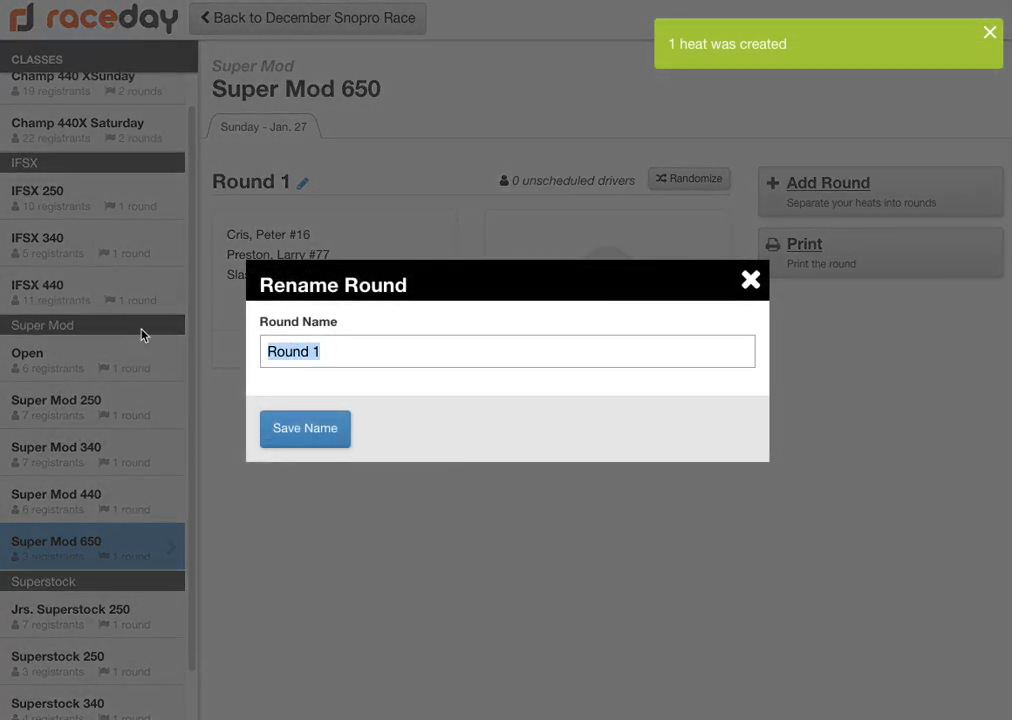
{"action": "type", "text": "HEATS"}
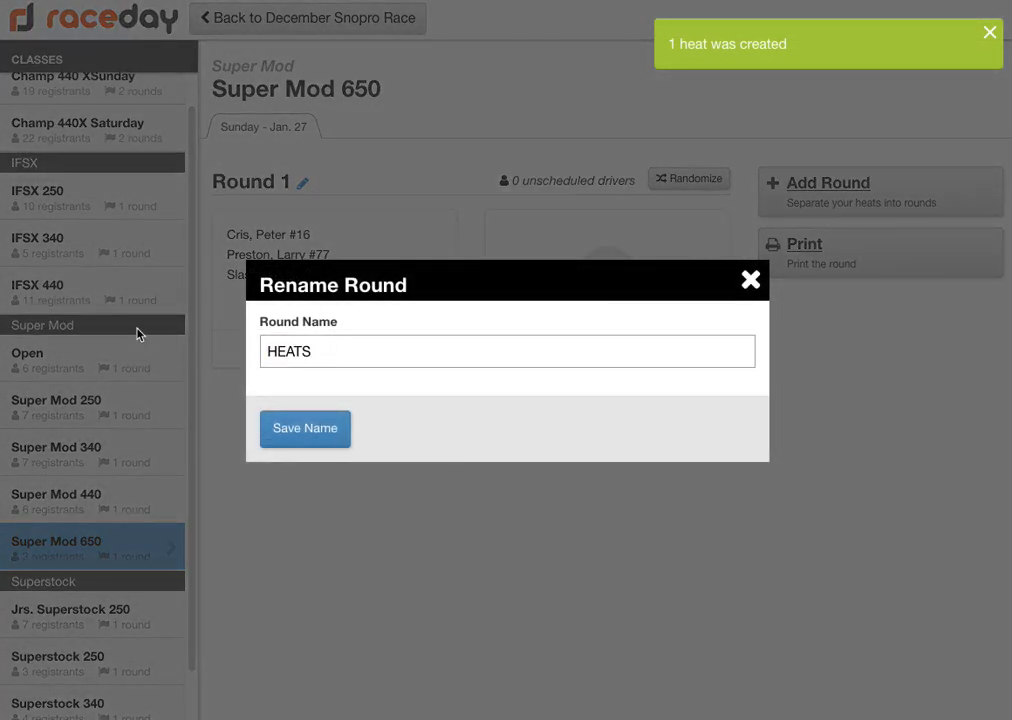
{"action": "left_click", "coordinate": [296, 426]}
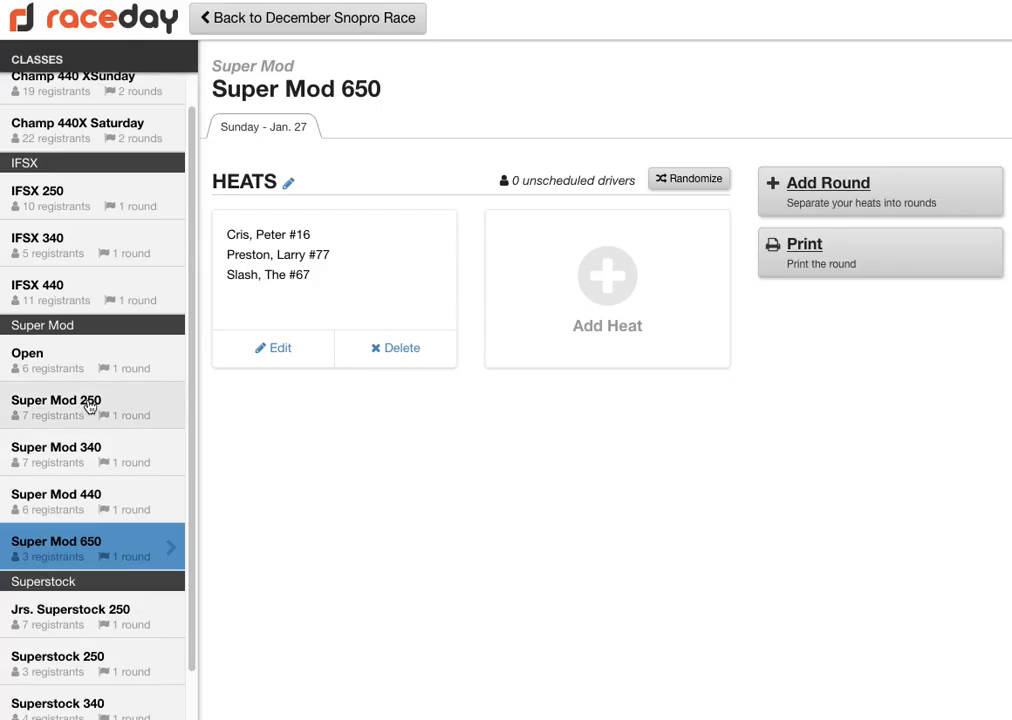
- Open the Jrs. Superstock 250 class and randomize its Round 1 with 4 drivers per heat
{"action": "scroll", "coordinate": [87, 405], "scroll_direction": "down", "scroll_amount": 1}
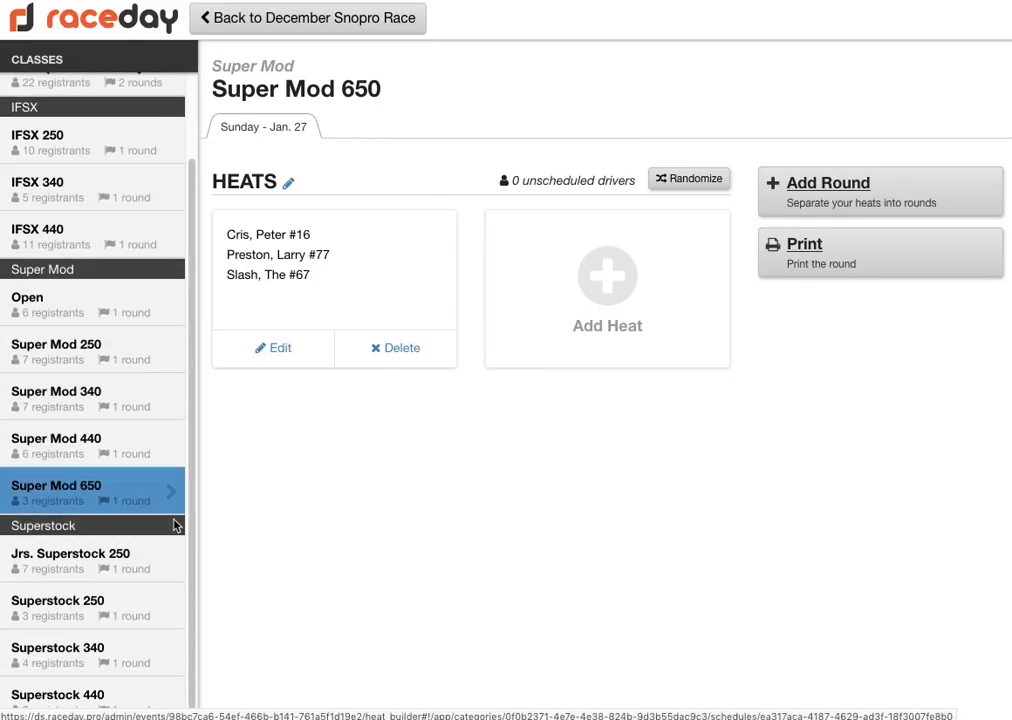
{"action": "left_click", "coordinate": [105, 563]}
{"action": "left_click", "coordinate": [712, 178]}
{"action": "left_click", "coordinate": [302, 357]}
{"action": "left_click_drag", "start_coordinate": [302, 357], "coordinate": [366, 287]}
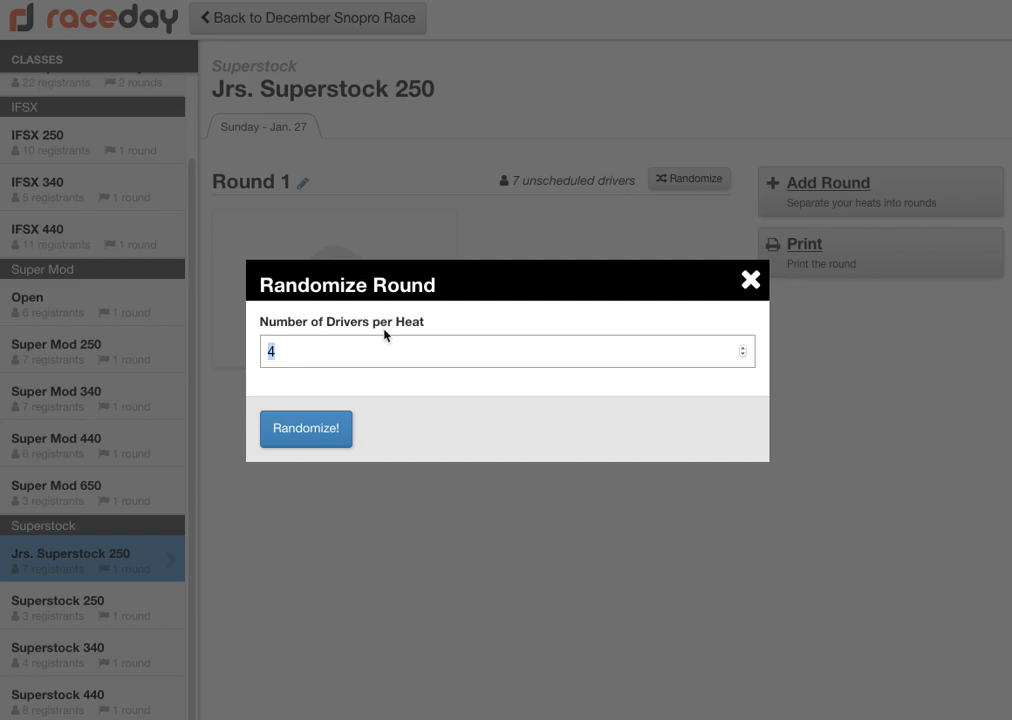
{"action": "left_click", "coordinate": [288, 429]}
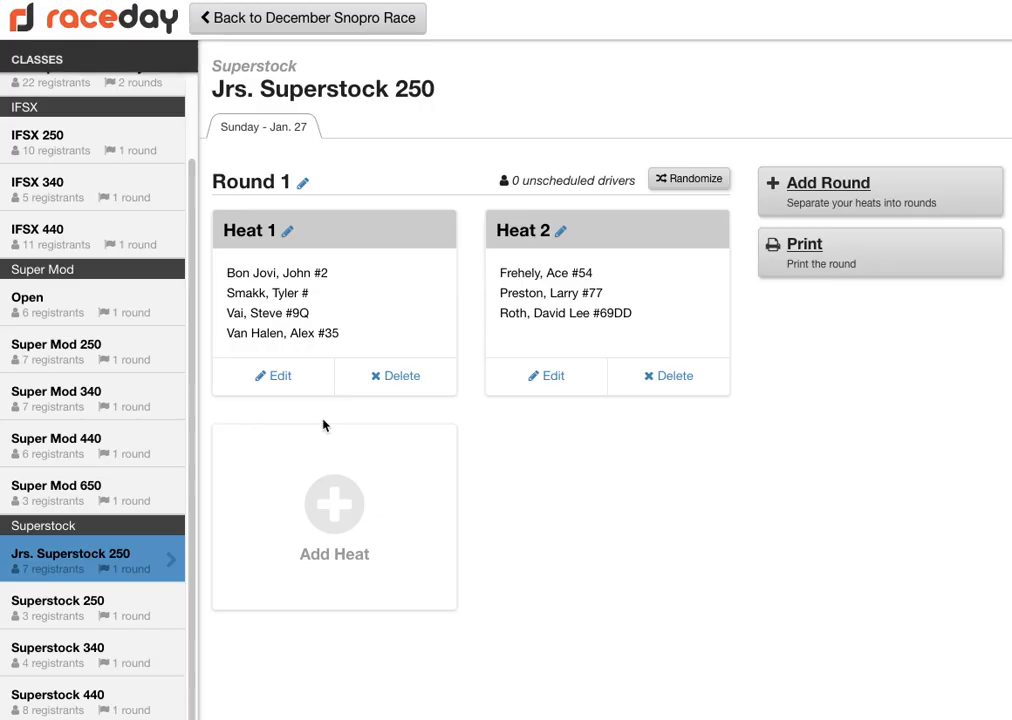
- Rename Round 1 of the Jrs. Superstock 250 class to HEATS
{"action": "left_click", "coordinate": [303, 184]}
{"action": "left_click_drag", "start_coordinate": [334, 351], "coordinate": [141, 328]}
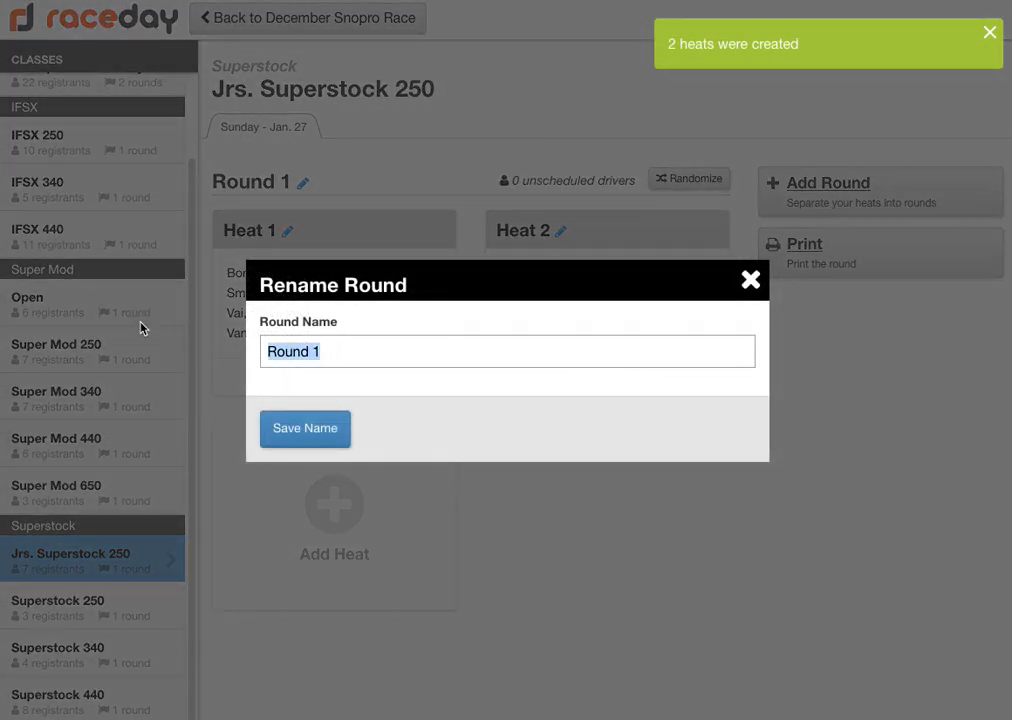
{"action": "type", "text": "HEATS"}
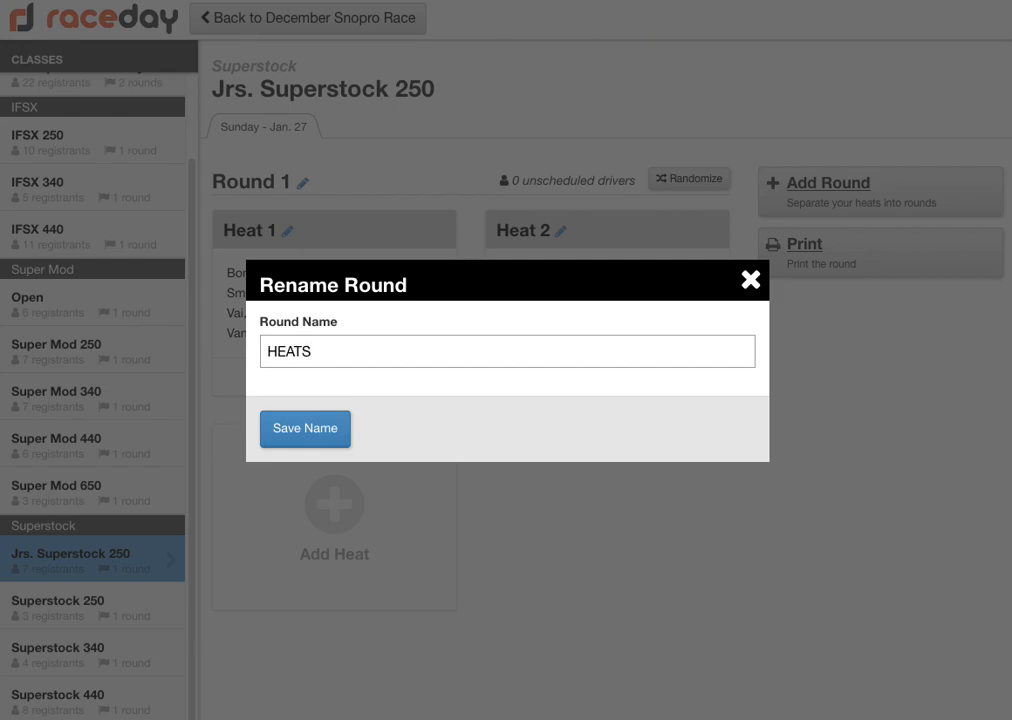
{"action": "left_click", "coordinate": [320, 435]}
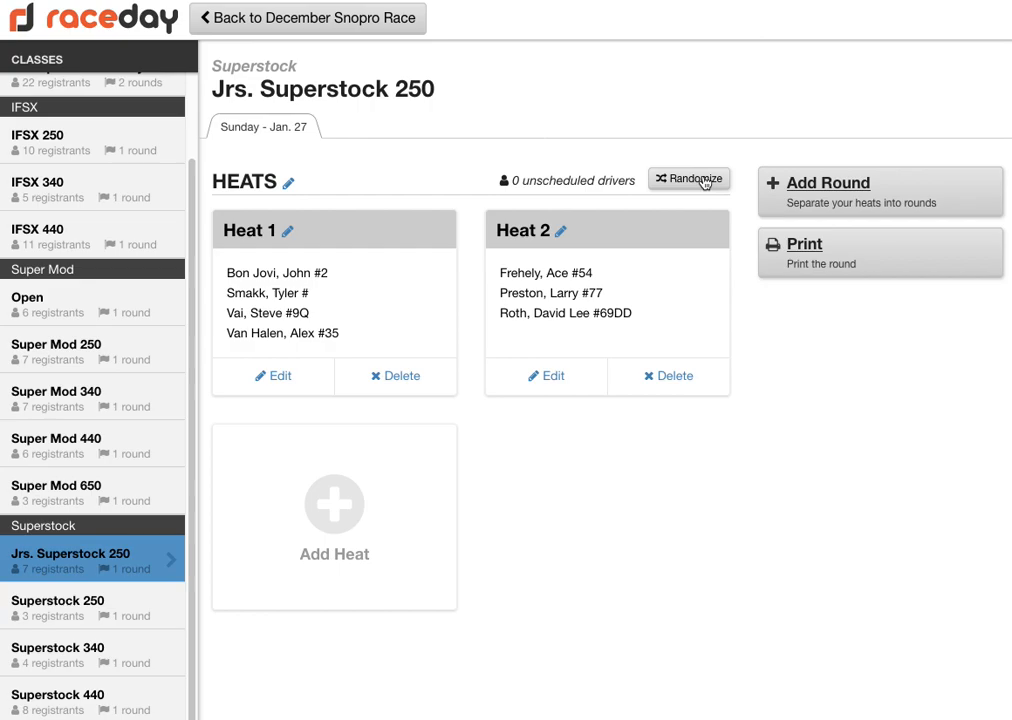
- Open the Superstock 250 class and randomize its Round 1 with 3 drivers per heat
{"action": "left_click", "coordinate": [70, 607]}
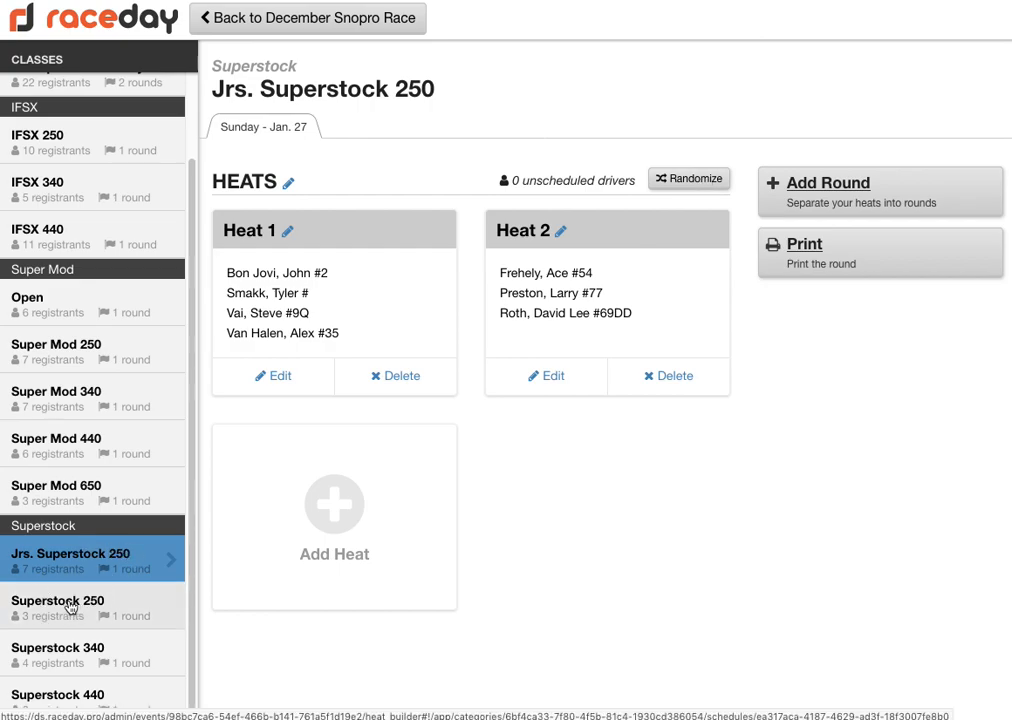
{"action": "left_click", "coordinate": [697, 182]}
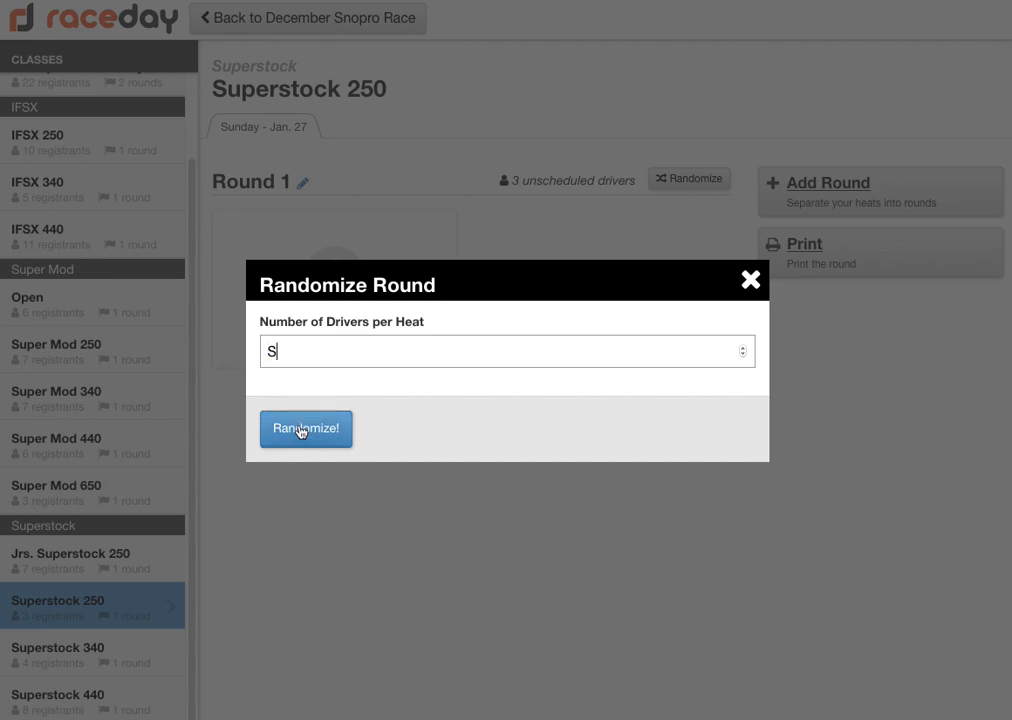
{"action": "left_click_drag", "start_coordinate": [296, 354], "coordinate": [211, 347]}
{"action": "type", "text": "3"}
{"action": "left_click", "coordinate": [300, 428]}
- Rename Round 1 of the Superstock 250 class to HEATS
{"action": "left_click", "coordinate": [302, 183]}
{"action": "left_click_drag", "start_coordinate": [337, 348], "coordinate": [129, 334]}
{"action": "type", "text": "HEATS"}
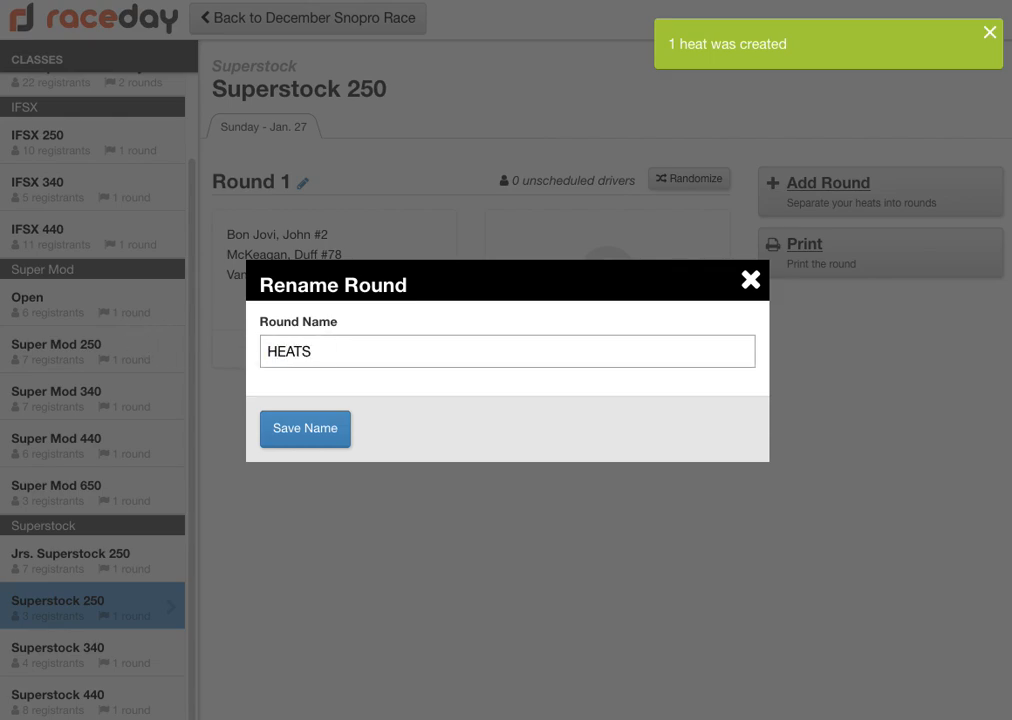
{"action": "left_click", "coordinate": [318, 438]}
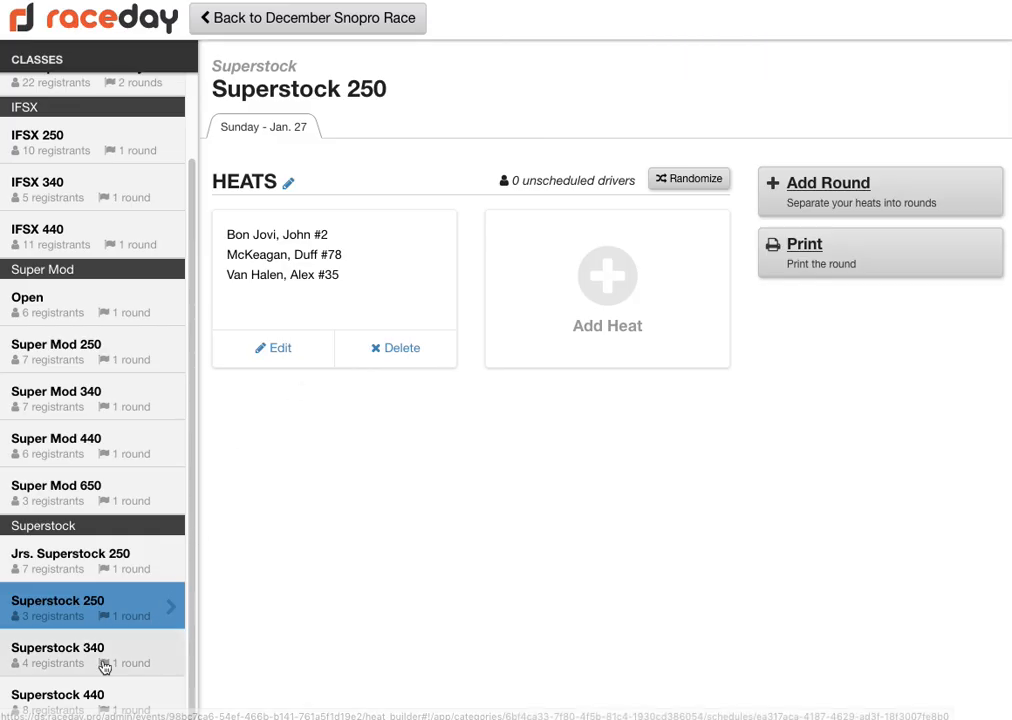
- Open the Superstock 340 class and randomize its Round 1 with 4 drivers per heat
{"action": "left_click", "coordinate": [76, 661]}
{"action": "left_click", "coordinate": [711, 183]}
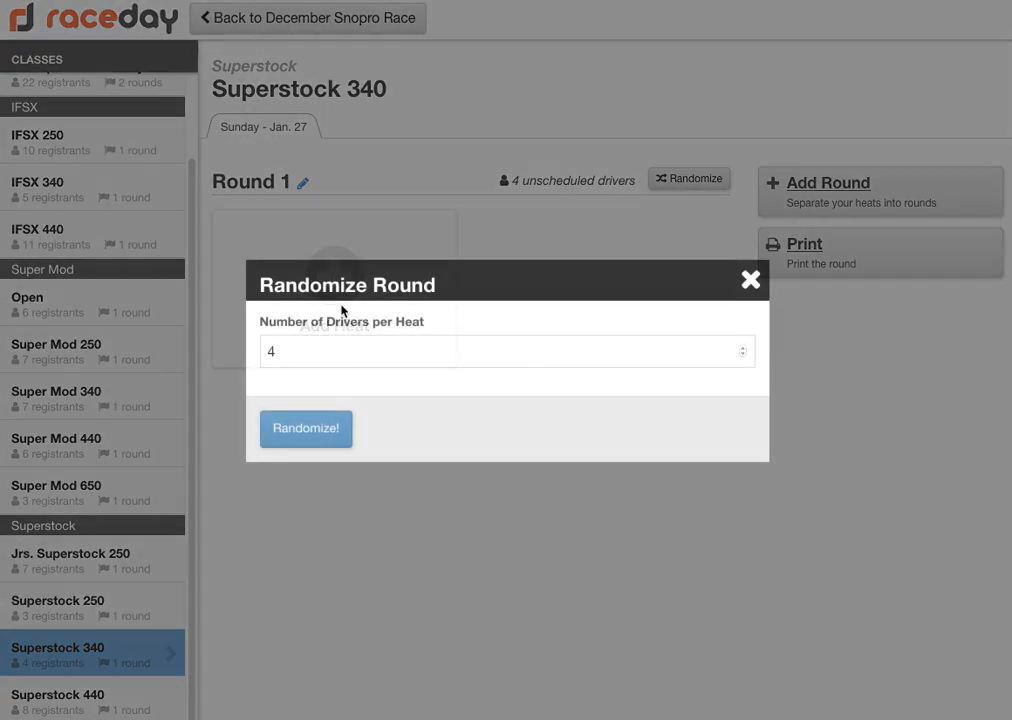
{"action": "left_click", "coordinate": [309, 428]}
- Rename Round 1 of the Superstock 340 class to HEATS
{"action": "left_click", "coordinate": [304, 185]}
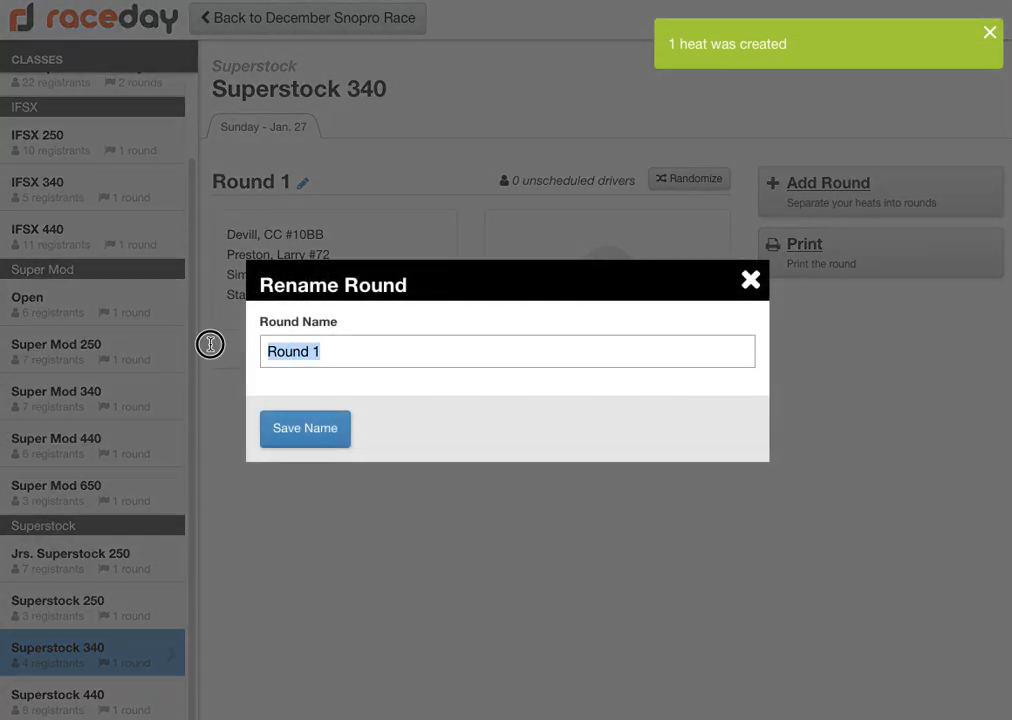
{"action": "type", "text": "HEATS"}
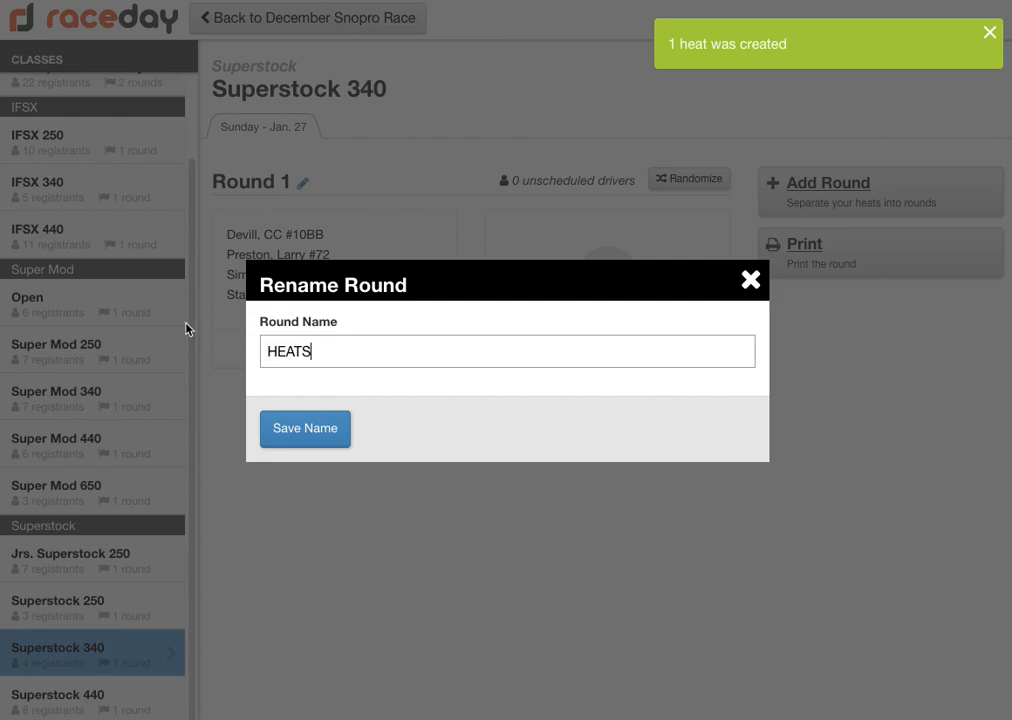
{"action": "left_click", "coordinate": [323, 438]}
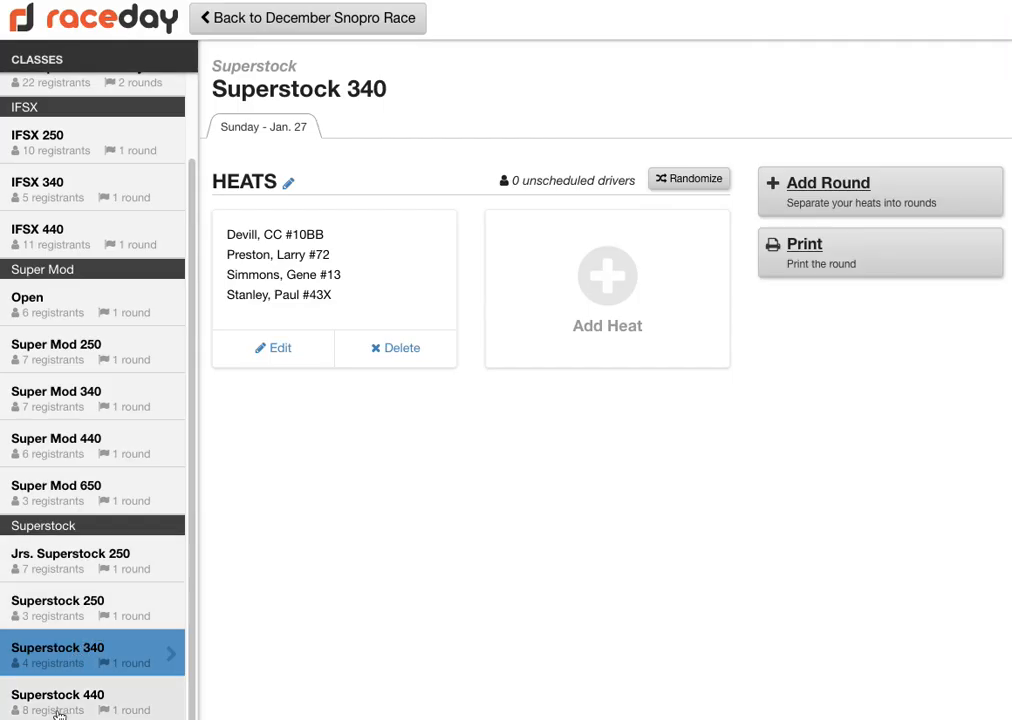
- Open the Superstock 440 class and randomize its Round 1 with 4 drivers per heat
{"action": "left_click", "coordinate": [58, 712]}
{"action": "left_click", "coordinate": [693, 178]}
{"action": "left_click", "coordinate": [307, 437]}
- Rename Round 1 of the Superstock 440 class to HEATS
{"action": "left_click", "coordinate": [302, 183]}
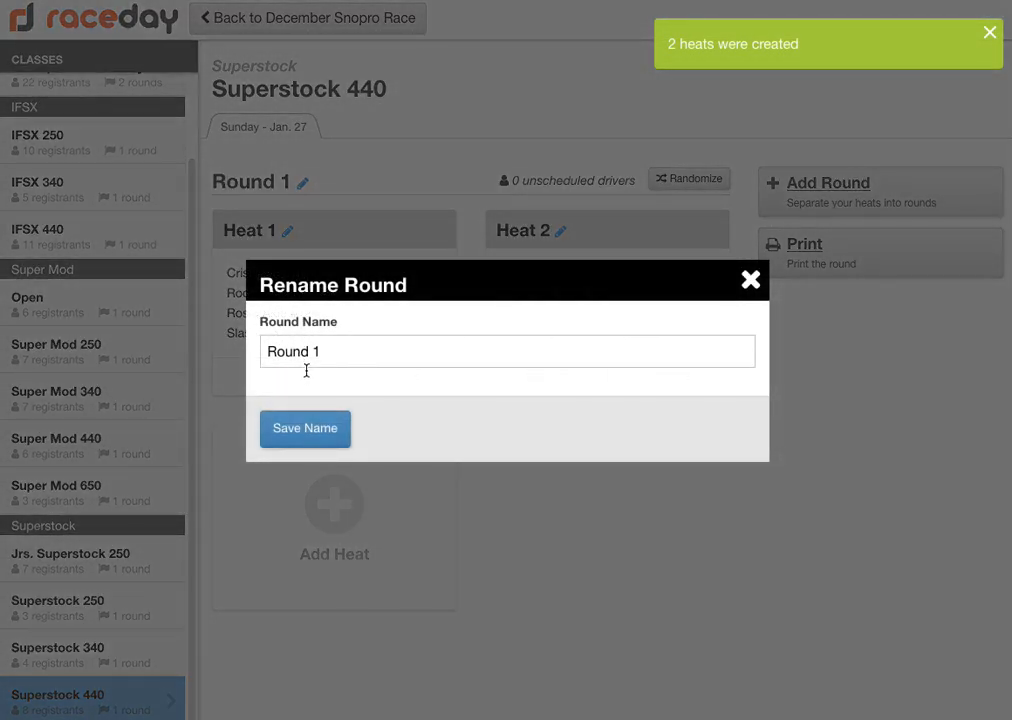
{"action": "triple_click", "coordinate": [305, 350]}
{"action": "type", "text": "HEATS"}
{"action": "left_click", "coordinate": [326, 428]}
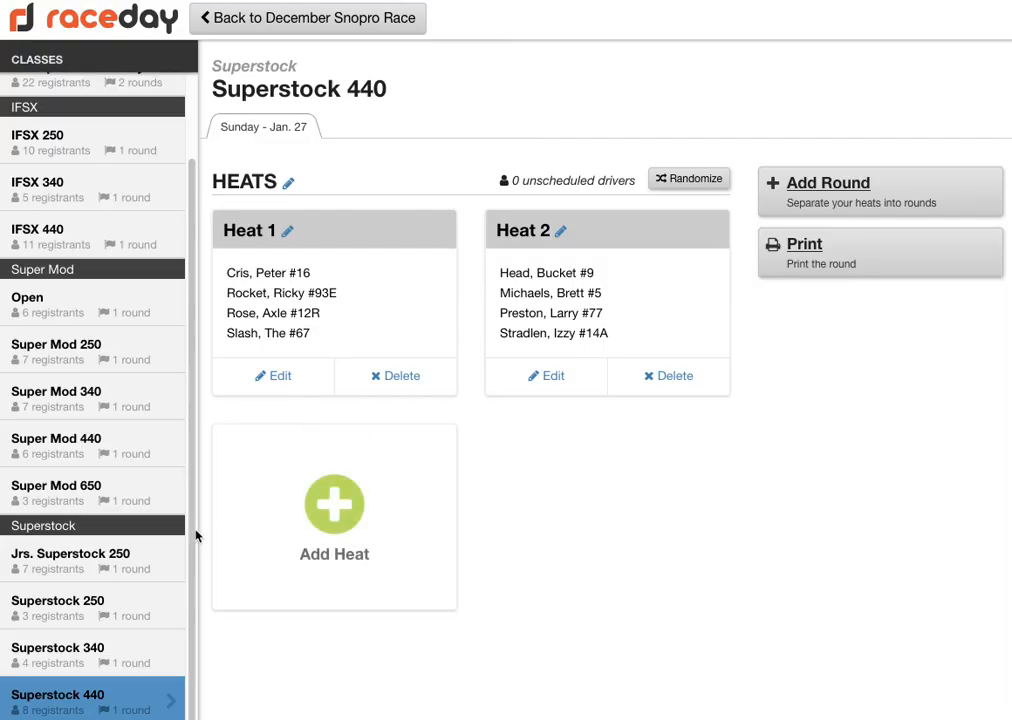
- Return from the heat builder to the December Snopro Race event and open its Running Order page
{"action": "scroll", "coordinate": [179, 570], "scroll_direction": "up", "scroll_amount": 2}
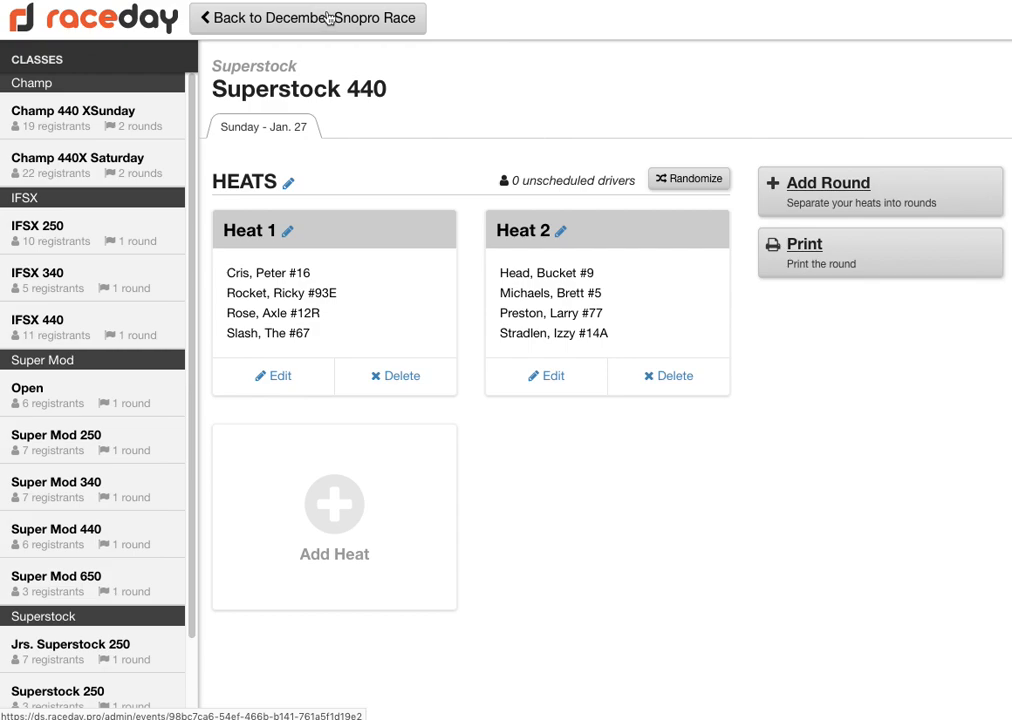
{"action": "left_click", "coordinate": [866, 190]}
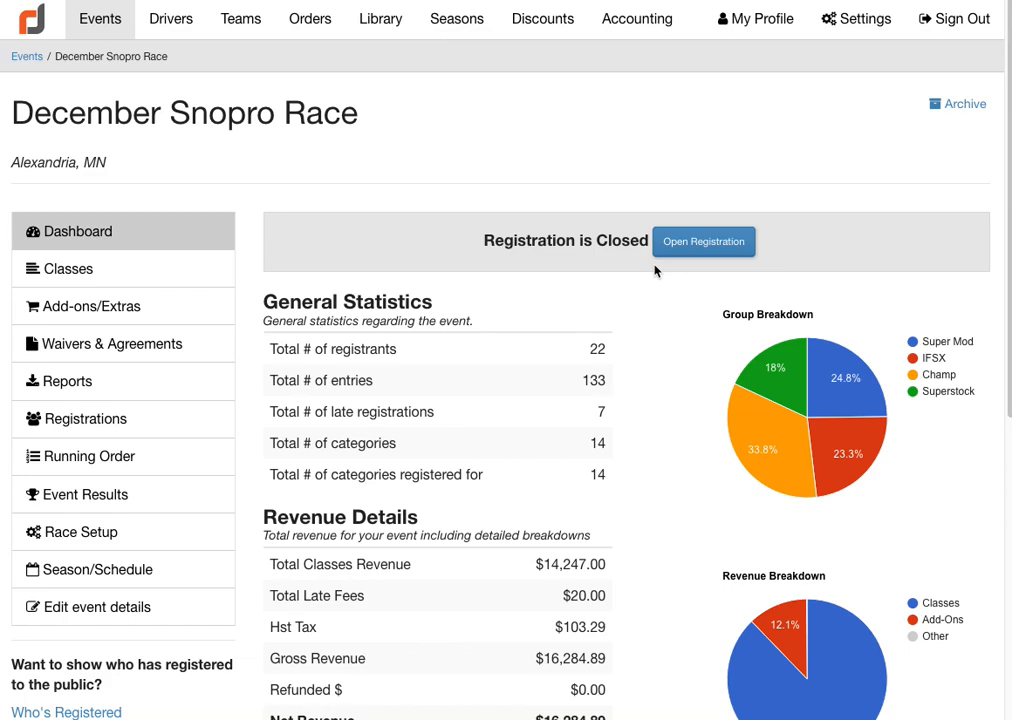
{"action": "left_click", "coordinate": [91, 460]}
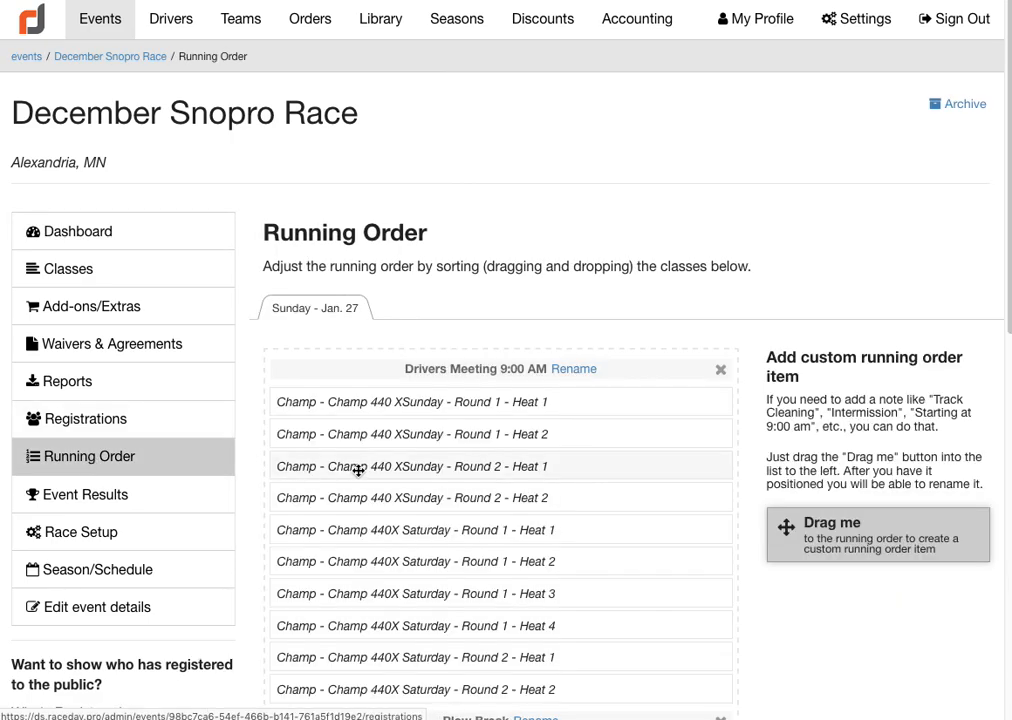
- Review the full running order and remove the Plow Break custom item from it
{"action": "scroll", "coordinate": [490, 520], "scroll_direction": "down", "scroll_amount": 10}
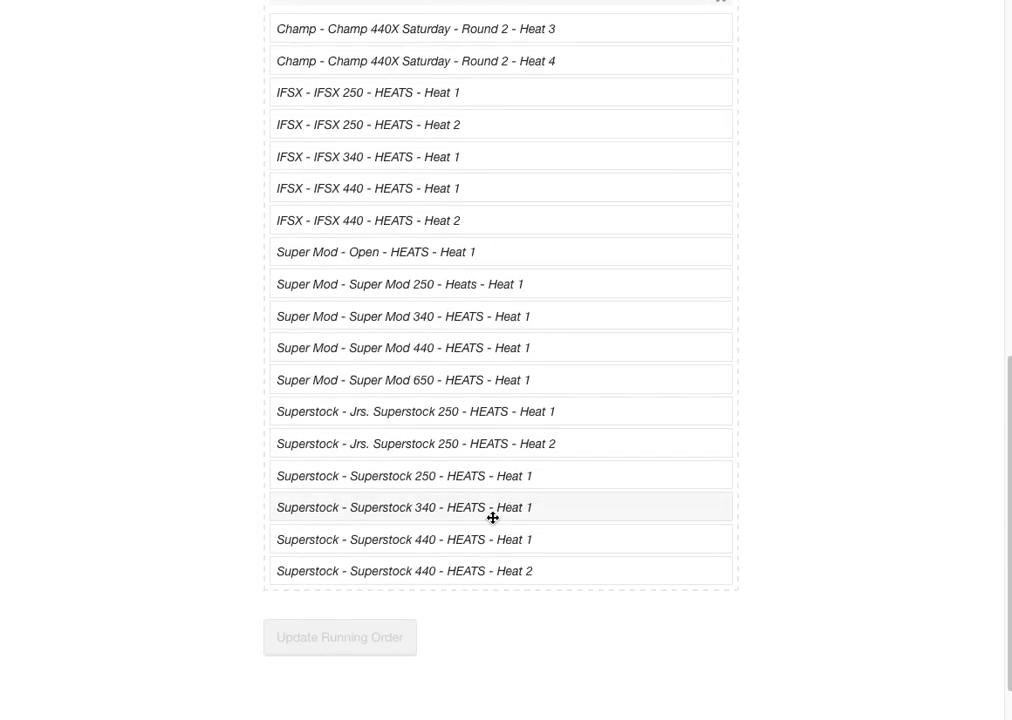
{"action": "scroll", "coordinate": [492, 517], "scroll_direction": "up", "scroll_amount": 5}
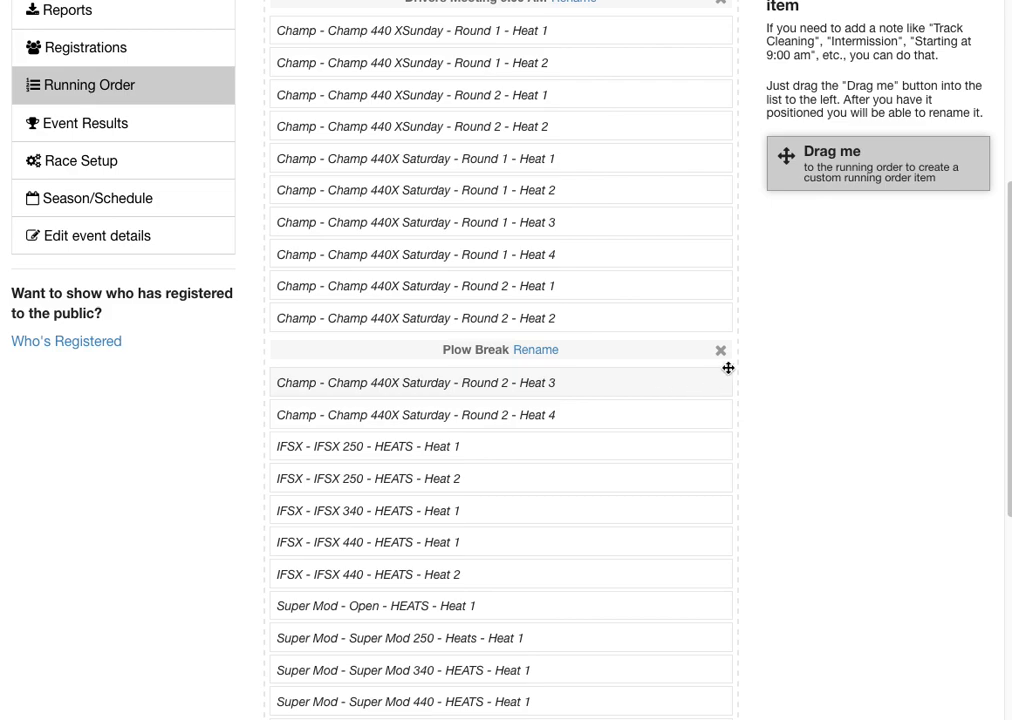
{"action": "left_click", "coordinate": [721, 352]}
{"action": "scroll", "coordinate": [529, 648], "scroll_direction": "up", "scroll_amount": 5}
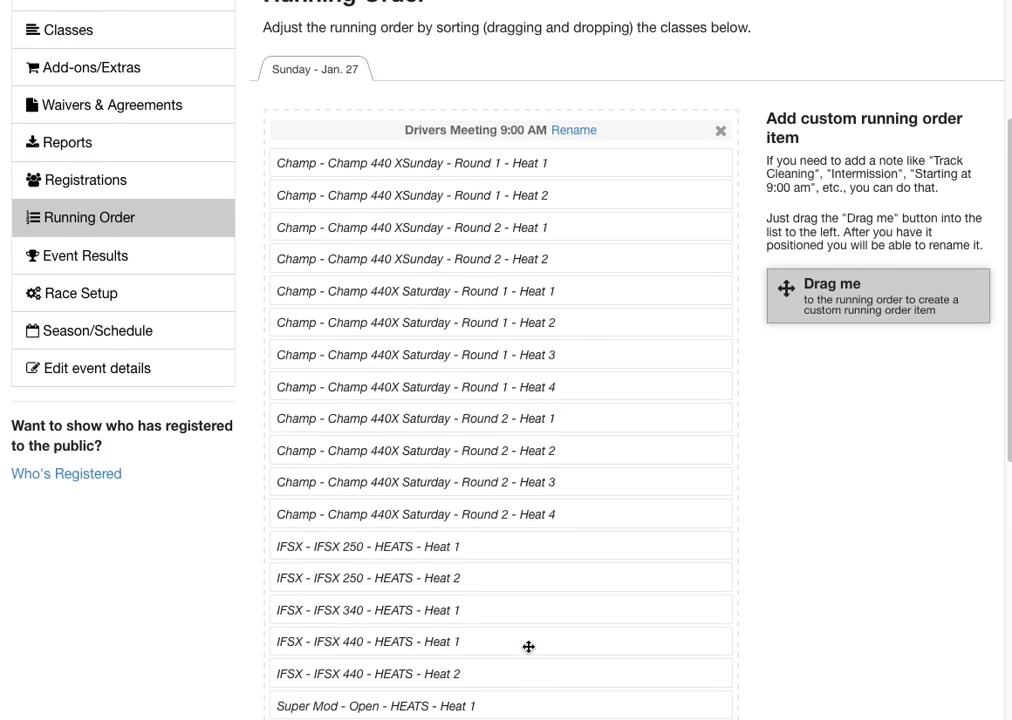
- Replace the Drivers Meeting item at the start of the running order with a new custom item named DRIVERS MEETING 9:00AM
{"action": "left_click", "coordinate": [722, 368]}
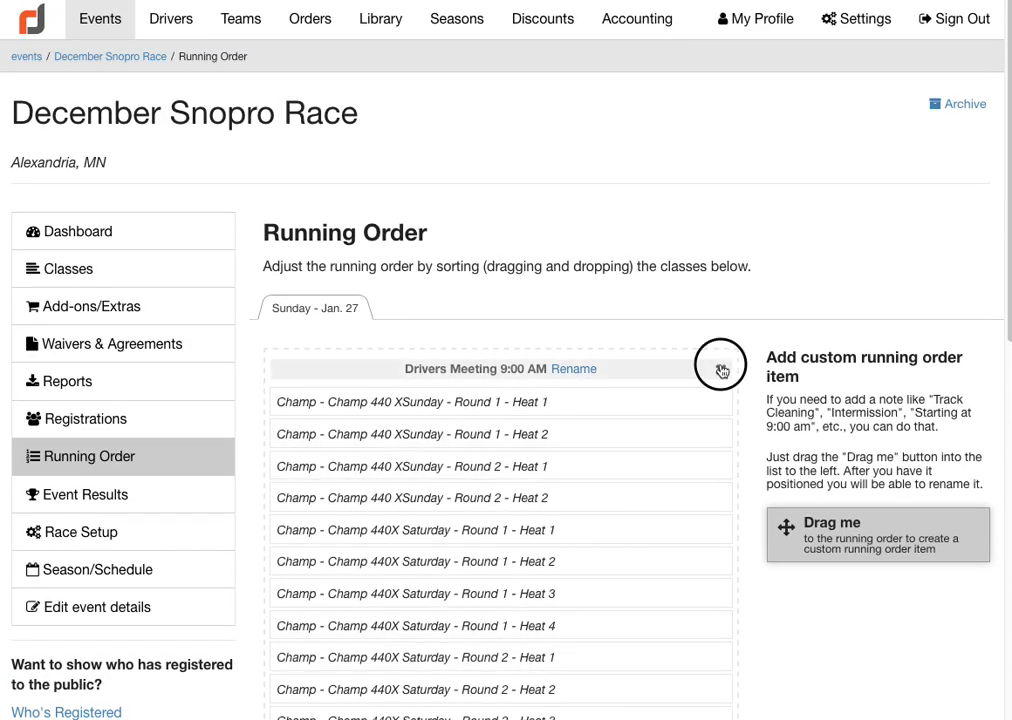
{"action": "left_click_drag", "start_coordinate": [842, 535], "coordinate": [473, 363]}
{"action": "left_click", "coordinate": [546, 370]}
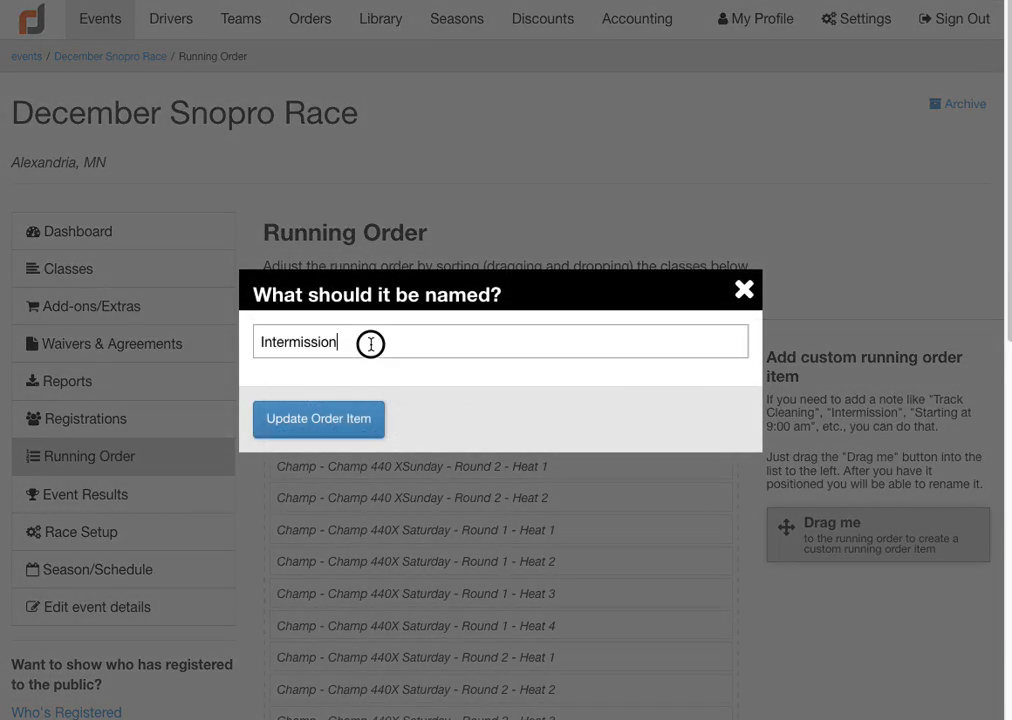
{"action": "left_click_drag", "start_coordinate": [370, 344], "coordinate": [105, 320]}
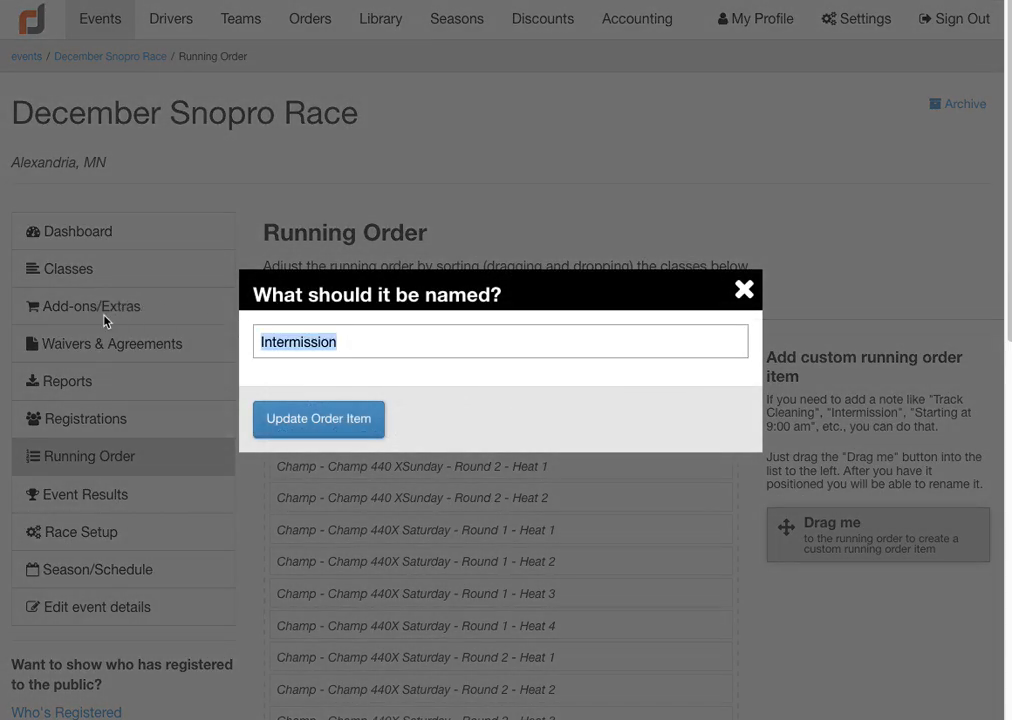
{"action": "type", "text": "DRIVERS MEETING"}
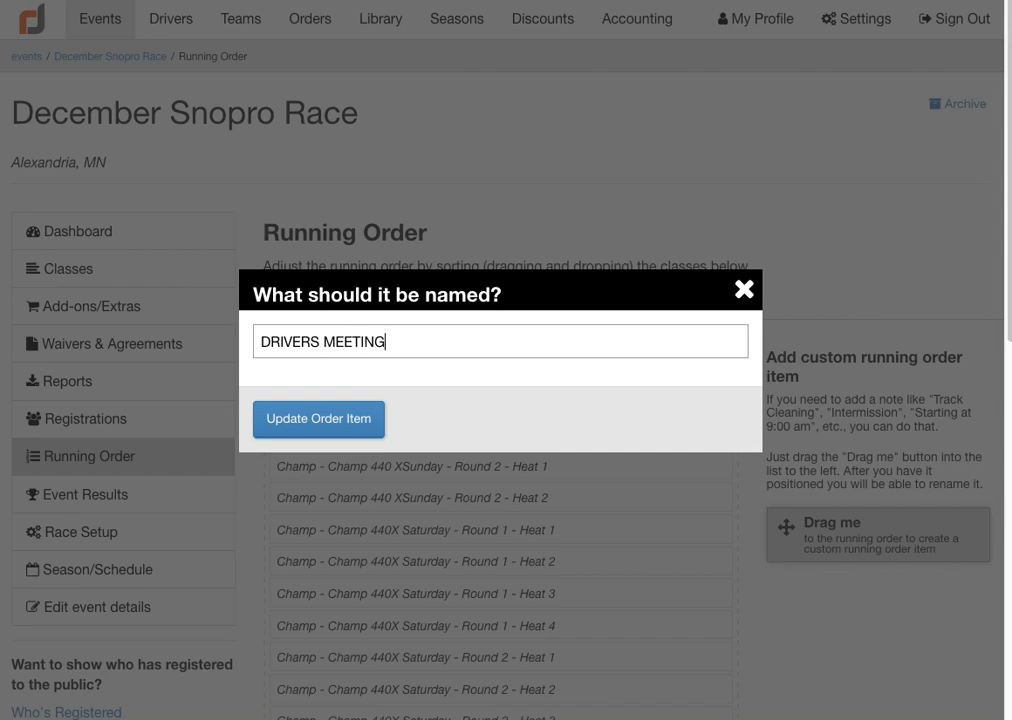
{"action": "type", "text": " 9:)) AQM"}
{"action": "key", "text": "BackSpace"}
{"action": "key", "text": "BackSpace"}
{"action": "left_click", "coordinate": [306, 420]}
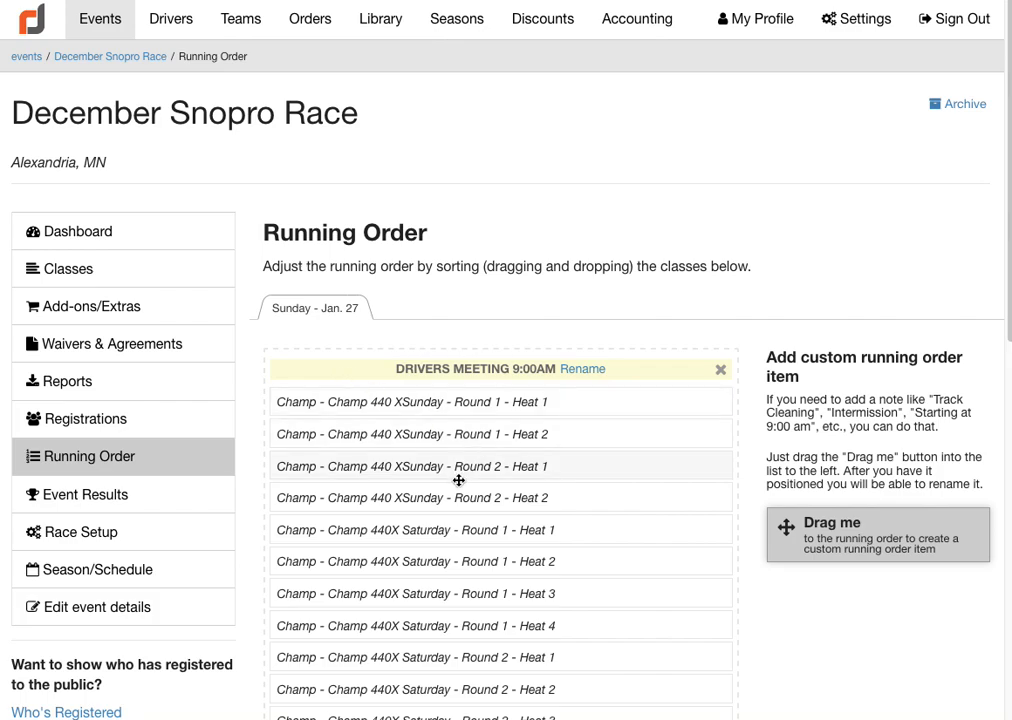
- Move the four Champ 440X Saturday Round 1 heats, in order, directly below Champ 440 XSunday Round 1 Heat 2
{"action": "scroll", "coordinate": [459, 479], "scroll_direction": "down", "scroll_amount": 3}
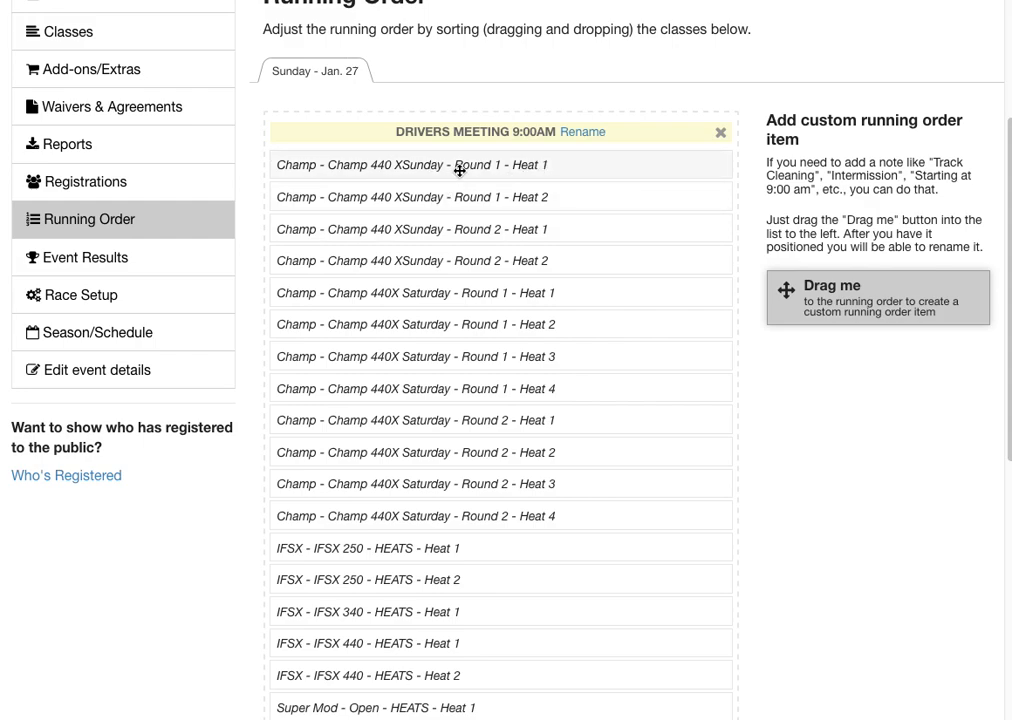
{"action": "left_click_drag", "start_coordinate": [451, 304], "coordinate": [463, 224]}
{"action": "left_click", "coordinate": [443, 296]}
{"action": "left_click_drag", "start_coordinate": [429, 323], "coordinate": [443, 255]}
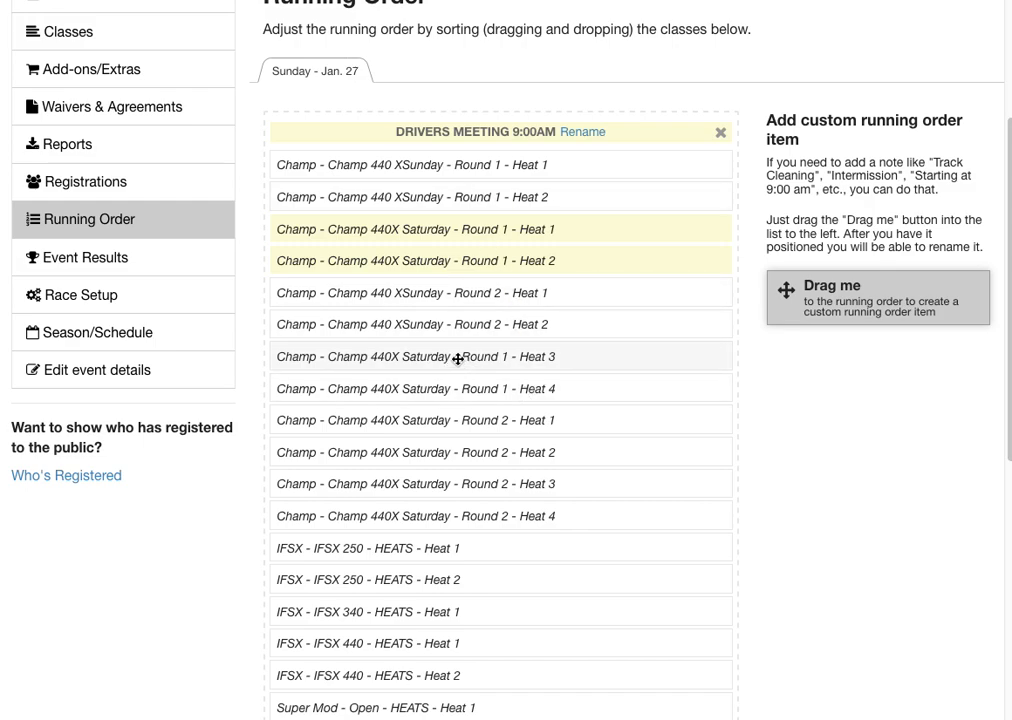
{"action": "left_click_drag", "start_coordinate": [457, 357], "coordinate": [470, 292]}
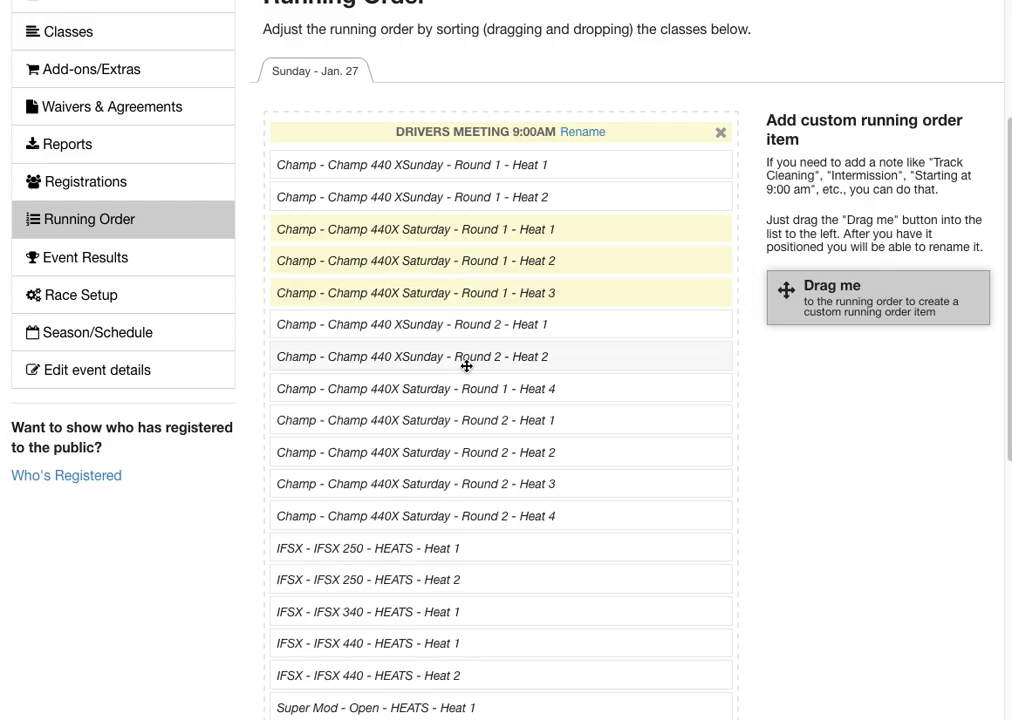
{"action": "left_click_drag", "start_coordinate": [447, 388], "coordinate": [470, 327]}
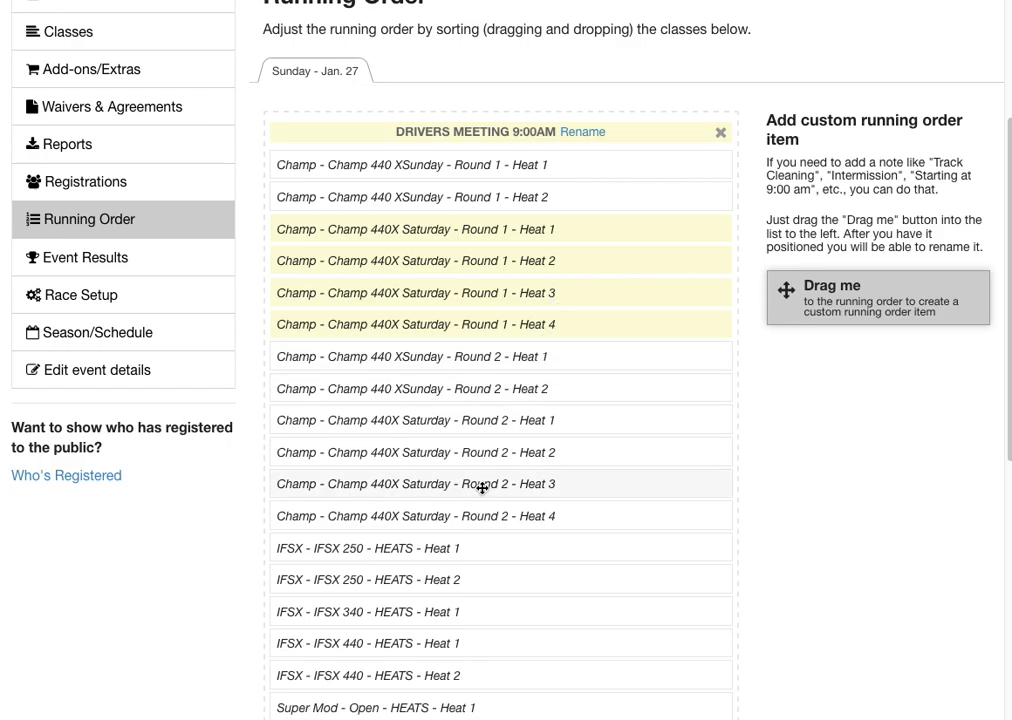
- Move Superstock 440 HEATS Heat 1 and Heat 2 directly below Champ 440X Saturday Round 1 Heat 4
{"action": "scroll", "coordinate": [551, 454], "scroll_direction": "down", "scroll_amount": 3}
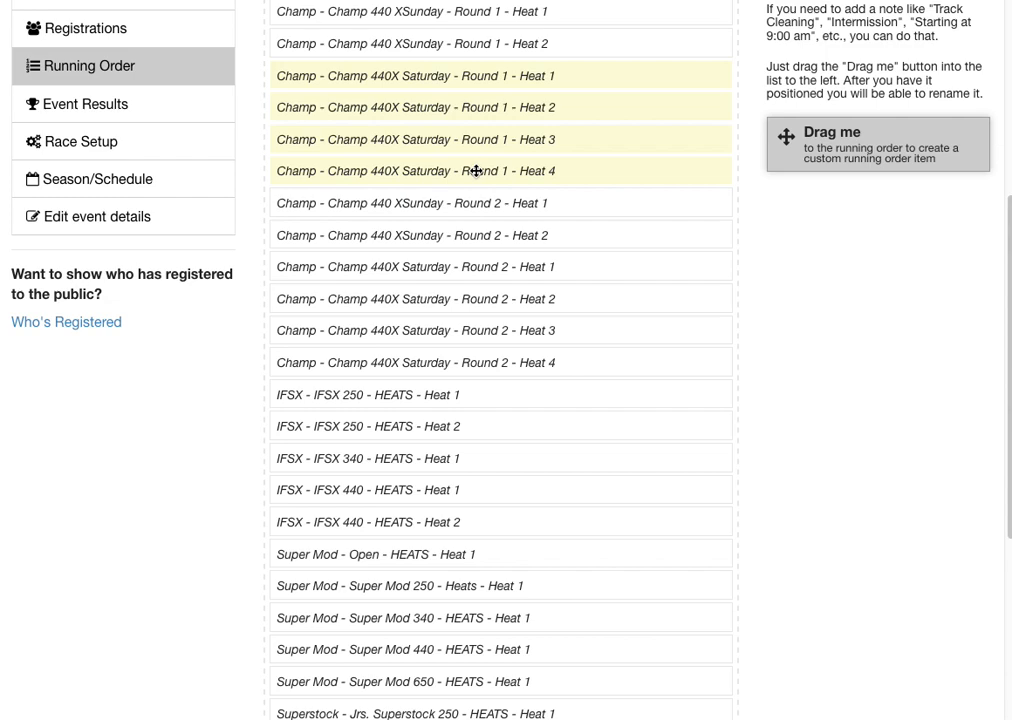
{"action": "scroll", "coordinate": [375, 445], "scroll_direction": "down", "scroll_amount": 3}
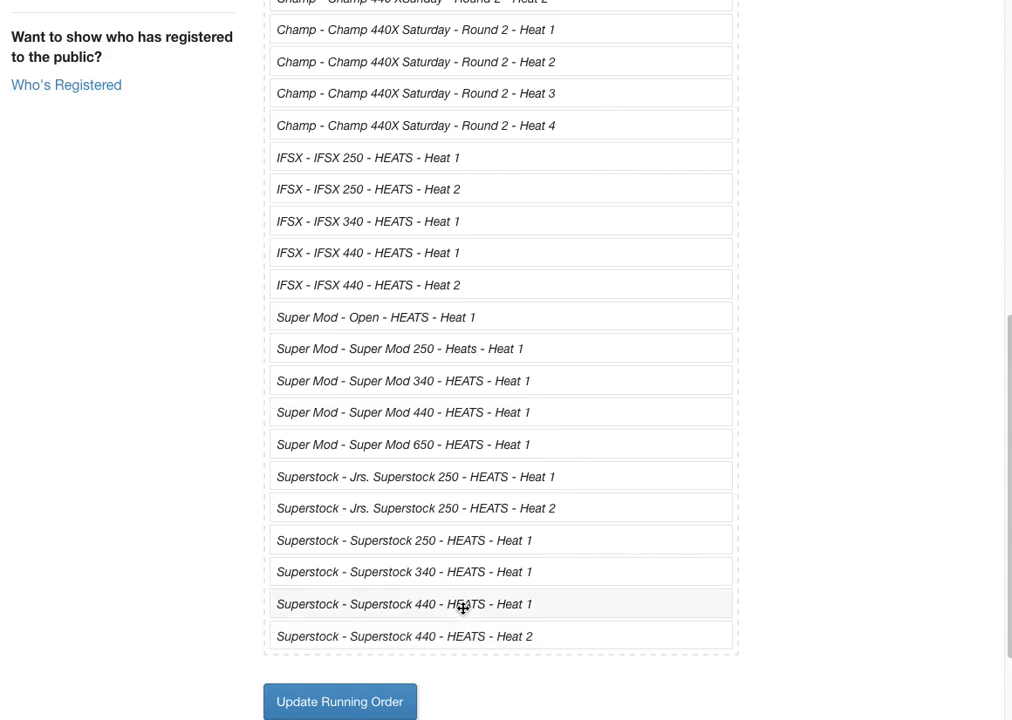
{"action": "left_click_drag", "start_coordinate": [463, 604], "coordinate": [459, 199]}
{"action": "left_click_drag", "start_coordinate": [507, 379], "coordinate": [469, 354]}
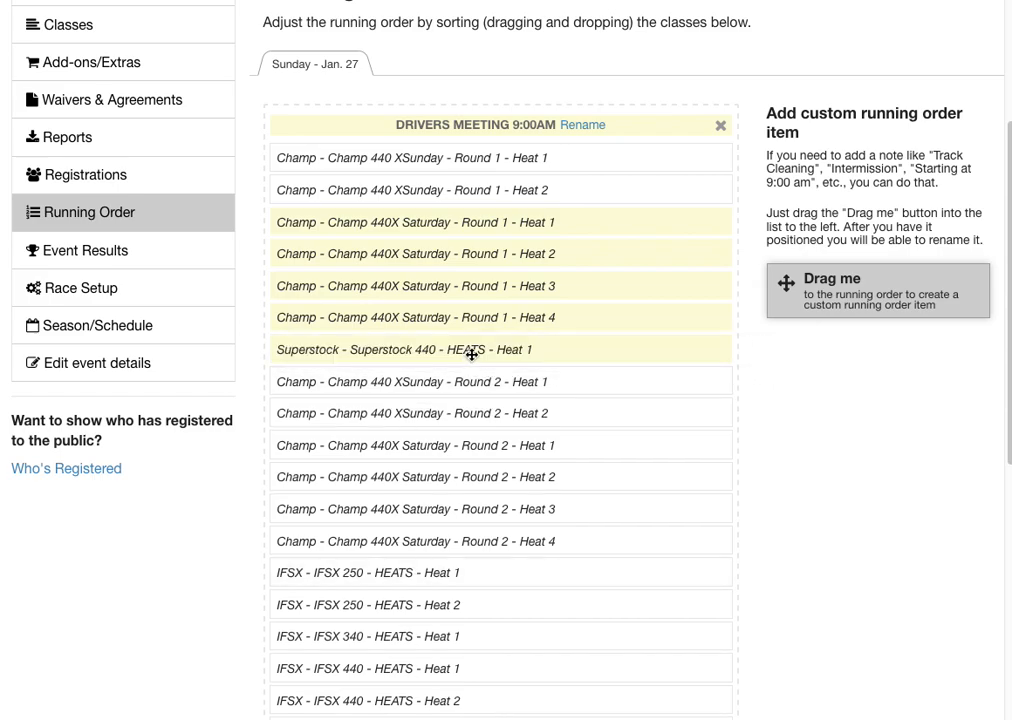
{"action": "scroll", "coordinate": [440, 481], "scroll_direction": "down", "scroll_amount": 5}
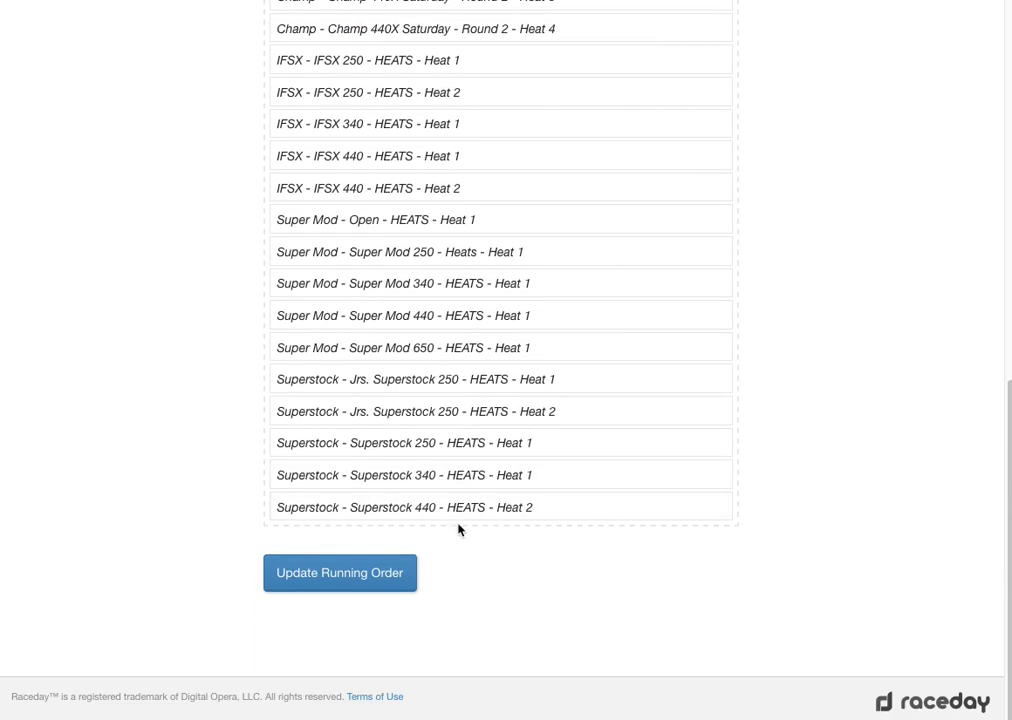
{"action": "left_click_drag", "start_coordinate": [452, 508], "coordinate": [499, 136]}
{"action": "scroll", "coordinate": [547, 305], "scroll_direction": "up", "scroll_amount": 1}
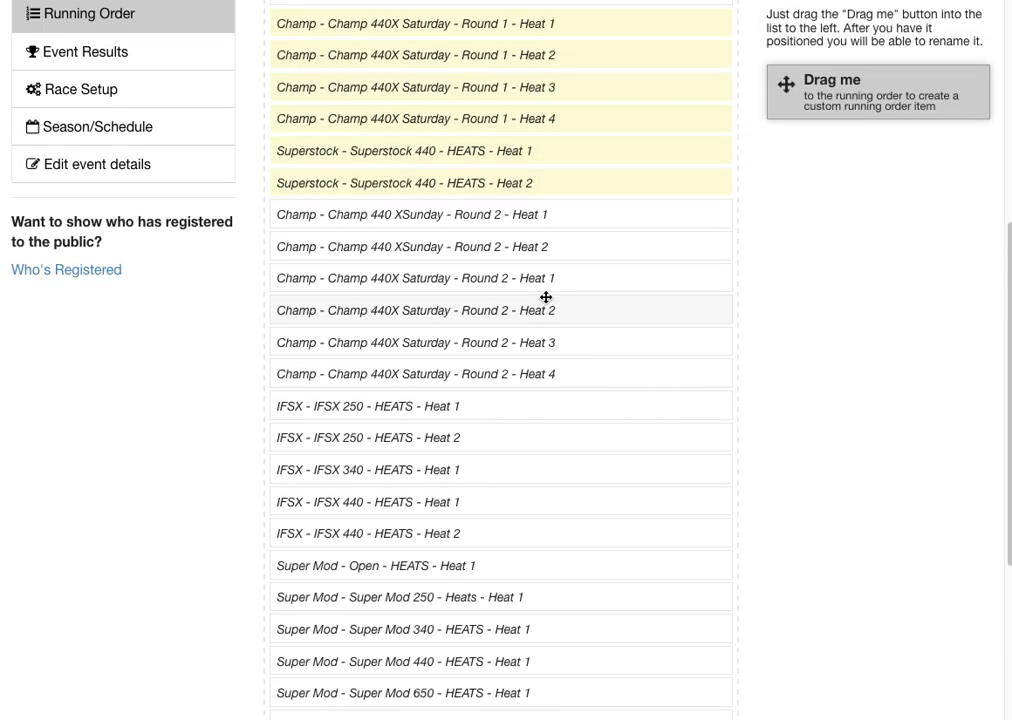
- Move the Super Mod 250 heat and the Super Mod Open heat, in that order, directly below Superstock 440 Heat 2
{"action": "scroll", "coordinate": [406, 245], "scroll_direction": "down", "scroll_amount": 3}
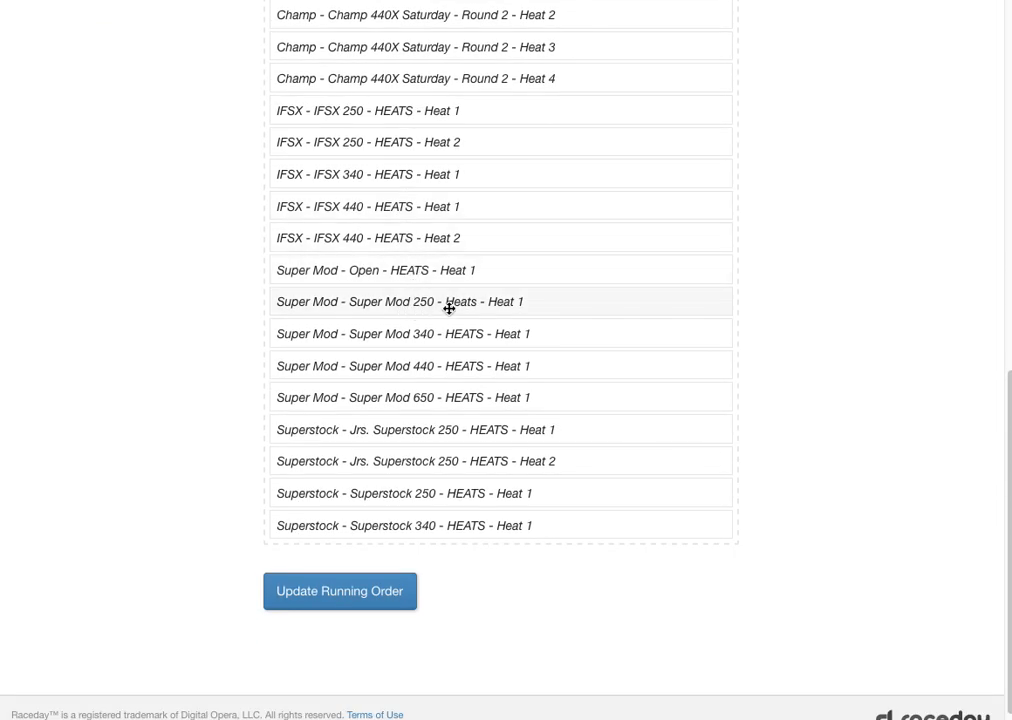
{"action": "left_click_drag", "start_coordinate": [457, 304], "coordinate": [479, 154]}
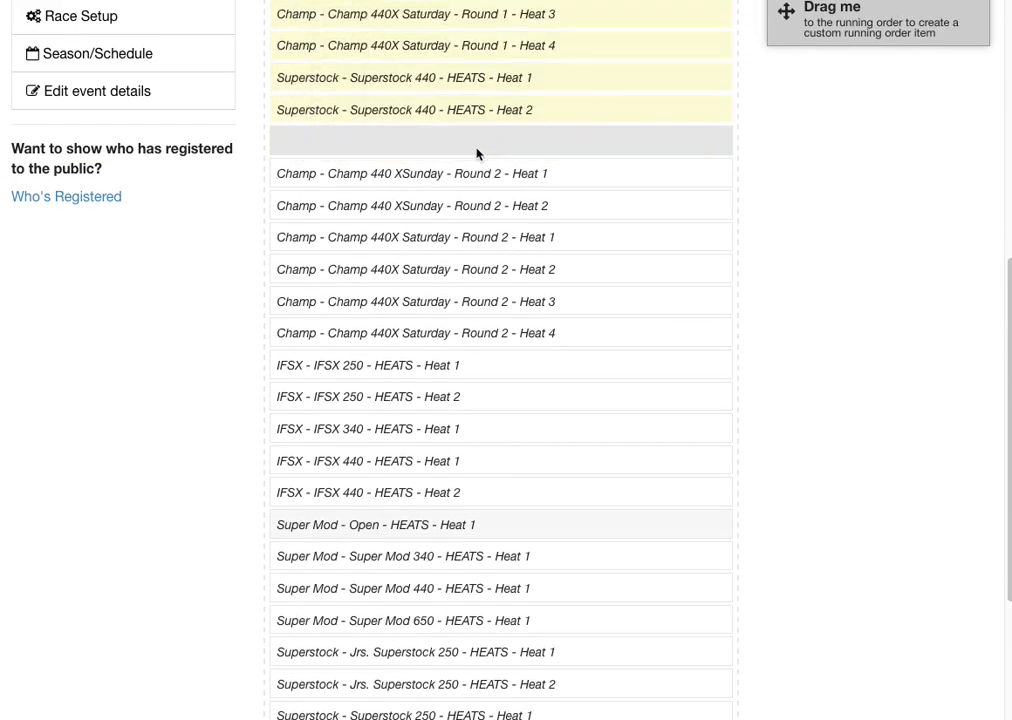
{"action": "scroll", "coordinate": [508, 457], "scroll_direction": "down", "scroll_amount": 3}
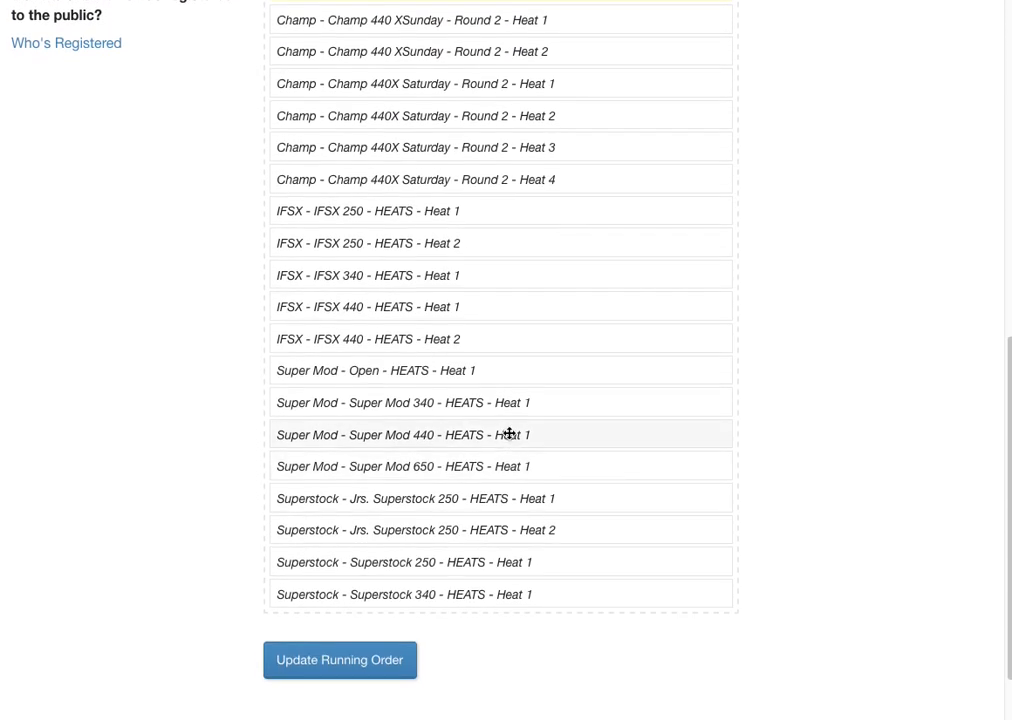
{"action": "mouse_move", "coordinate": [418, 375]}
{"action": "left_mouse_down"}
{"action": "mouse_move", "coordinate": [445, 291]}
{"action": "mouse_move", "coordinate": [429, 9]}
{"action": "mouse_move", "coordinate": [483, 390]}
{"action": "mouse_move", "coordinate": [422, 393]}
{"action": "left_mouse_up"}
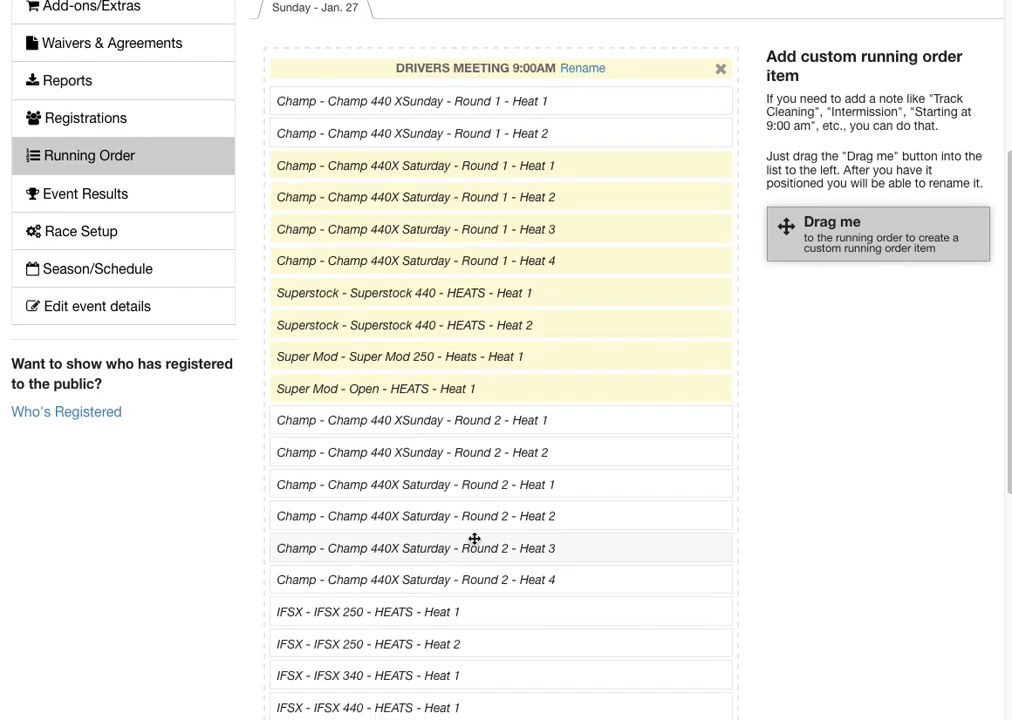
- Move Jrs. Superstock 250 Heat 1 and Heat 2 directly below the Super Mod Open heat
{"action": "scroll", "coordinate": [474, 540], "scroll_direction": "down", "scroll_amount": 5}
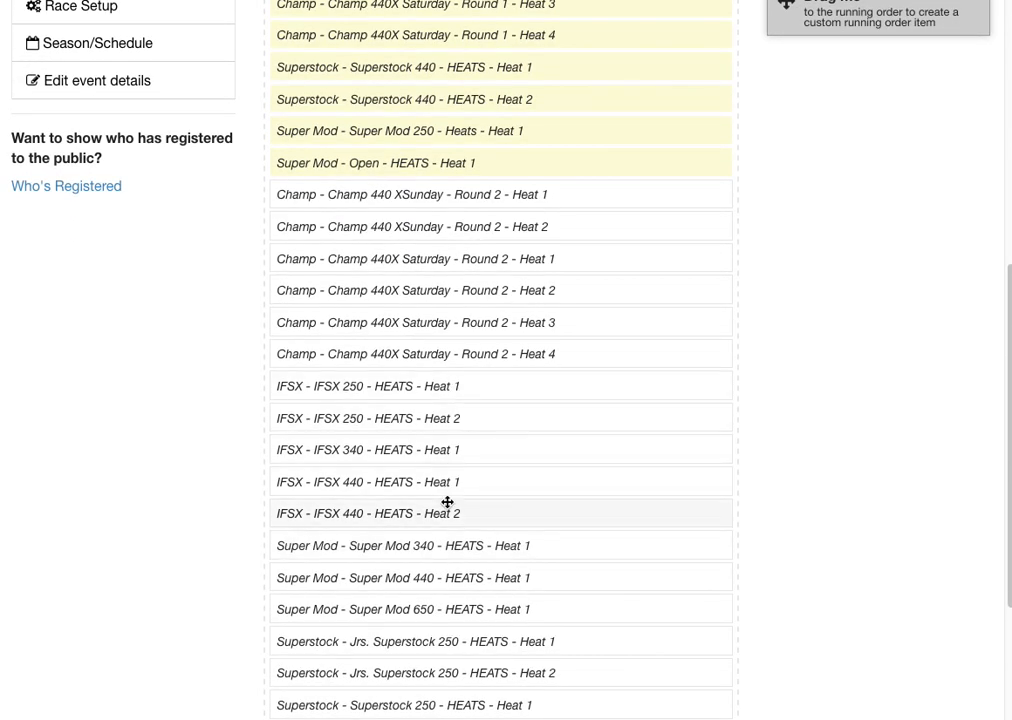
{"action": "scroll", "coordinate": [447, 506], "scroll_direction": "down", "scroll_amount": 2}
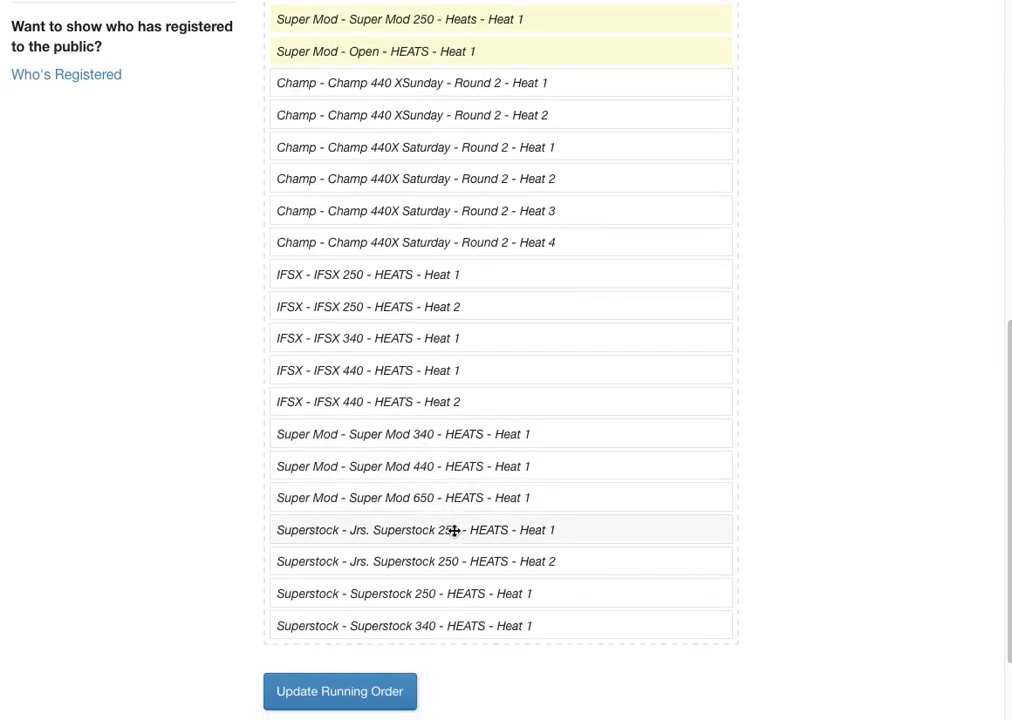
{"action": "left_click_drag", "start_coordinate": [458, 530], "coordinate": [465, 76]}
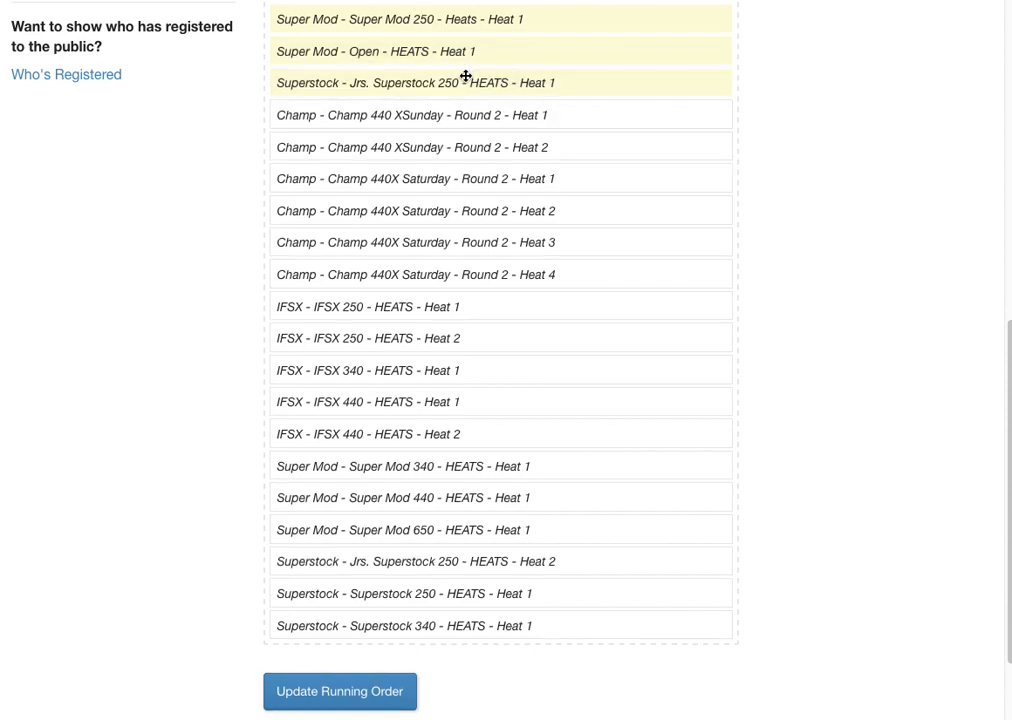
{"action": "left_click_drag", "start_coordinate": [477, 551], "coordinate": [468, 112]}
- Insert a custom running order item below Jrs. Superstock 250 Heat 2 and name it PLOWBREAK
{"action": "scroll", "coordinate": [738, 390], "scroll_direction": "up", "scroll_amount": 3}
{"action": "left_click_drag", "start_coordinate": [897, 170], "coordinate": [587, 418]}
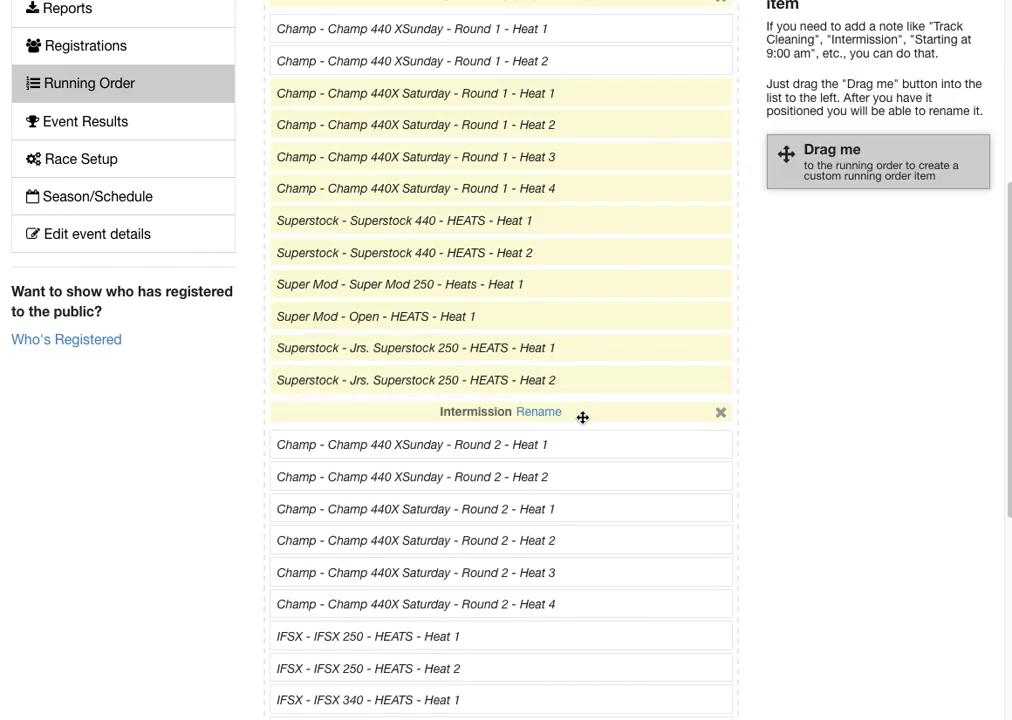
{"action": "left_click", "coordinate": [549, 418]}
{"action": "left_click_drag", "start_coordinate": [465, 339], "coordinate": [117, 295]}
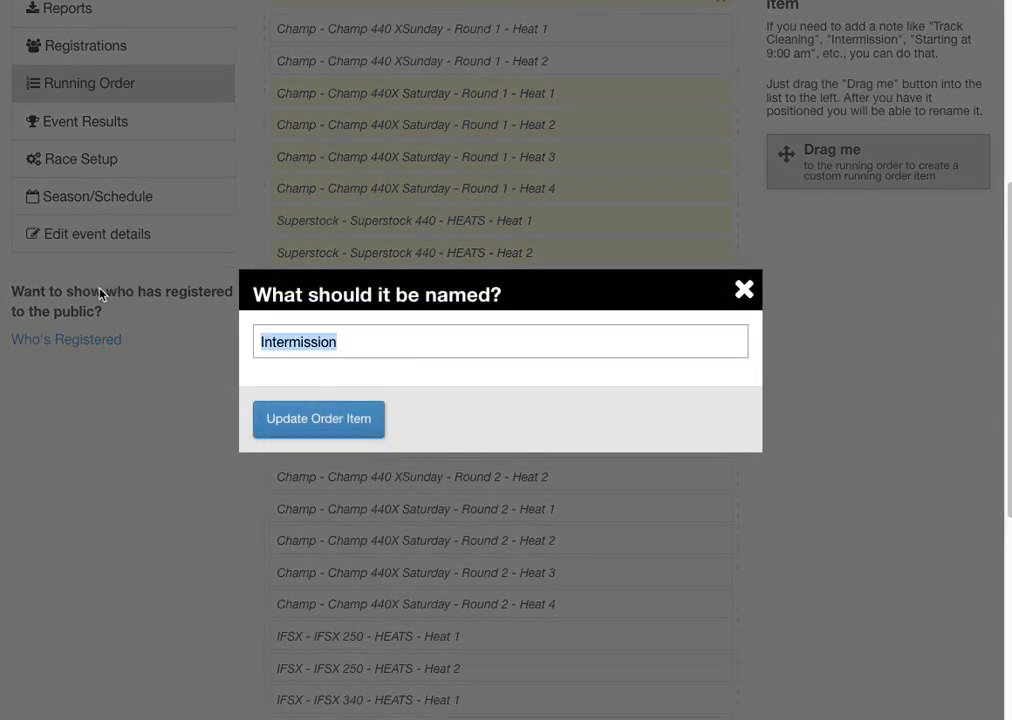
{"action": "type", "text": "PLOWBREAK"}
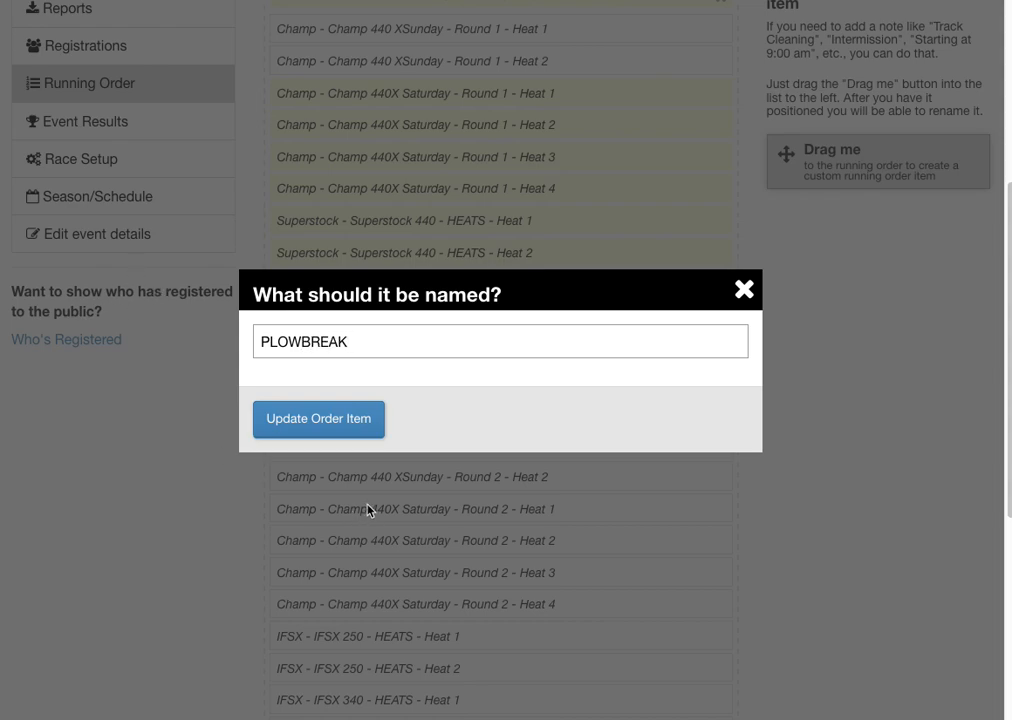
{"action": "left_click", "coordinate": [357, 418]}
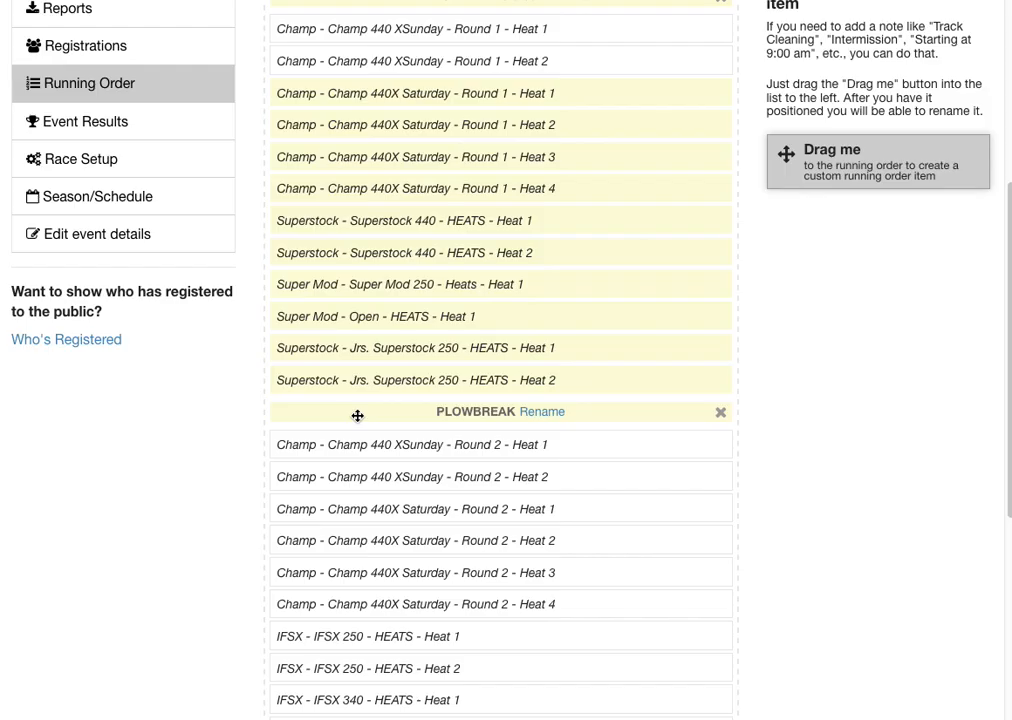
- Review the running order and move the Super Mod 340 heat directly above IFSX 250 Heat 1
{"action": "scroll", "coordinate": [763, 445], "scroll_direction": "up", "scroll_amount": 5}
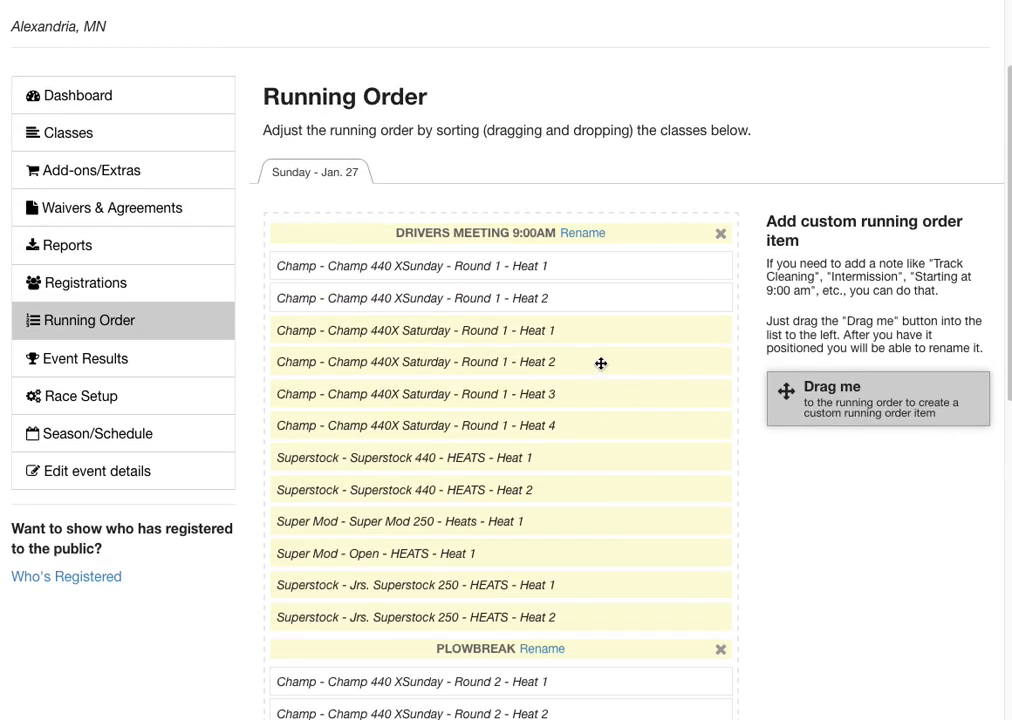
{"action": "scroll", "coordinate": [463, 605], "scroll_direction": "down", "scroll_amount": 3}
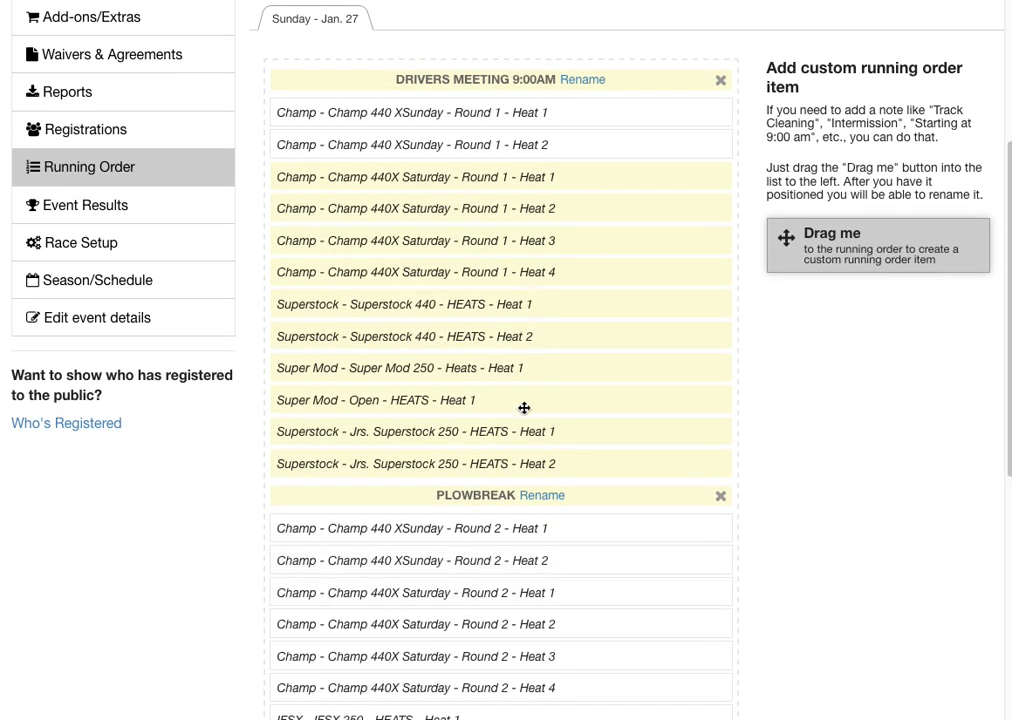
{"action": "scroll", "coordinate": [510, 467], "scroll_direction": "down", "scroll_amount": 2}
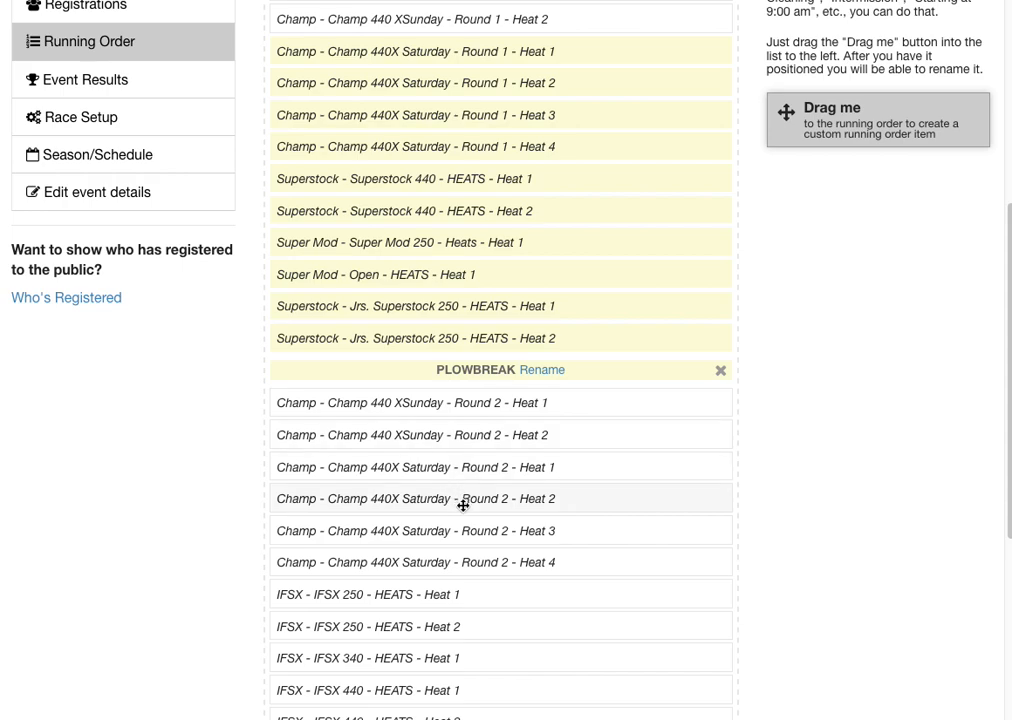
{"action": "scroll", "coordinate": [458, 548], "scroll_direction": "down", "scroll_amount": 7}
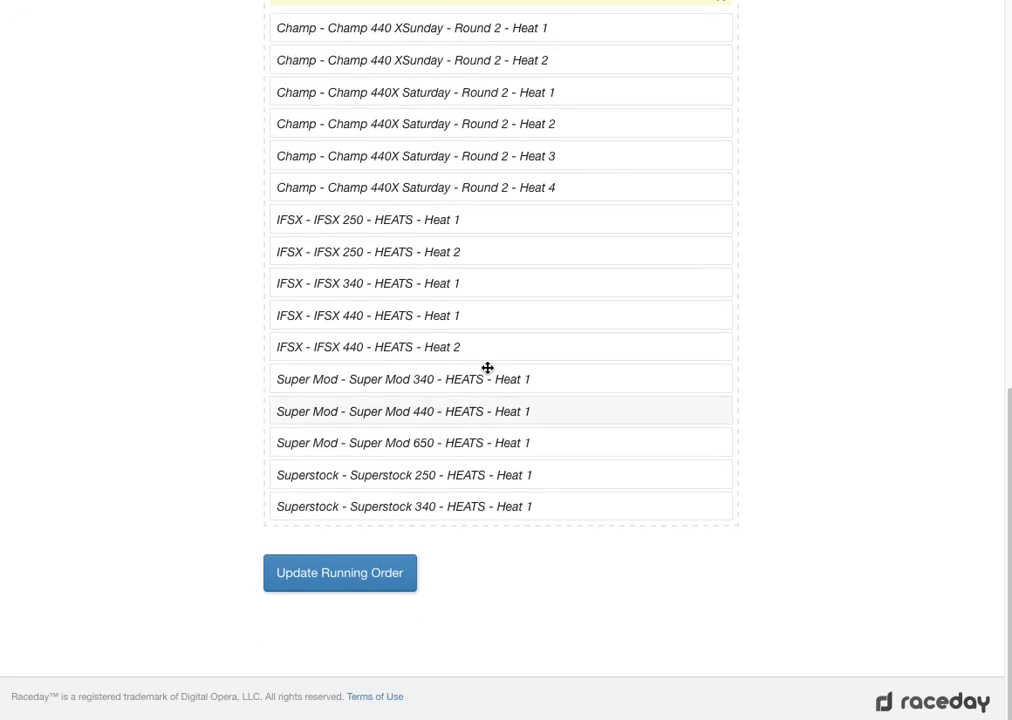
{"action": "left_click_drag", "start_coordinate": [462, 383], "coordinate": [530, 262]}
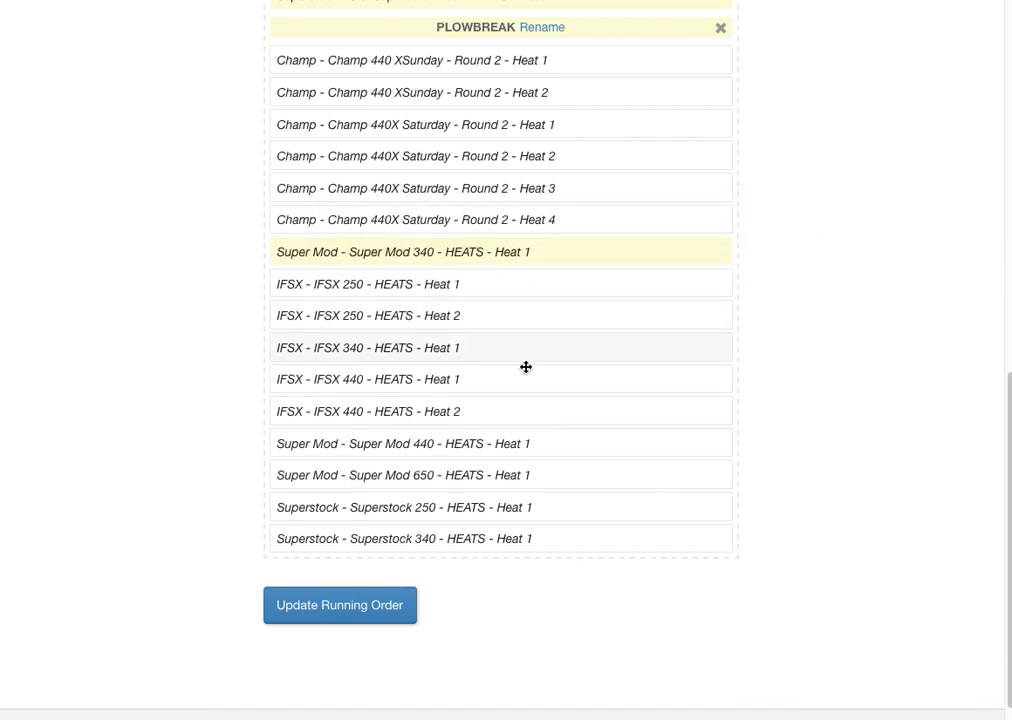
{"action": "mouse_move", "coordinate": [470, 449]}
{"action": "left_mouse_down"}
{"action": "mouse_move", "coordinate": [553, 302]}
{"action": "mouse_move", "coordinate": [536, 289]}
{"action": "mouse_move", "coordinate": [497, 454]}
{"action": "mouse_move", "coordinate": [463, 454]}
{"action": "mouse_move", "coordinate": [477, 451]}
{"action": "left_mouse_up"}
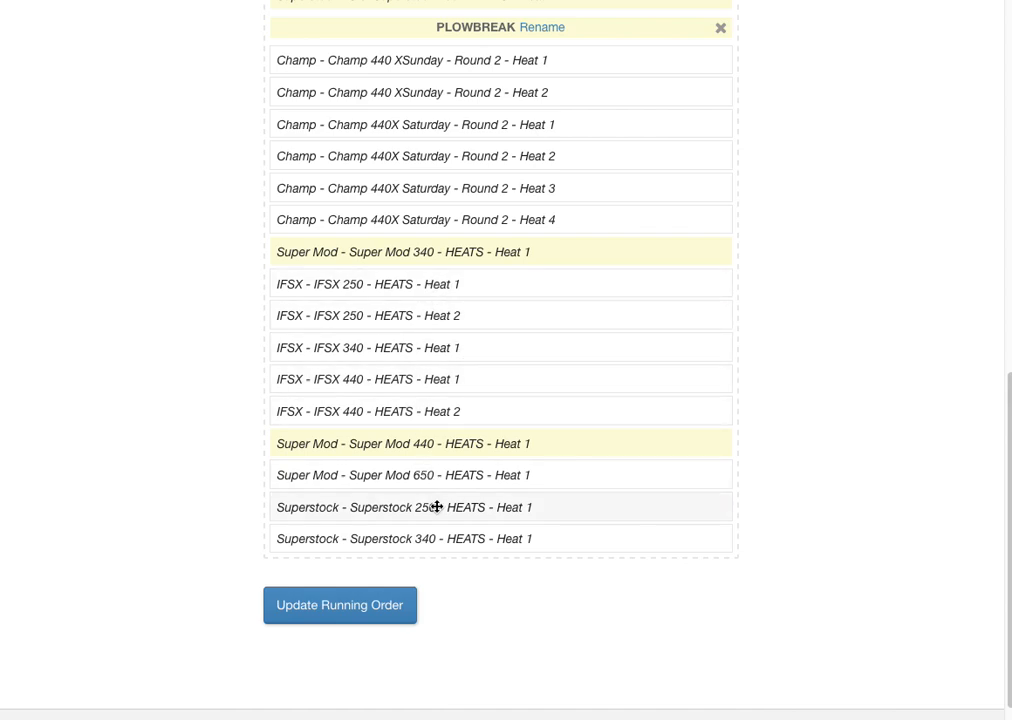
- Place the Superstock 250, Super Mod 650, Super Mod 440 and Superstock 340 heats, in that order, between IFSX 250 Heat 2 and the IFSX 340 heat
{"action": "left_click_drag", "start_coordinate": [432, 511], "coordinate": [466, 354]}
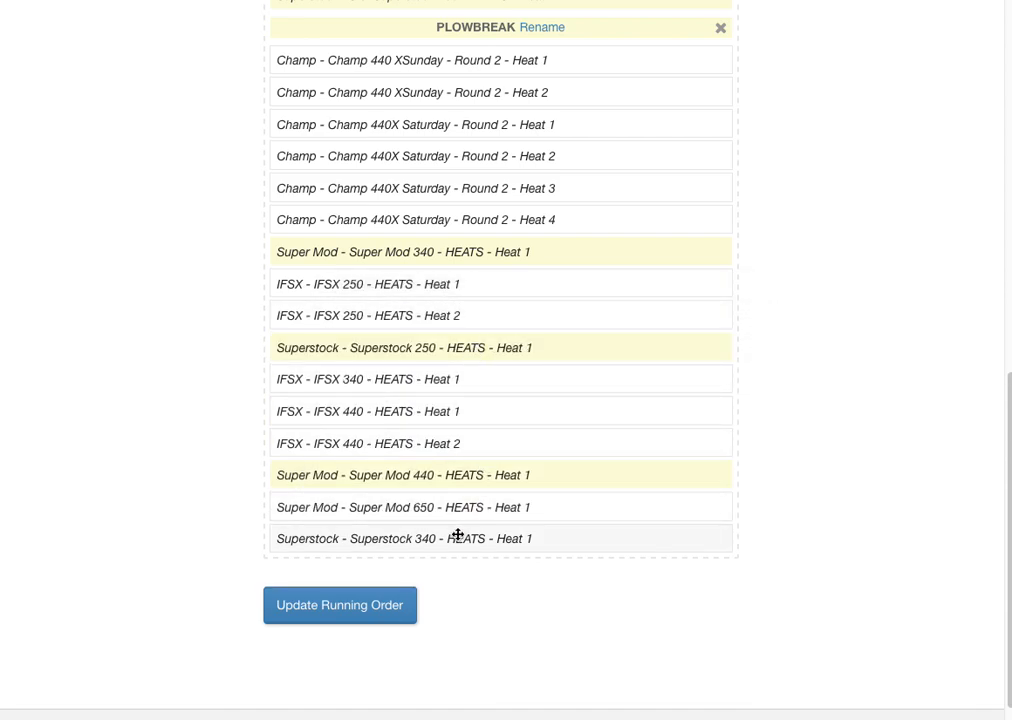
{"action": "left_click_drag", "start_coordinate": [433, 507], "coordinate": [456, 377]}
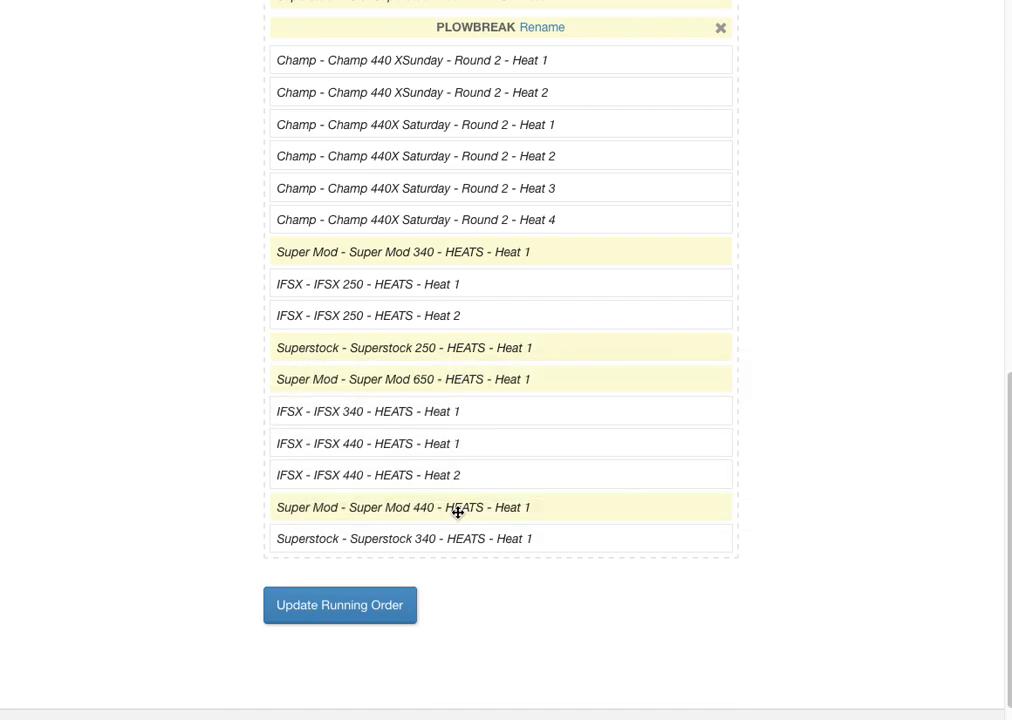
{"action": "left_click_drag", "start_coordinate": [458, 511], "coordinate": [479, 411]}
{"action": "left_click_drag", "start_coordinate": [452, 548], "coordinate": [459, 443]}
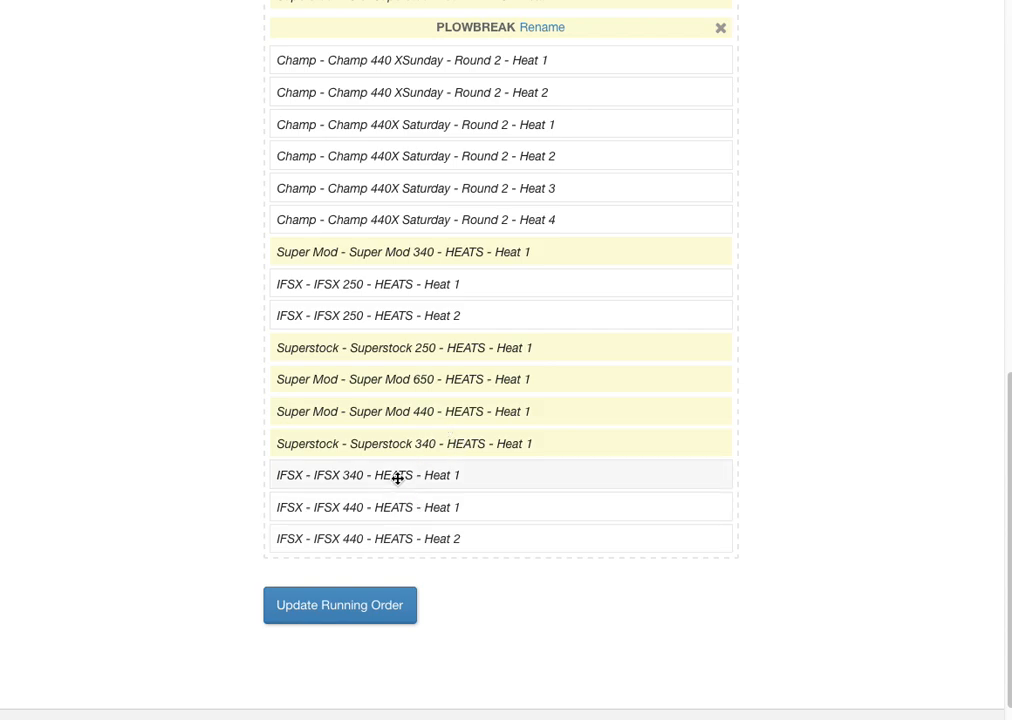
{"action": "scroll", "coordinate": [403, 551], "scroll_direction": "up", "scroll_amount": 10}
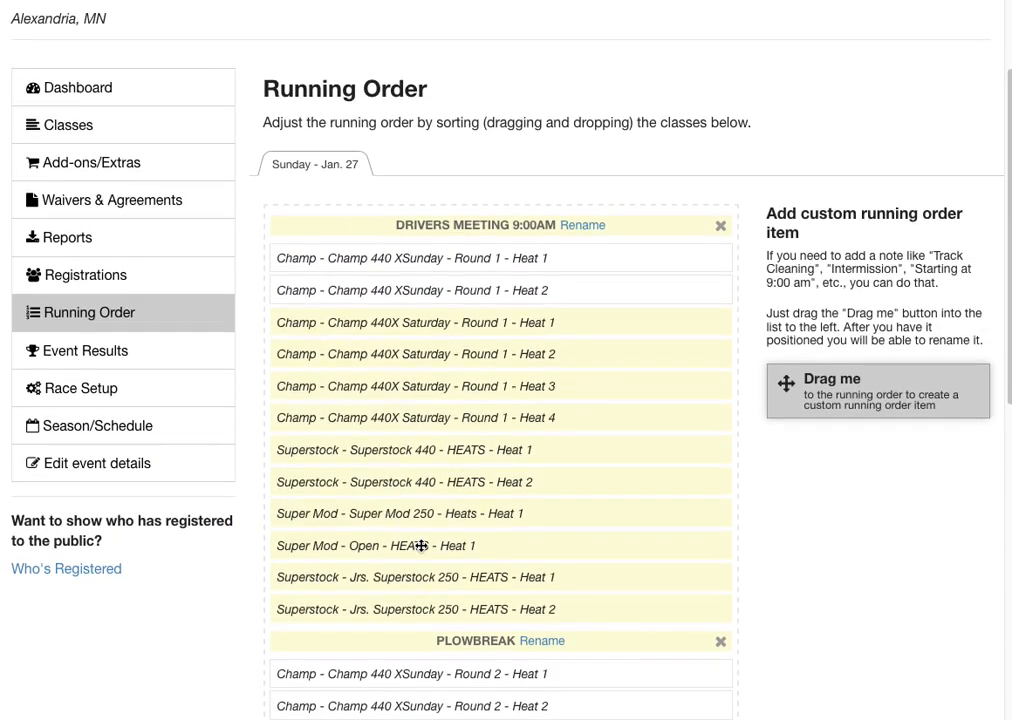
- Check the rearranged heats down to IFSX 440 Heat 2 and save the updated running order
{"action": "scroll", "coordinate": [421, 548], "scroll_direction": "down", "scroll_amount": 10}
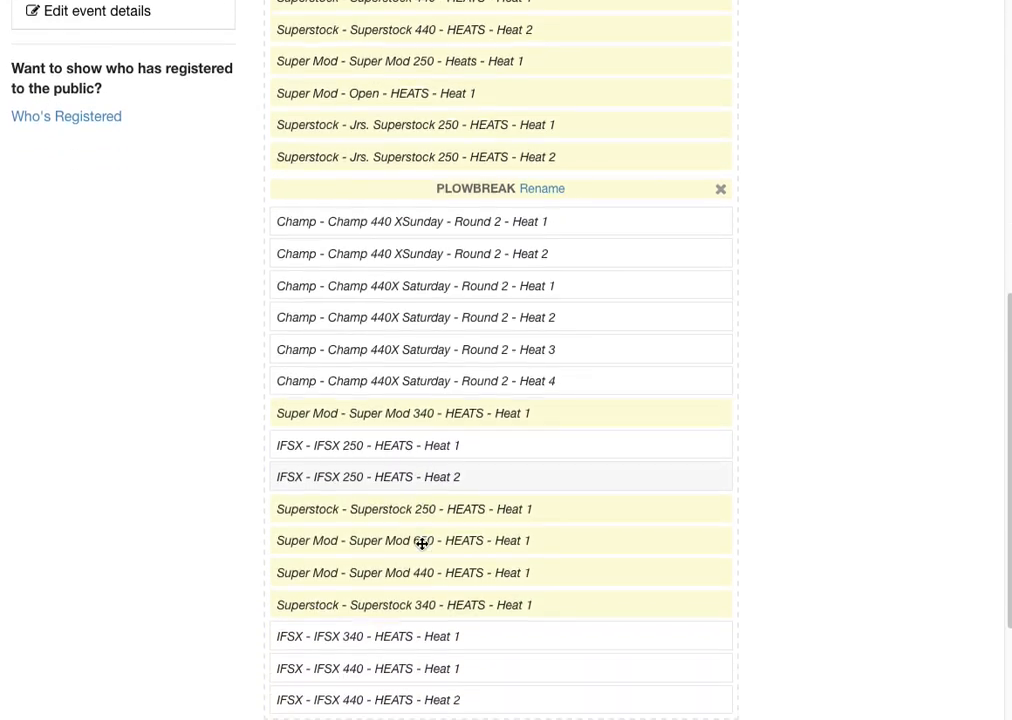
{"action": "scroll", "coordinate": [280, 584], "scroll_direction": "up", "scroll_amount": 2}
{"action": "scroll", "coordinate": [271, 582], "scroll_direction": "down", "scroll_amount": 2}
{"action": "left_click", "coordinate": [366, 582]}
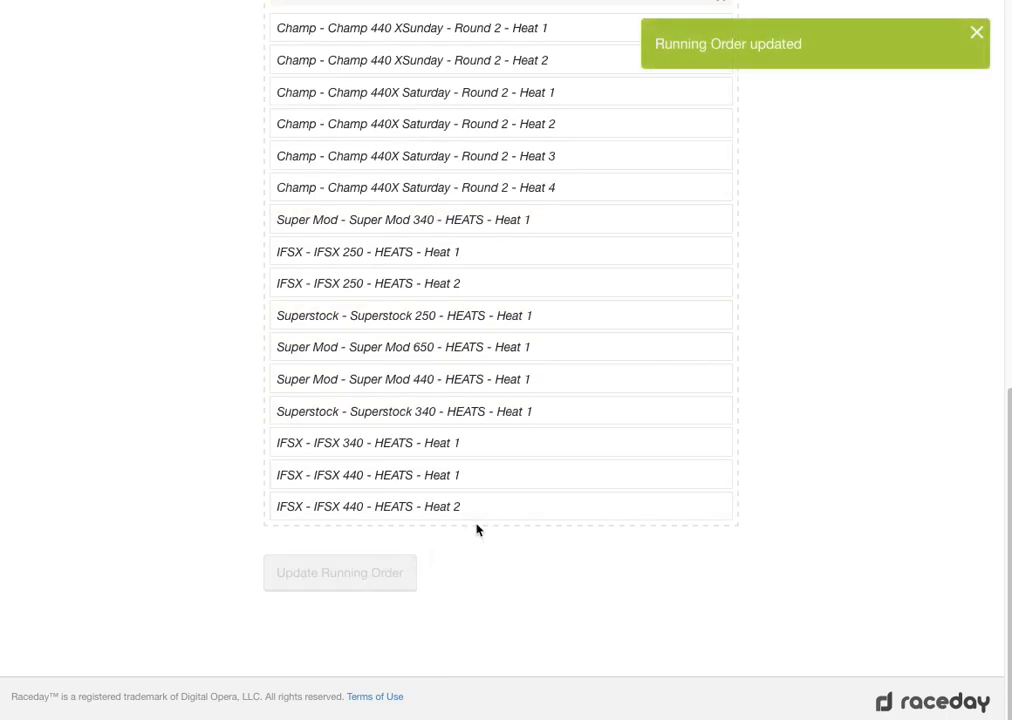
- Pick up Champ 440X Saturday Round 1 Heat 3, drop it back in its own slot, and save the running order again
{"action": "scroll", "coordinate": [477, 527], "scroll_direction": "up", "scroll_amount": 6}
{"action": "scroll", "coordinate": [586, 364], "scroll_direction": "up", "scroll_amount": 1}
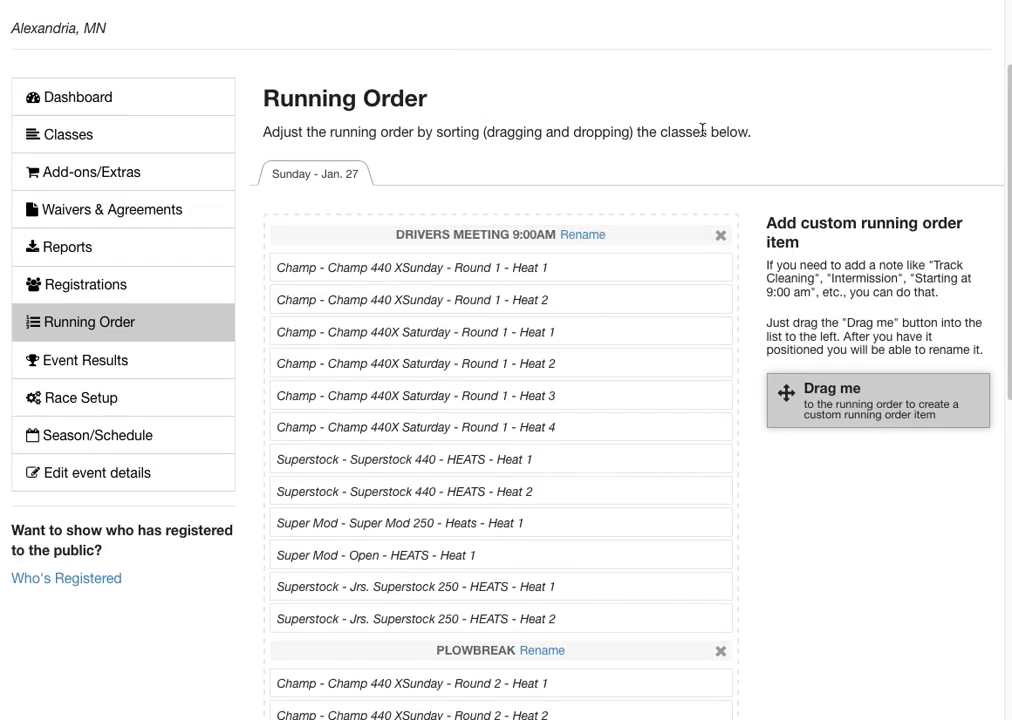
{"action": "mouse_move", "coordinate": [547, 397]}
{"action": "left_mouse_down"}
{"action": "mouse_move", "coordinate": [551, 361]}
{"action": "mouse_move", "coordinate": [554, 397]}
{"action": "mouse_move", "coordinate": [603, 409]}
{"action": "mouse_move", "coordinate": [542, 397]}
{"action": "left_mouse_up"}
{"action": "scroll", "coordinate": [549, 512], "scroll_direction": "down", "scroll_amount": 1}
{"action": "scroll", "coordinate": [549, 512], "scroll_direction": "down", "scroll_amount": 7}
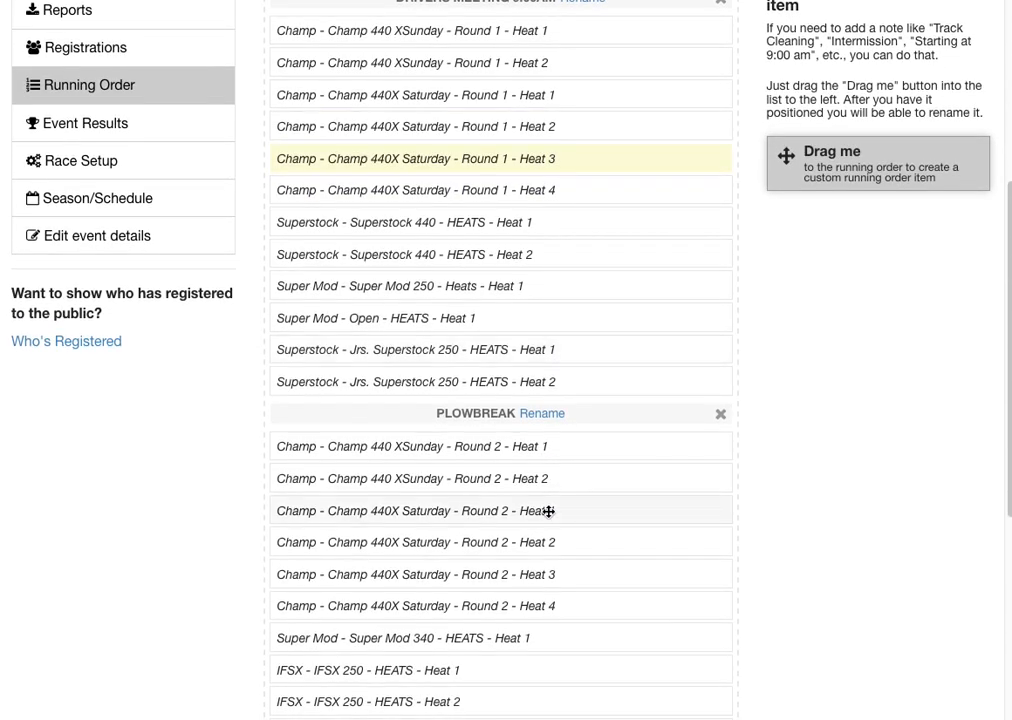
{"action": "left_click", "coordinate": [366, 576]}
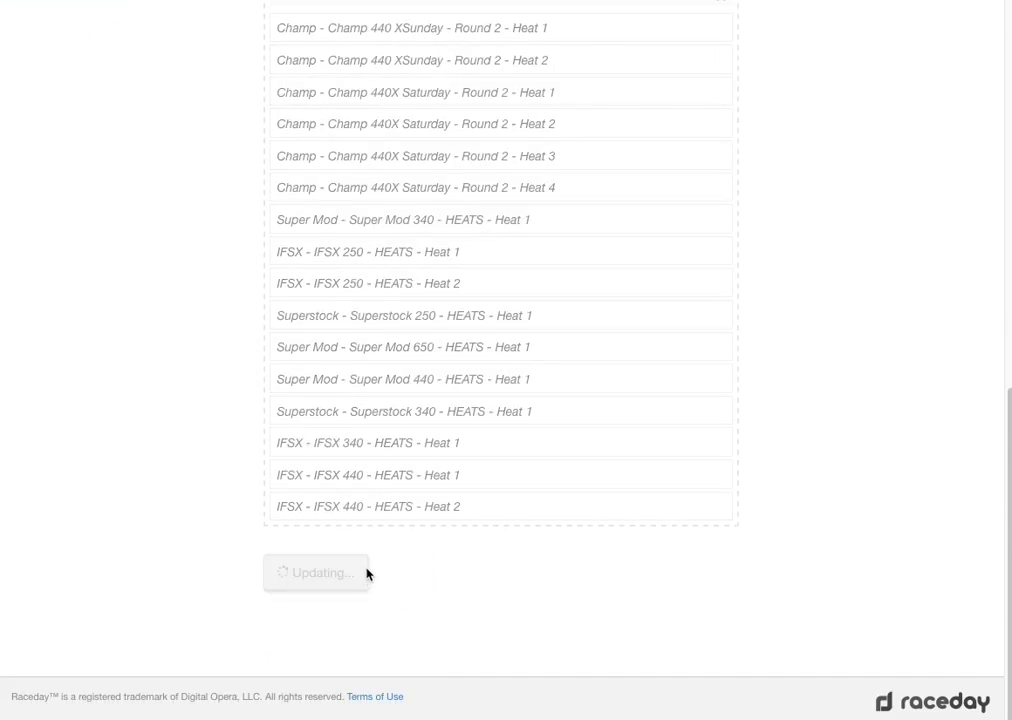
- Go to the event's reports and rebuild the Event Running Order PDF
{"action": "scroll", "coordinate": [472, 603], "scroll_direction": "up", "scroll_amount": 6}
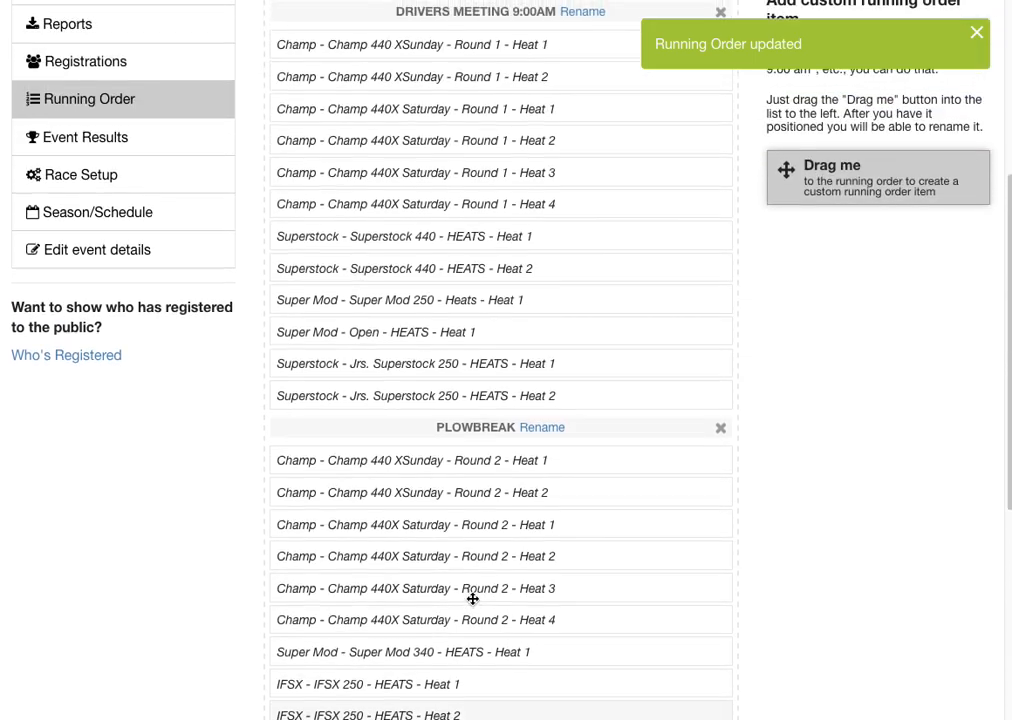
{"action": "scroll", "coordinate": [473, 598], "scroll_direction": "up", "scroll_amount": 3}
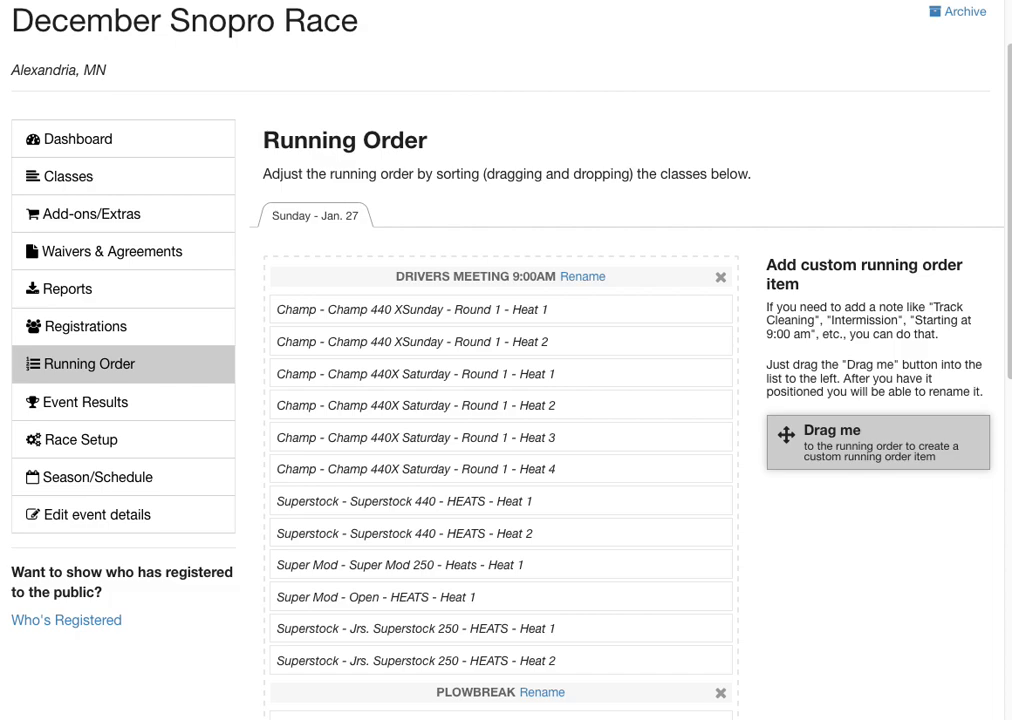
{"action": "left_click", "coordinate": [131, 287]}
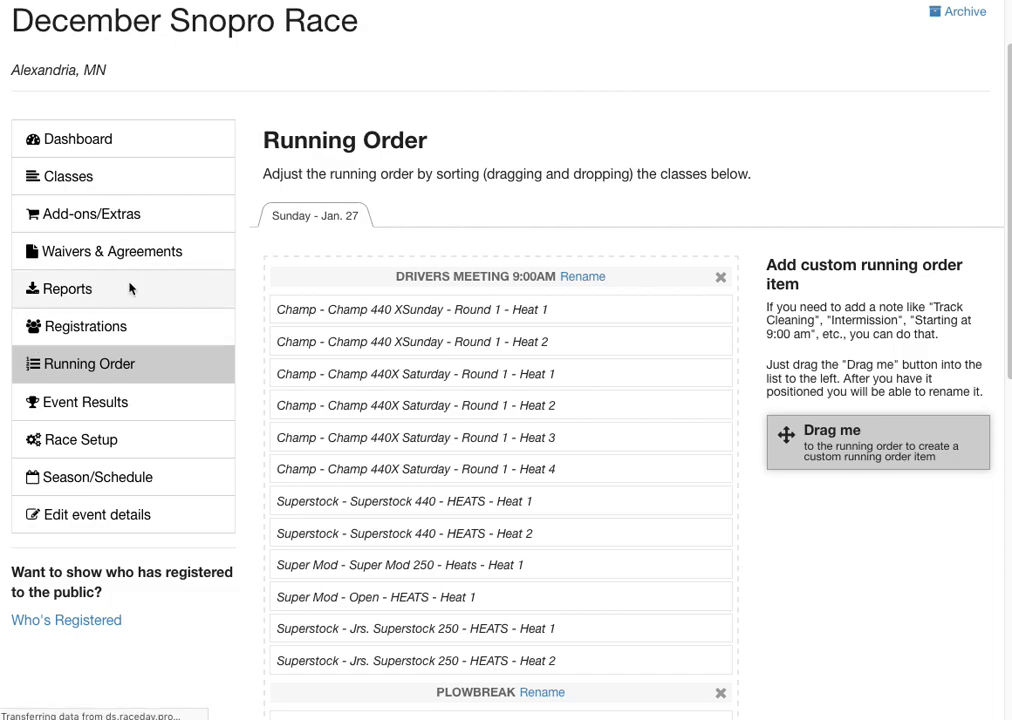
{"action": "scroll", "coordinate": [549, 605], "scroll_direction": "down", "scroll_amount": 3}
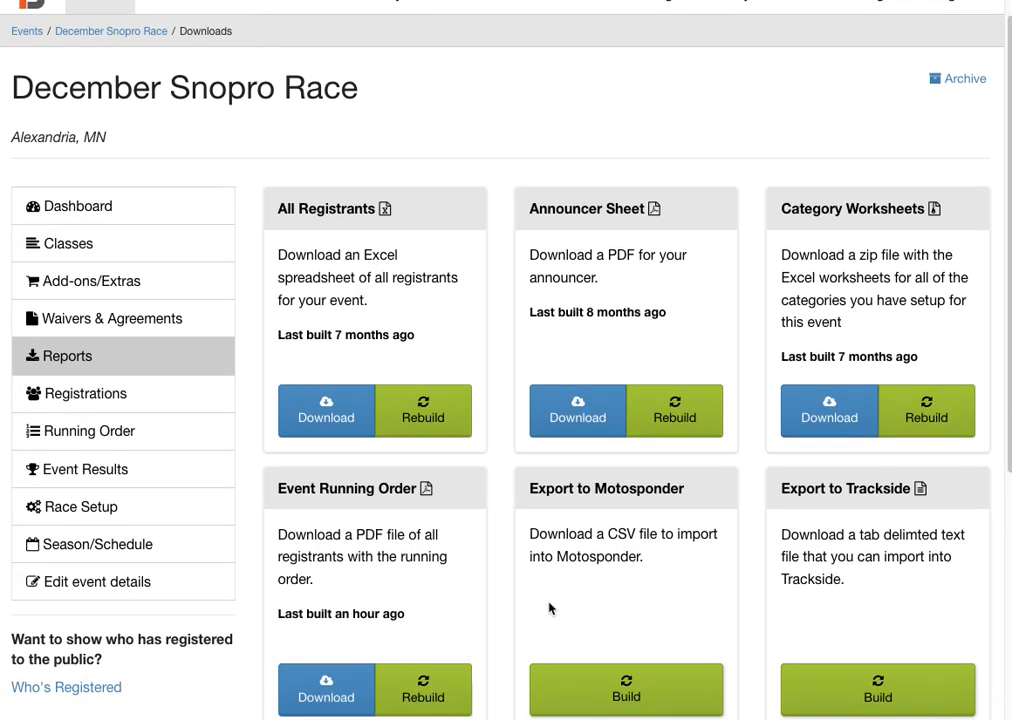
{"action": "scroll", "coordinate": [540, 633], "scroll_direction": "down", "scroll_amount": 2}
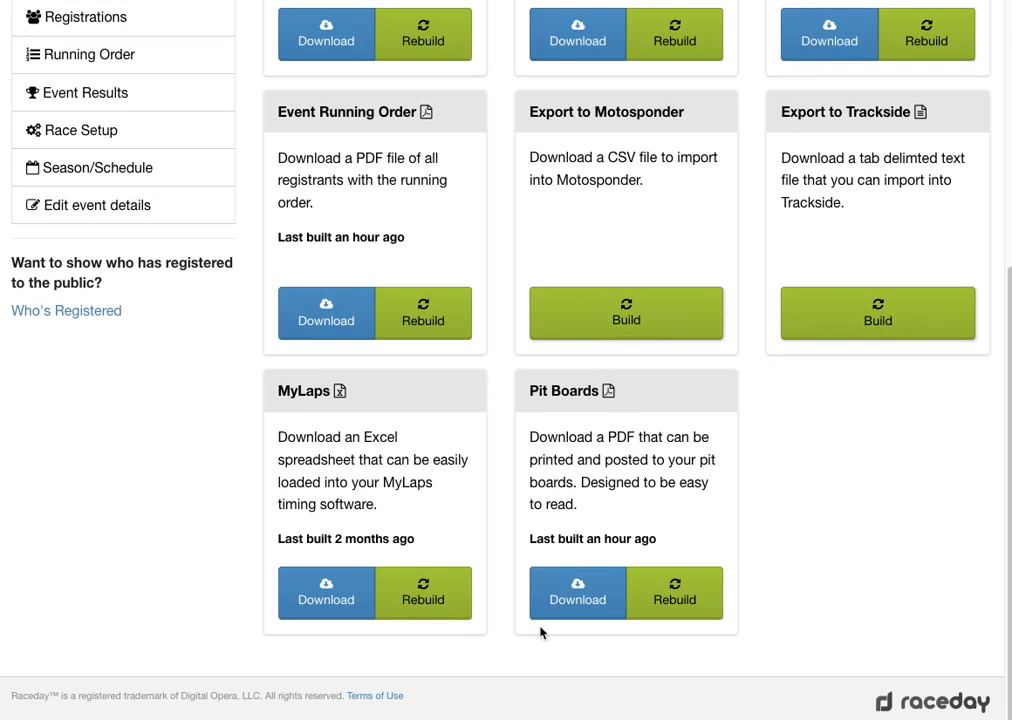
{"action": "left_click", "coordinate": [416, 320]}
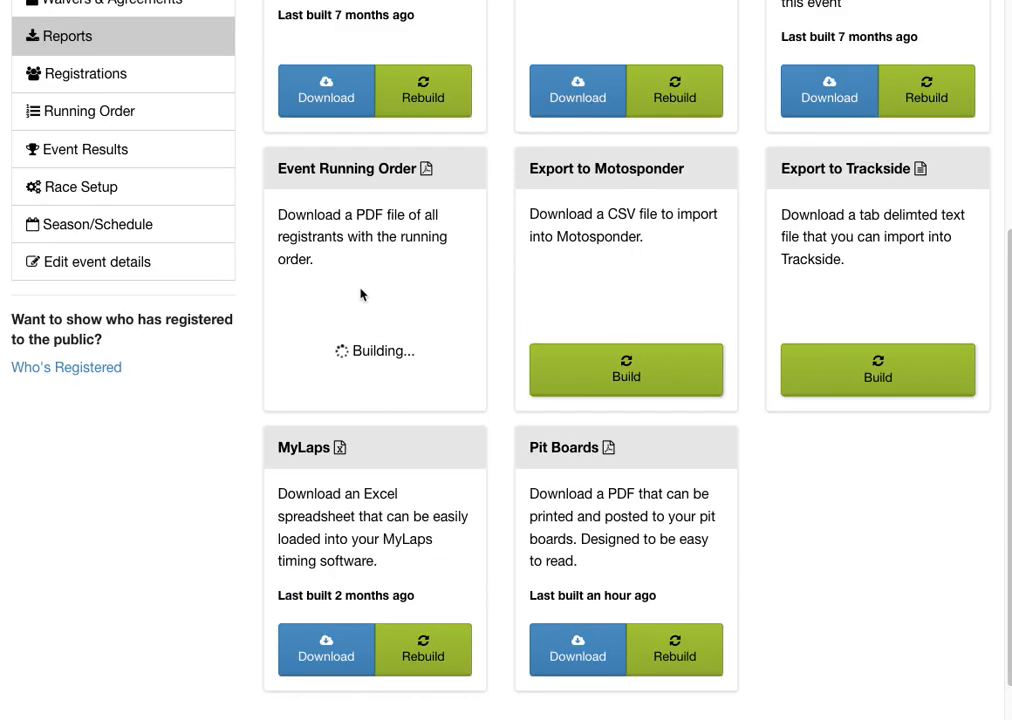
- Download the rebuilt Event Running Order PDF and open it in Preview
{"action": "left_click", "coordinate": [337, 368]}
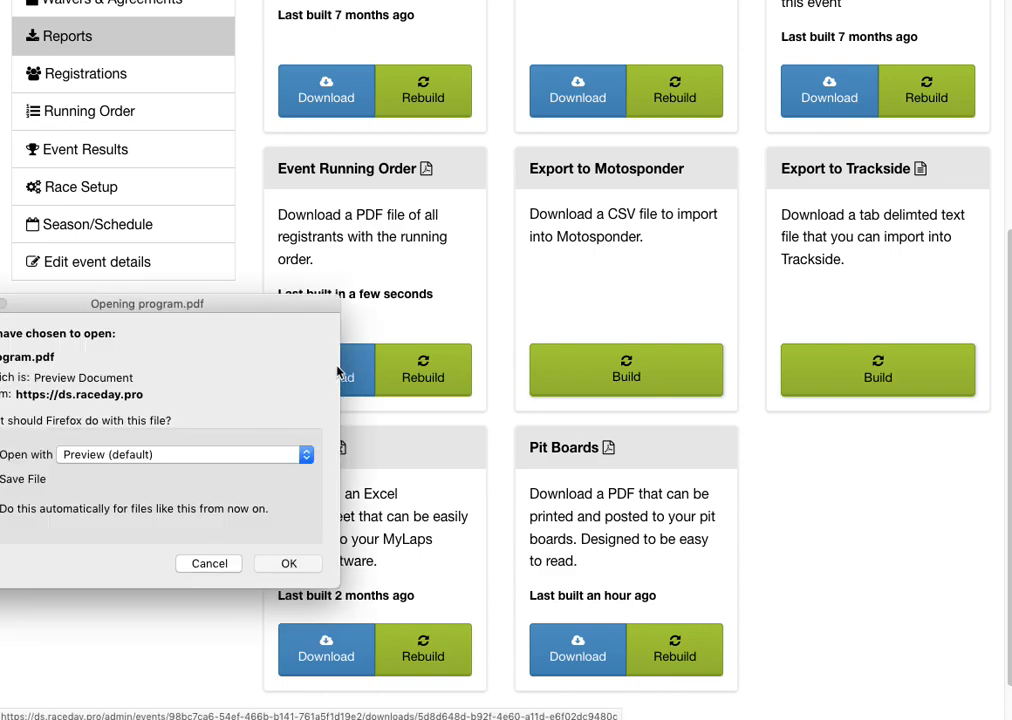
{"action": "left_click_drag", "start_coordinate": [136, 300], "coordinate": [310, 284]}
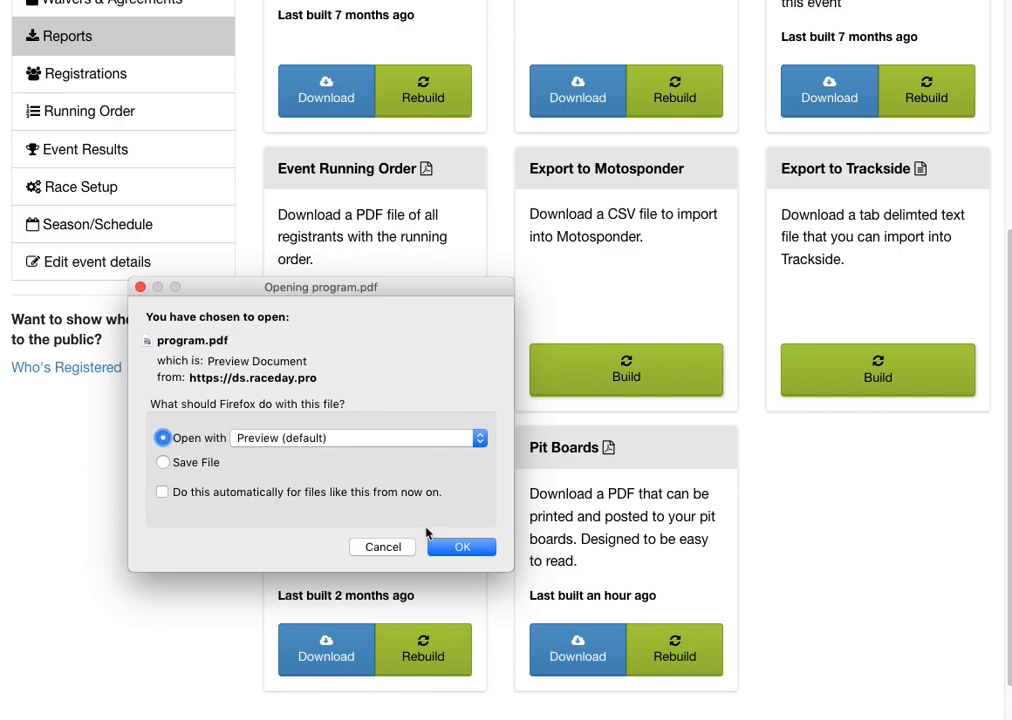
{"action": "left_click", "coordinate": [455, 548]}
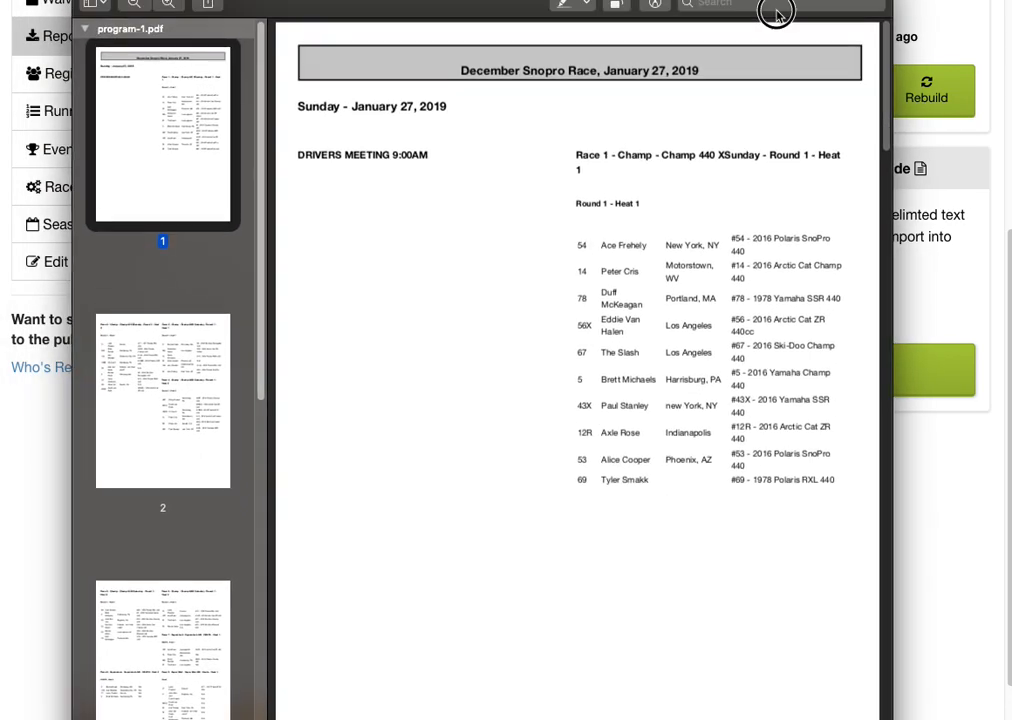
- Look through the running order PDF's races, heats and driver lists from the drivers meeting into Round 2, and close the document
{"action": "scroll", "coordinate": [771, 386], "scroll_direction": "down", "scroll_amount": 2}
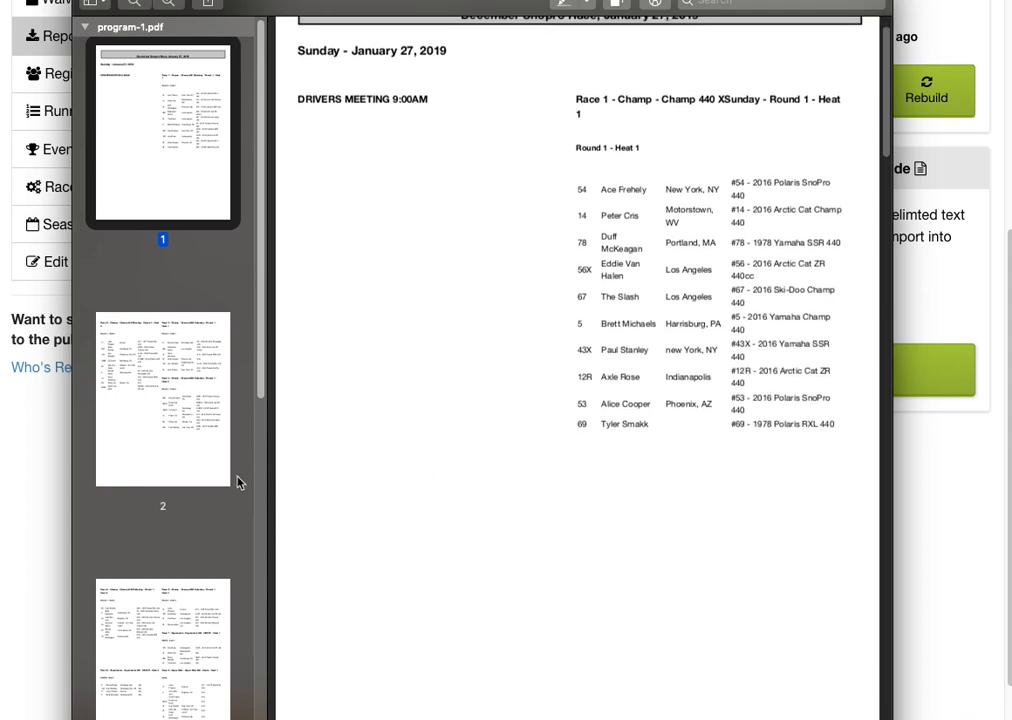
{"action": "scroll", "coordinate": [260, 474], "scroll_direction": "down", "scroll_amount": 2}
{"action": "scroll", "coordinate": [556, 499], "scroll_direction": "down", "scroll_amount": 2}
{"action": "scroll", "coordinate": [219, 507], "scroll_direction": "down", "scroll_amount": 1}
{"action": "scroll", "coordinate": [220, 505], "scroll_direction": "down", "scroll_amount": 10}
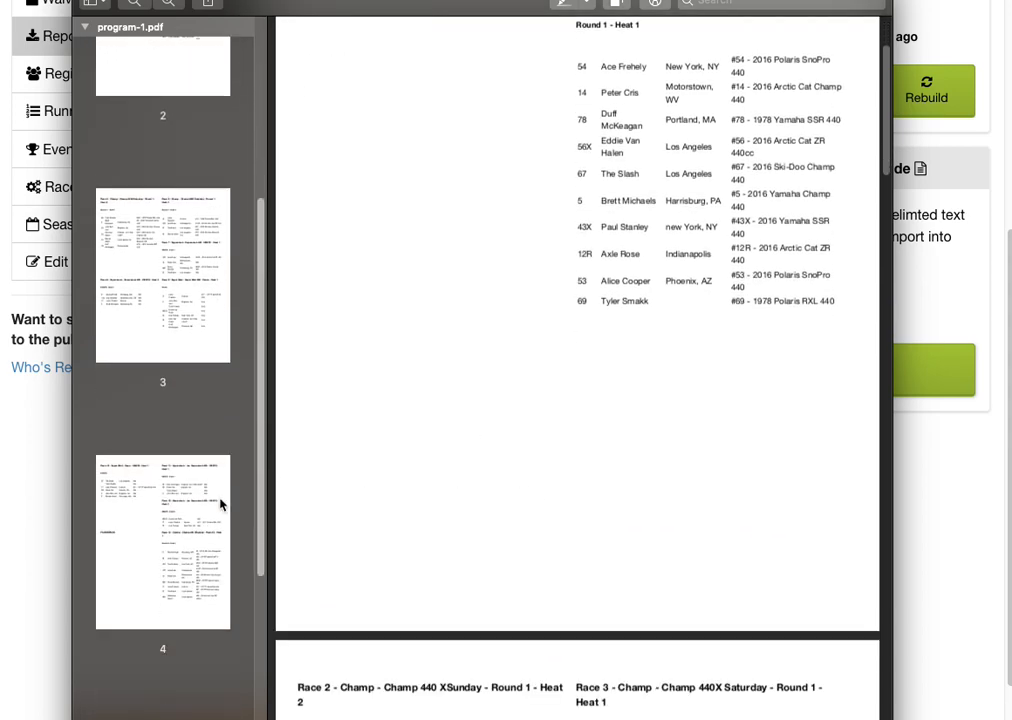
{"action": "scroll", "coordinate": [222, 502], "scroll_direction": "down", "scroll_amount": 3}
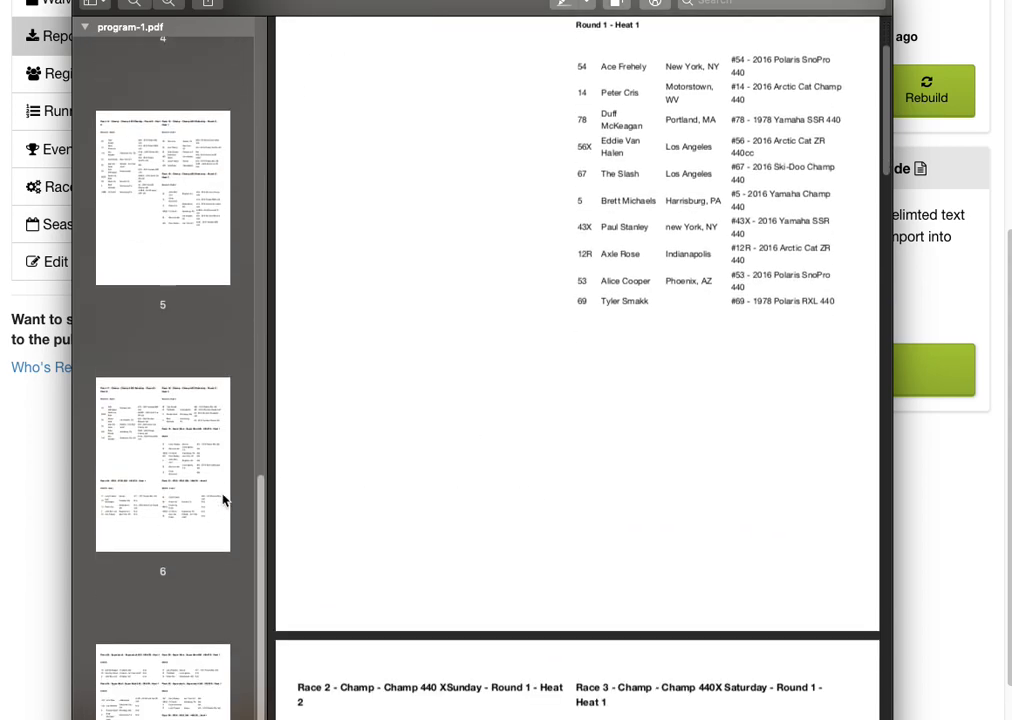
{"action": "scroll", "coordinate": [520, 430], "scroll_direction": "down", "scroll_amount": 6}
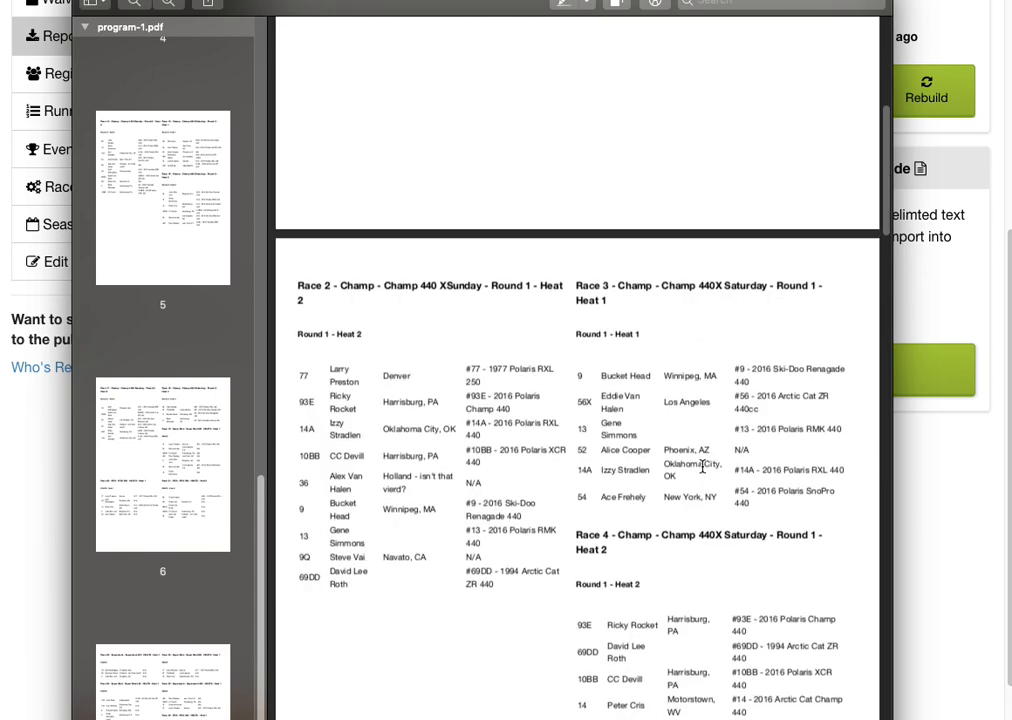
{"action": "scroll", "coordinate": [706, 464], "scroll_direction": "down", "scroll_amount": 6}
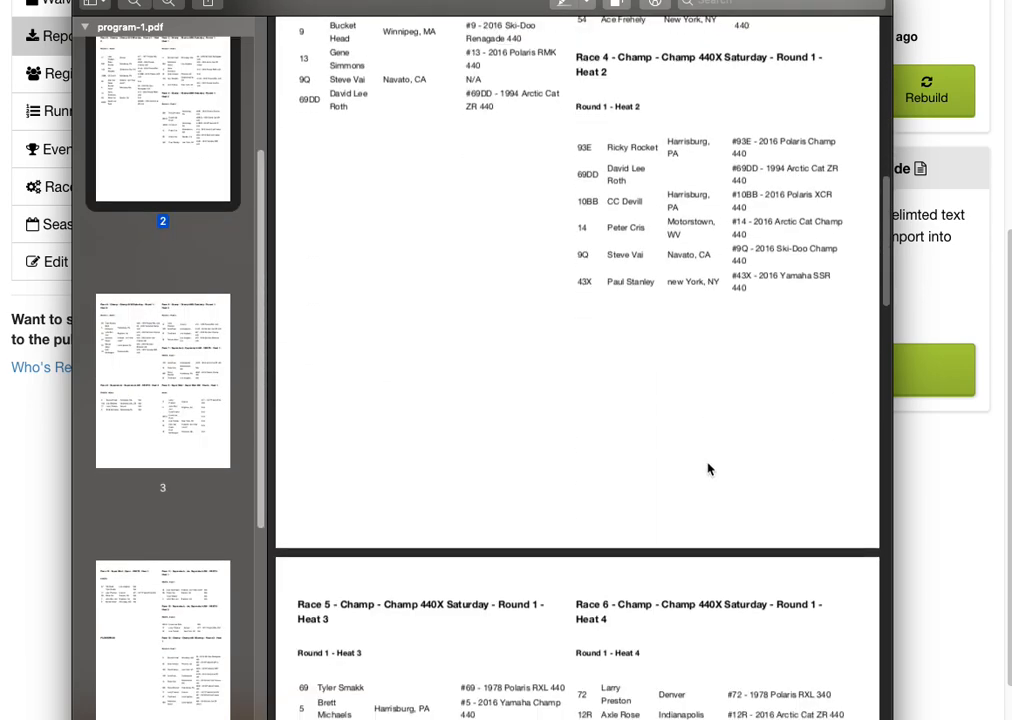
{"action": "scroll", "coordinate": [707, 462], "scroll_direction": "down", "scroll_amount": 2}
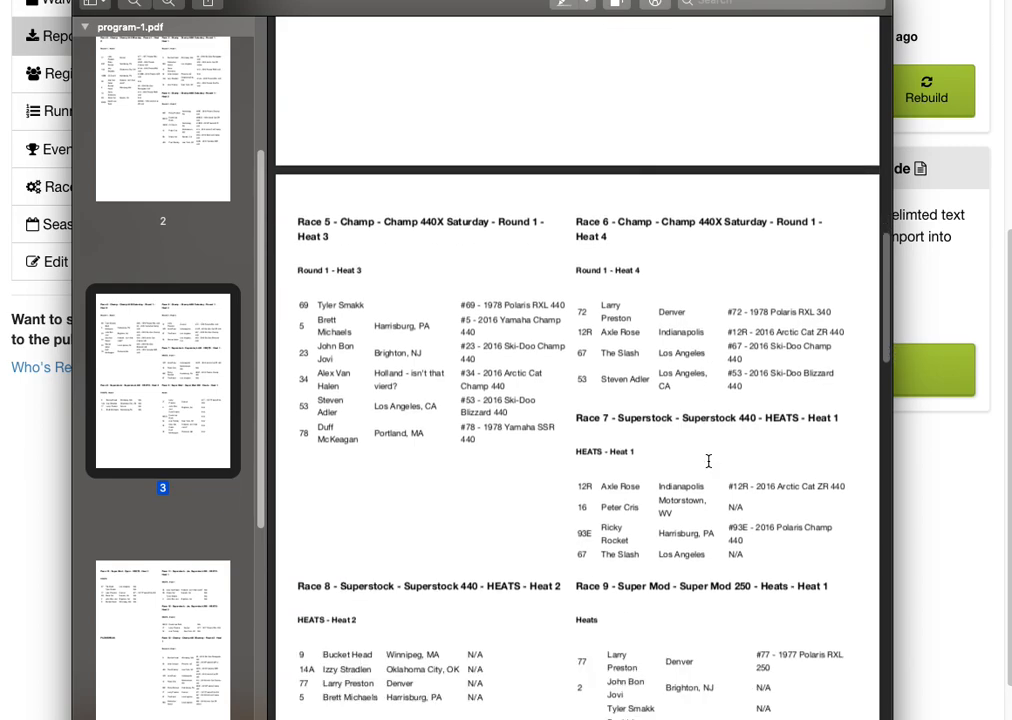
{"action": "scroll", "coordinate": [708, 461], "scroll_direction": "down", "scroll_amount": 2}
{"action": "scroll", "coordinate": [709, 461], "scroll_direction": "down", "scroll_amount": 8}
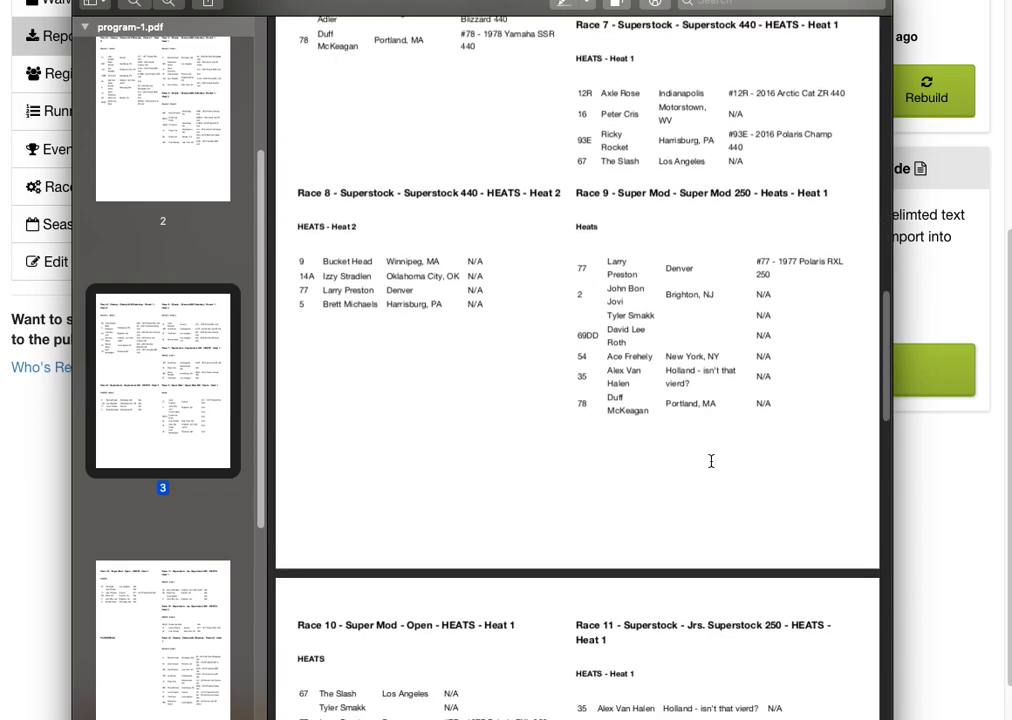
{"action": "scroll", "coordinate": [711, 461], "scroll_direction": "down", "scroll_amount": 14}
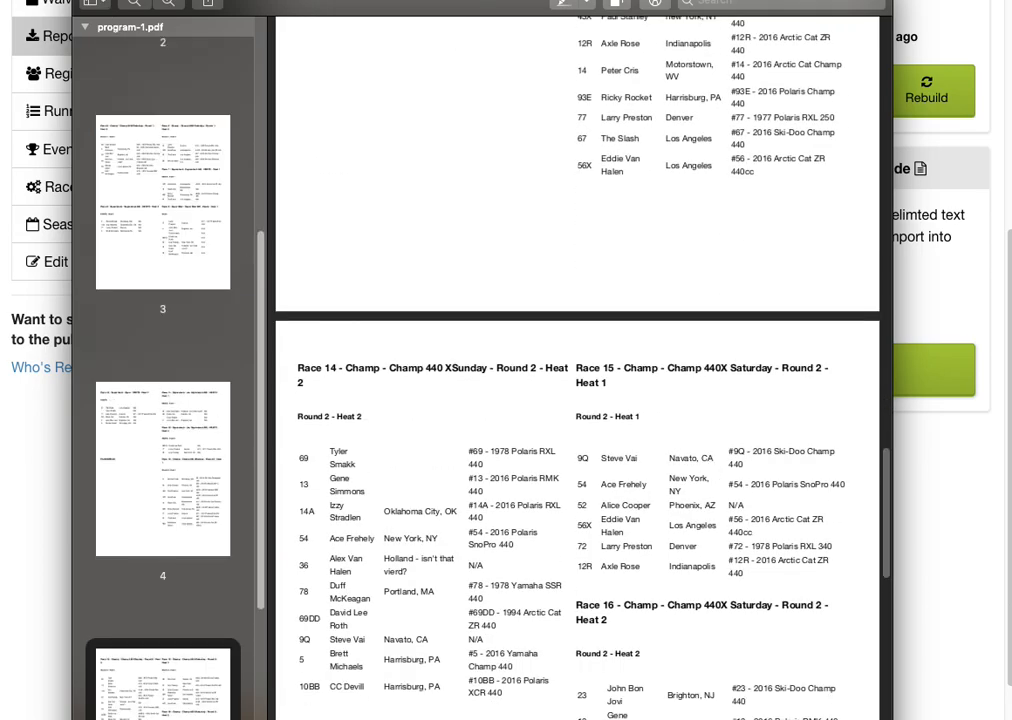
{"action": "key", "text": "super+w"}
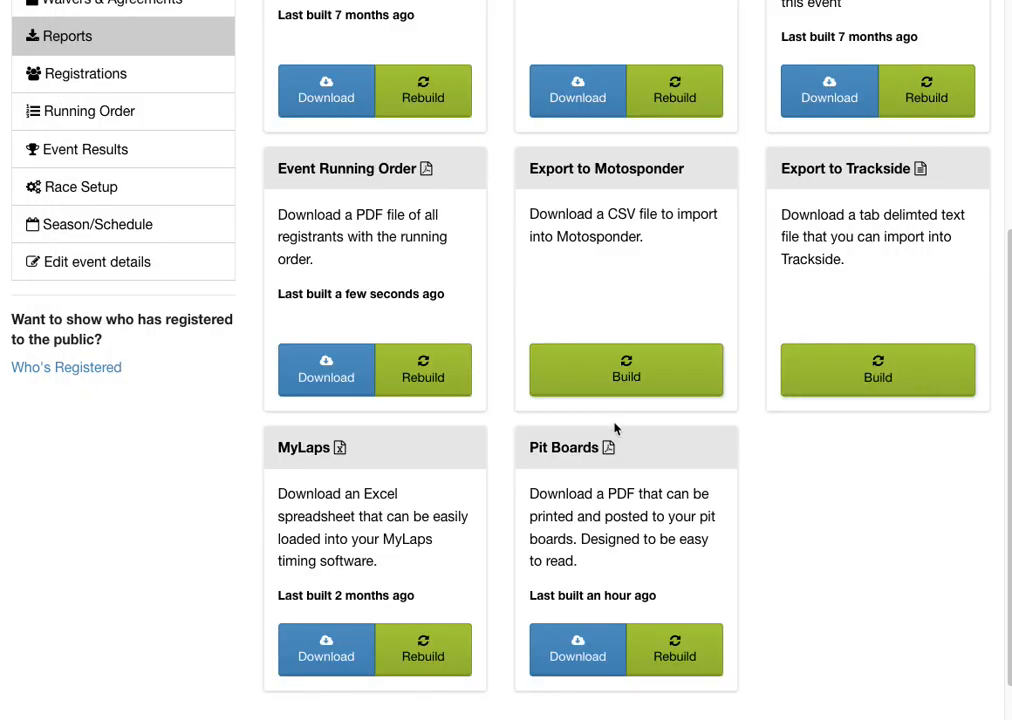
- Rebuild the Pit Boards report, download its PDF and open it in Preview
{"action": "left_click", "coordinate": [680, 658]}
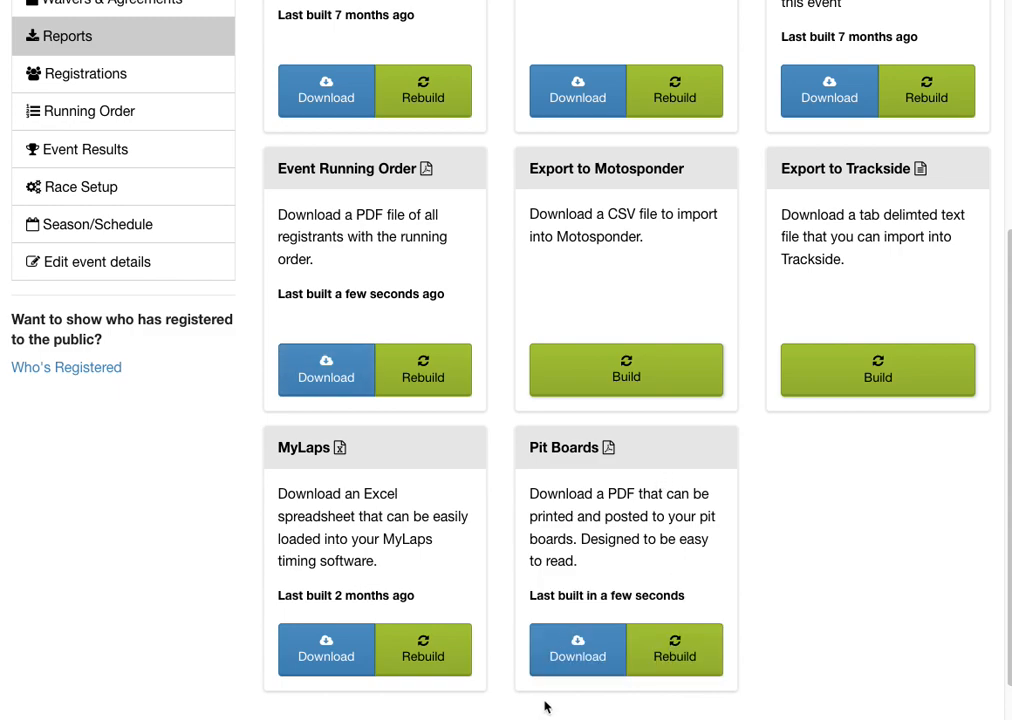
{"action": "left_click", "coordinate": [582, 660]}
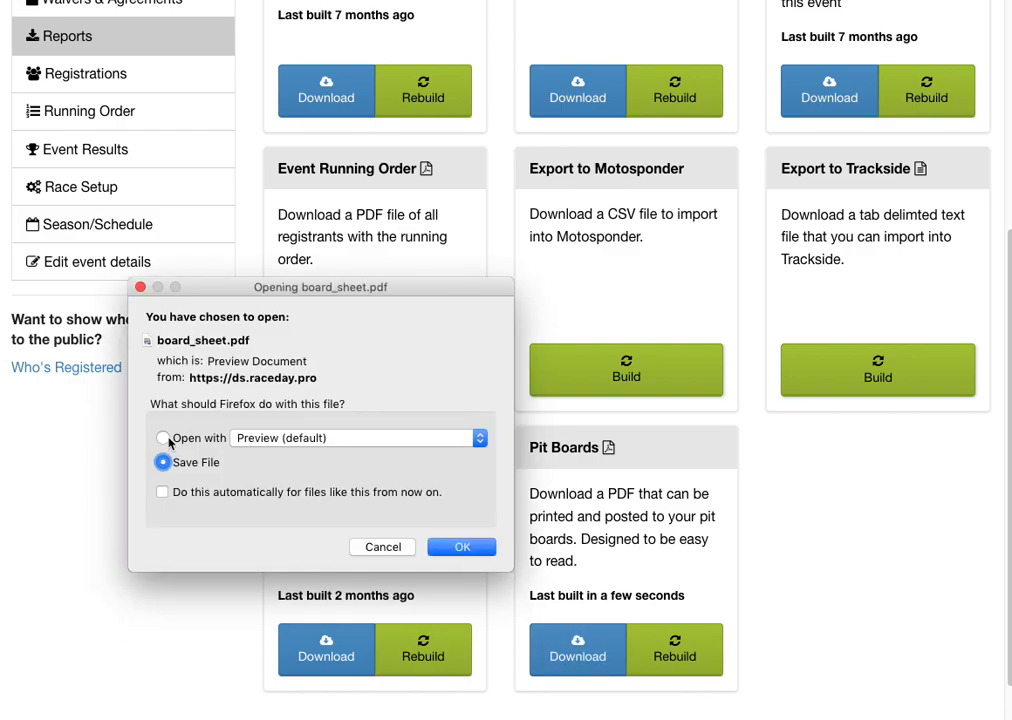
{"action": "left_click", "coordinate": [490, 546]}
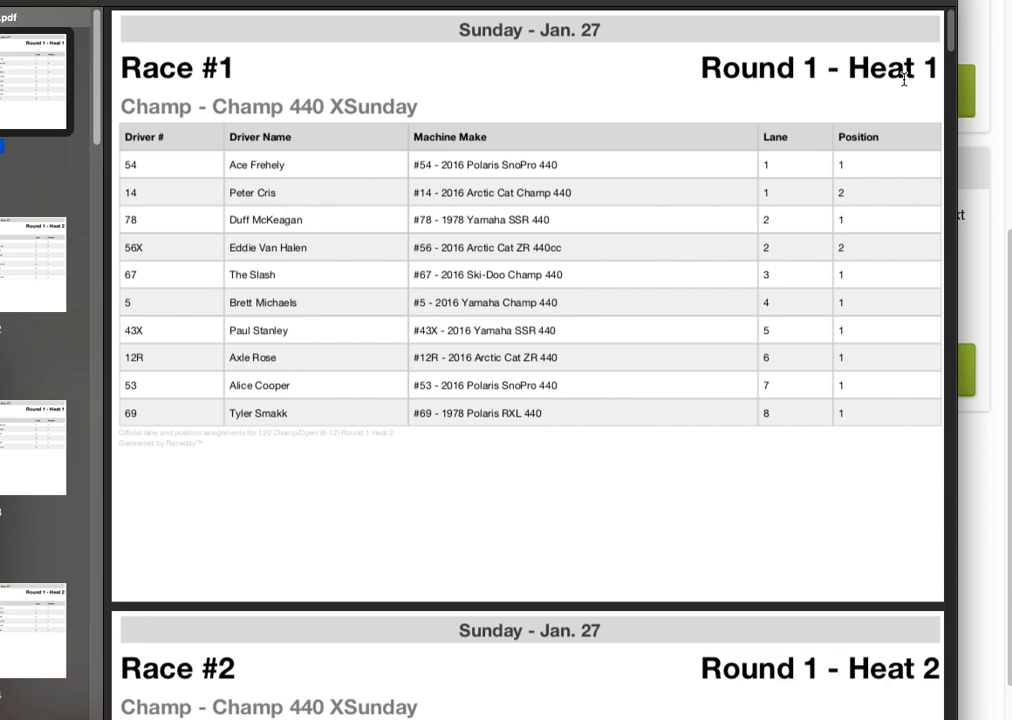
- Examine the pit board sheets for the Champ Round 1 heats, including each driver's machine, lane and position
{"action": "scroll", "coordinate": [347, 406], "scroll_direction": "down", "scroll_amount": 3}
{"action": "scroll", "coordinate": [347, 406], "scroll_direction": "up", "scroll_amount": 1}
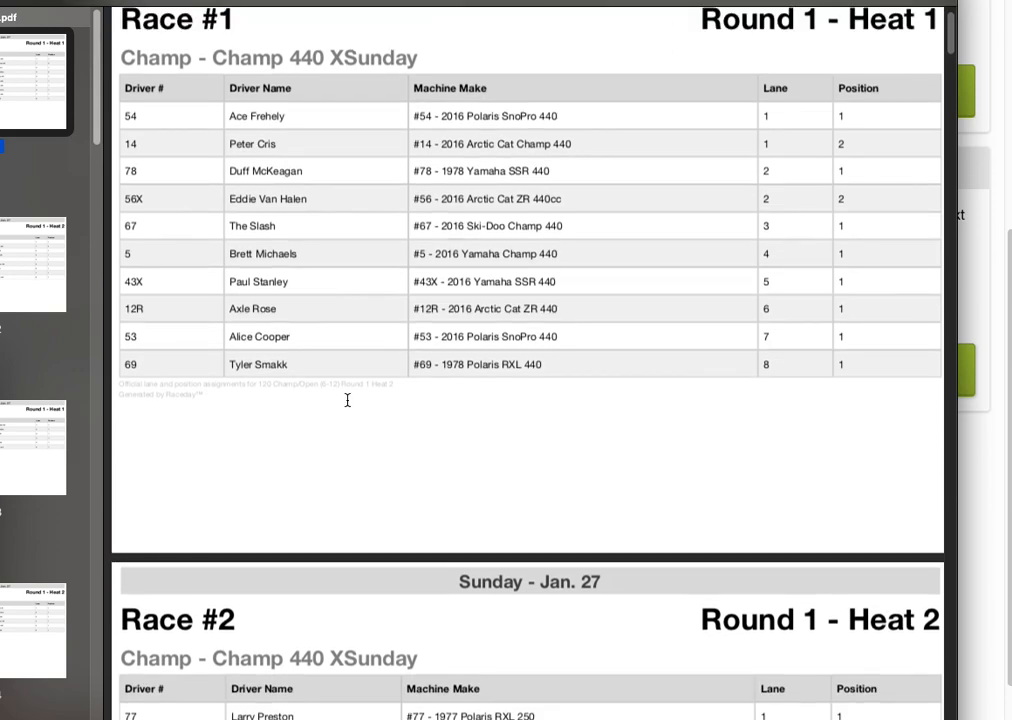
{"action": "scroll", "coordinate": [347, 406], "scroll_direction": "down", "scroll_amount": 3}
{"action": "scroll", "coordinate": [347, 406], "scroll_direction": "down", "scroll_amount": 5}
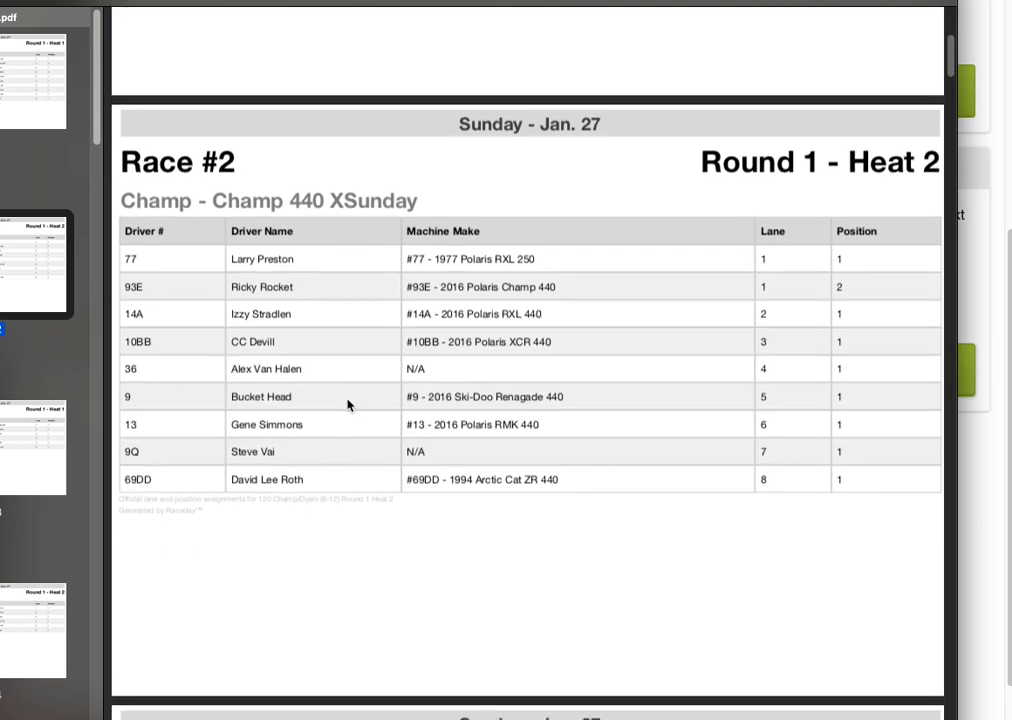
{"action": "scroll", "coordinate": [347, 404], "scroll_direction": "down", "scroll_amount": 12}
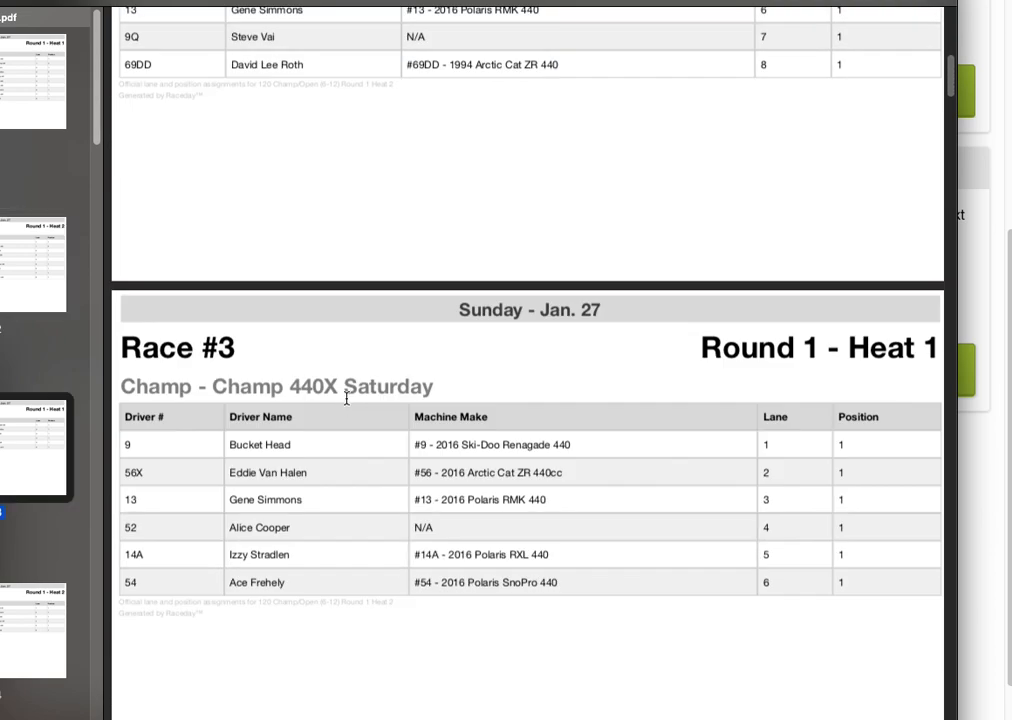
{"action": "scroll", "coordinate": [347, 403], "scroll_direction": "down", "scroll_amount": 12}
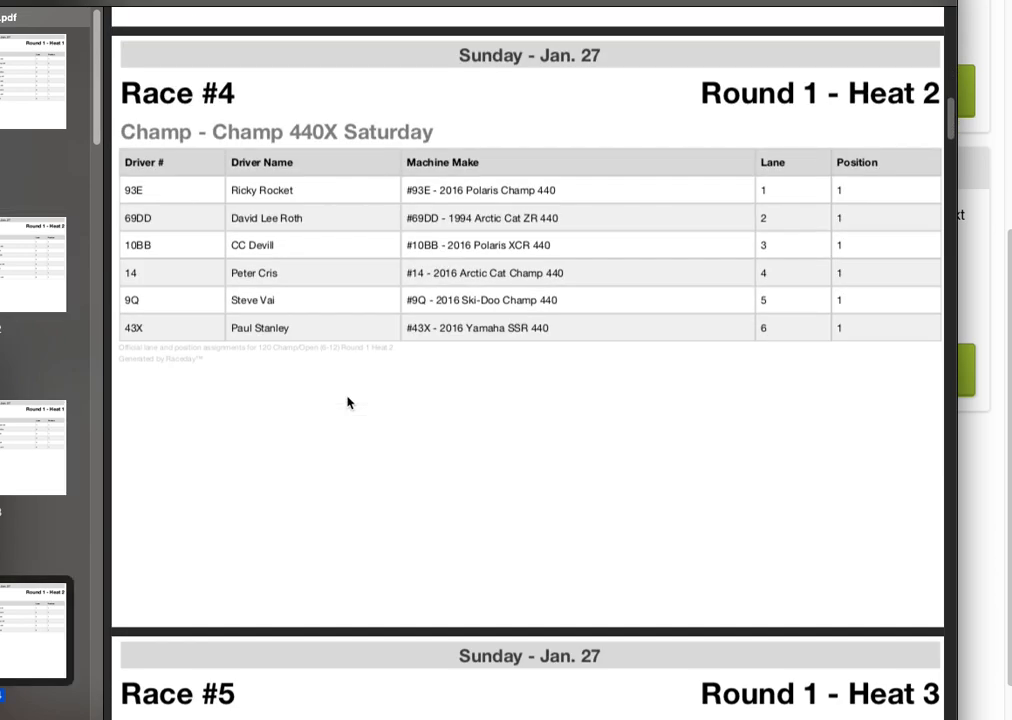
{"action": "scroll", "coordinate": [350, 401], "scroll_direction": "down", "scroll_amount": 1}
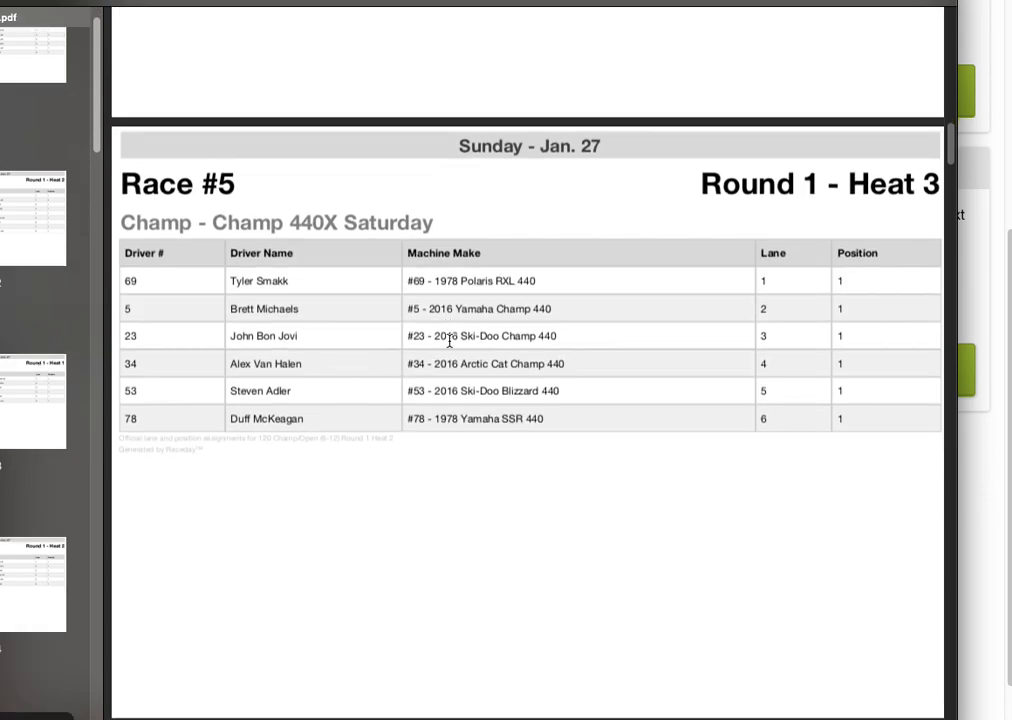
{"action": "scroll", "coordinate": [386, 521], "scroll_direction": "down", "scroll_amount": 4}
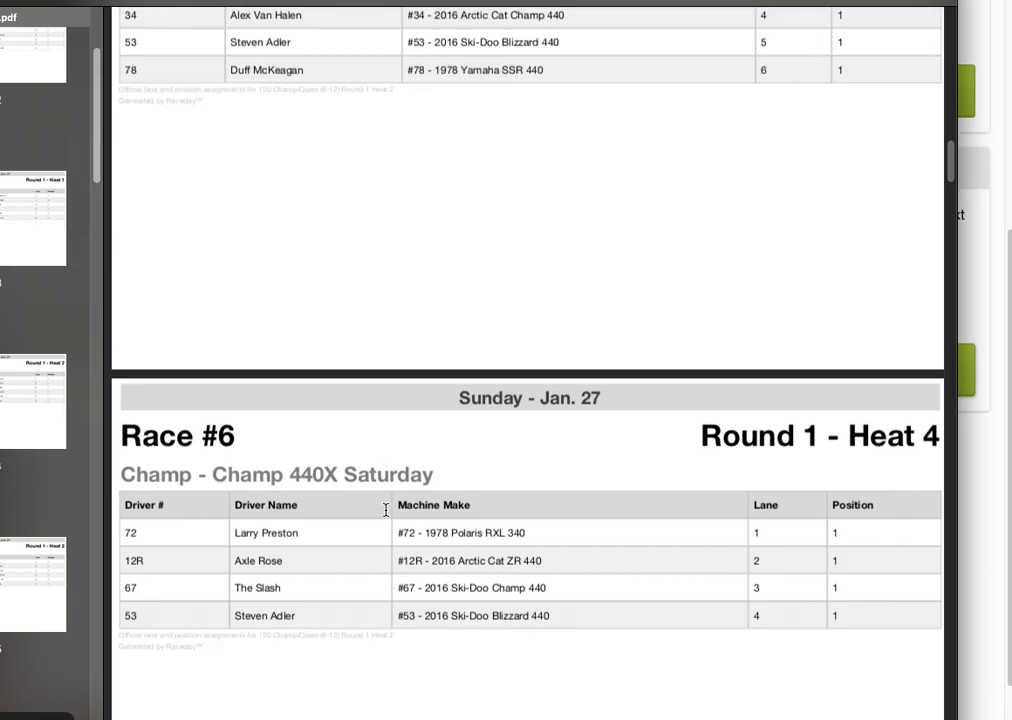
{"action": "scroll", "coordinate": [386, 517], "scroll_direction": "up", "scroll_amount": 3}
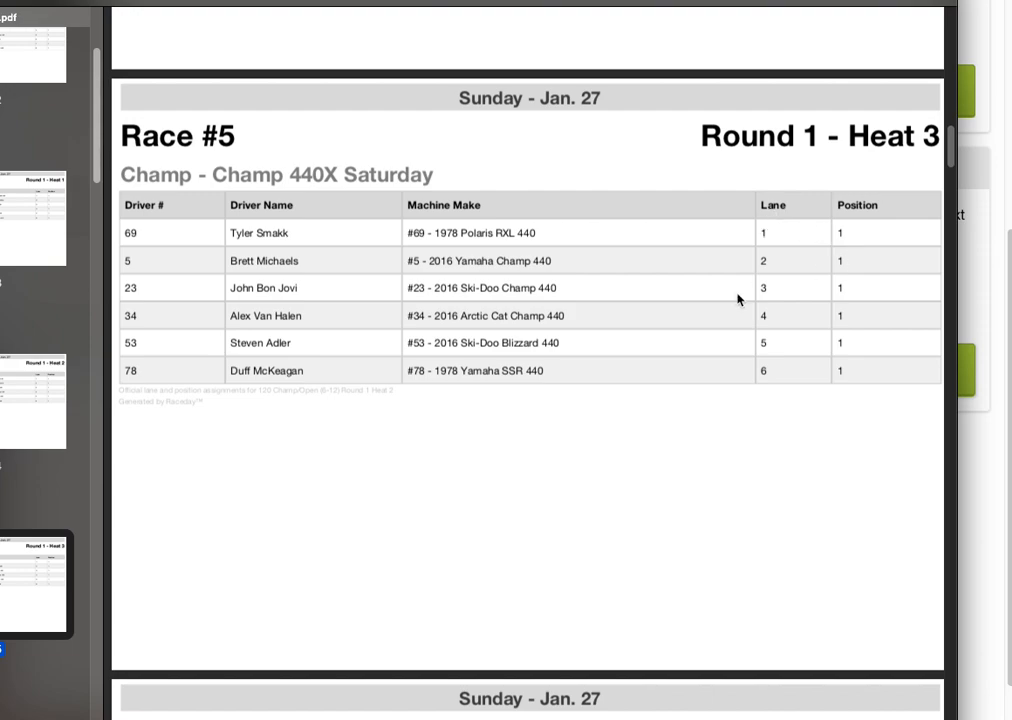
{"action": "scroll", "coordinate": [724, 300], "scroll_direction": "down", "scroll_amount": 10}
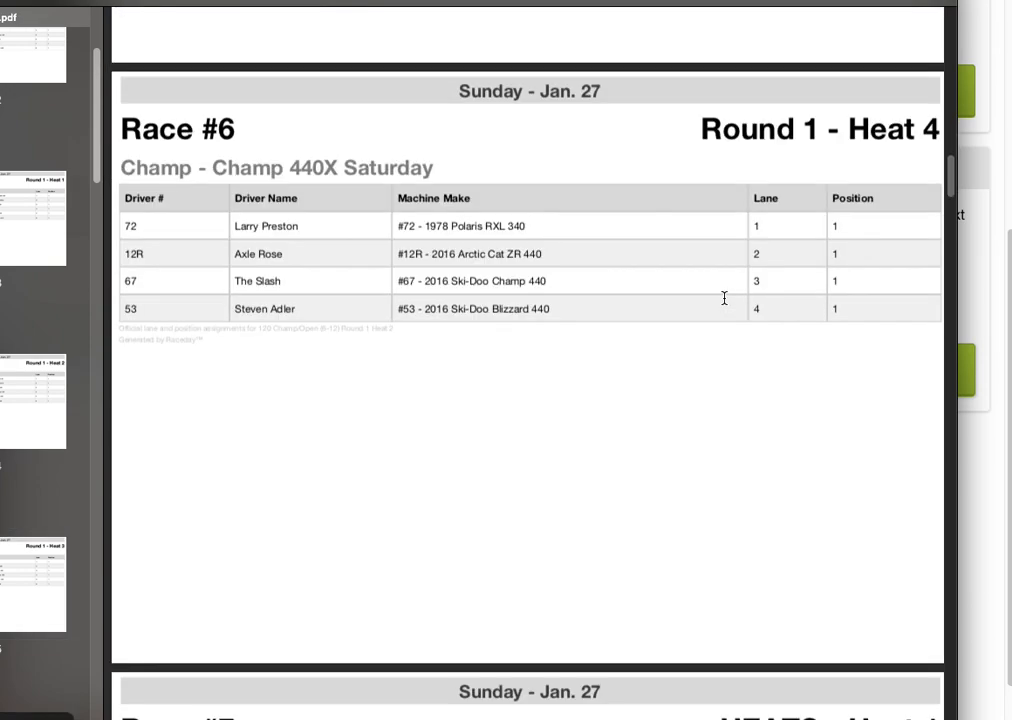
{"action": "scroll", "coordinate": [724, 302], "scroll_direction": "up", "scroll_amount": 3}
{"action": "scroll", "coordinate": [724, 302], "scroll_direction": "down", "scroll_amount": 4}
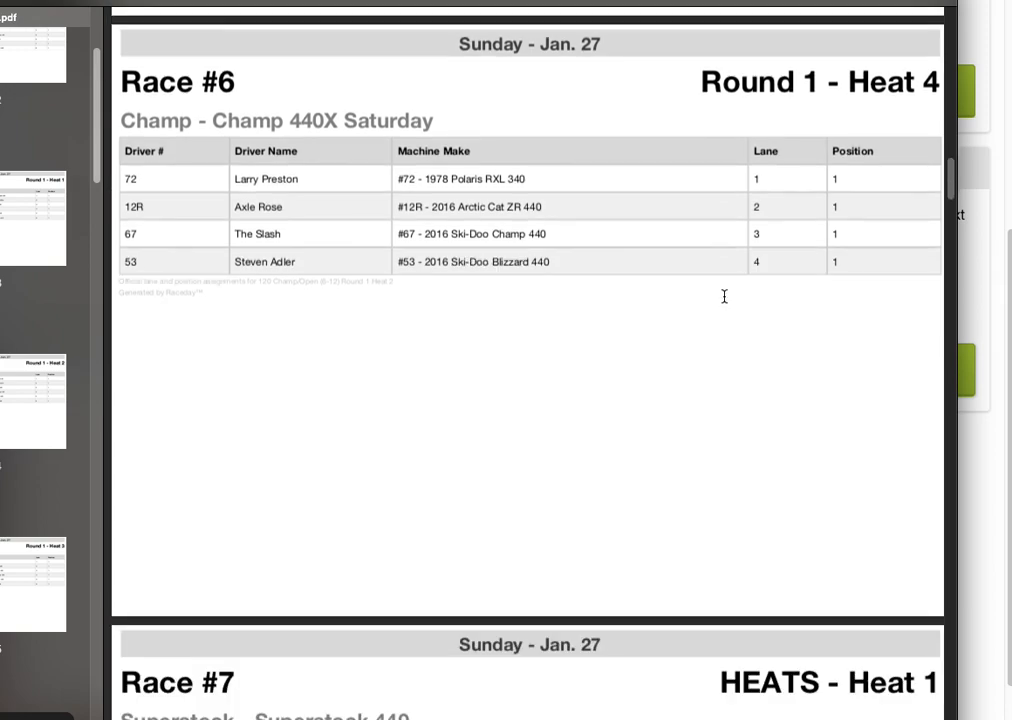
- Look through the pit board sheets for the Superstock and Super Mod heats, Races #7 to #11, and close the document
{"action": "scroll", "coordinate": [725, 302], "scroll_direction": "down", "scroll_amount": 5}
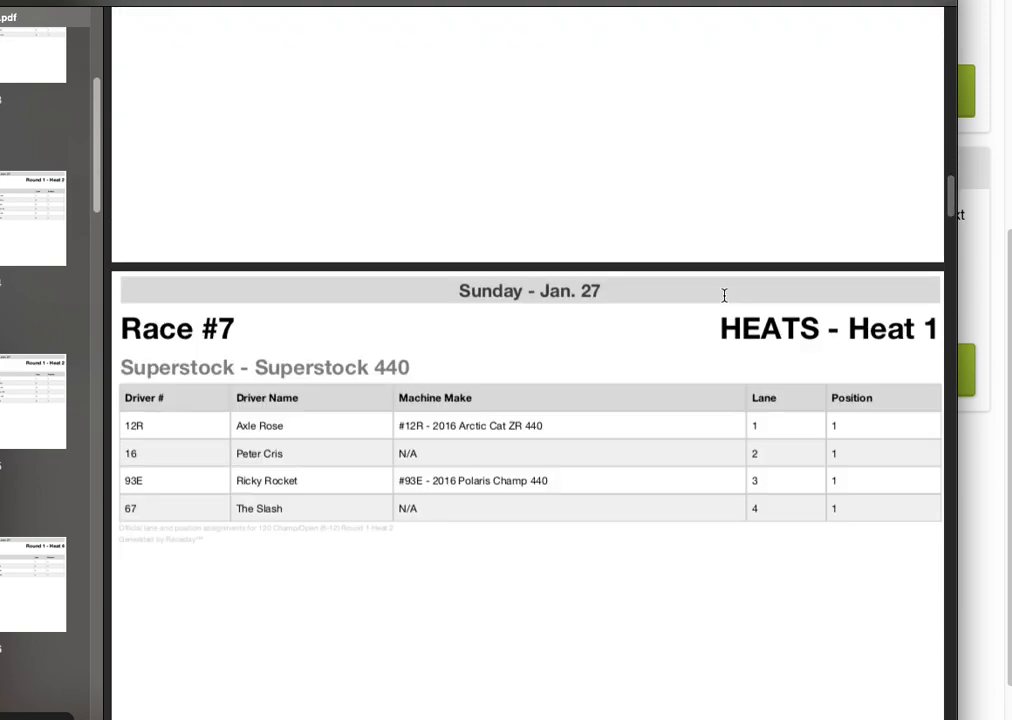
{"action": "scroll", "coordinate": [724, 295], "scroll_direction": "down", "scroll_amount": 13}
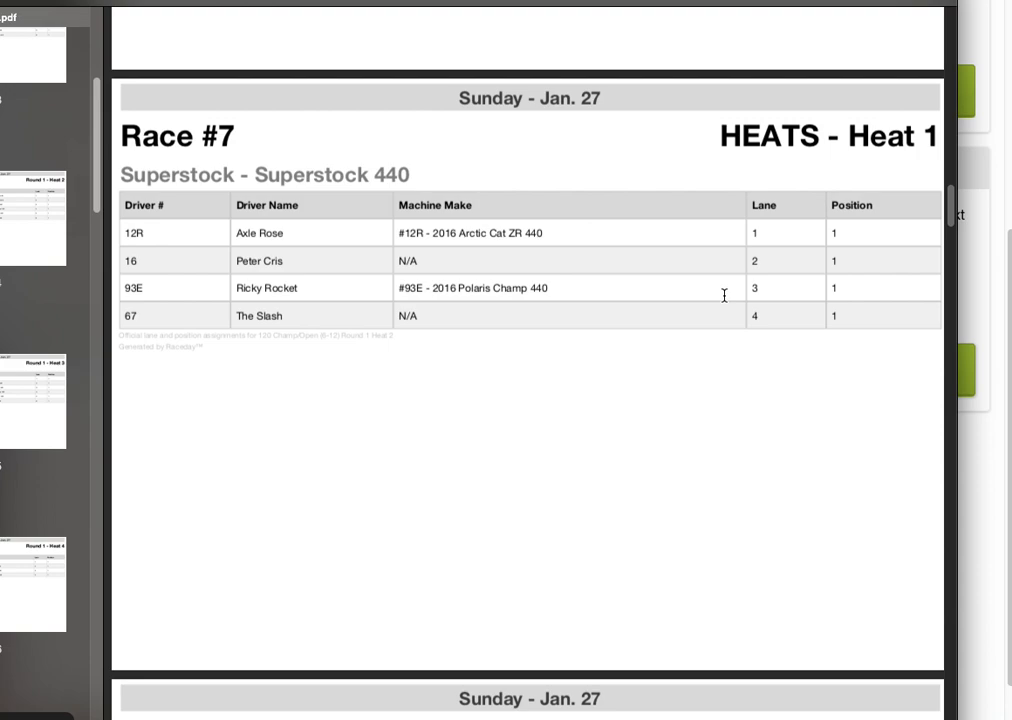
{"action": "scroll", "coordinate": [724, 295], "scroll_direction": "down", "scroll_amount": 10}
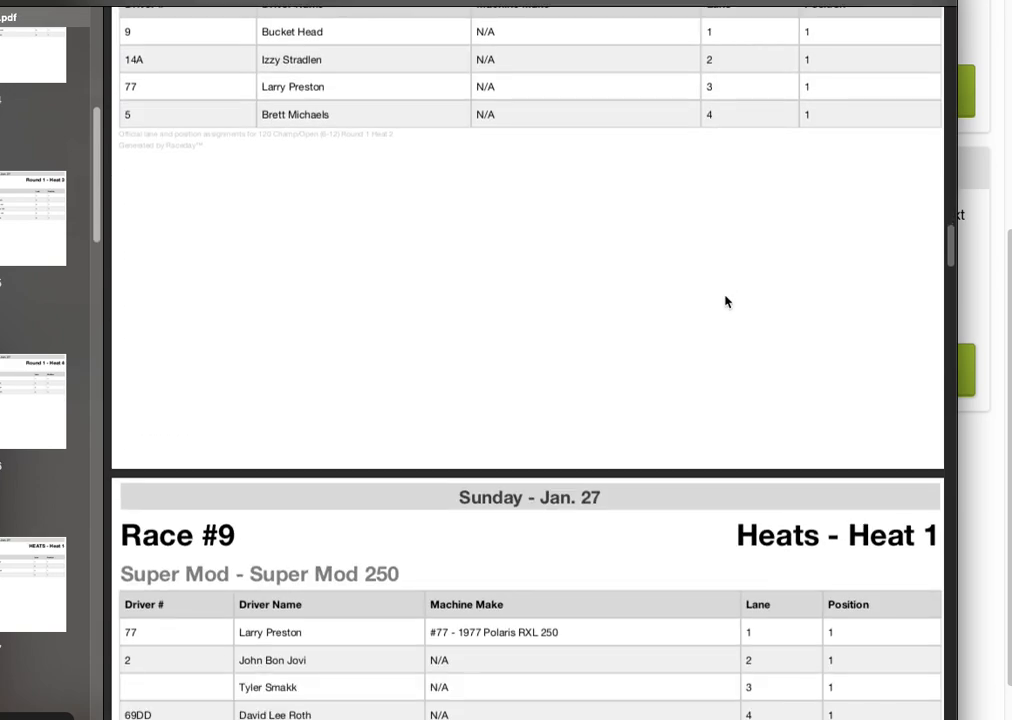
{"action": "scroll", "coordinate": [725, 300], "scroll_direction": "down", "scroll_amount": 18}
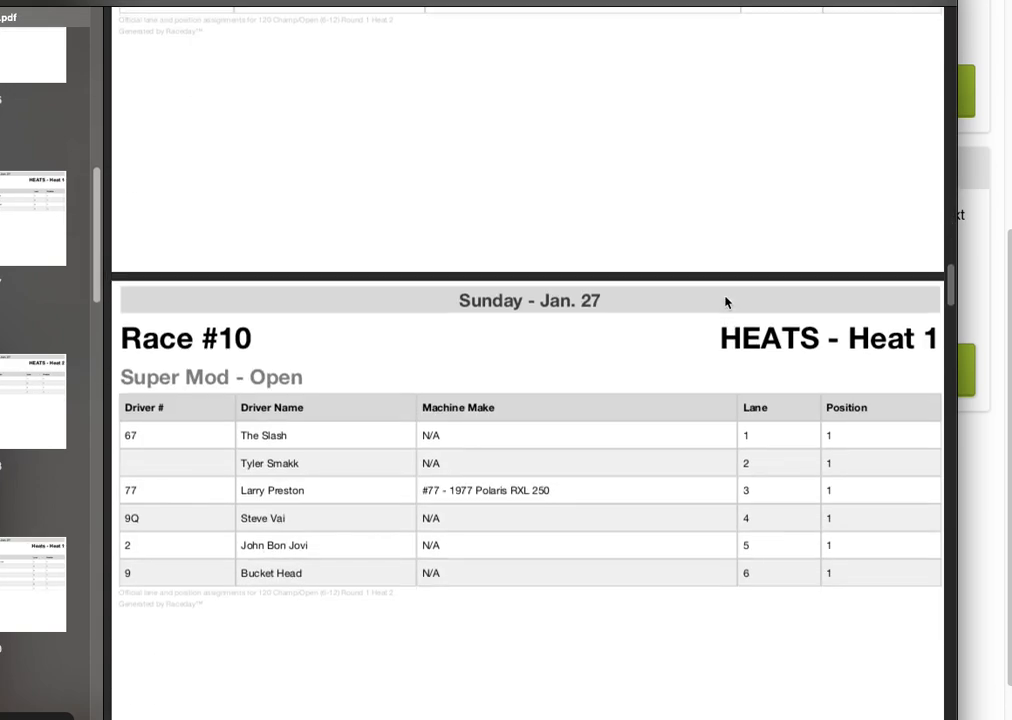
{"action": "scroll", "coordinate": [725, 295], "scroll_direction": "down", "scroll_amount": 4}
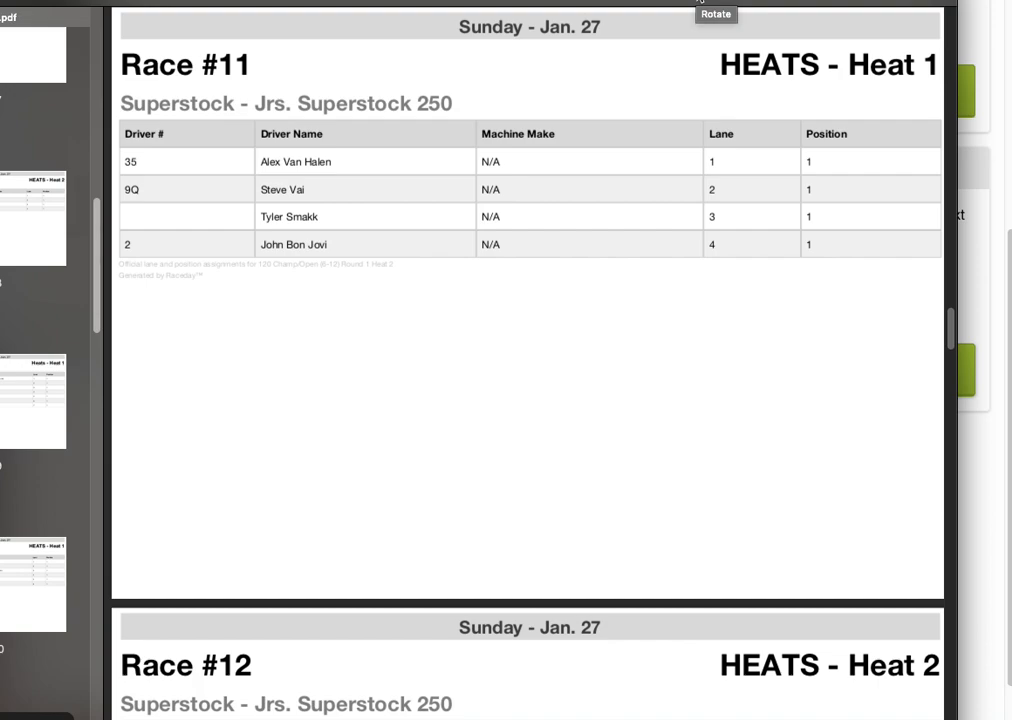
{"action": "key", "text": "super+w"}
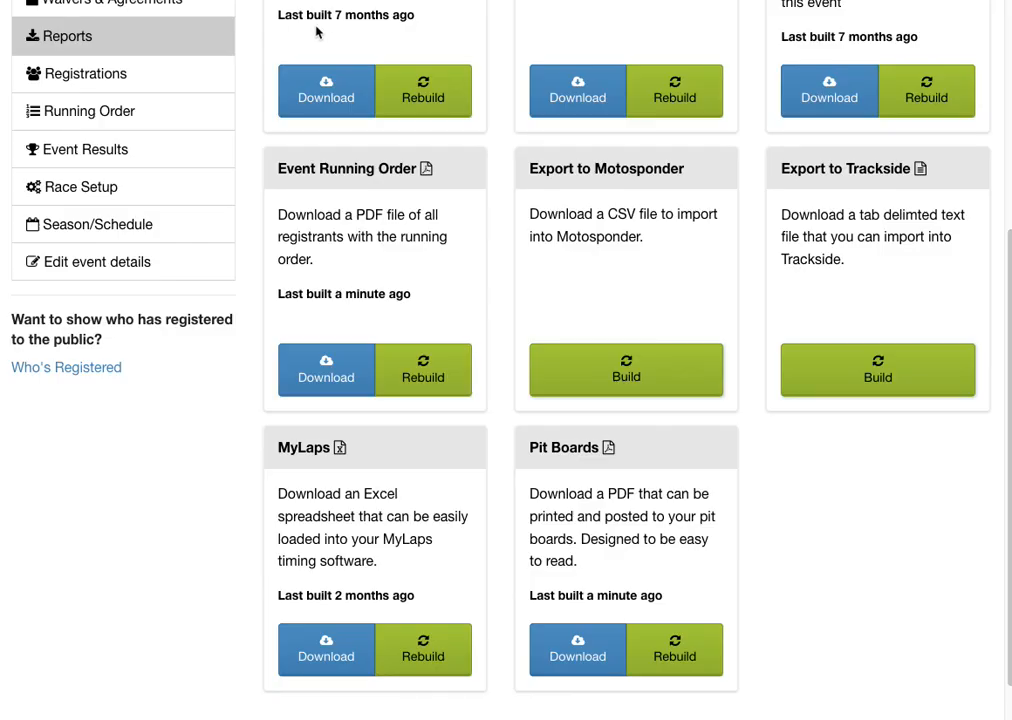
- Open the Champ 440 XSunday class in the event's race setup and delete its Round 2, confirming with "Delete"
{"action": "scroll", "coordinate": [877, 665], "scroll_direction": "up", "scroll_amount": 4}
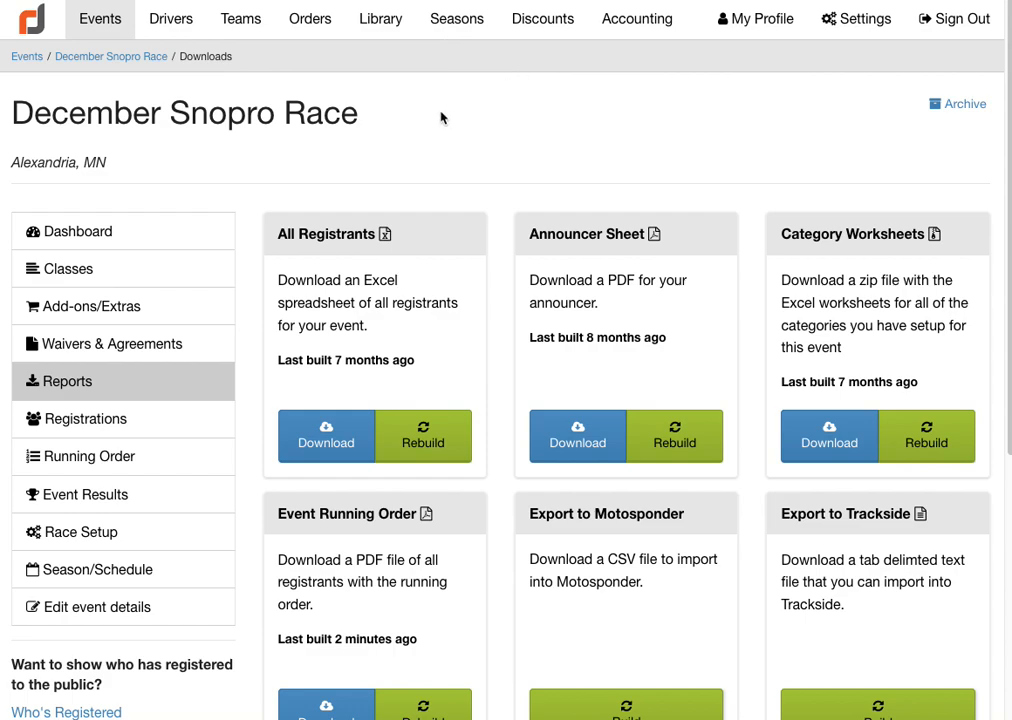
{"action": "left_click", "coordinate": [147, 534]}
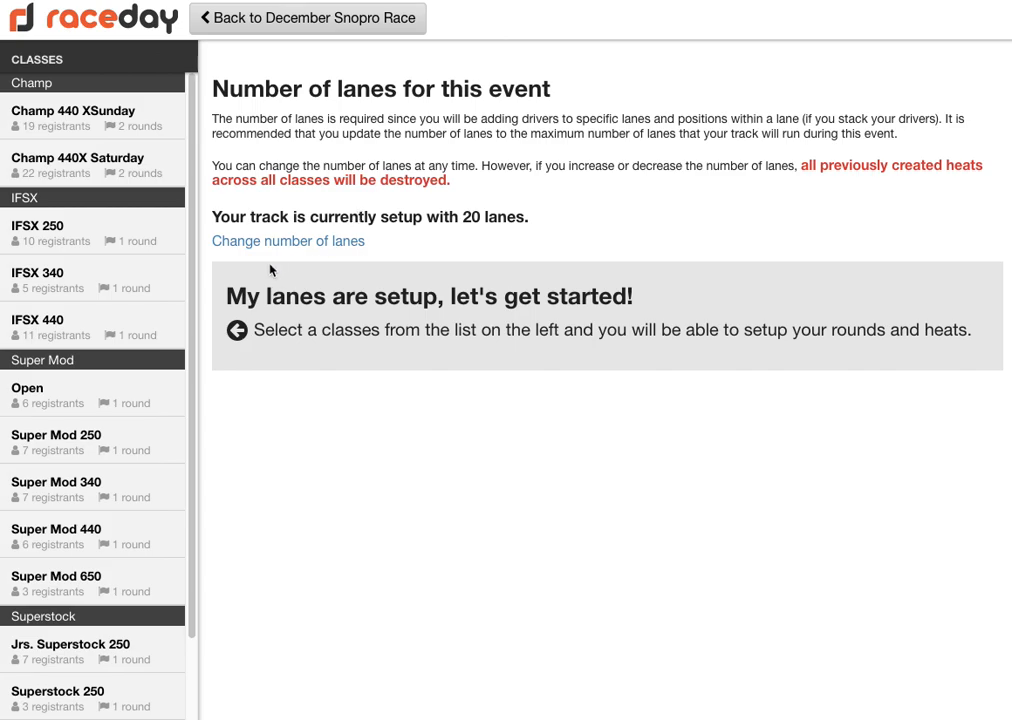
{"action": "left_click", "coordinate": [108, 131]}
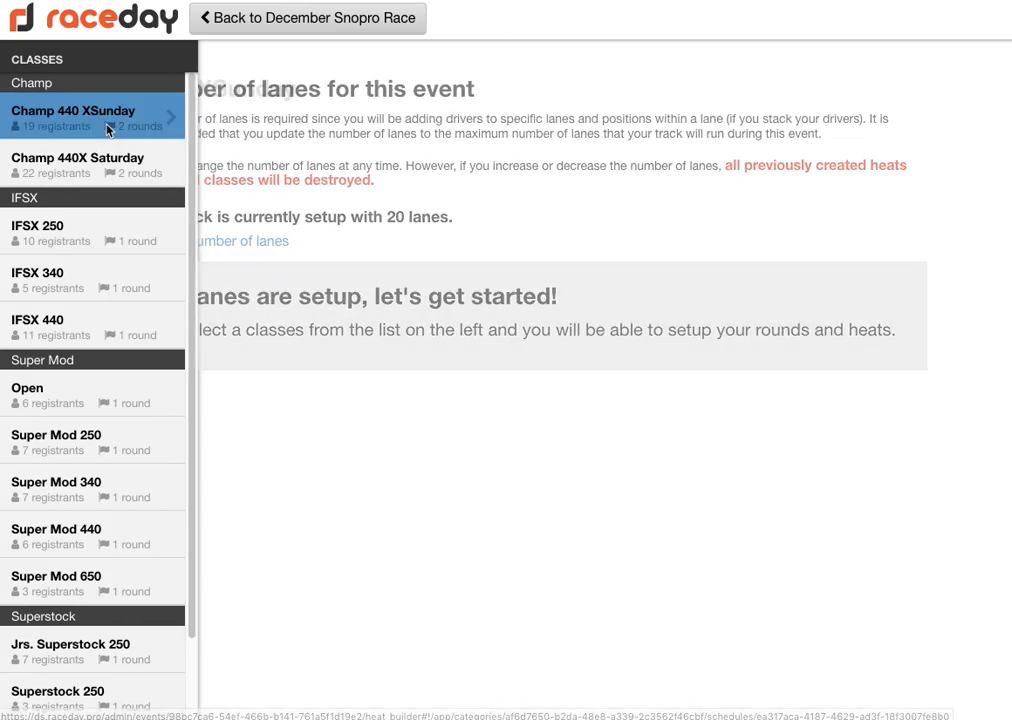
{"action": "scroll", "coordinate": [187, 275], "scroll_direction": "down", "scroll_amount": 8}
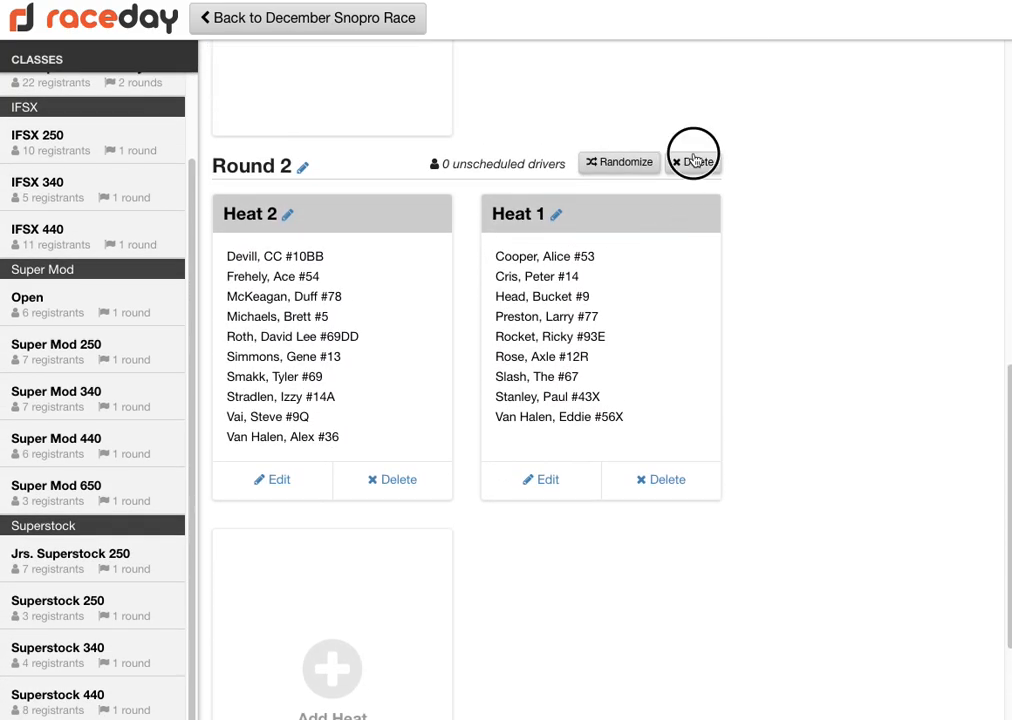
{"action": "left_click", "coordinate": [697, 162]}
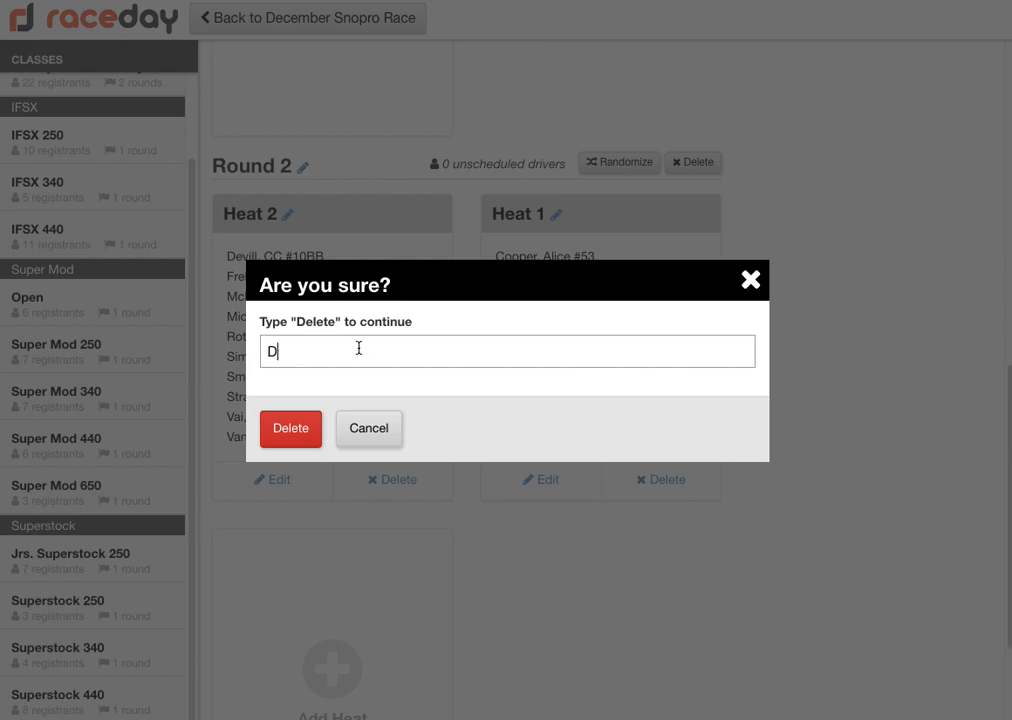
{"action": "type", "text": "De"}
{"action": "left_click", "coordinate": [285, 373]}
{"action": "left_click", "coordinate": [266, 425]}
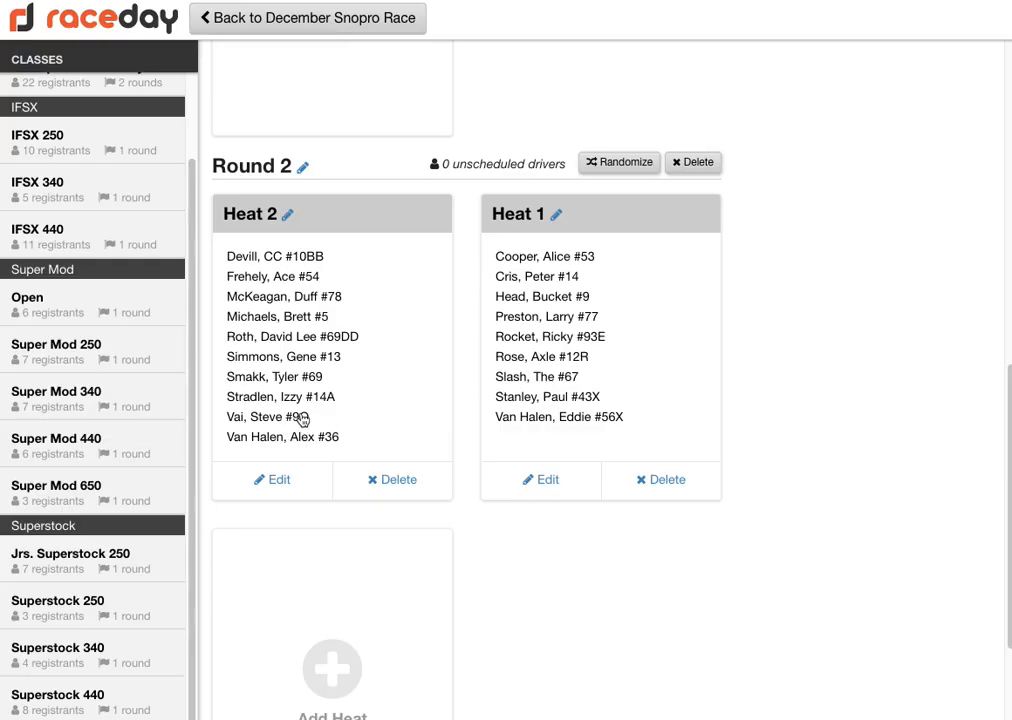
- Delete Heat 2 and the remaining heat from Round 1 of Champ 440 XSunday, confirming each with "Delete"
{"action": "scroll", "coordinate": [525, 433], "scroll_direction": "up", "scroll_amount": 3}
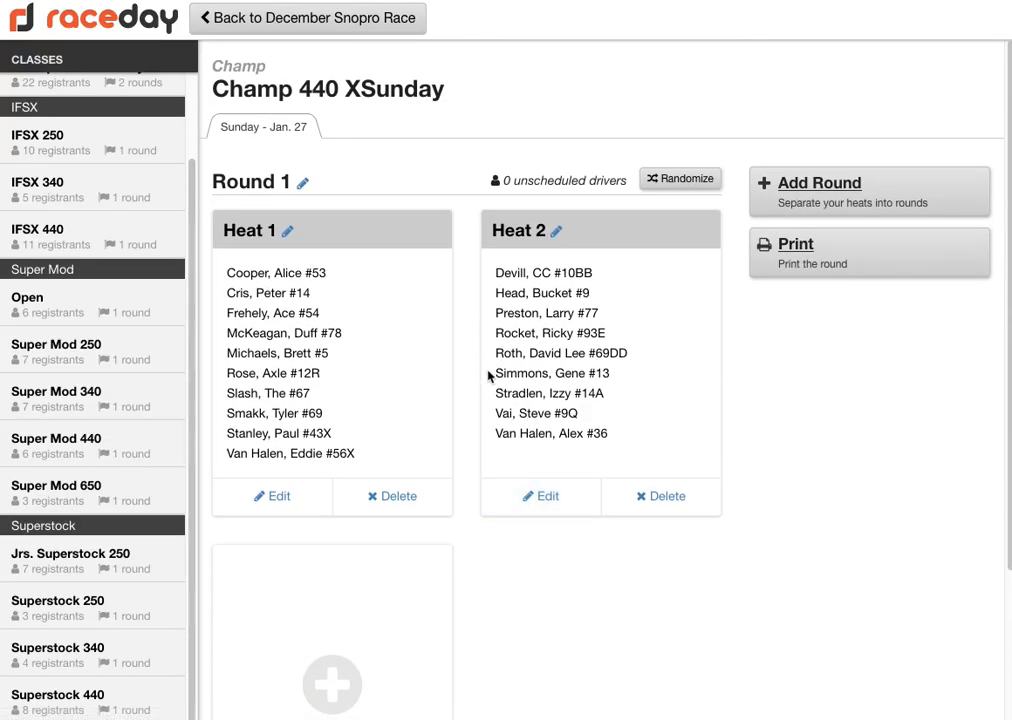
{"action": "left_click", "coordinate": [680, 500]}
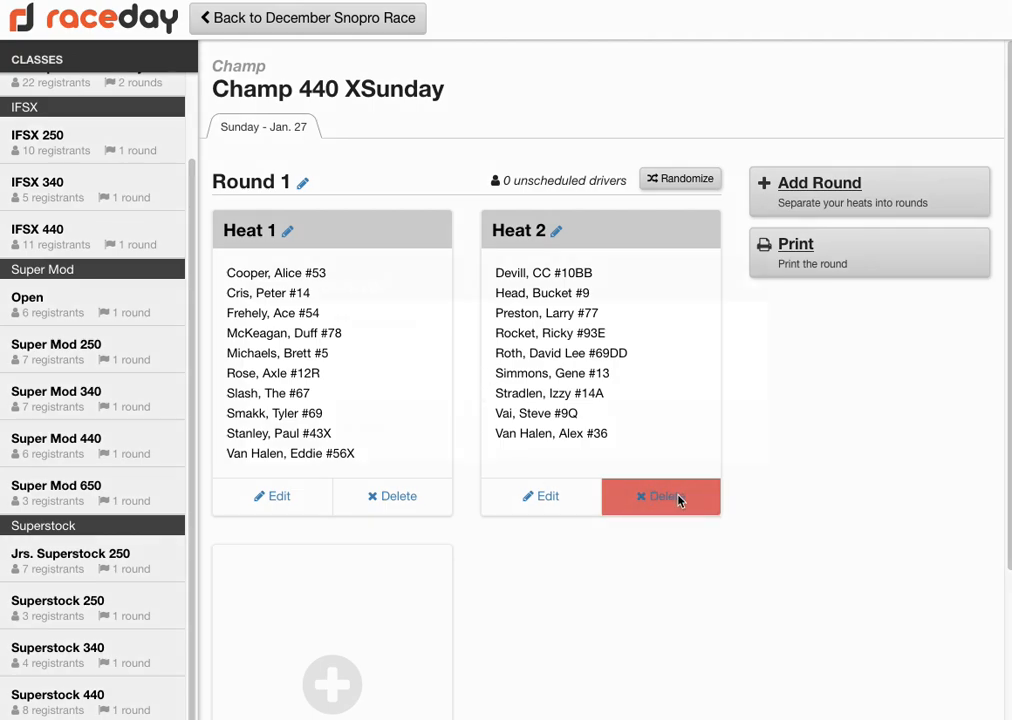
{"action": "type", "text": "De"}
{"action": "left_click", "coordinate": [350, 377]}
{"action": "left_click", "coordinate": [294, 438]}
{"action": "left_click", "coordinate": [395, 495]}
{"action": "type", "text": "De"}
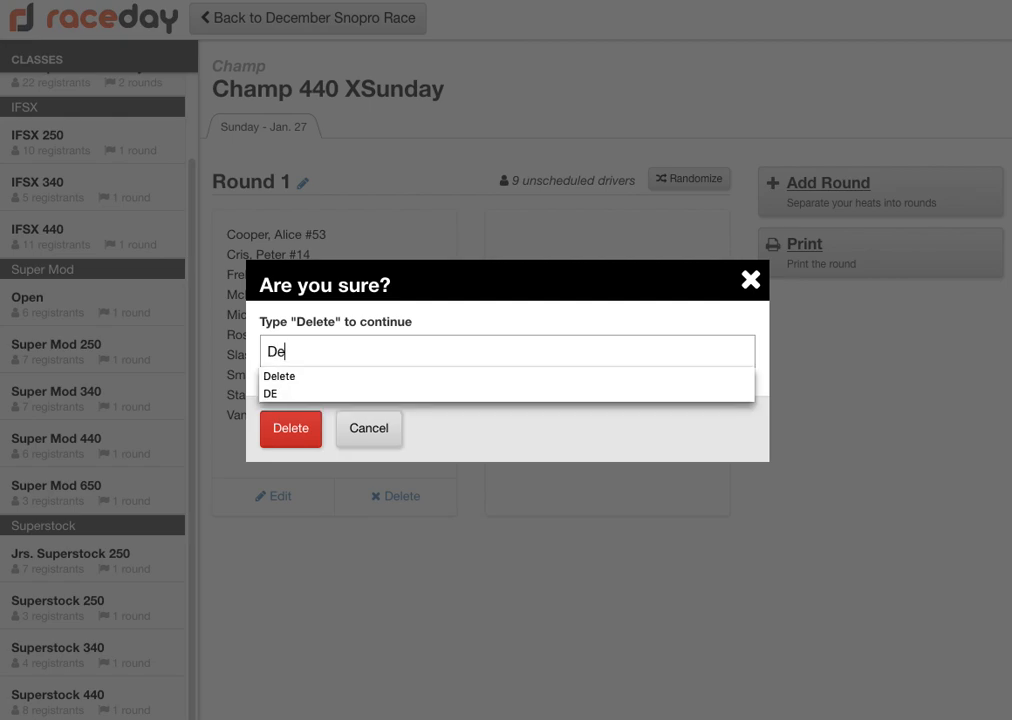
{"action": "left_click", "coordinate": [289, 377]}
{"action": "left_click", "coordinate": [291, 446]}
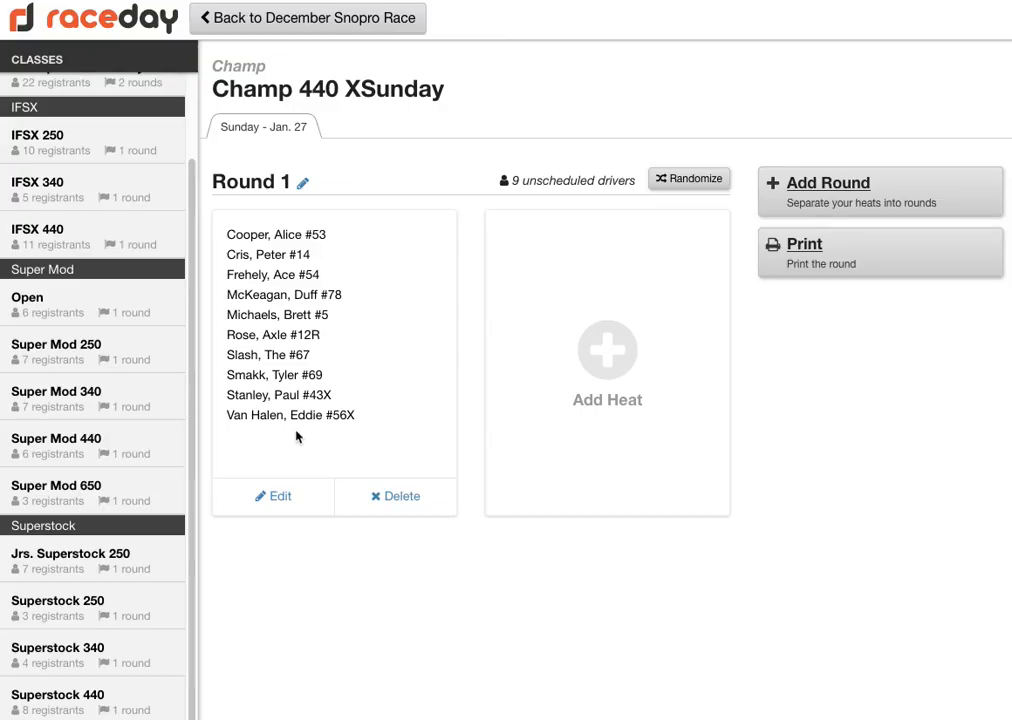
- Rename Round 1 of Champ 440 XSunday as LCQ
{"action": "left_click", "coordinate": [302, 183]}
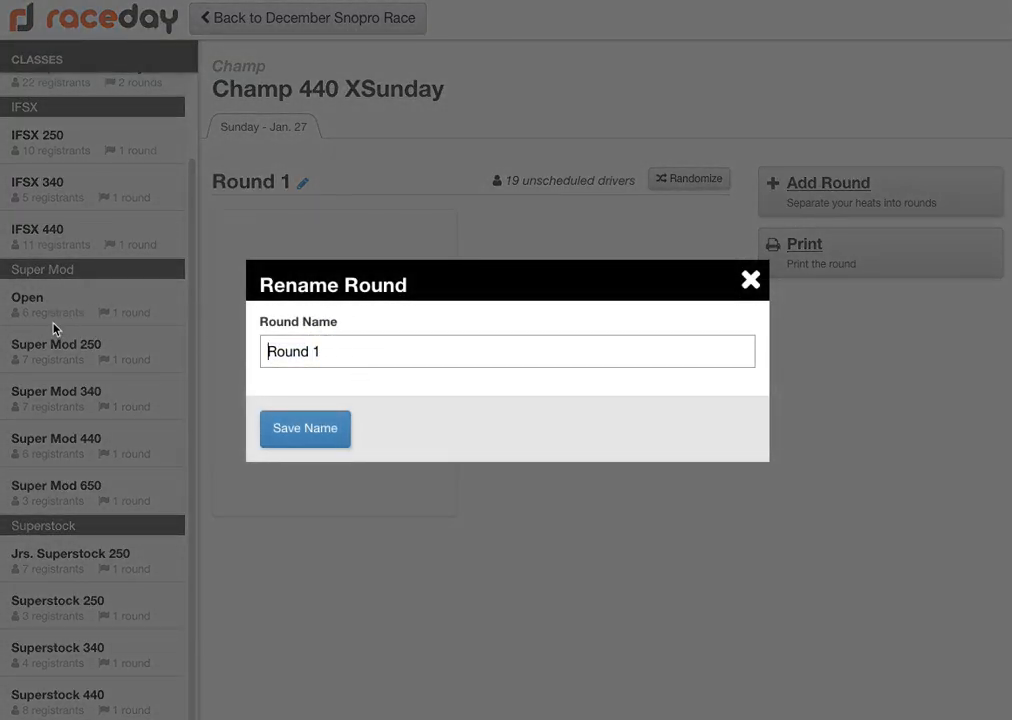
{"action": "left_click_drag", "start_coordinate": [335, 352], "coordinate": [186, 340]}
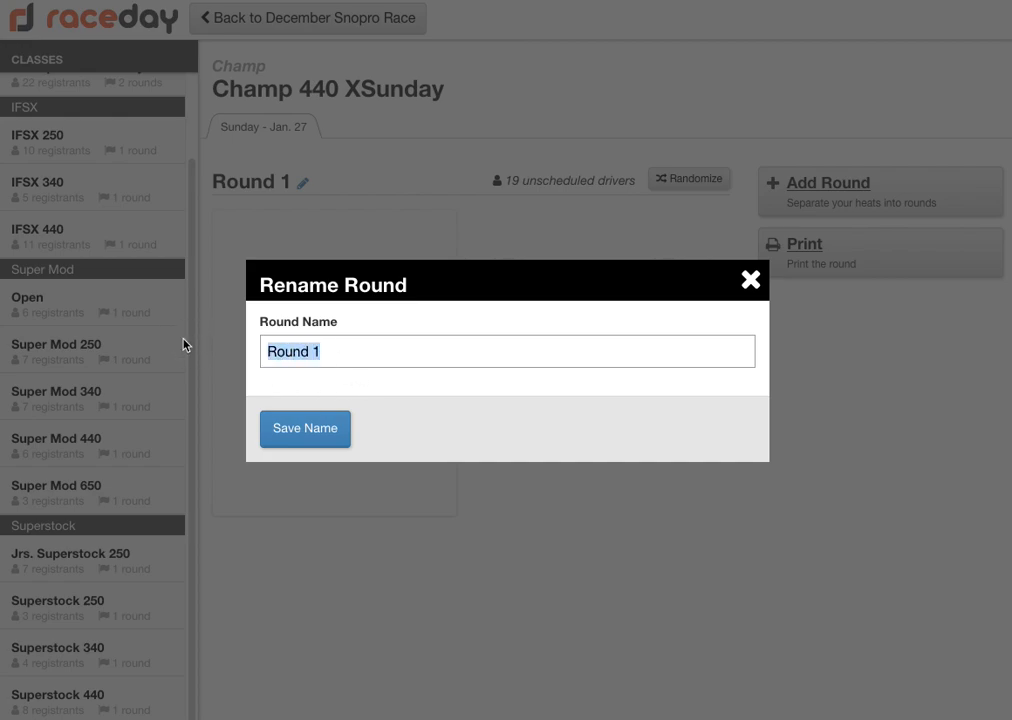
{"action": "type", "text": "LCQ"}
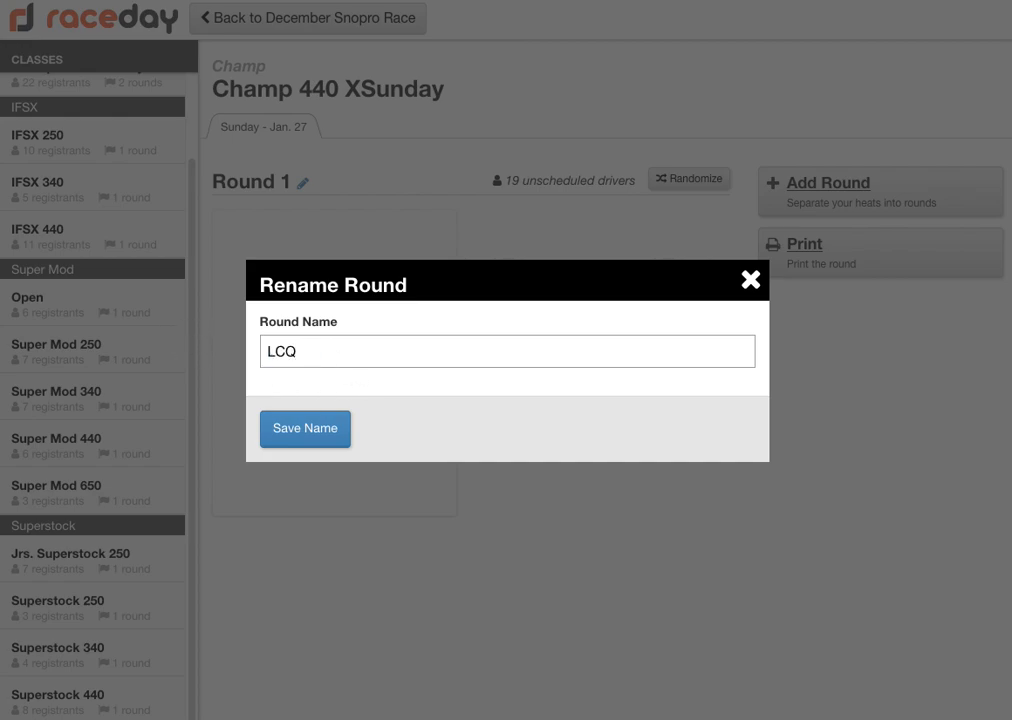
{"action": "left_click", "coordinate": [319, 427]}
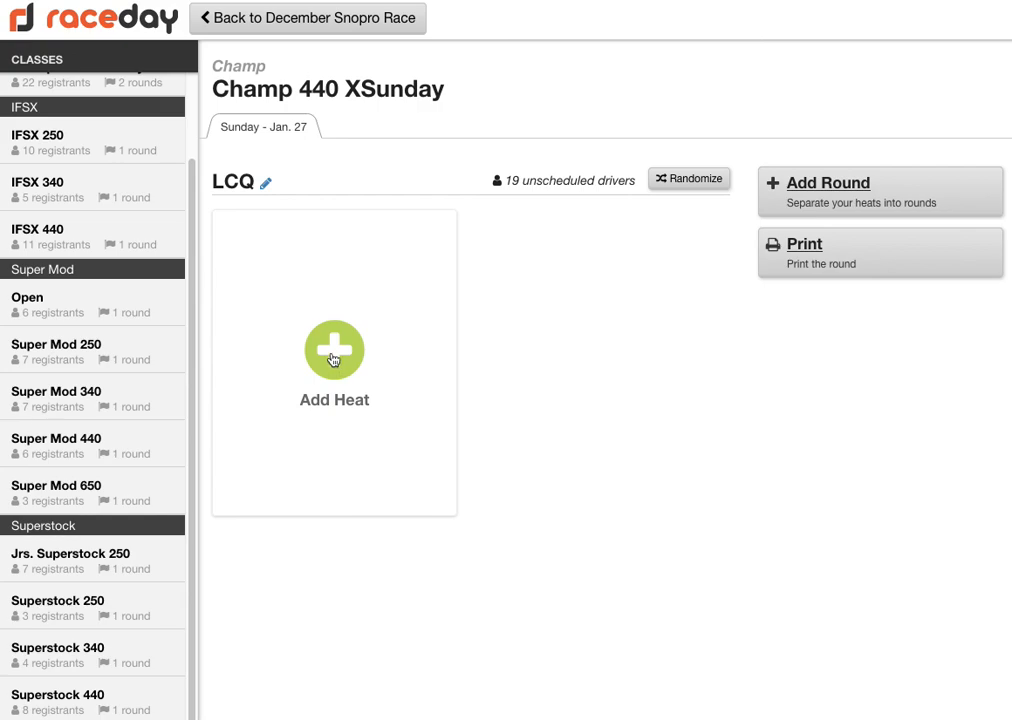
- Add a heat to the LCQ round with drivers #78, #43X and #54 in position 1 of lanes 1 to 3, and finish it
{"action": "left_click", "coordinate": [334, 354]}
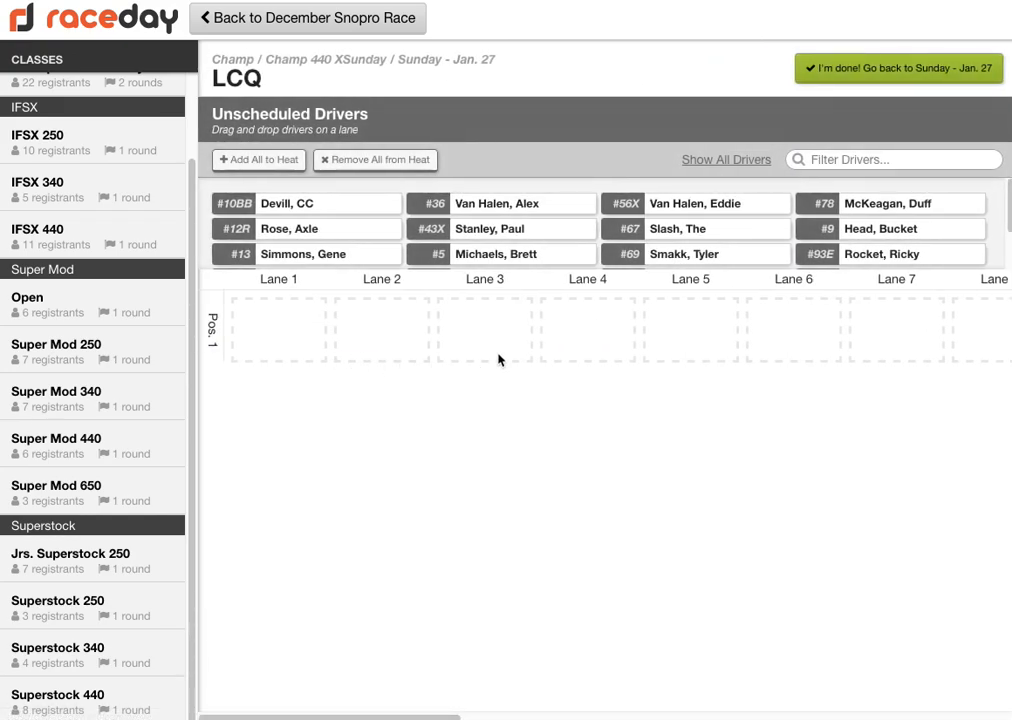
{"action": "left_click_drag", "start_coordinate": [904, 205], "coordinate": [305, 328]}
{"action": "left_click_drag", "start_coordinate": [498, 211], "coordinate": [395, 334]}
{"action": "left_click_drag", "start_coordinate": [505, 235], "coordinate": [495, 344]}
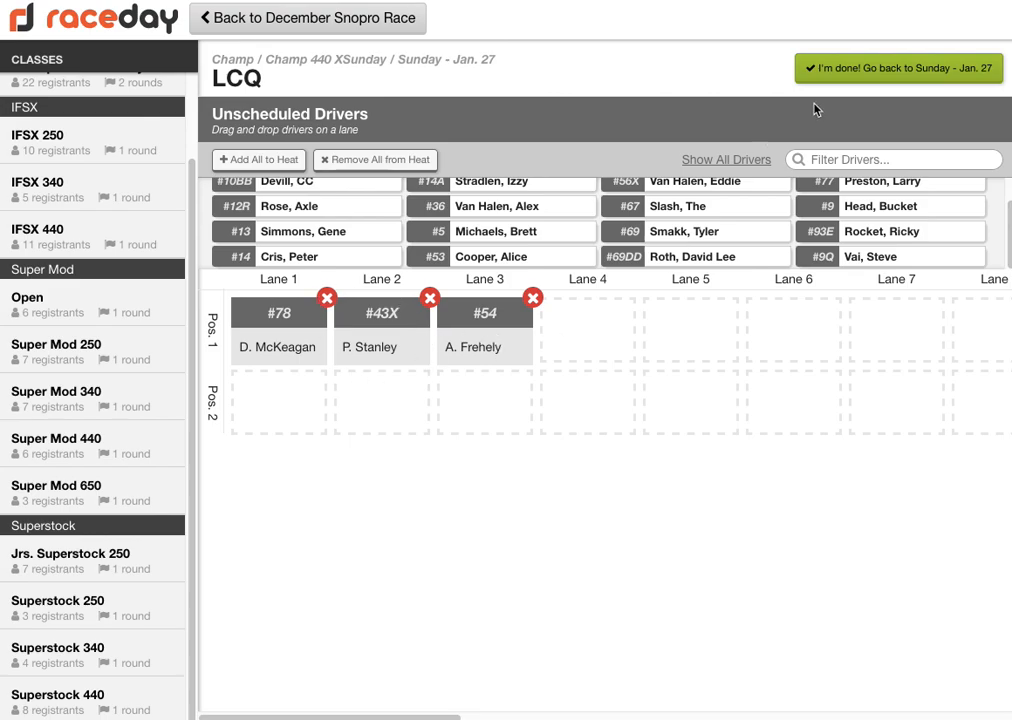
{"action": "left_click", "coordinate": [811, 71]}
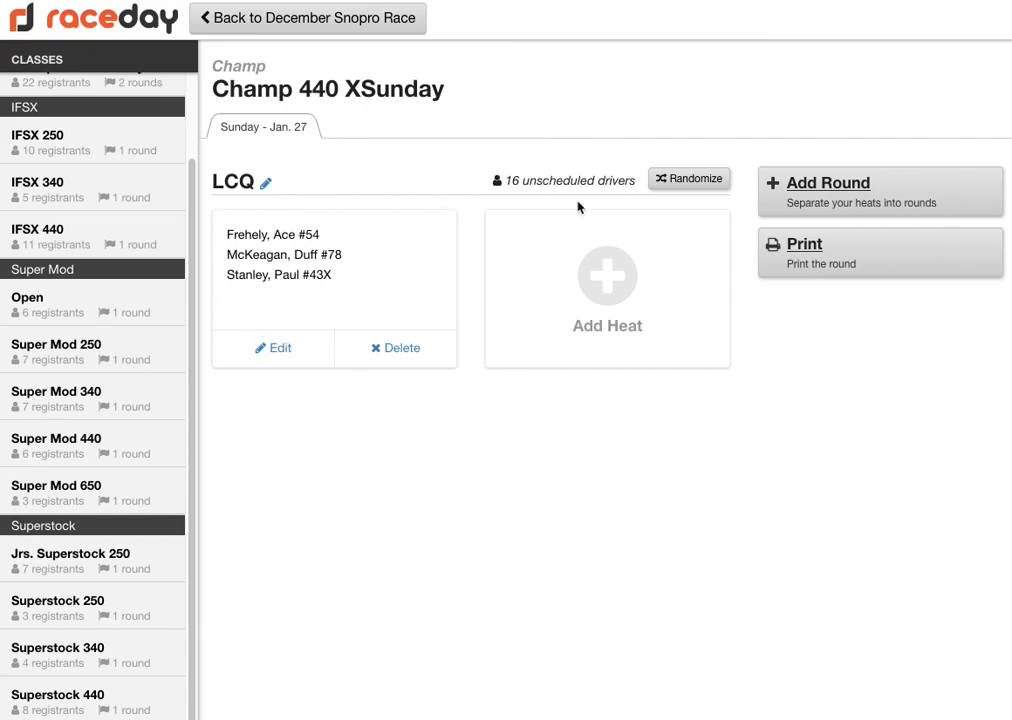
- Add a second round to Champ 440 XSunday and rename it FINAL
{"action": "left_click", "coordinate": [806, 190]}
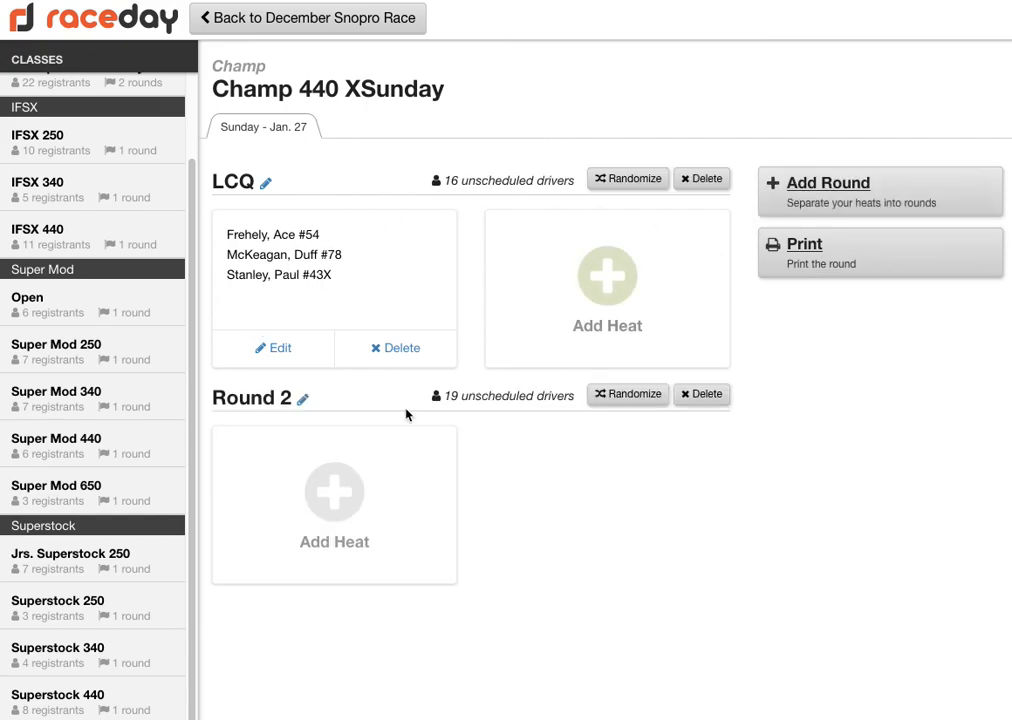
{"action": "left_click", "coordinate": [303, 402]}
{"action": "left_click_drag", "start_coordinate": [330, 348], "coordinate": [157, 357]}
{"action": "type", "text": "FINA"}
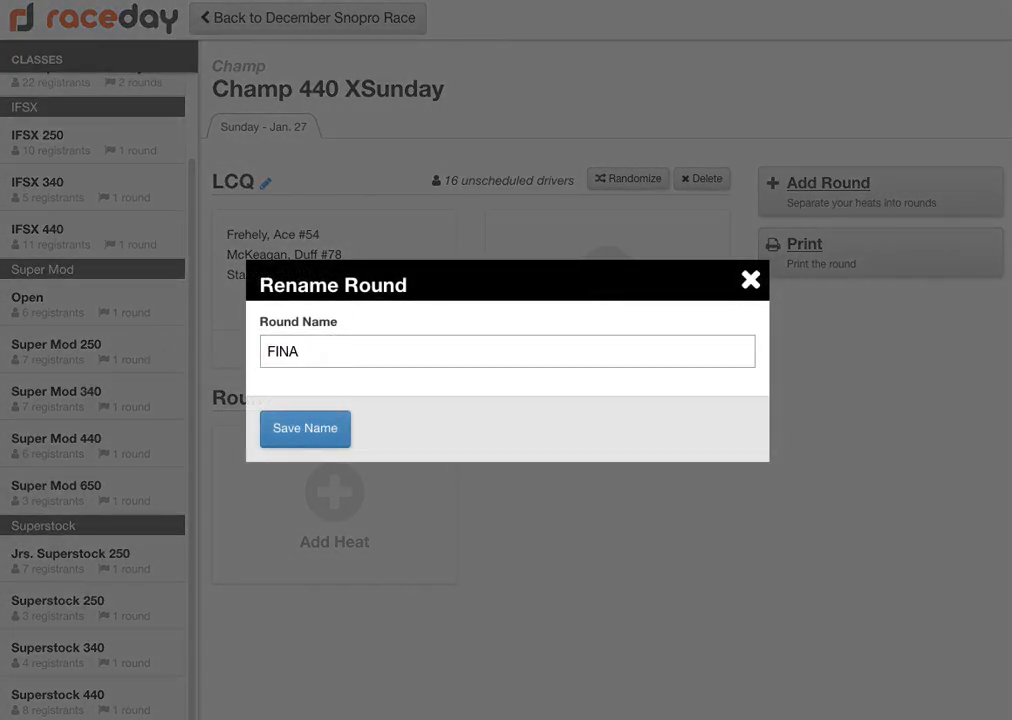
{"action": "type", "text": "L"}
{"action": "left_click", "coordinate": [342, 436]}
- Add a heat to the FINAL round and place drivers #12R, #53, #56X, #69 and #69DD in position 1 of lanes 1 to 5
{"action": "left_click", "coordinate": [334, 486]}
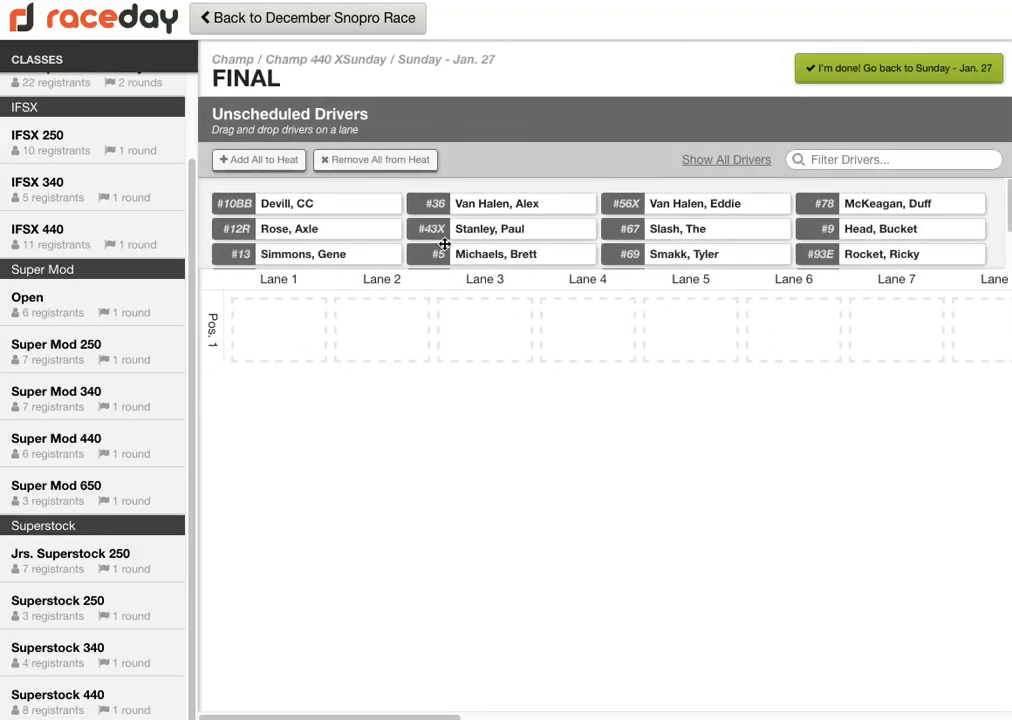
{"action": "left_click_drag", "start_coordinate": [342, 234], "coordinate": [289, 321]}
{"action": "left_click_drag", "start_coordinate": [507, 225], "coordinate": [424, 318]}
{"action": "left_click_drag", "start_coordinate": [501, 237], "coordinate": [486, 314]}
{"action": "left_click_drag", "start_coordinate": [707, 215], "coordinate": [705, 334]}
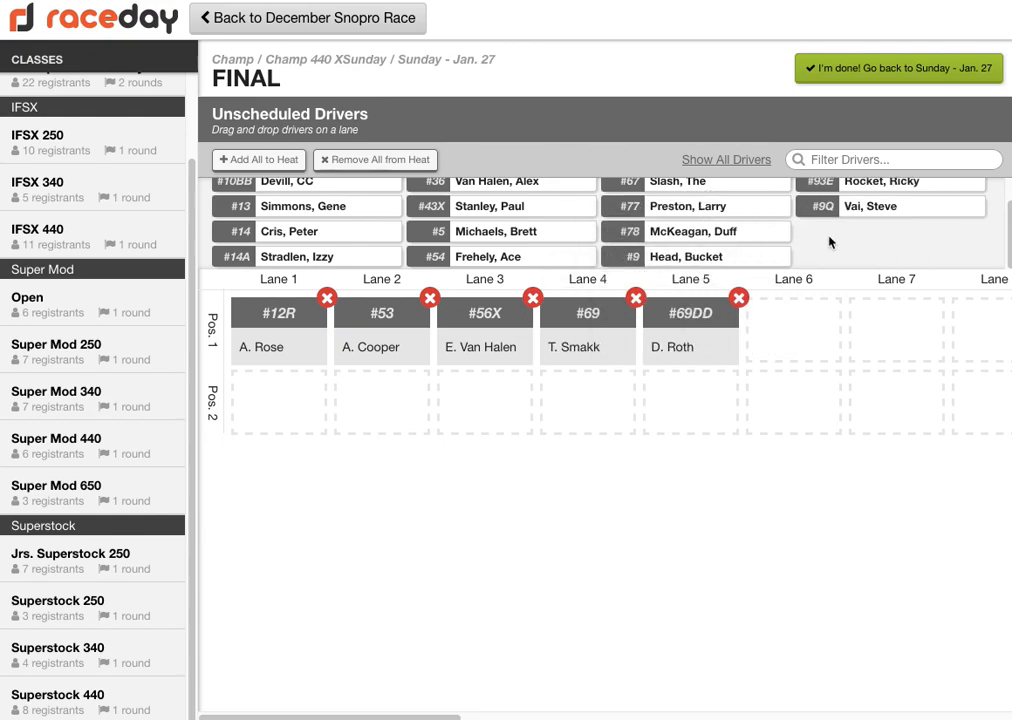
- Place drivers #9Q, #43X, #36, #5 and #77 in position 1 of lanes 6 to 10, and finish the FINAL heat
{"action": "left_click_drag", "start_coordinate": [864, 208], "coordinate": [790, 332]}
{"action": "left_click_drag", "start_coordinate": [540, 211], "coordinate": [921, 342]}
{"action": "left_click_drag", "start_coordinate": [533, 233], "coordinate": [986, 331]}
{"action": "left_click_drag", "start_coordinate": [450, 716], "coordinate": [698, 686]}
{"action": "left_click_drag", "start_coordinate": [520, 224], "coordinate": [515, 315]}
{"action": "left_click_drag", "start_coordinate": [678, 215], "coordinate": [630, 335]}
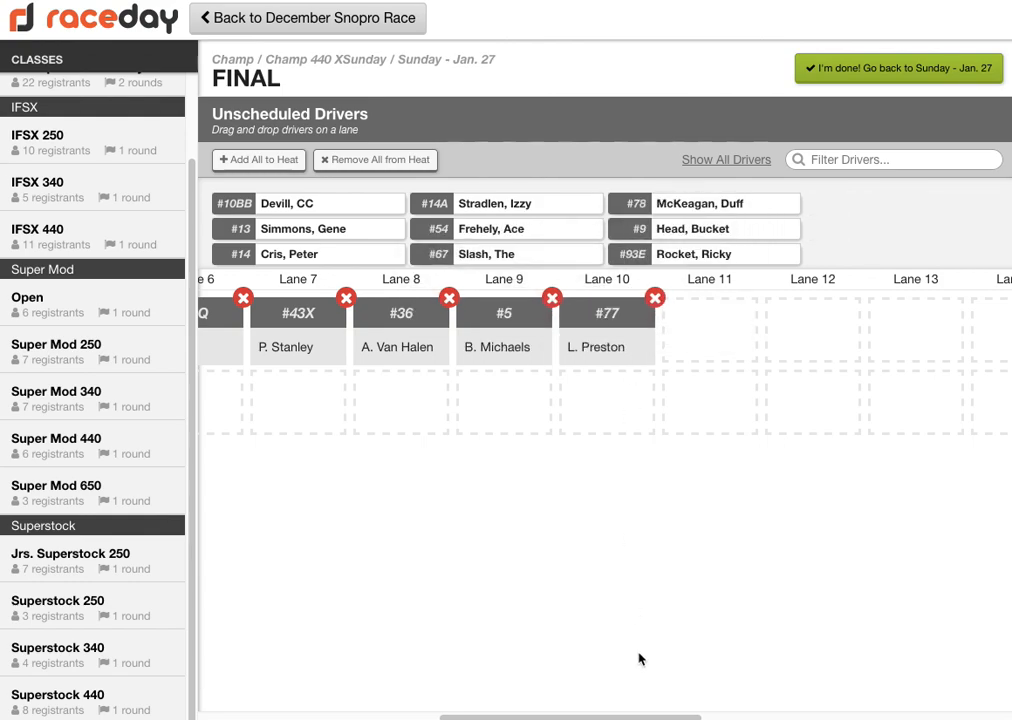
{"action": "left_click_drag", "start_coordinate": [592, 714], "coordinate": [208, 688]}
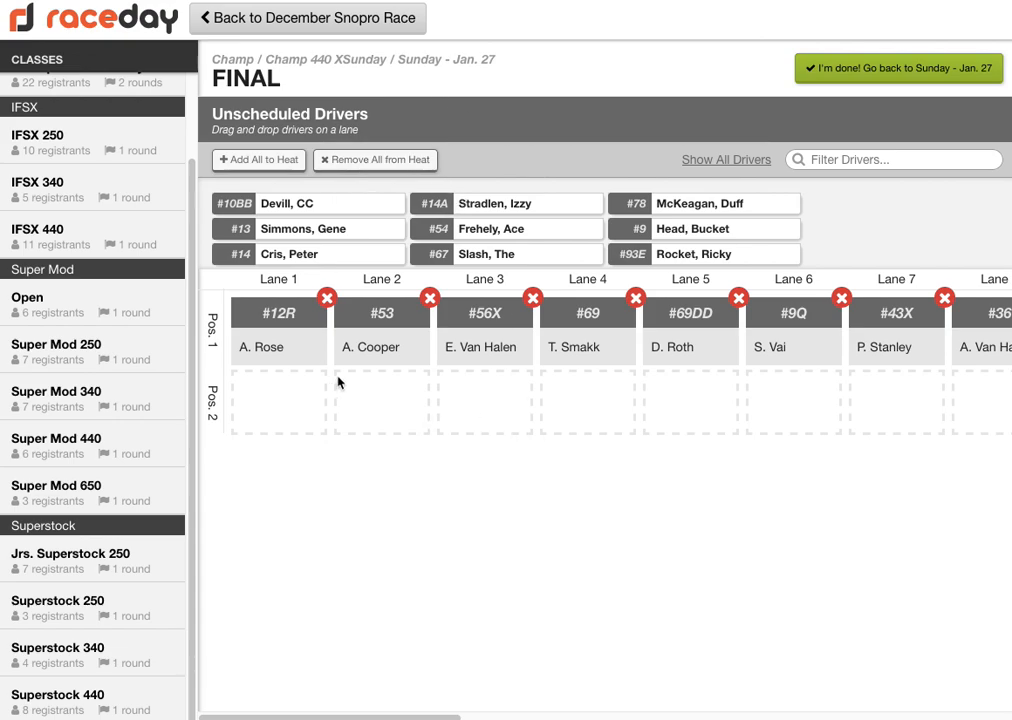
{"action": "left_click", "coordinate": [919, 69]}
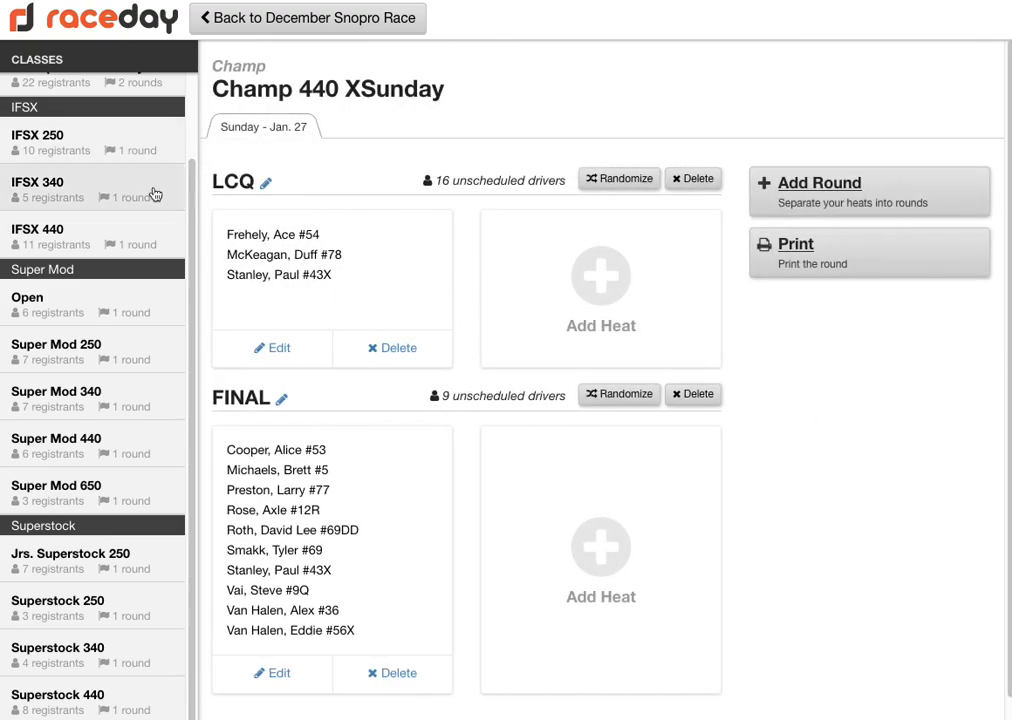
- Delete Round 2 from the Champ 440X Saturday class, confirming with "Delete"
{"action": "scroll", "coordinate": [149, 194], "scroll_direction": "up", "scroll_amount": 2}
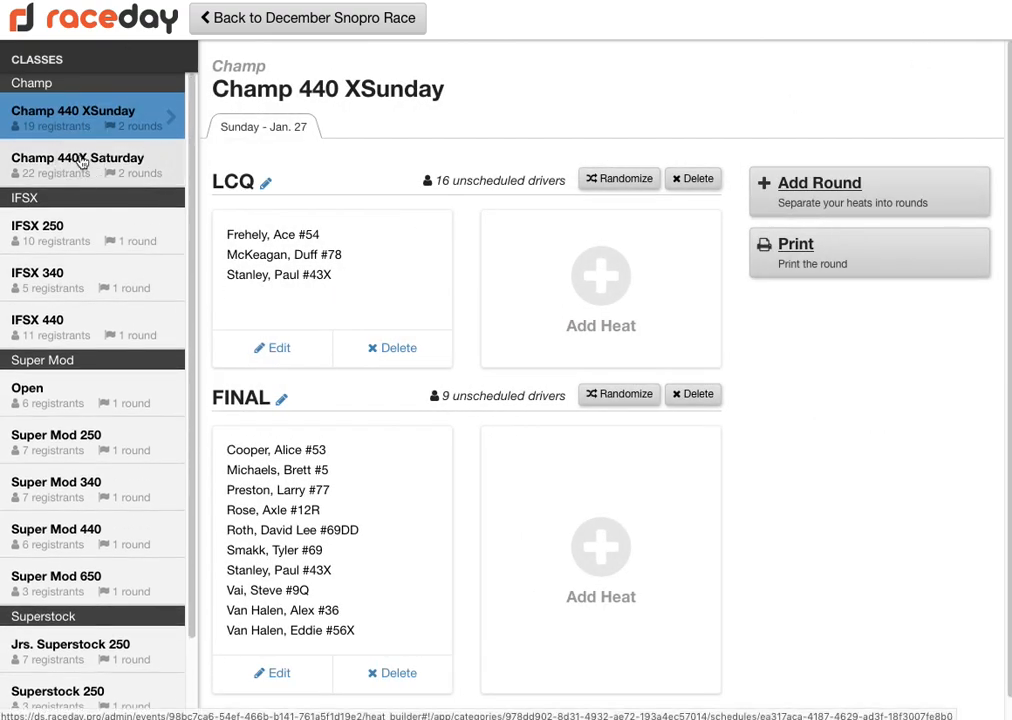
{"action": "left_click", "coordinate": [150, 158]}
{"action": "scroll", "coordinate": [322, 372], "scroll_direction": "down", "scroll_amount": 5}
{"action": "scroll", "coordinate": [322, 372], "scroll_direction": "down", "scroll_amount": 5}
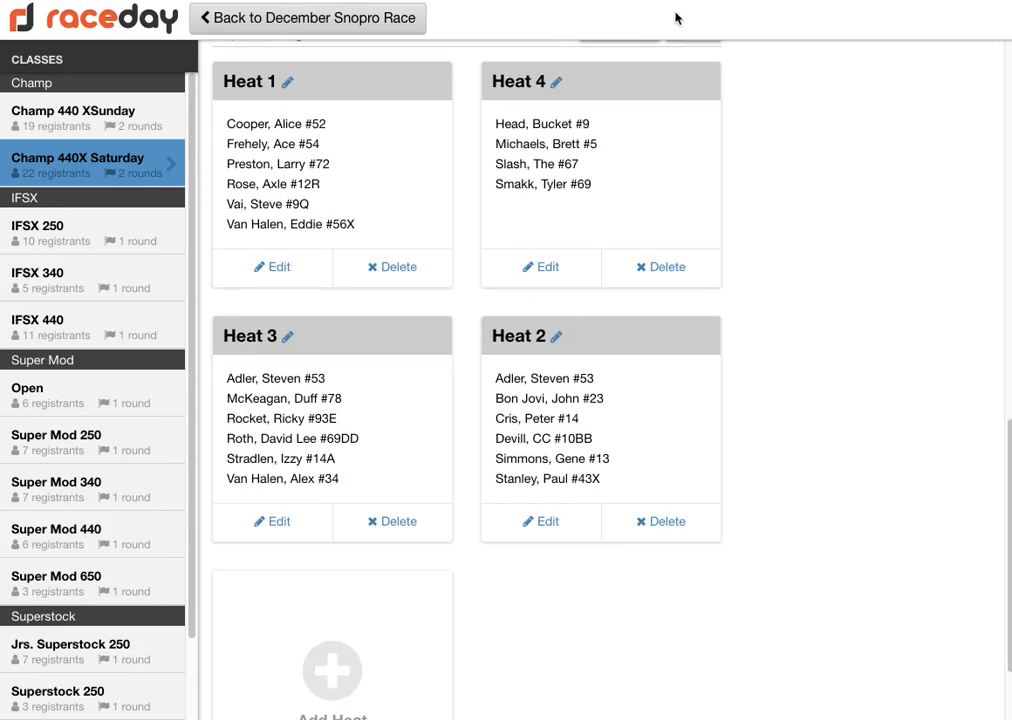
{"action": "scroll", "coordinate": [617, 181], "scroll_direction": "up", "scroll_amount": 3}
{"action": "left_click", "coordinate": [690, 274]}
{"action": "type", "text": "De"}
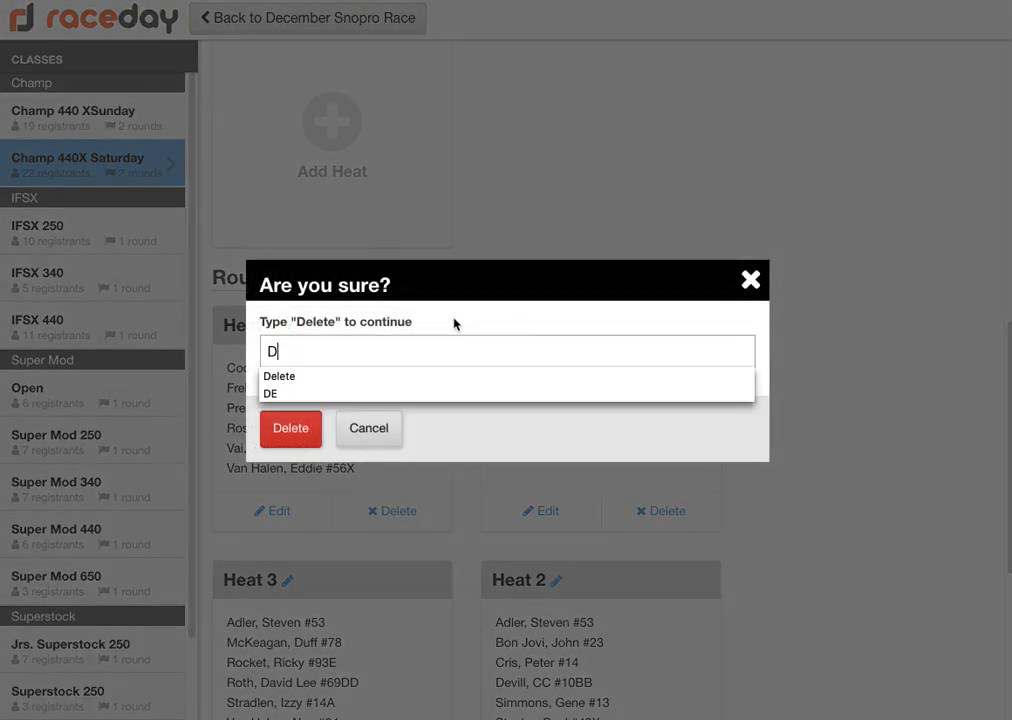
{"action": "left_click", "coordinate": [283, 378]}
{"action": "left_click", "coordinate": [295, 430]}
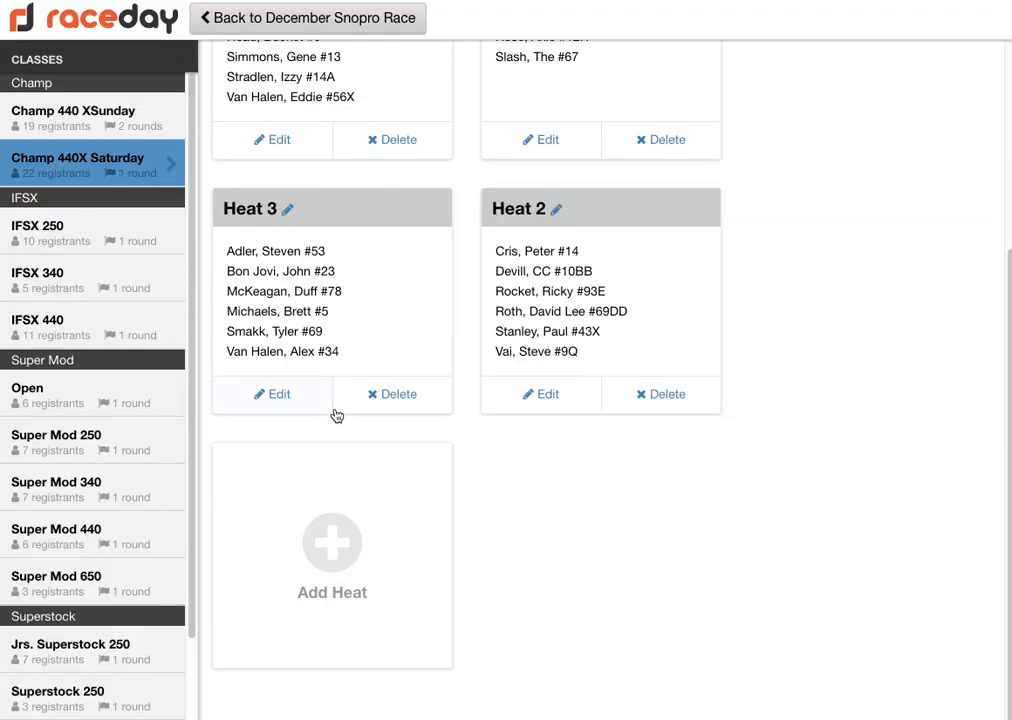
- Delete Heat 2 and Heat 3 from Round 1 of Champ 440X Saturday, confirming each with "Delete"
{"action": "left_click", "coordinate": [650, 668]}
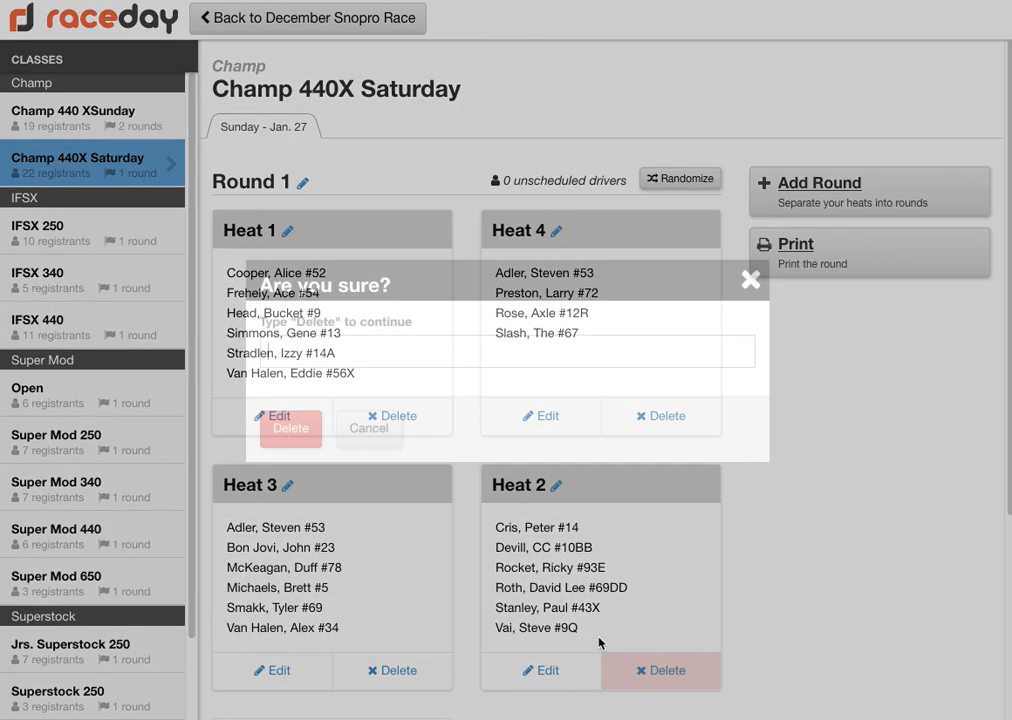
{"action": "type", "text": "De"}
{"action": "left_click", "coordinate": [302, 378]}
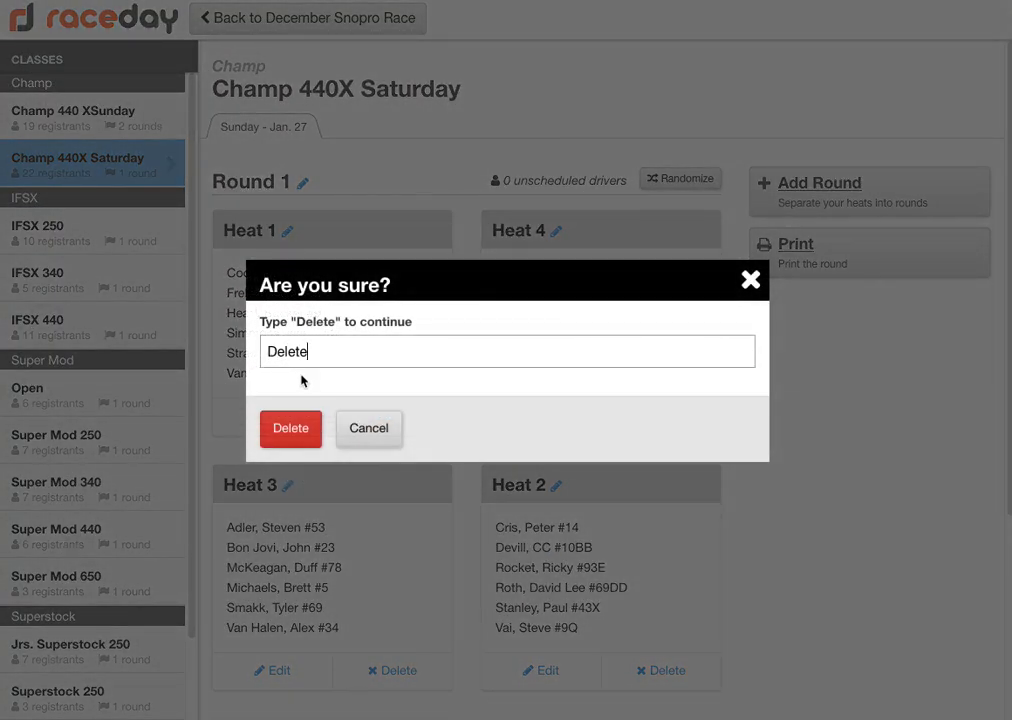
{"action": "left_click", "coordinate": [292, 430]}
{"action": "left_click", "coordinate": [390, 668]}
{"action": "type", "text": "De"}
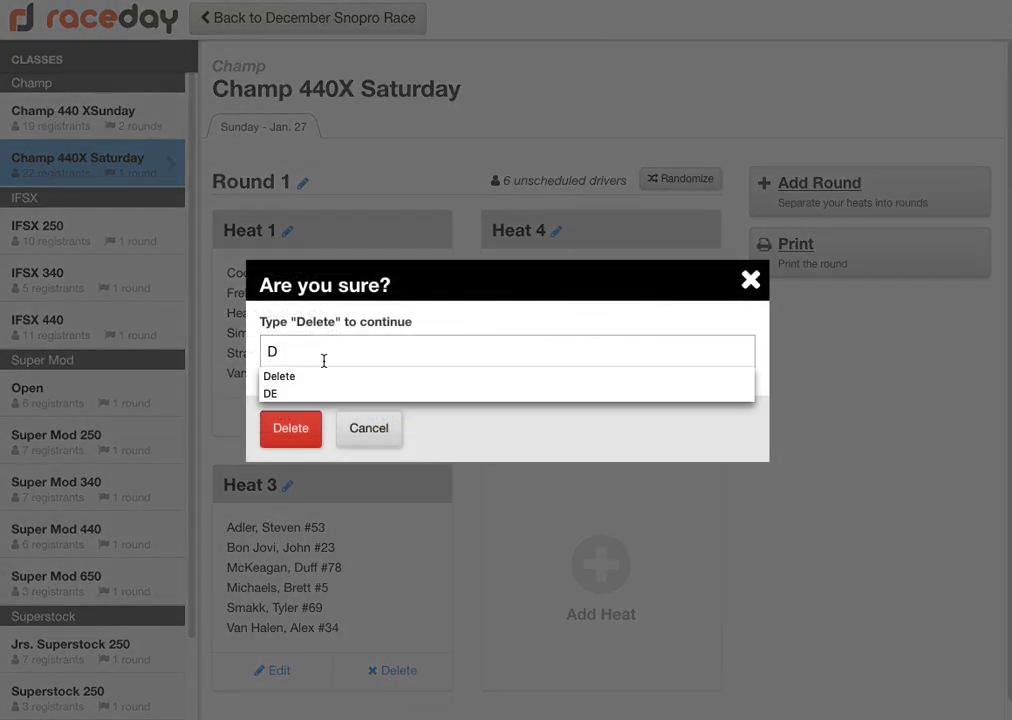
{"action": "left_click", "coordinate": [289, 379]}
{"action": "left_click", "coordinate": [291, 429]}
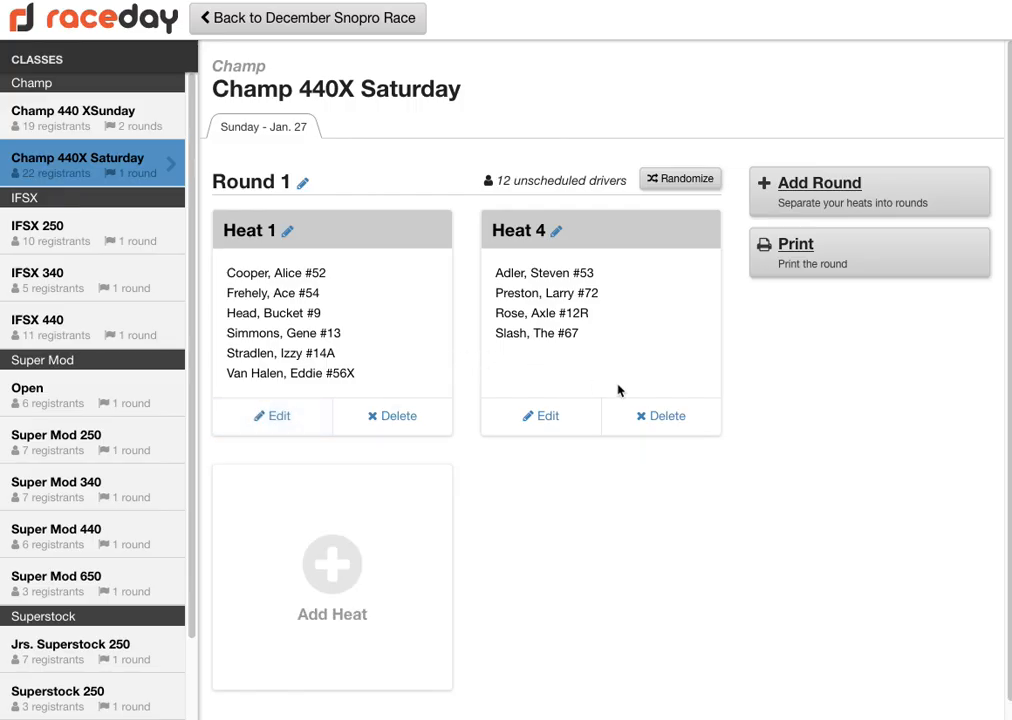
- Delete the remaining Heat 4 and Heat 1 from Champ 440X Saturday's Round 1, confirming each with "Delete"
{"action": "left_click", "coordinate": [660, 415]}
{"action": "type", "text": "De"}
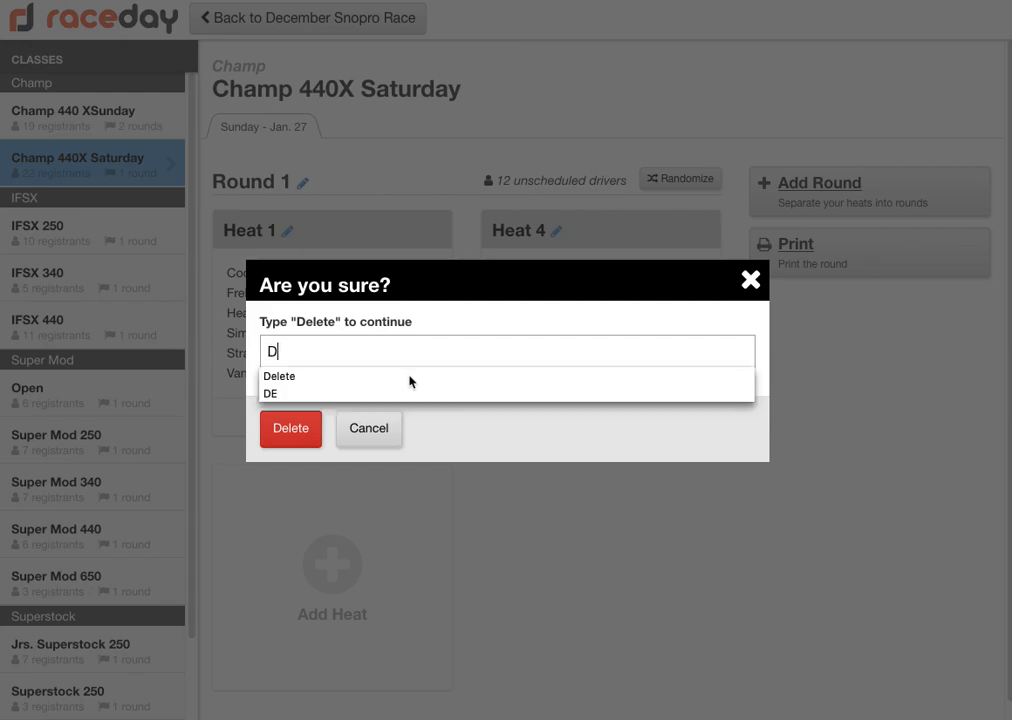
{"action": "left_click", "coordinate": [285, 380]}
{"action": "left_click", "coordinate": [312, 430]}
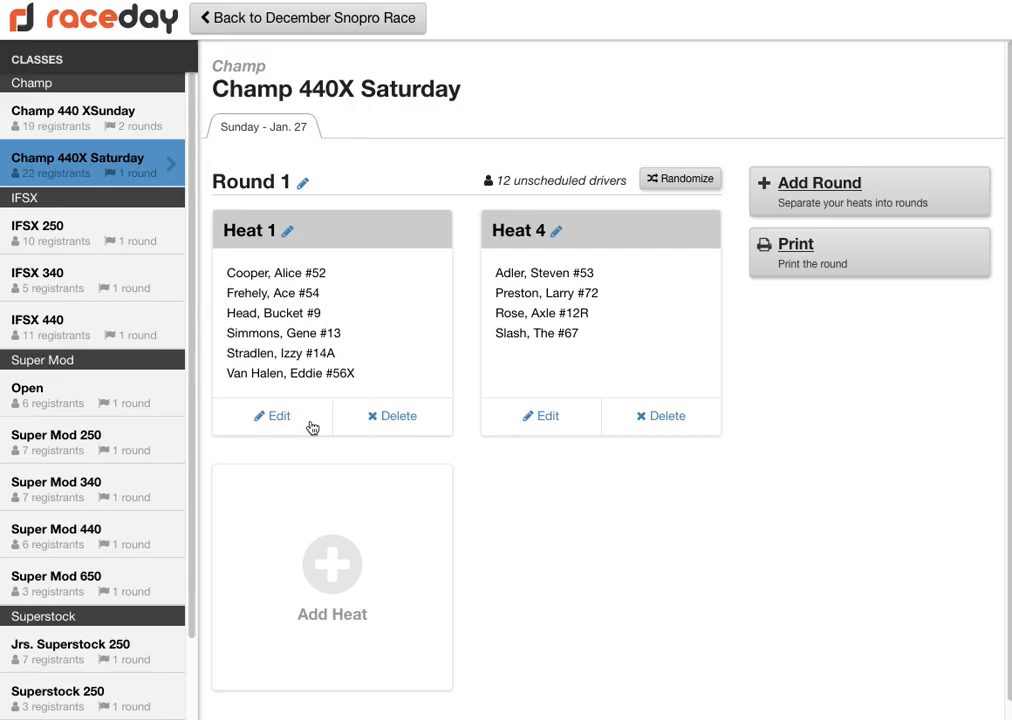
{"action": "left_click", "coordinate": [405, 420]}
{"action": "type", "text": "De"}
{"action": "left_click", "coordinate": [296, 372]}
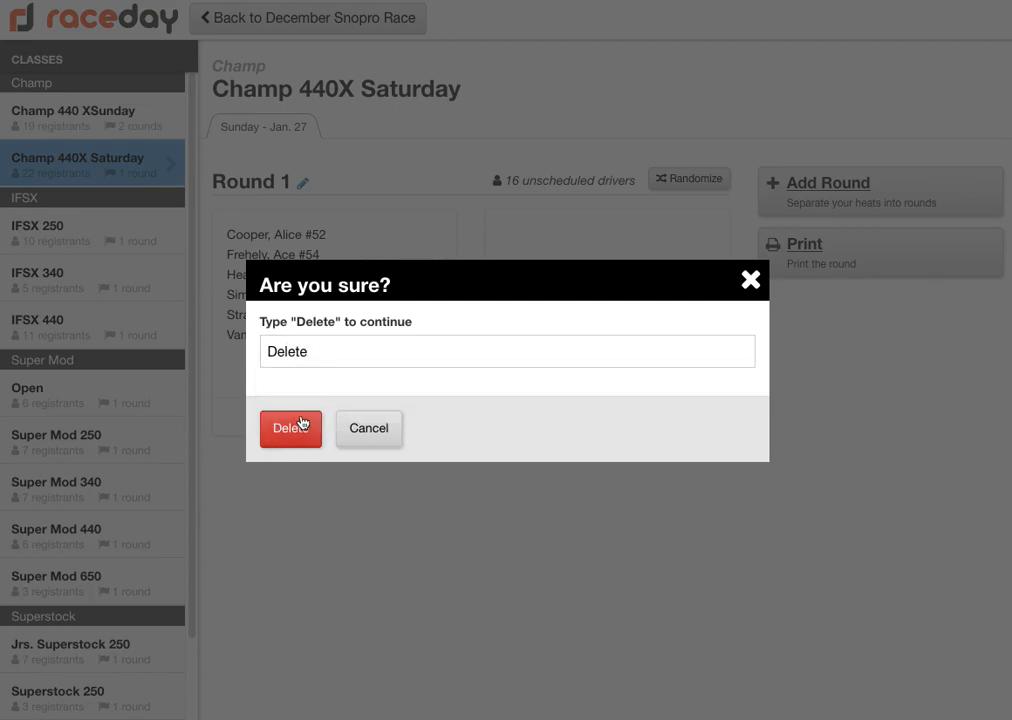
{"action": "left_click", "coordinate": [300, 425]}
- Rename Round 1 of Champ 440X Saturday as LCQ
{"action": "left_click", "coordinate": [304, 187]}
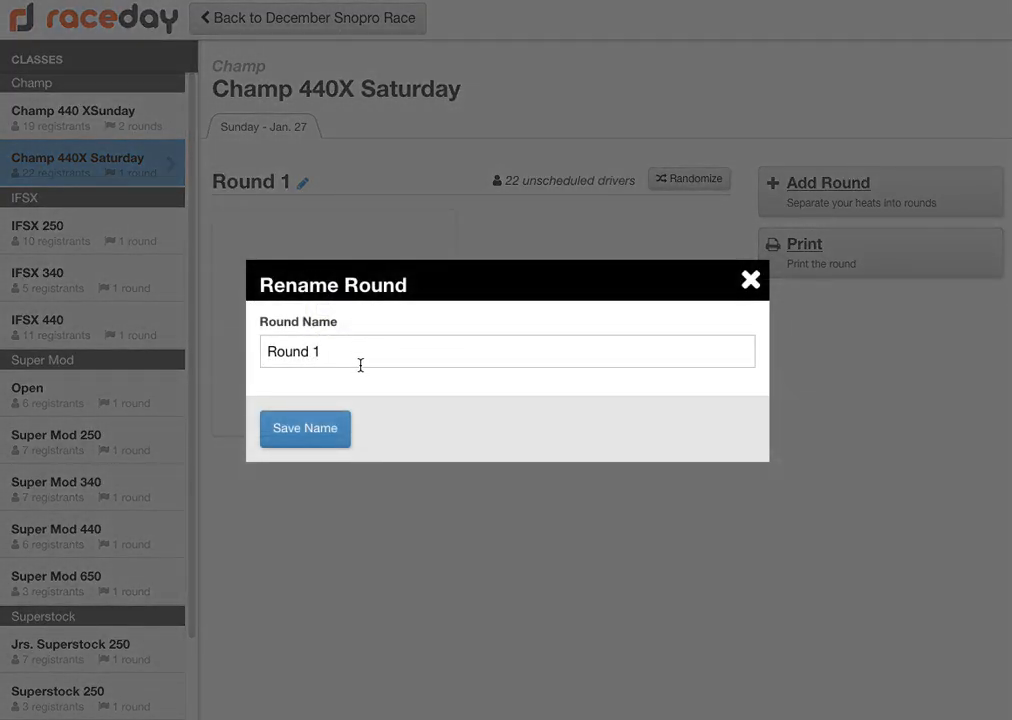
{"action": "type", "text": "LCQ"}
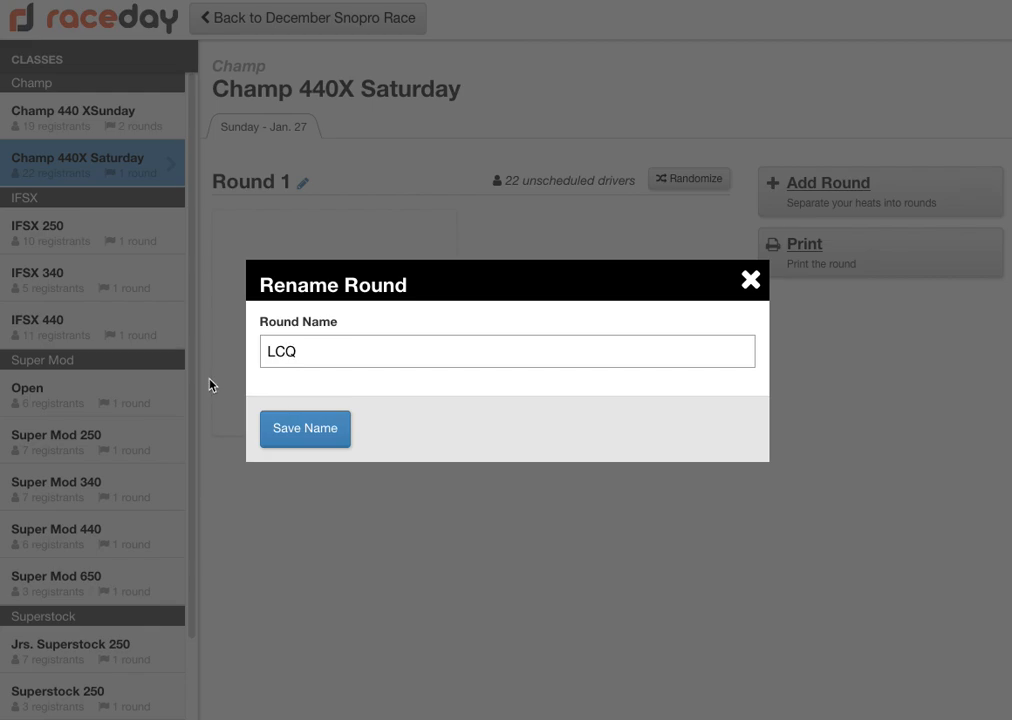
{"action": "left_click", "coordinate": [330, 429]}
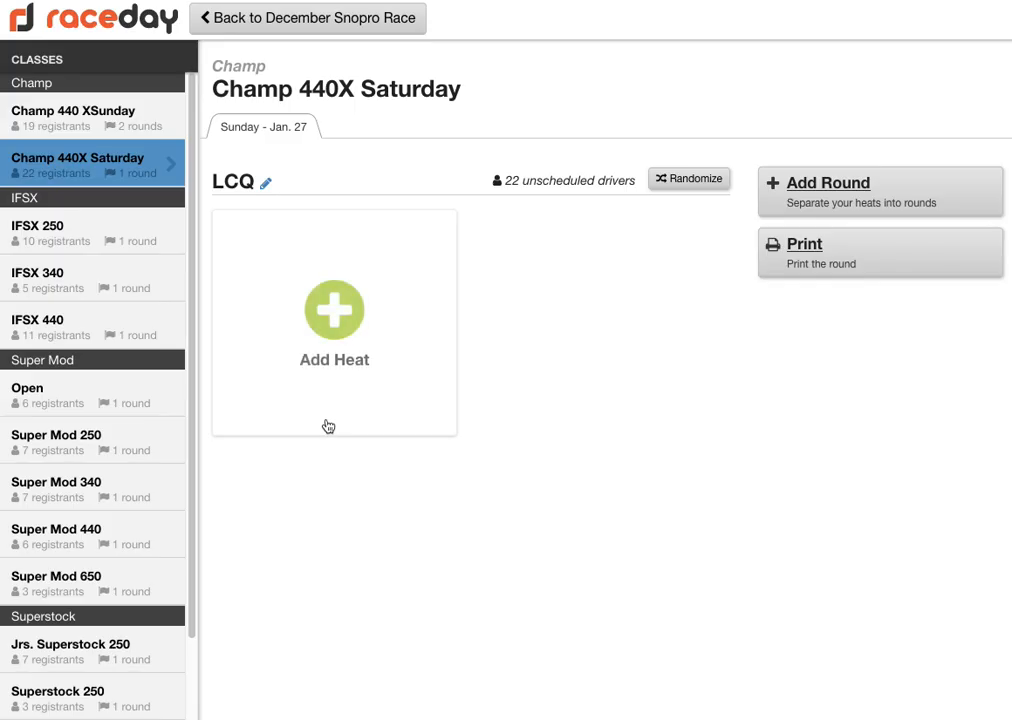
- Add a heat to the LCQ round, place drivers #5, #13 and #69DD in position 1 of lanes 1 to 3, and finish it
{"action": "left_click", "coordinate": [340, 313]}
{"action": "left_click_drag", "start_coordinate": [517, 252], "coordinate": [297, 323]}
{"action": "left_click_drag", "start_coordinate": [315, 219], "coordinate": [372, 345]}
{"action": "left_click_drag", "start_coordinate": [682, 257], "coordinate": [529, 342]}
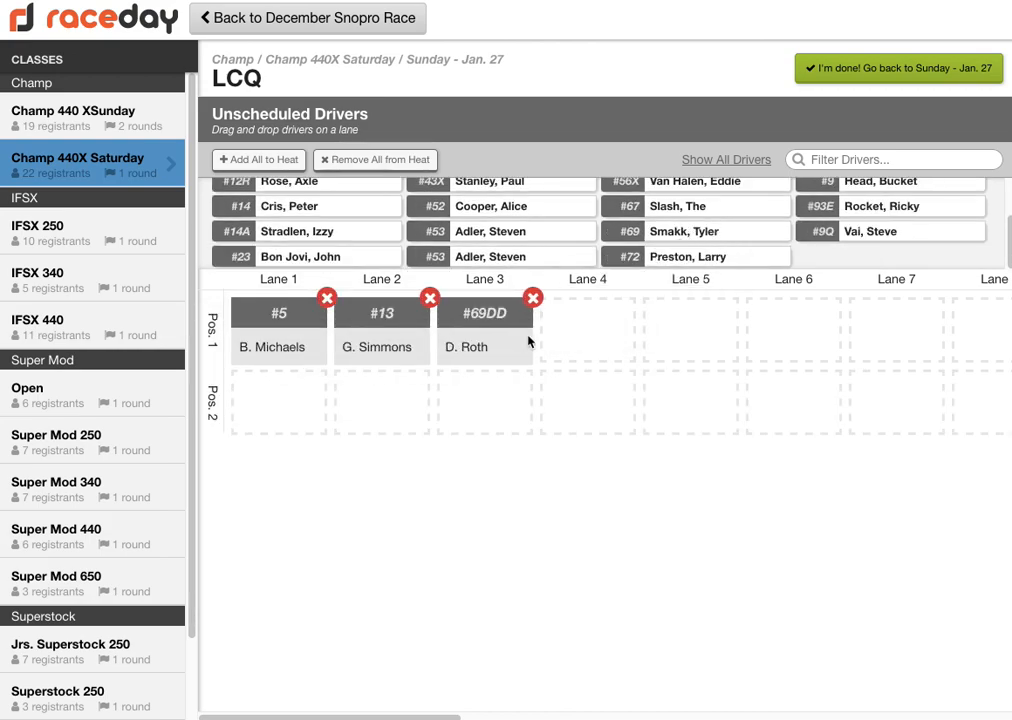
{"action": "left_click", "coordinate": [899, 66]}
- Add a second round to Champ 440X Saturday and rename it FINAL
{"action": "left_click", "coordinate": [795, 185]}
{"action": "left_click", "coordinate": [302, 402]}
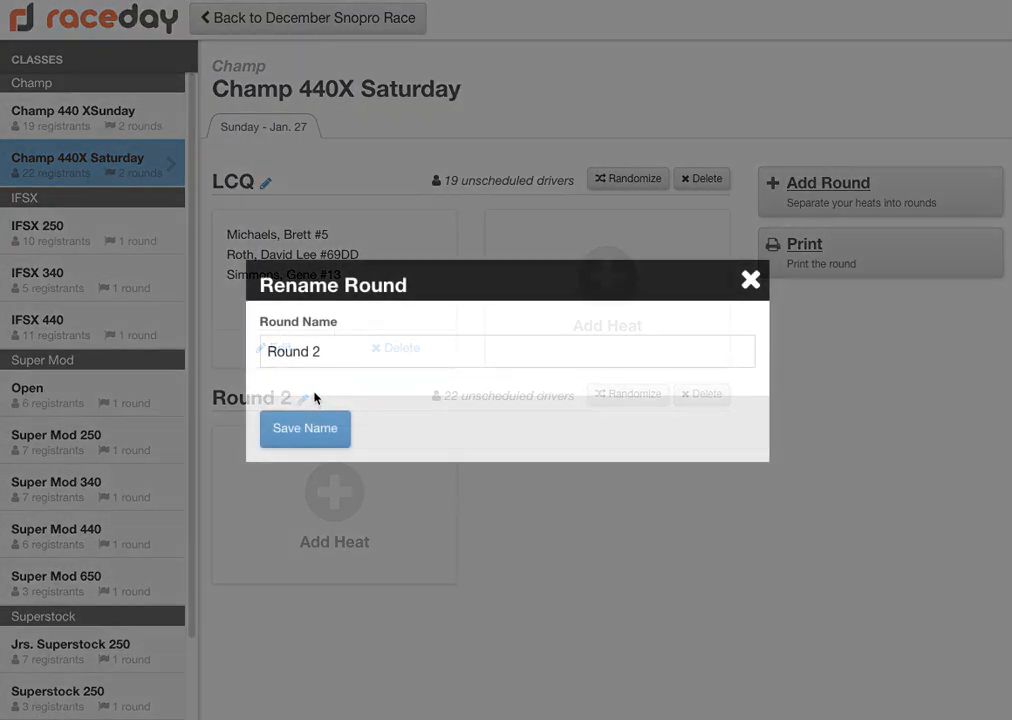
{"action": "left_click_drag", "start_coordinate": [355, 346], "coordinate": [140, 323]}
{"action": "type", "text": "FINAL"}
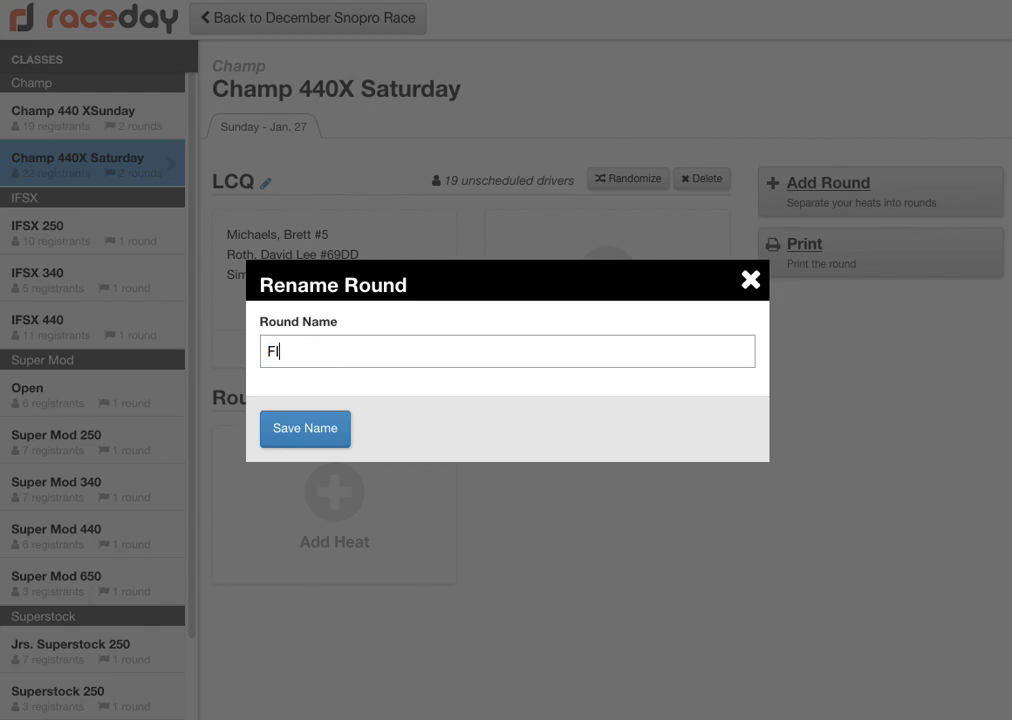
{"action": "left_click", "coordinate": [281, 428]}
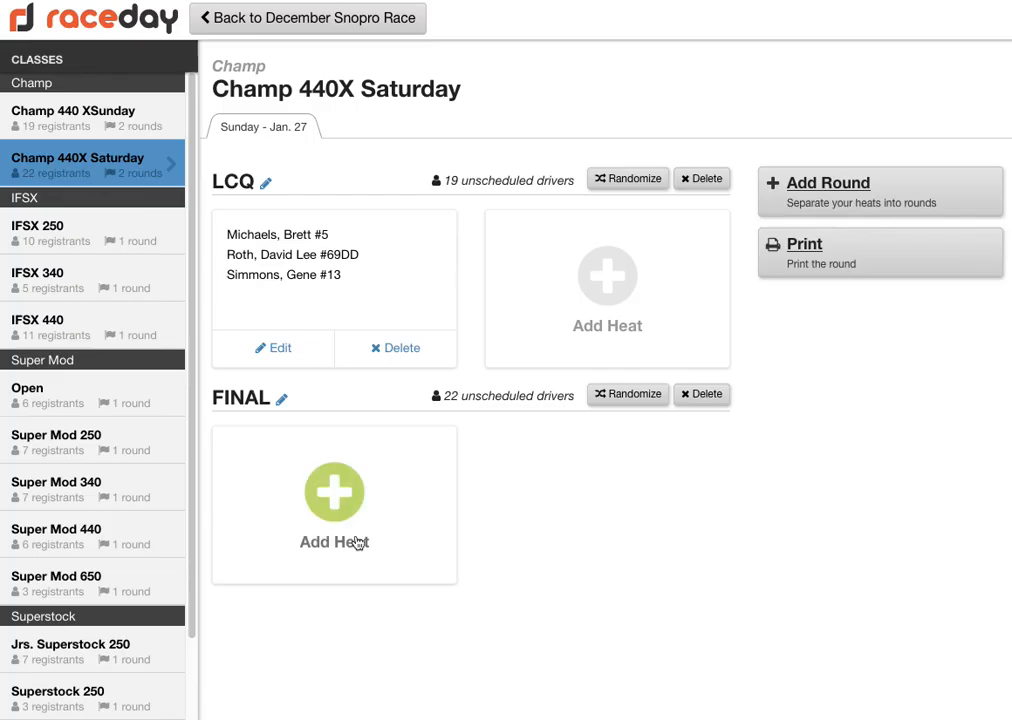
- Add a heat to the FINAL round with drivers #10BB, #13, #14A, #34, #5, both #53 entries, #56X, #72 and #9Q, and finish it
{"action": "left_click", "coordinate": [339, 434]}
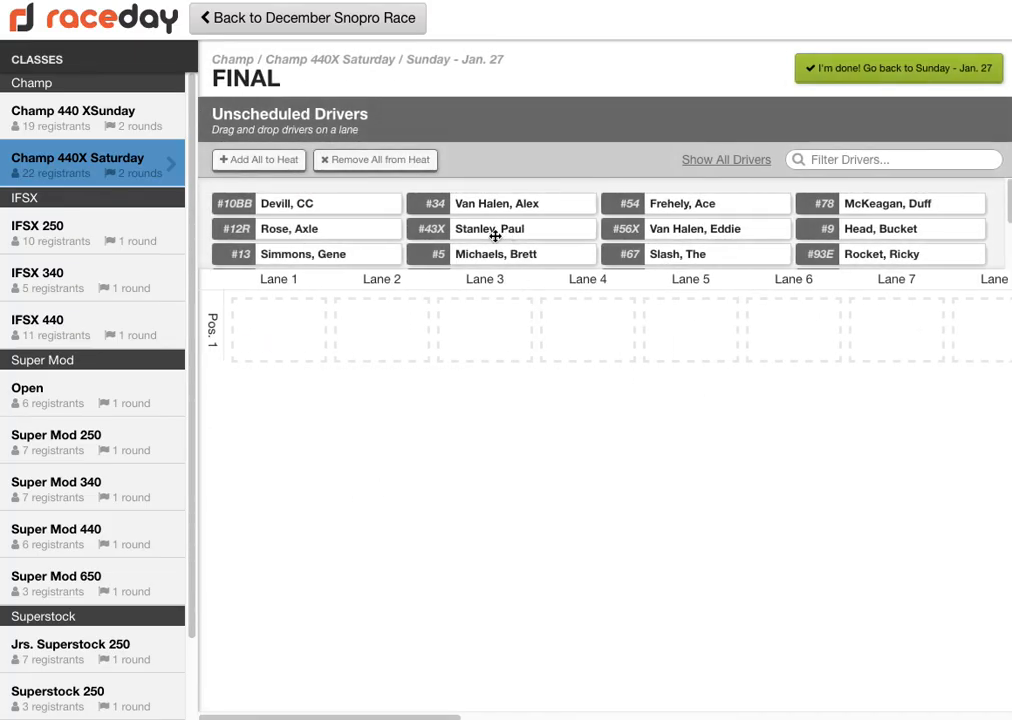
{"action": "left_click_drag", "start_coordinate": [300, 205], "coordinate": [338, 328]}
{"action": "left_click_drag", "start_coordinate": [300, 183], "coordinate": [311, 412]}
{"action": "left_click_drag", "start_coordinate": [330, 226], "coordinate": [405, 396]}
{"action": "left_click_drag", "start_coordinate": [327, 263], "coordinate": [470, 323]}
{"action": "left_click_drag", "start_coordinate": [488, 233], "coordinate": [508, 350]}
{"action": "left_click_drag", "start_coordinate": [515, 206], "coordinate": [630, 355]}
{"action": "left_click_drag", "start_coordinate": [685, 208], "coordinate": [698, 322]}
{"action": "left_click_drag", "start_coordinate": [825, 184], "coordinate": [681, 399]}
{"action": "left_click", "coordinate": [893, 68]}
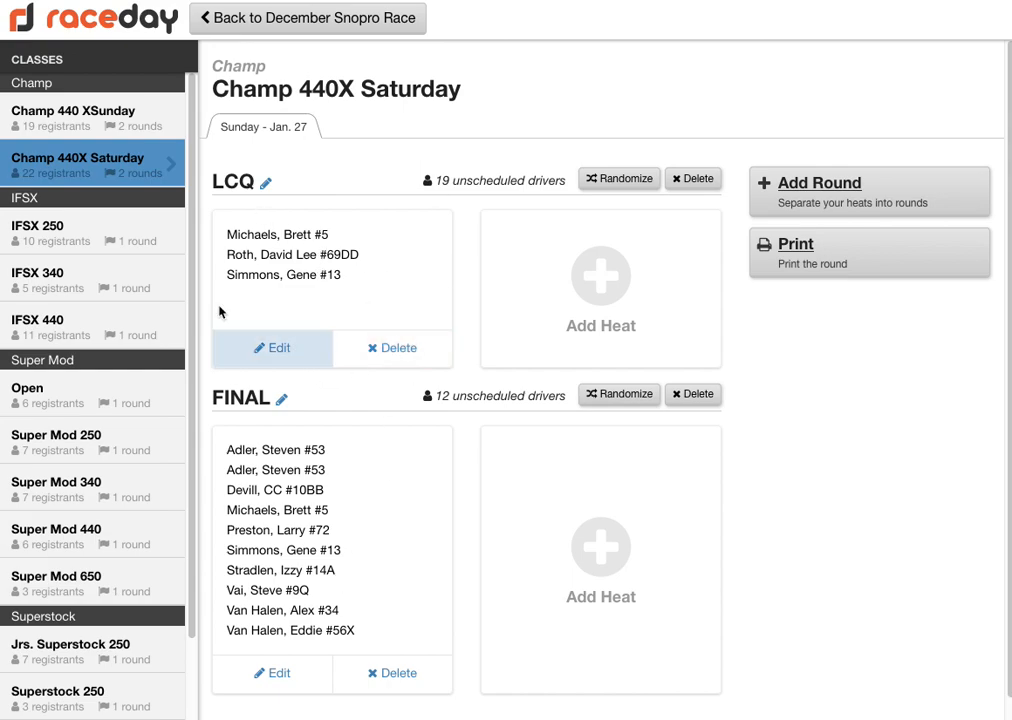
- Delete Heat 2 and Heat 1 from the IFSX 250 class, confirming each with "Delete"
{"action": "left_click", "coordinate": [71, 240]}
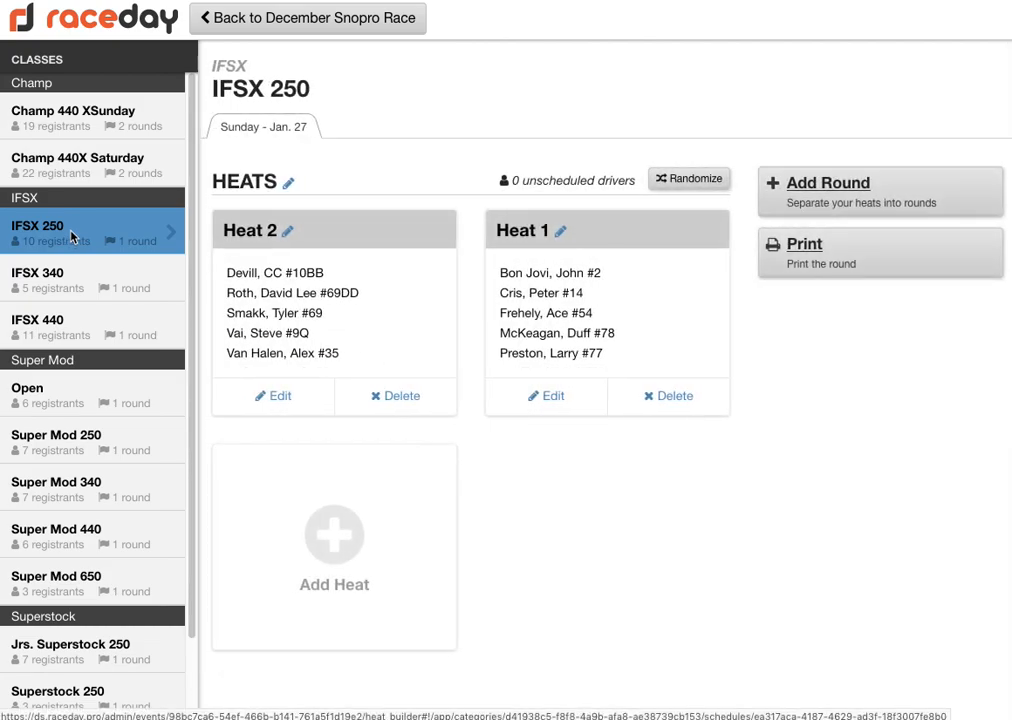
{"action": "left_click", "coordinate": [407, 405]}
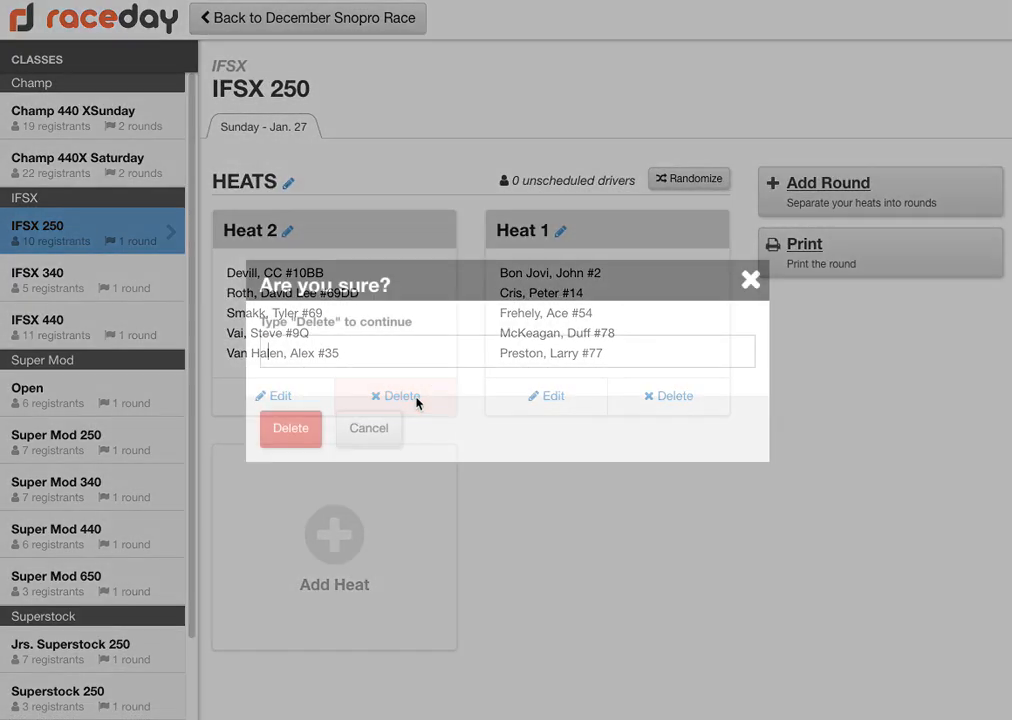
{"action": "type", "text": "De"}
{"action": "left_click", "coordinate": [292, 377]}
{"action": "left_click", "coordinate": [288, 426]}
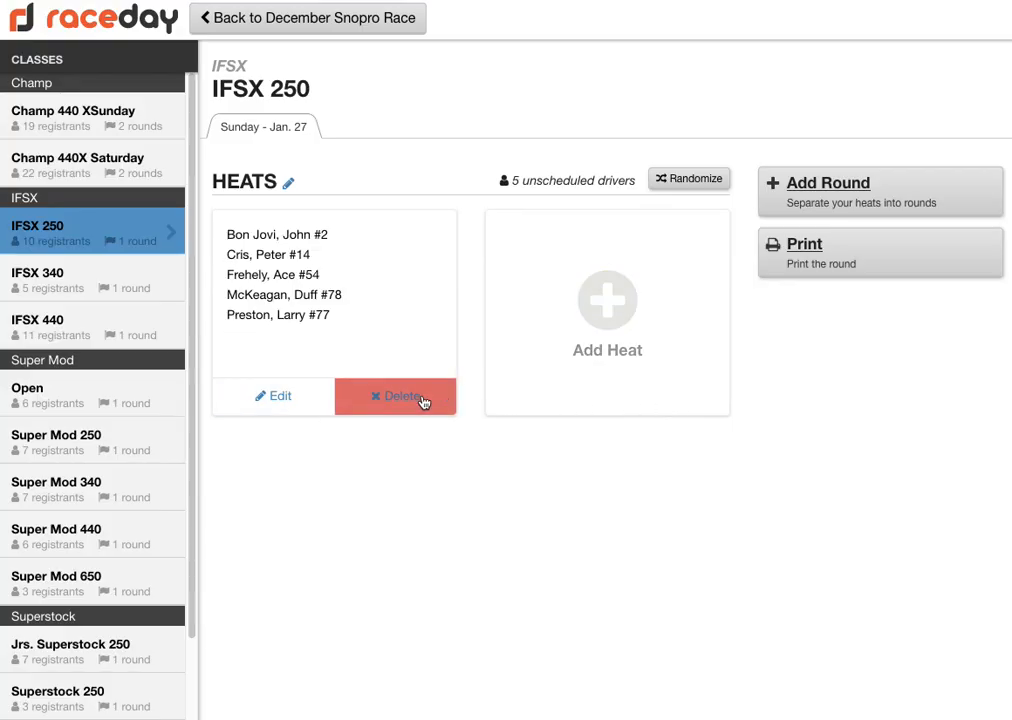
{"action": "left_click", "coordinate": [409, 395]}
{"action": "type", "text": "Delete"}
{"action": "left_click", "coordinate": [280, 376]}
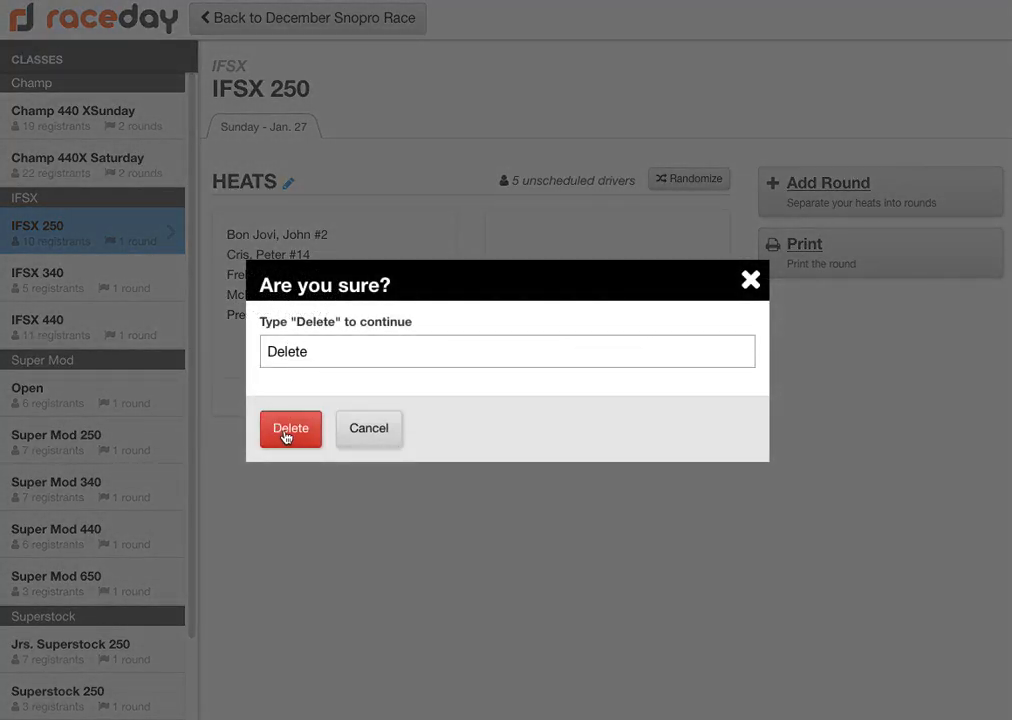
{"action": "left_click", "coordinate": [289, 428]}
- Rename the IFSX 250 round from HEATS to FINAL
{"action": "left_click", "coordinate": [287, 185]}
{"action": "double_click", "coordinate": [285, 353]}
{"action": "type", "text": "FINAL"}
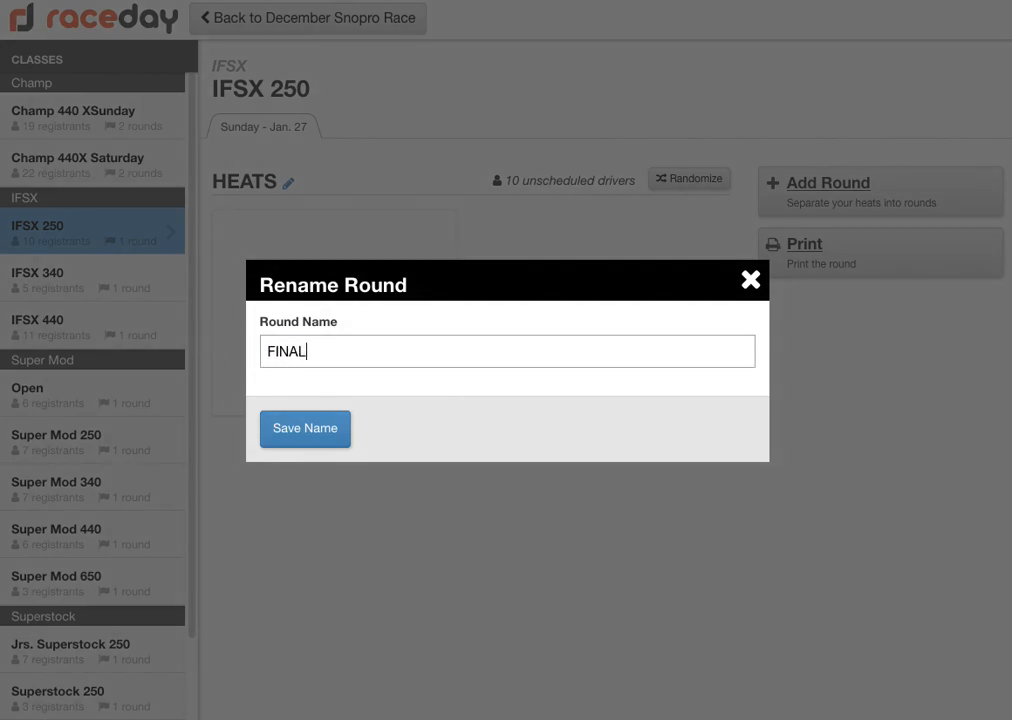
{"action": "left_click", "coordinate": [277, 436]}
- Randomize the IFSX 250 FINAL round with 10 drivers per heat
{"action": "left_click", "coordinate": [684, 180]}
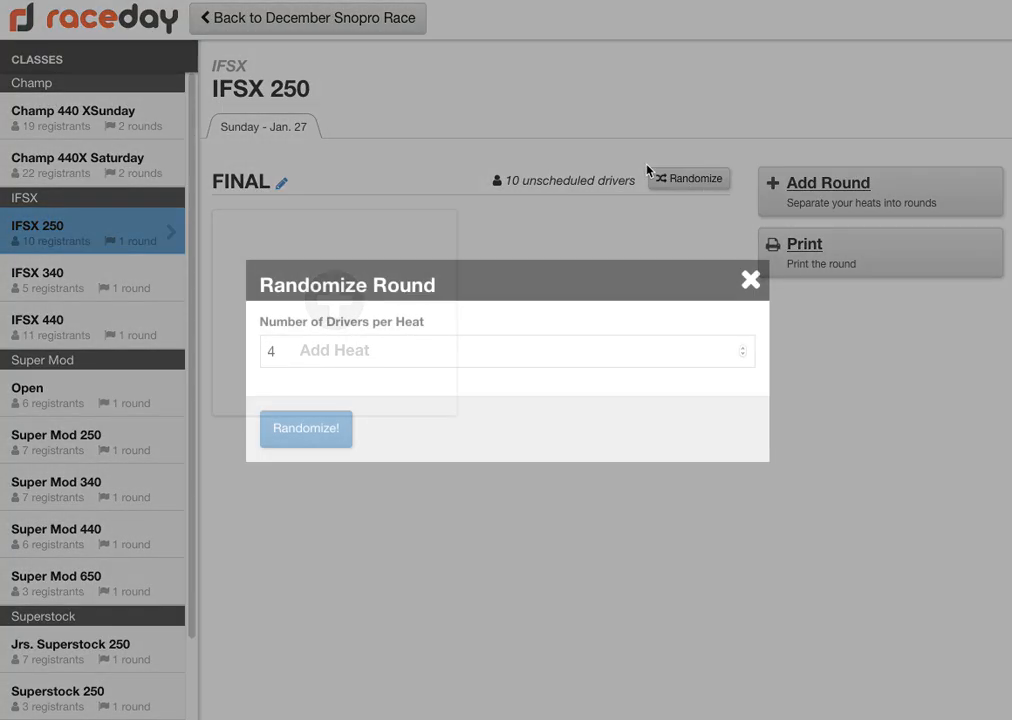
{"action": "left_click_drag", "start_coordinate": [373, 358], "coordinate": [225, 348]}
{"action": "type", "text": "10"}
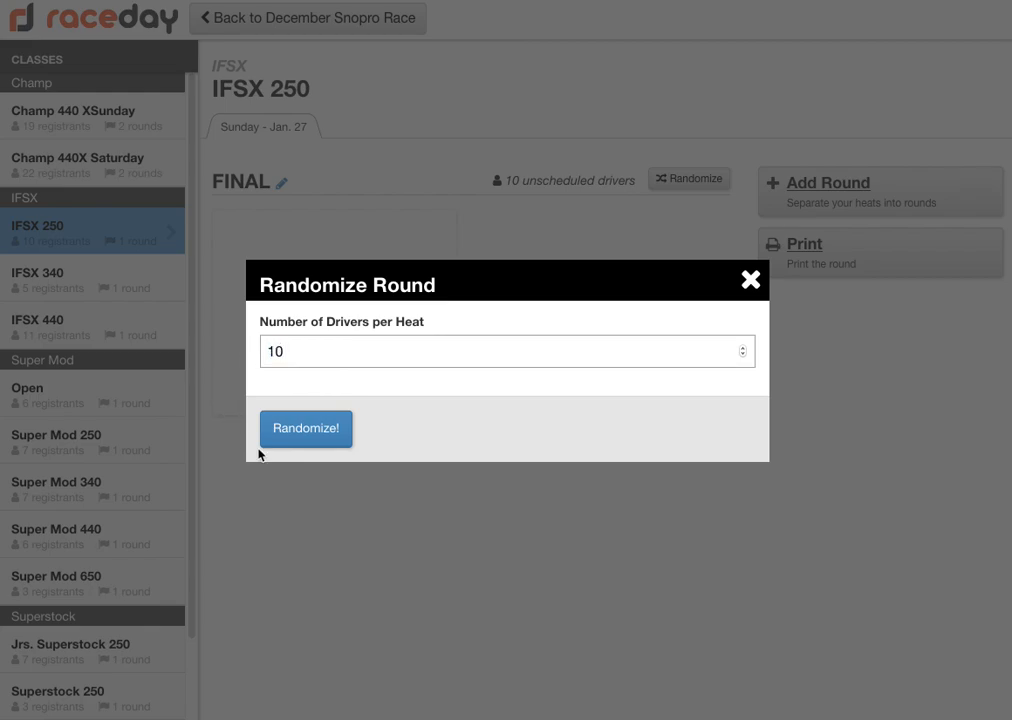
{"action": "left_click", "coordinate": [326, 428]}
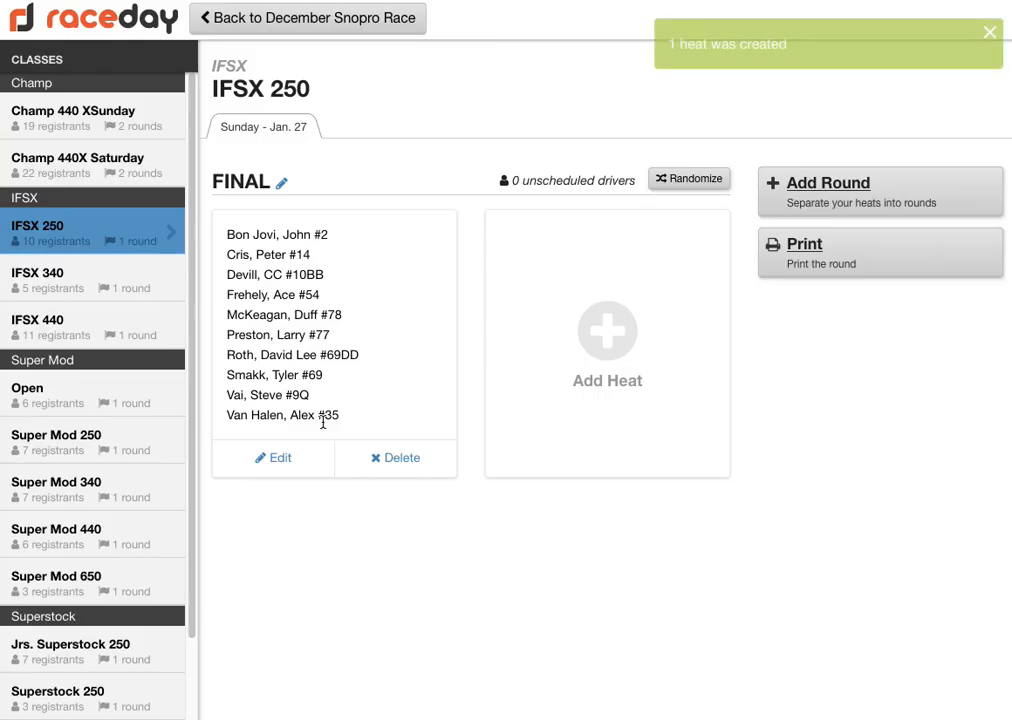
- Rename the HEATS round of the IFSX 340 class as FINAL
{"action": "left_click", "coordinate": [79, 268]}
{"action": "left_click", "coordinate": [289, 183]}
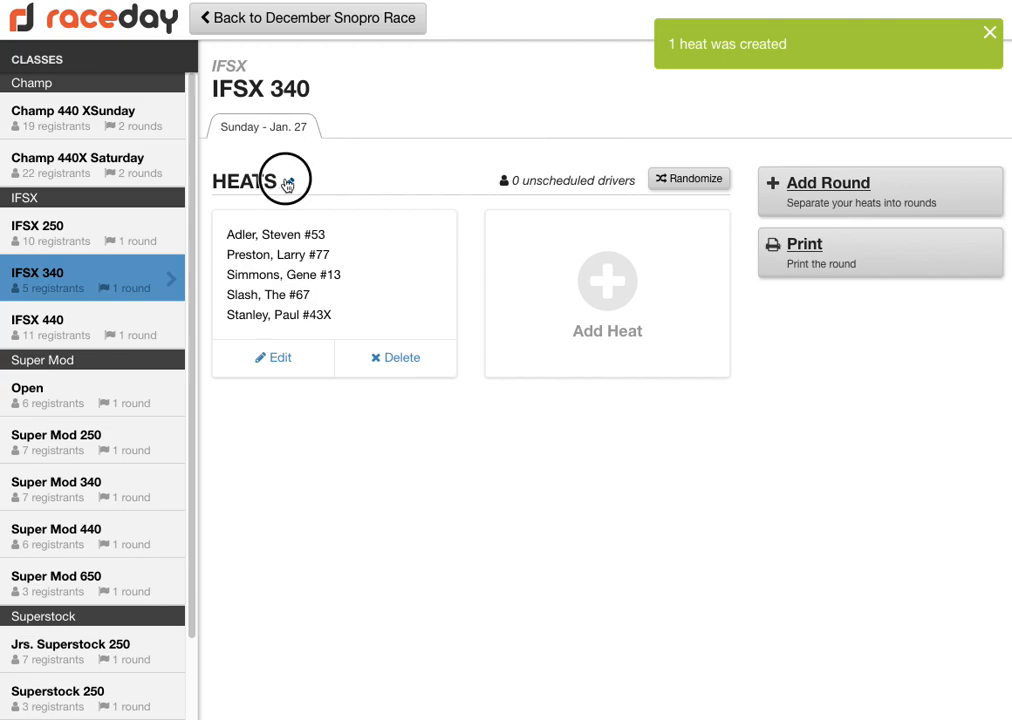
{"action": "left_click", "coordinate": [284, 346]}
{"action": "double_click", "coordinate": [284, 346]}
{"action": "type", "text": "FINAL"}
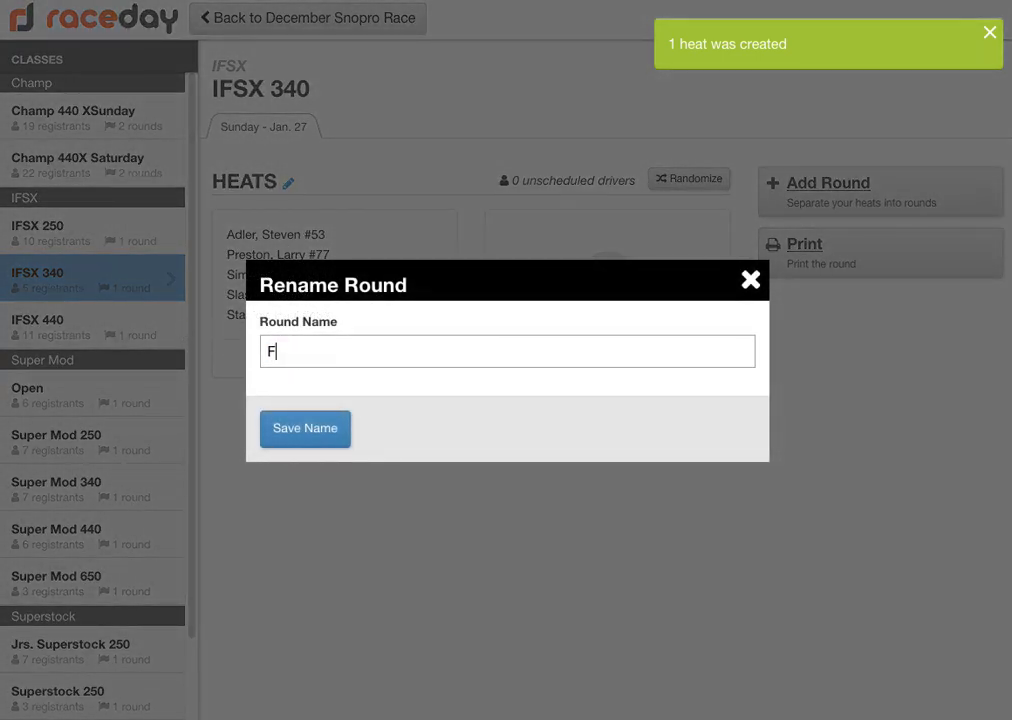
{"action": "left_click", "coordinate": [333, 433]}
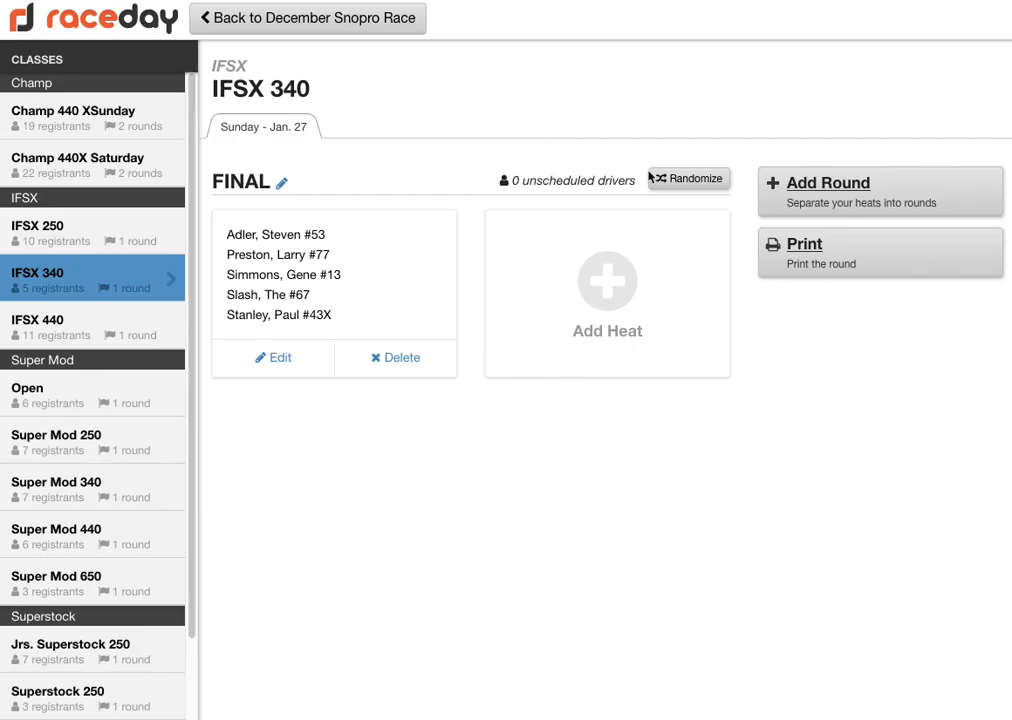
- Delete the existing heat from the IFSX 340 FINAL round, confirming with "Delete"
{"action": "left_click", "coordinate": [400, 358]}
{"action": "type", "text": "De"}
{"action": "left_click", "coordinate": [300, 377]}
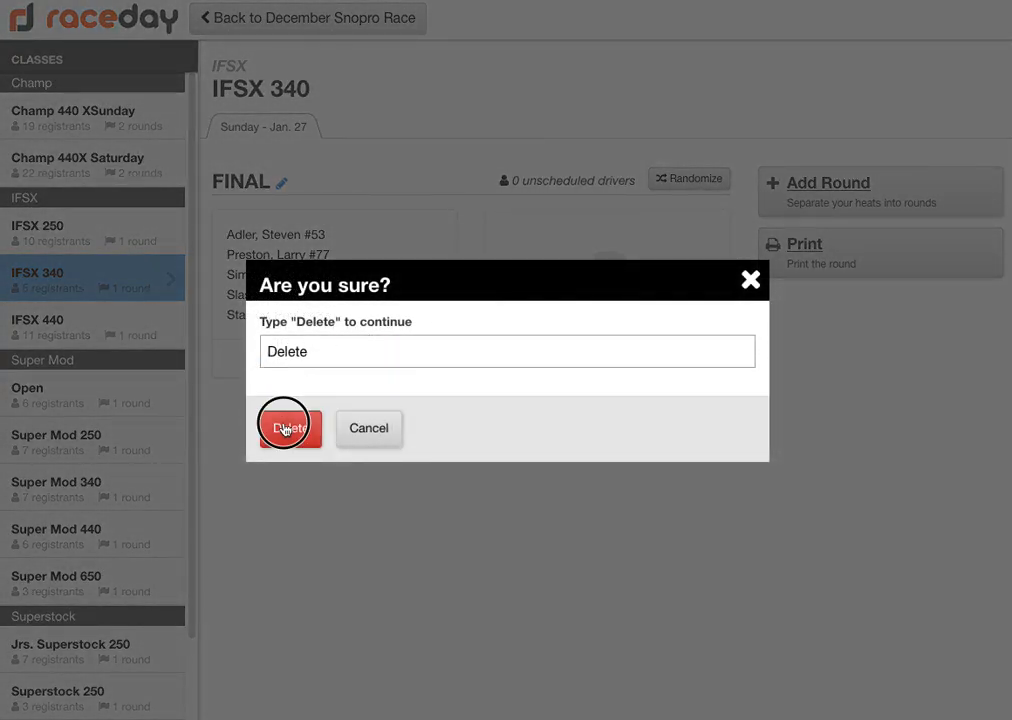
{"action": "left_click", "coordinate": [290, 428]}
- Randomize the IFSX 340 FINAL round with 5 drivers per heat
{"action": "left_click", "coordinate": [693, 179]}
{"action": "double_click", "coordinate": [312, 350]}
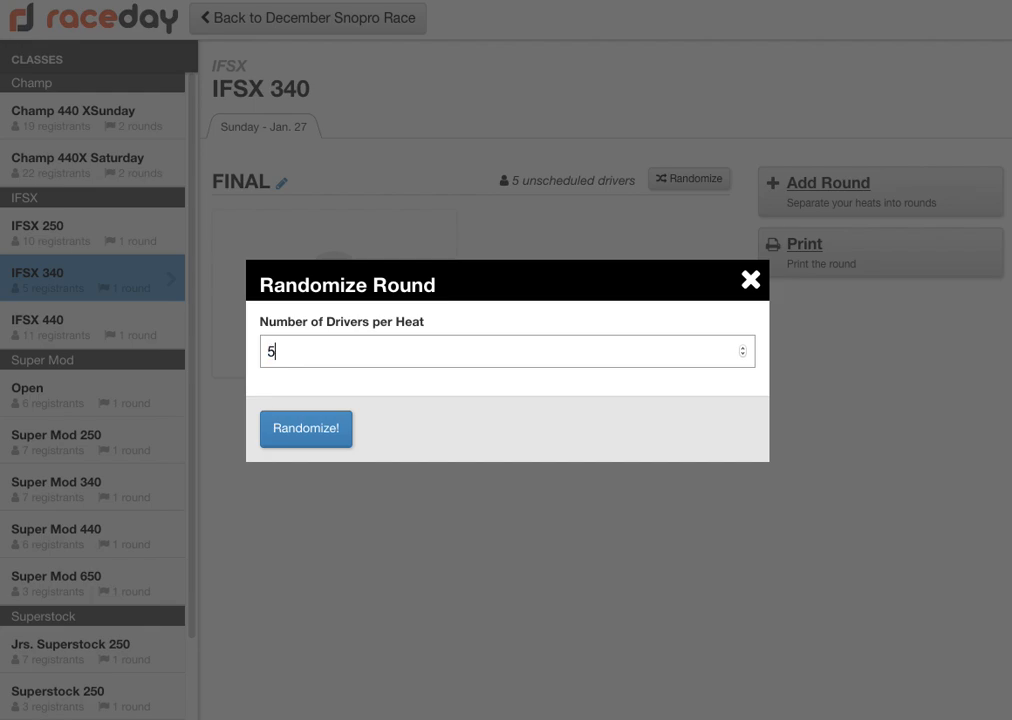
{"action": "type", "text": "5"}
{"action": "key", "text": "Return"}
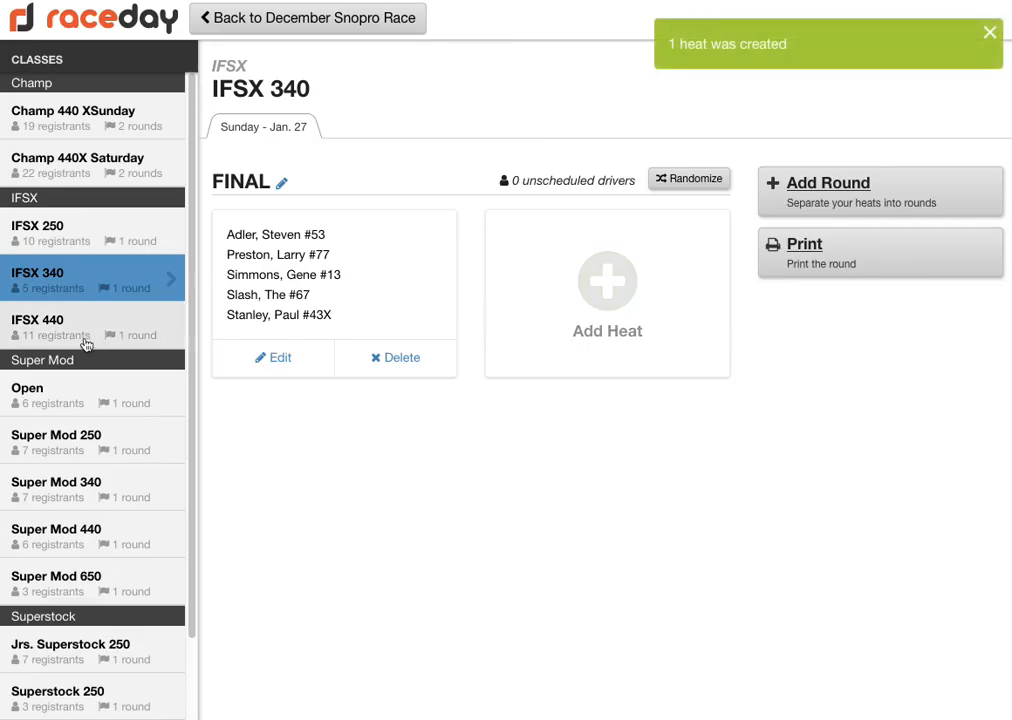
- Delete Heat 1 and Heat 2 from the IFSX 440 class, confirming each with "Delete"
{"action": "left_click", "coordinate": [60, 325]}
{"action": "left_click", "coordinate": [688, 414]}
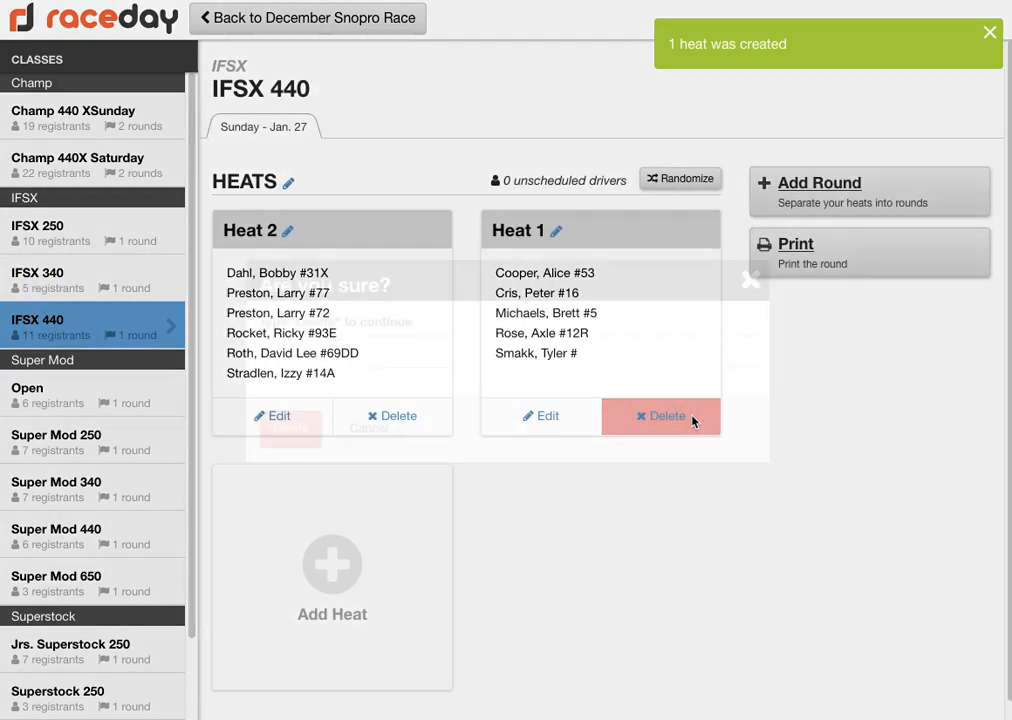
{"action": "type", "text": "Delete"}
{"action": "left_click", "coordinate": [297, 443]}
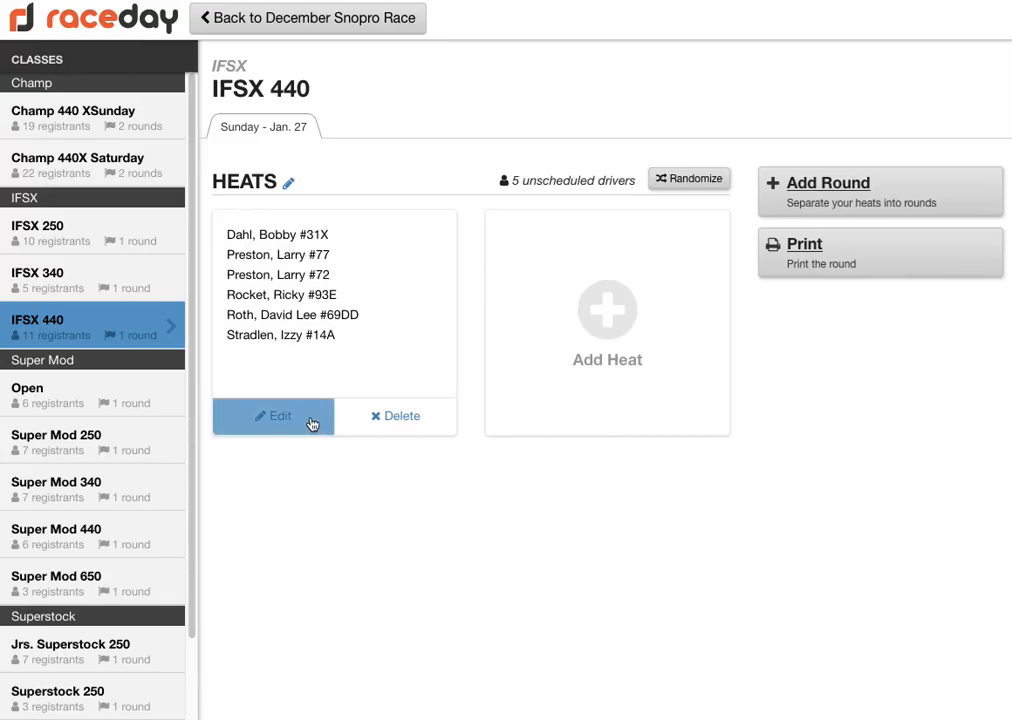
{"action": "left_click", "coordinate": [395, 424]}
{"action": "type", "text": "De"}
{"action": "left_click", "coordinate": [300, 376]}
{"action": "left_click", "coordinate": [294, 427]}
- Rename the HEATS round of IFSX 440 as FINALS
{"action": "left_click", "coordinate": [292, 187]}
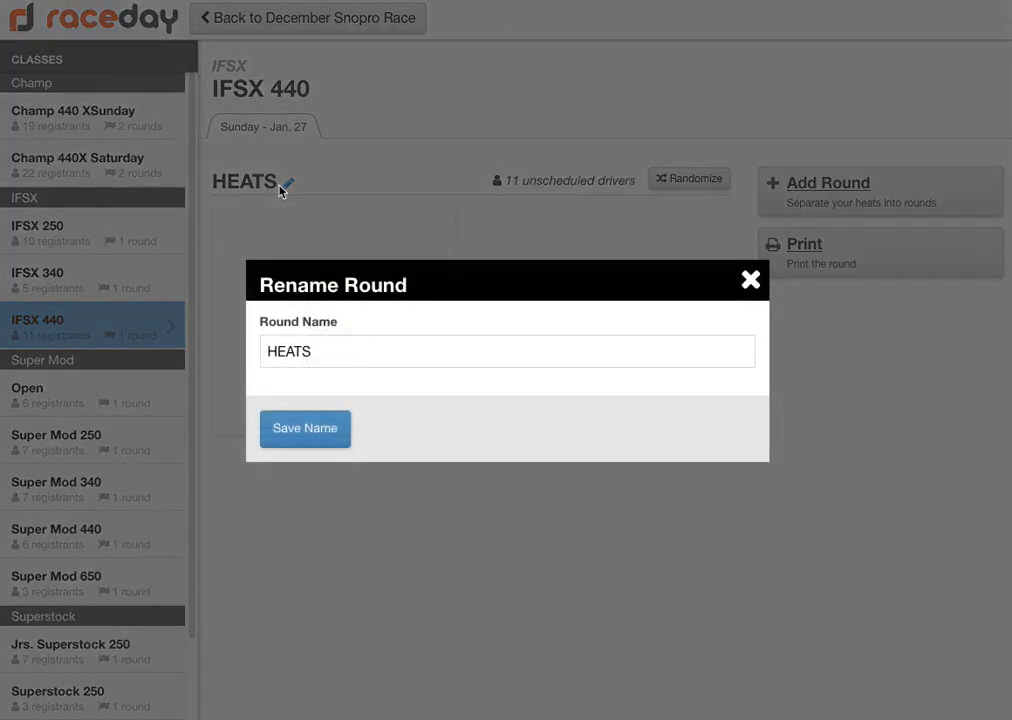
{"action": "type", "text": "FINALS"}
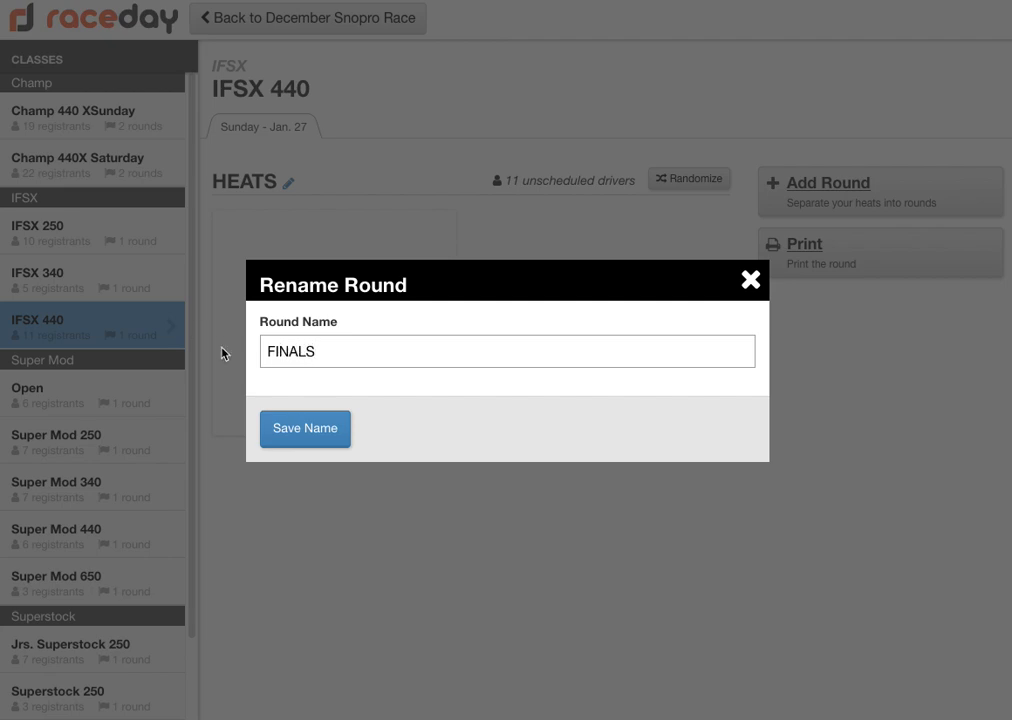
{"action": "left_click", "coordinate": [322, 438]}
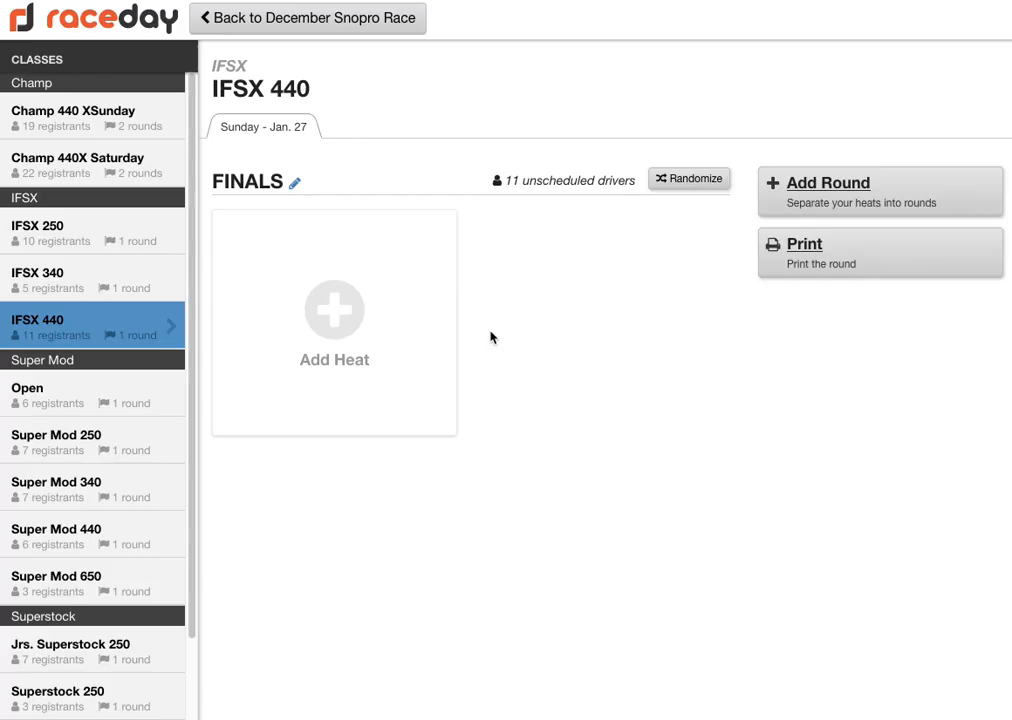
- Randomize the IFSX 440 FINALS round with 11 drivers per heat
{"action": "left_click", "coordinate": [697, 179]}
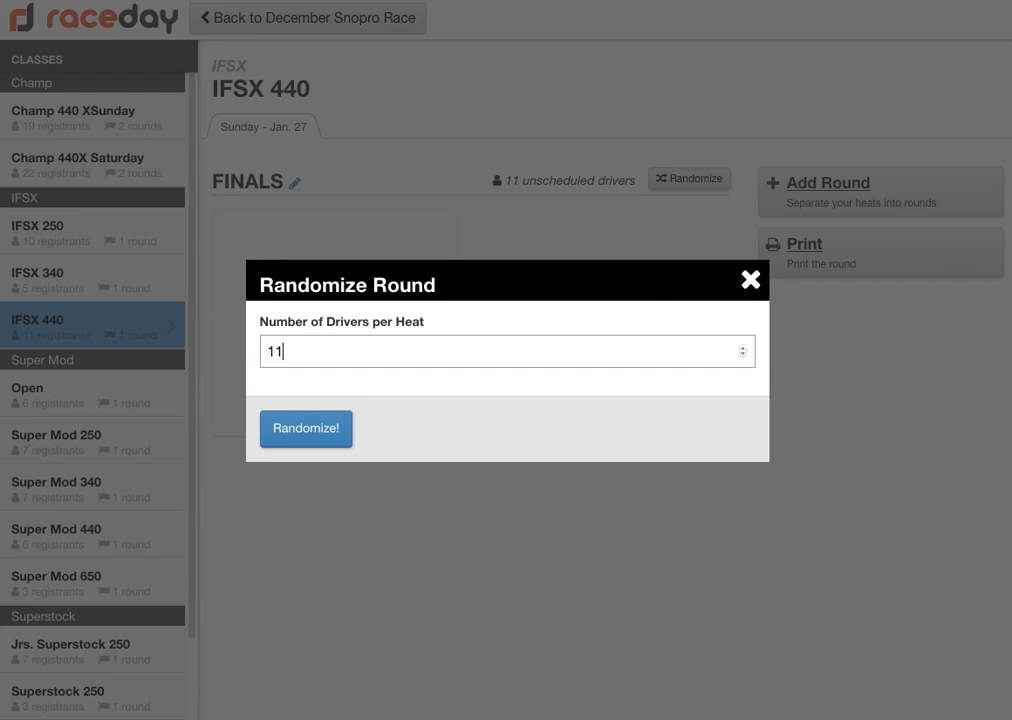
{"action": "left_click", "coordinate": [306, 428]}
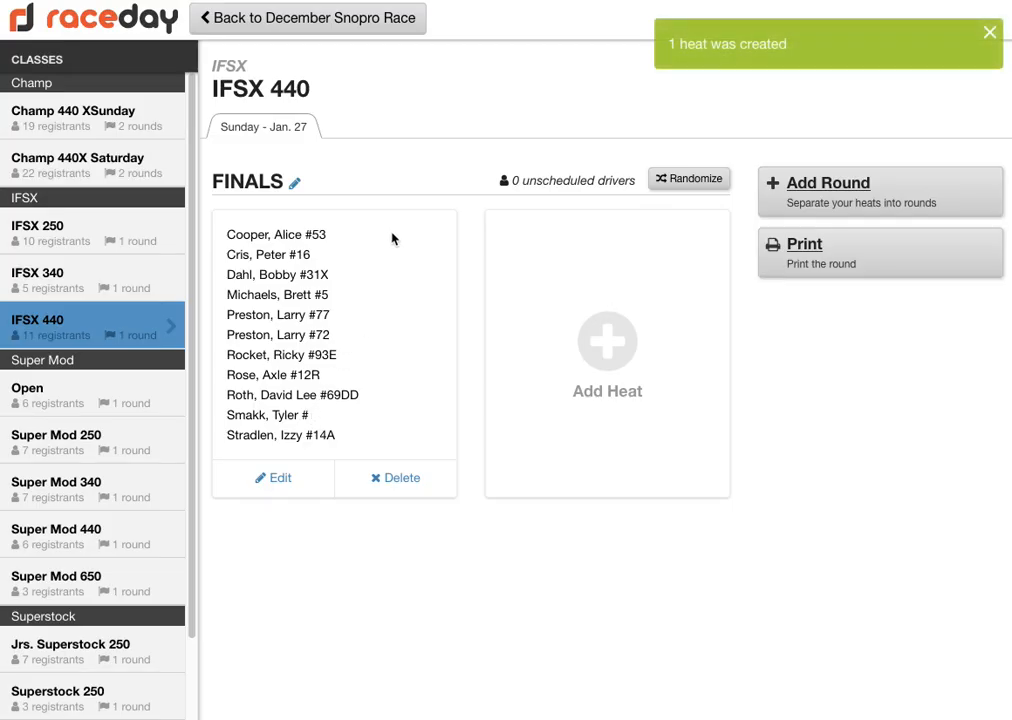
- Delete the existing heat from the Super Mod Open class, confirming with "Delete"
{"action": "left_click", "coordinate": [61, 398]}
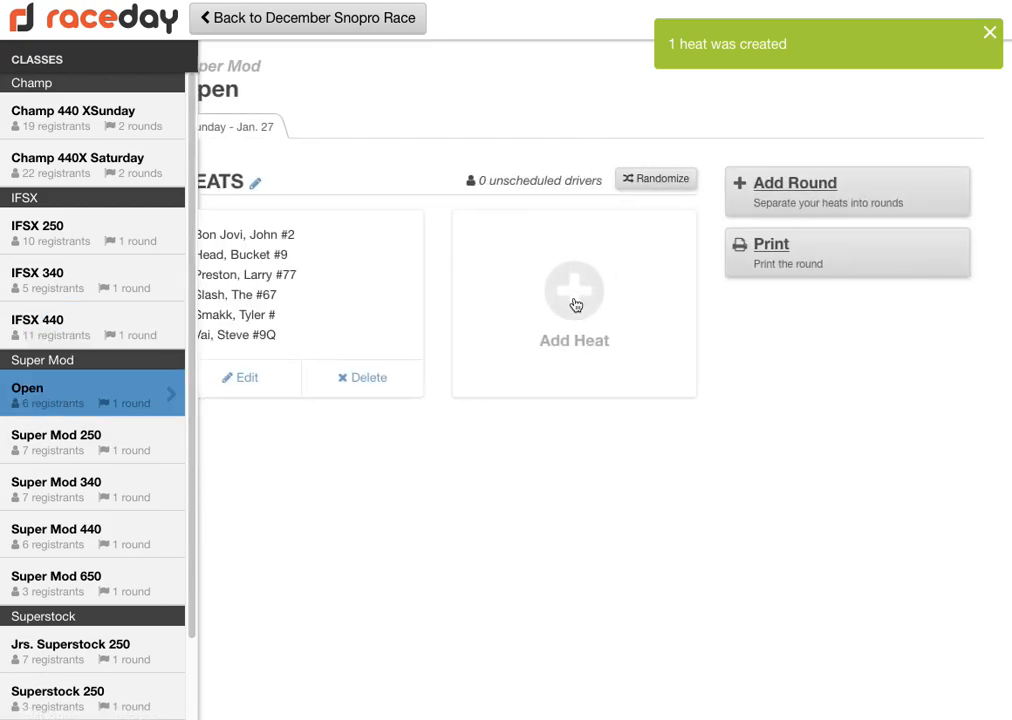
{"action": "left_click", "coordinate": [398, 378]}
{"action": "type", "text": "Delete"}
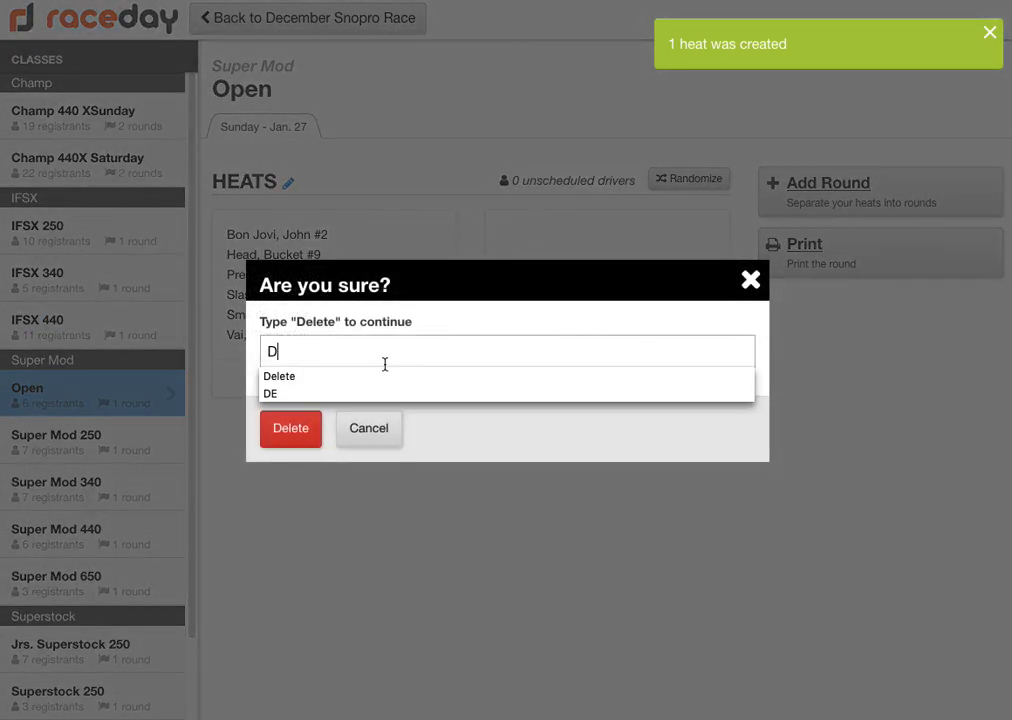
{"action": "left_click", "coordinate": [290, 428]}
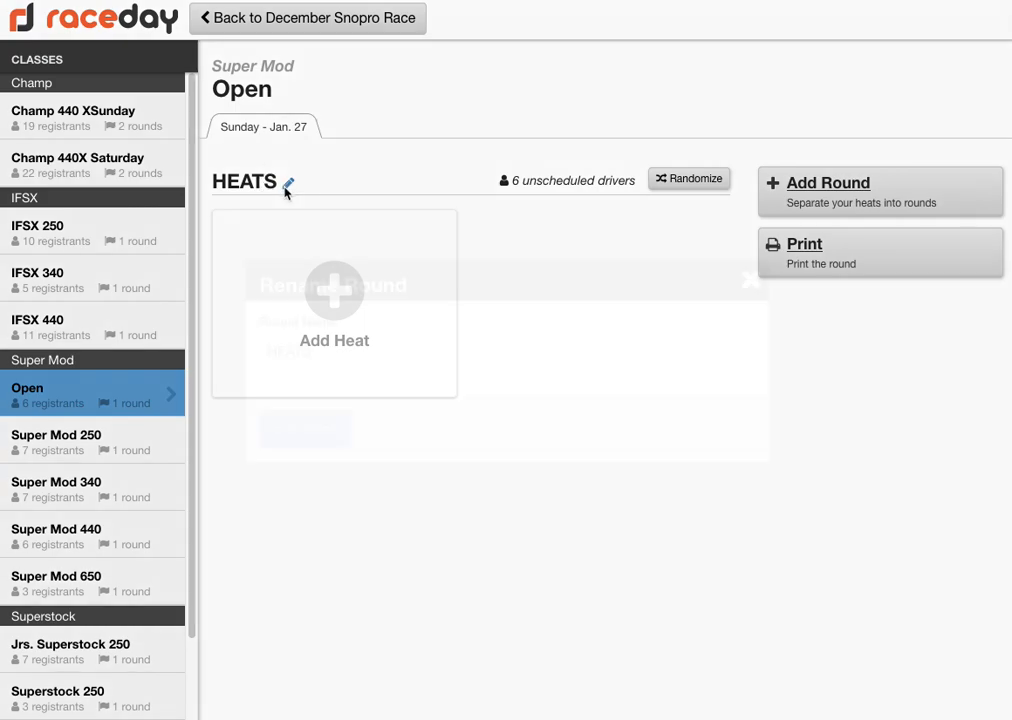
- Rename the HEATS round of the Super Mod Open class as FINAL
{"action": "left_click", "coordinate": [288, 184]}
{"action": "type", "text": "FINAL"}
{"action": "left_click", "coordinate": [317, 429]}
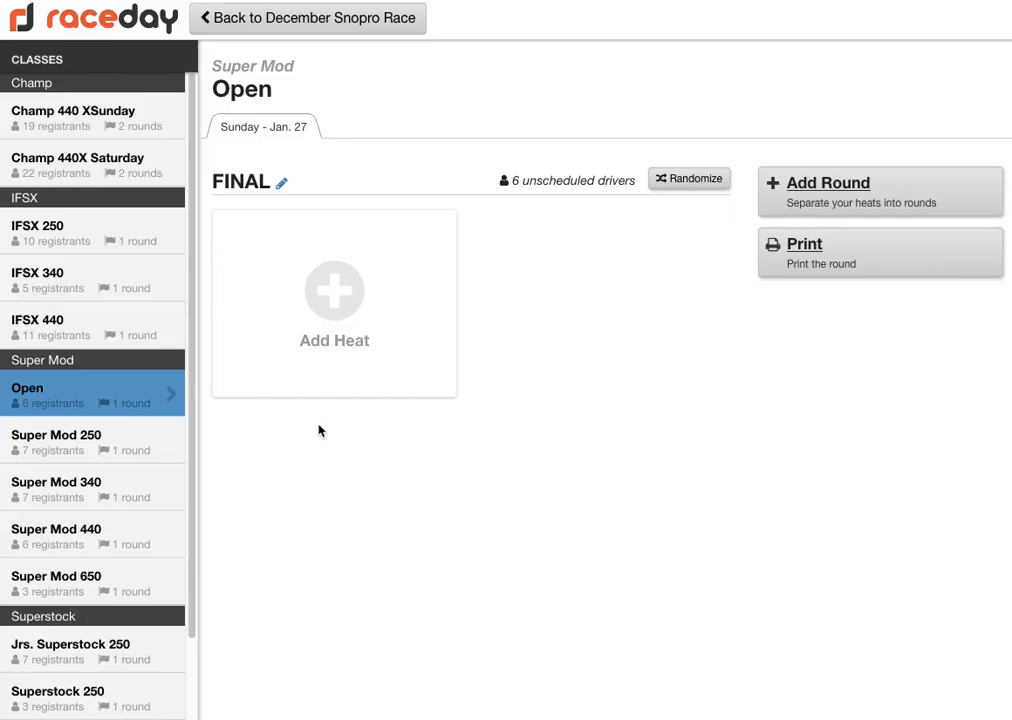
- Randomize the Super Mod Open FINAL round with 6 drivers per heat
{"action": "left_click", "coordinate": [693, 178]}
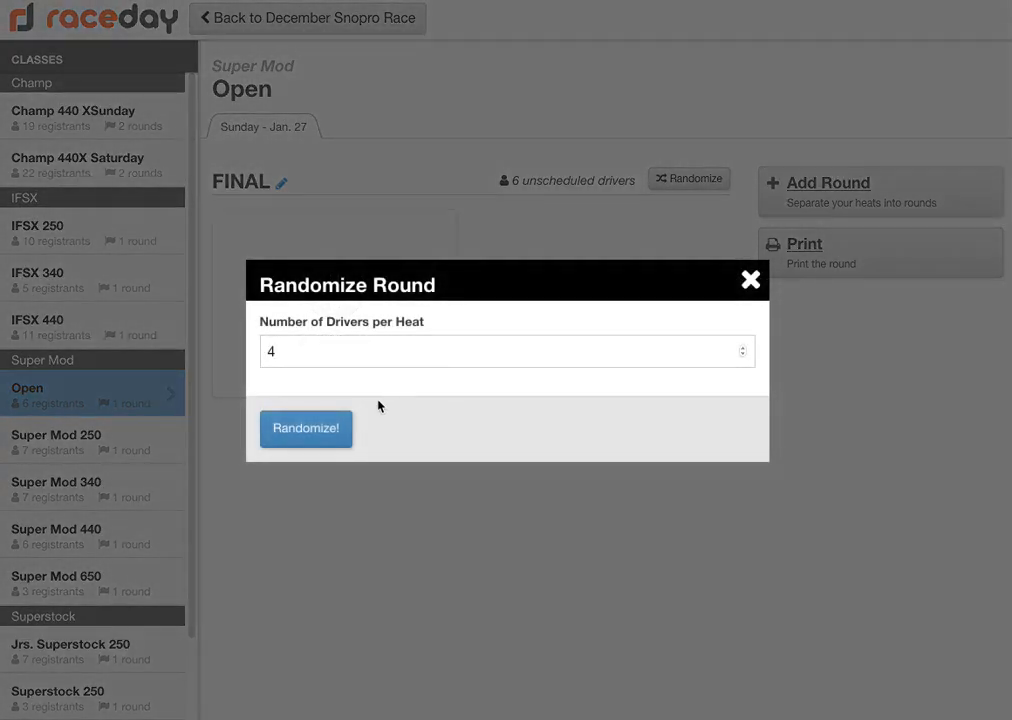
{"action": "type", "text": "6"}
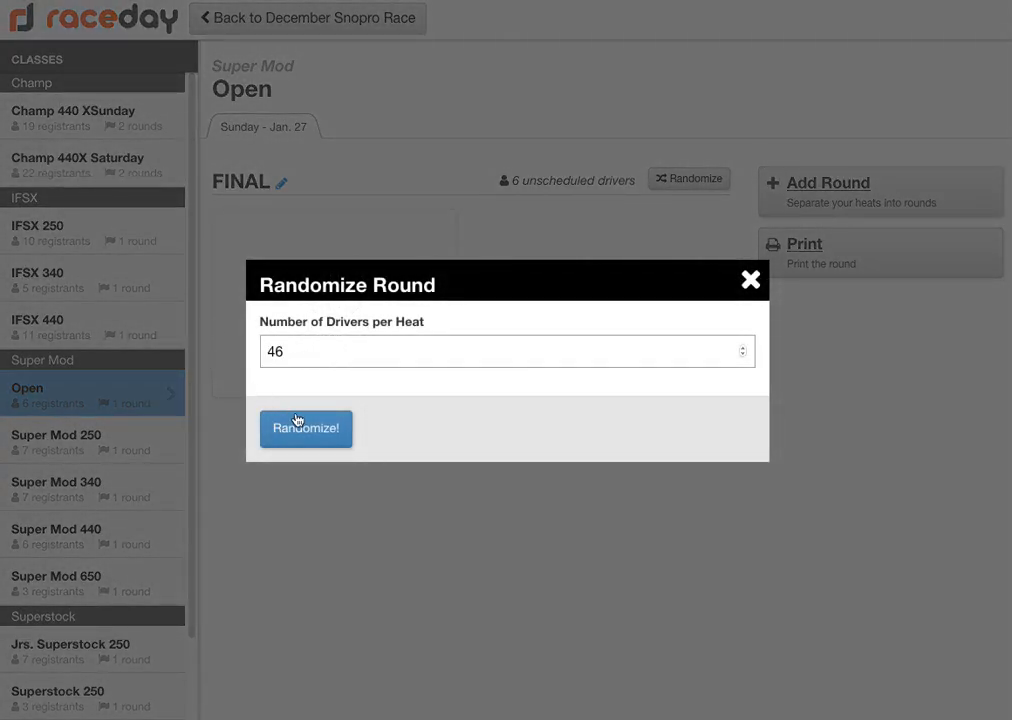
{"action": "key", "text": "ctrl+a"}
{"action": "type", "text": "6"}
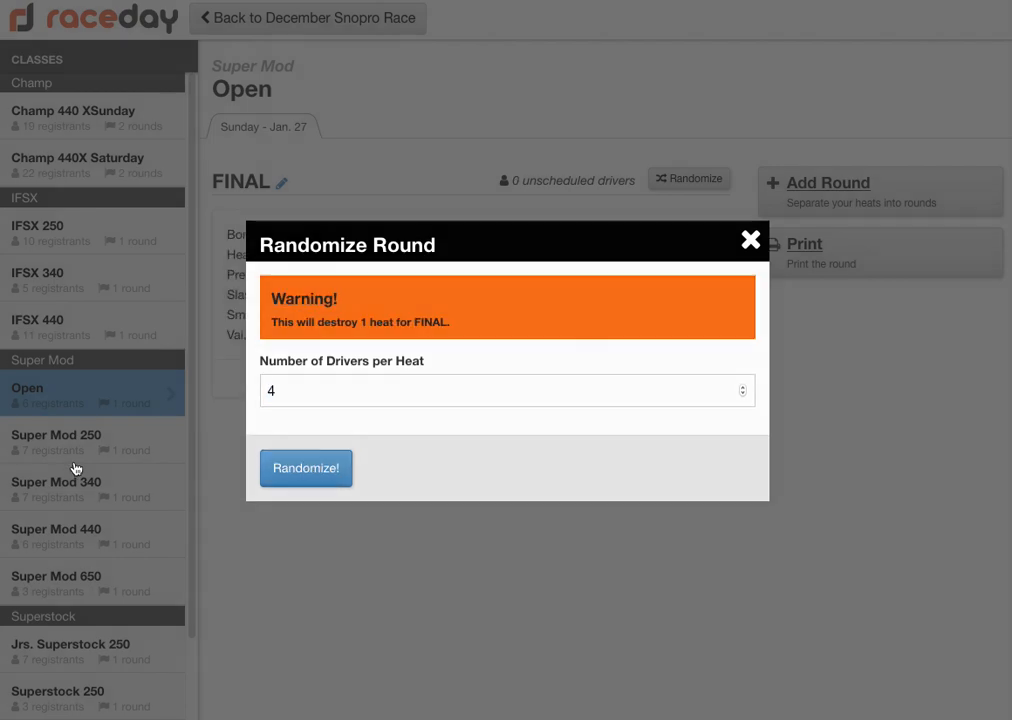
- Rename the Heats round of the Super Mod 250 class as FINALS
{"action": "left_click", "coordinate": [72, 445]}
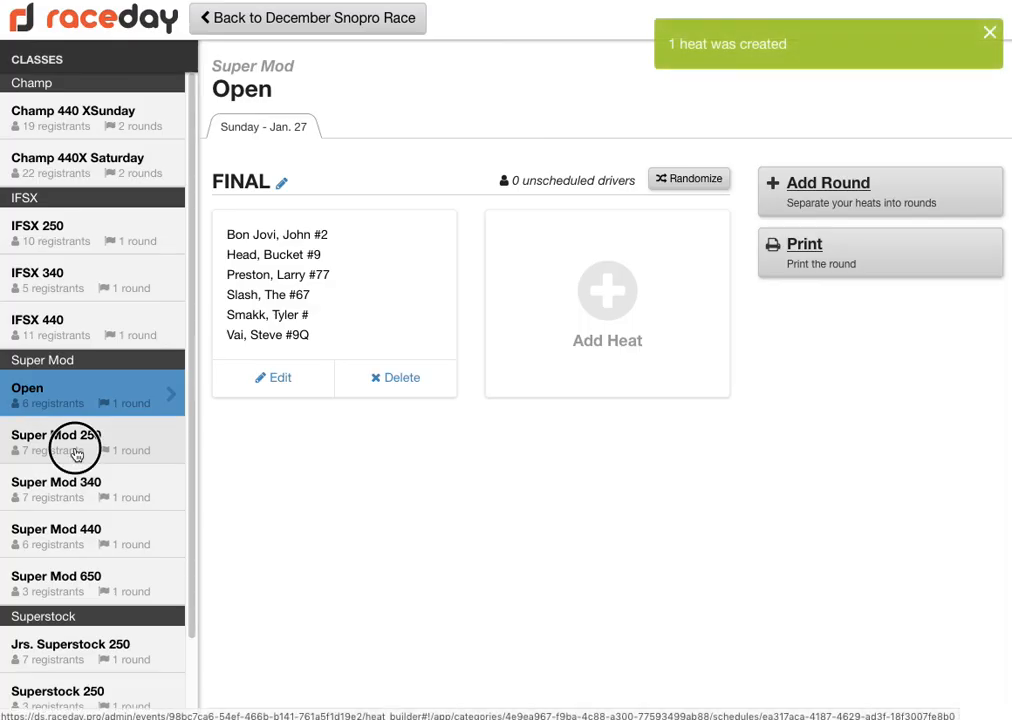
{"action": "left_click", "coordinate": [279, 183]}
{"action": "double_click", "coordinate": [264, 351]}
{"action": "type", "text": "FINALS"}
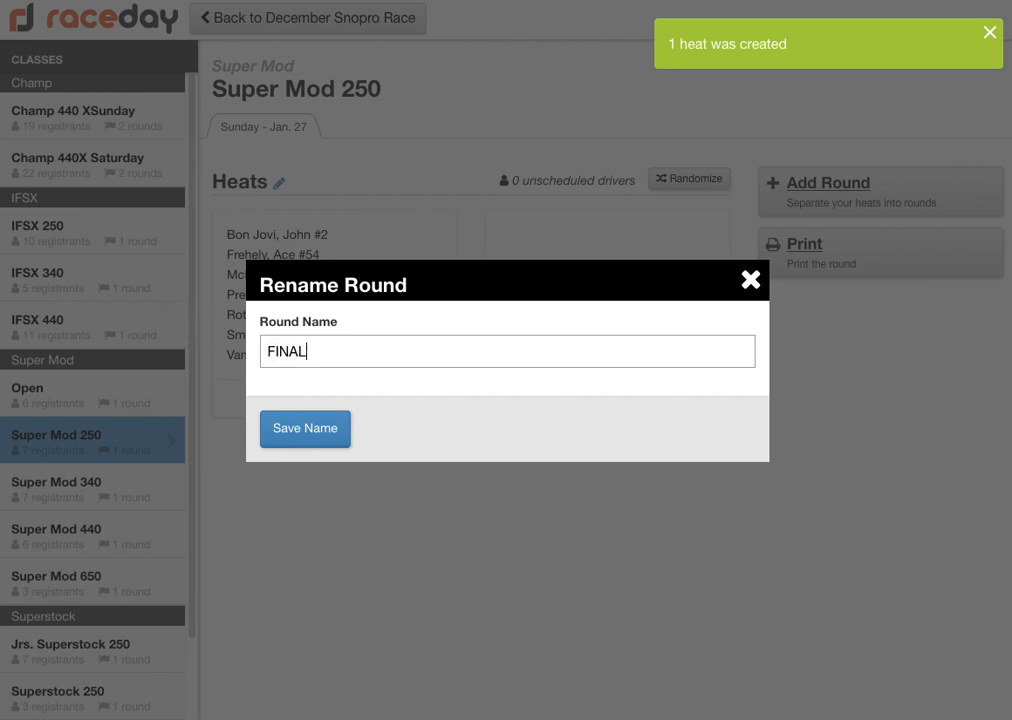
{"action": "left_click", "coordinate": [288, 421]}
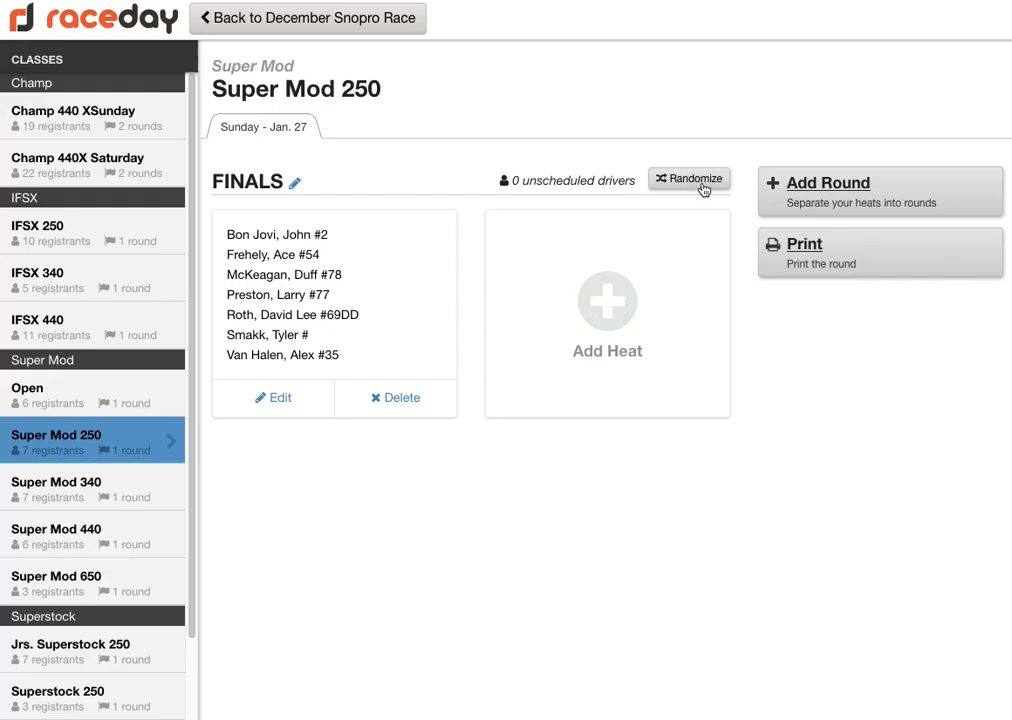
- Delete the existing heat from the Super Mod 250 FINALS round, confirming with "Delete"
{"action": "left_click", "coordinate": [390, 400]}
{"action": "type", "text": "De"}
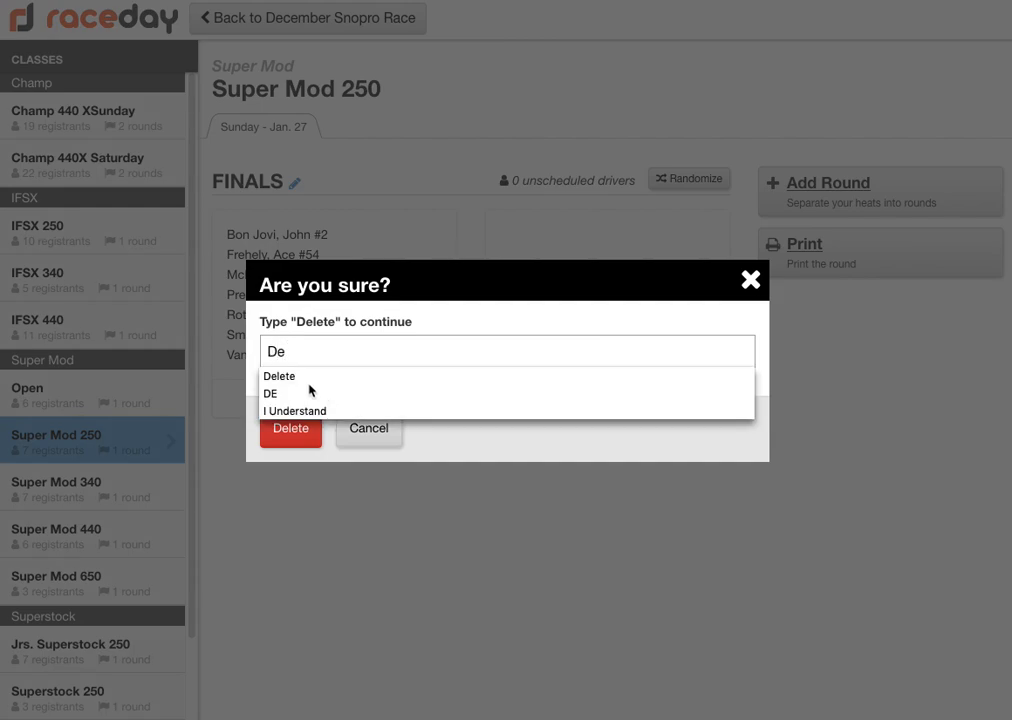
{"action": "left_click", "coordinate": [280, 376]}
{"action": "left_click", "coordinate": [287, 427]}
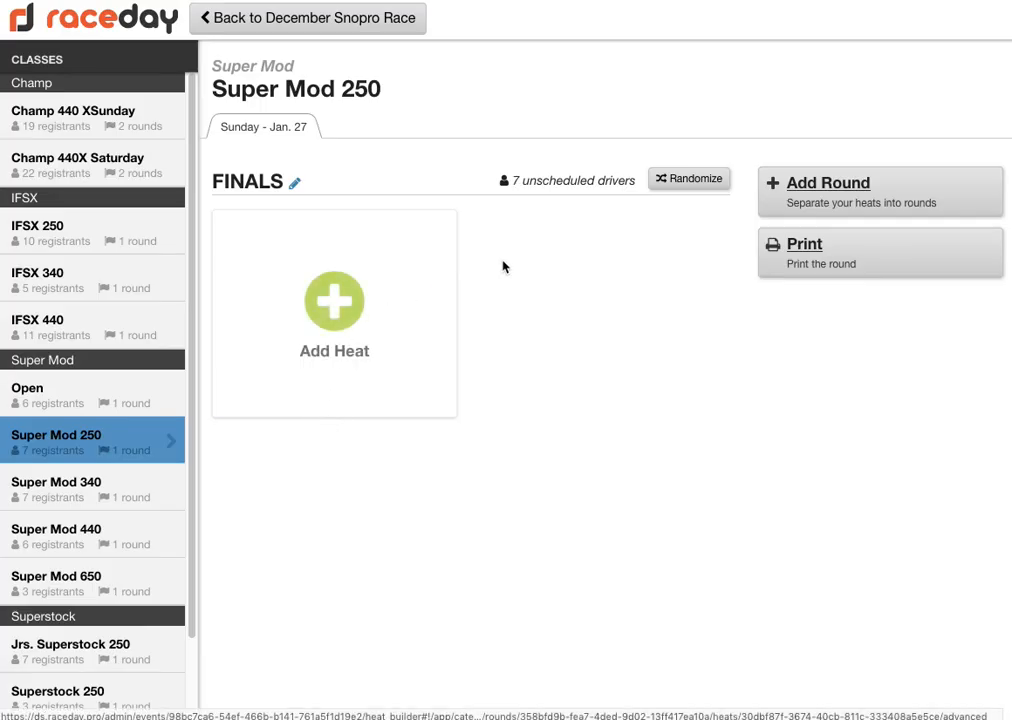
- Randomize the Super Mod 250 FINALS round so that all 7 drivers are in a single heat
{"action": "left_click", "coordinate": [695, 179]}
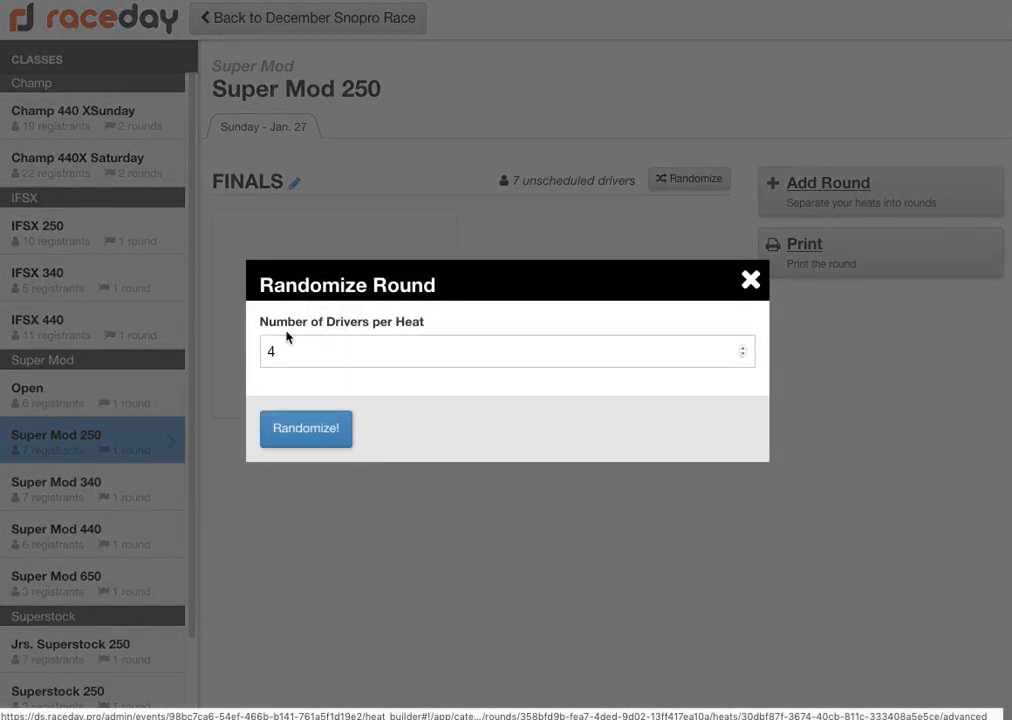
{"action": "left_click_drag", "start_coordinate": [281, 351], "coordinate": [243, 355]}
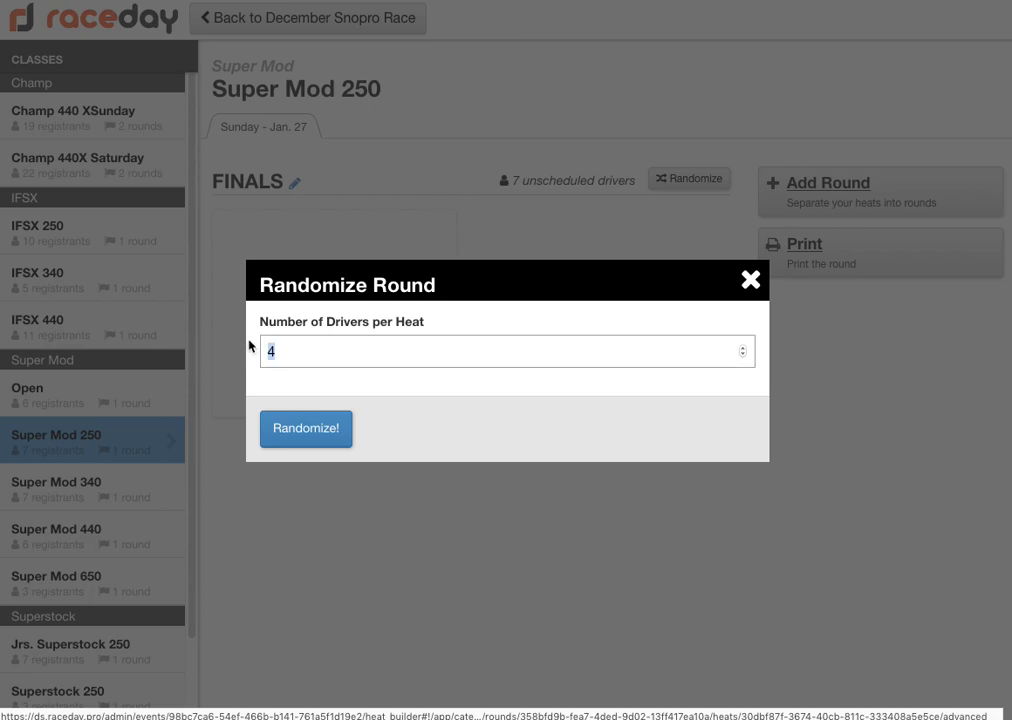
{"action": "left_click", "coordinate": [301, 429]}
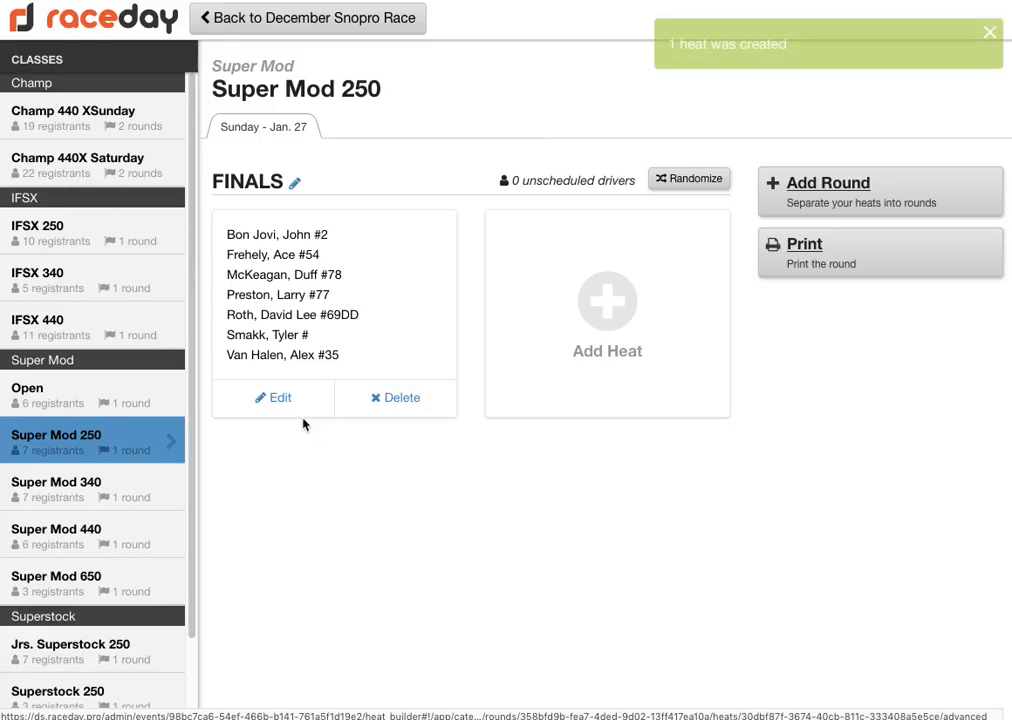
- Rename the HEATS round of the Super Mod 340 class as FINAL
{"action": "left_click", "coordinate": [47, 492]}
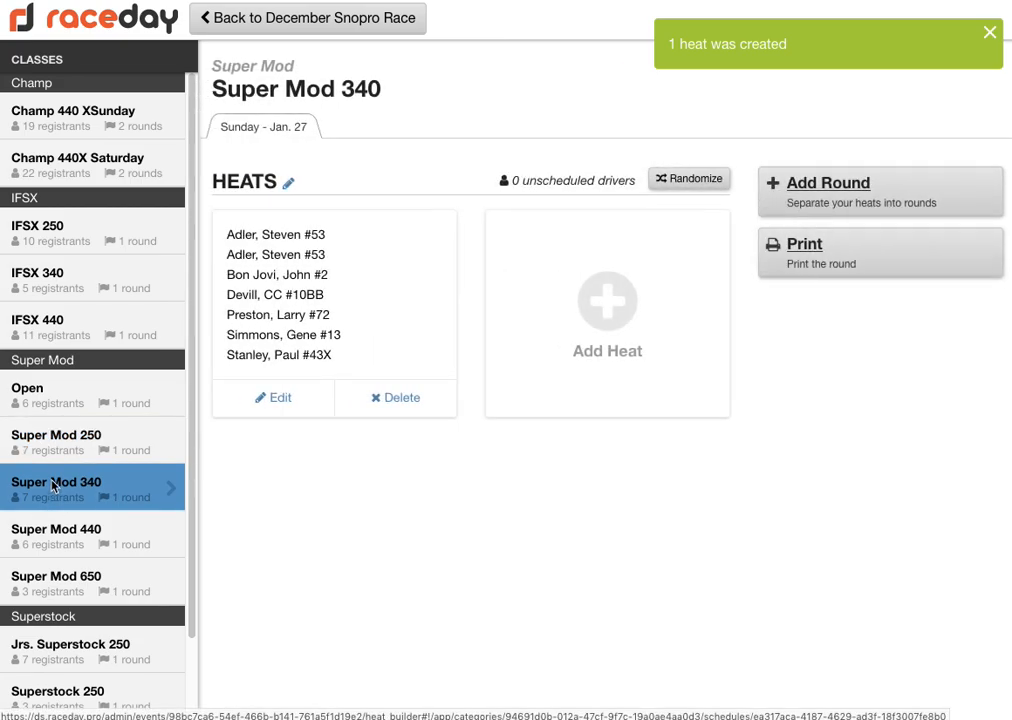
{"action": "left_click", "coordinate": [288, 183]}
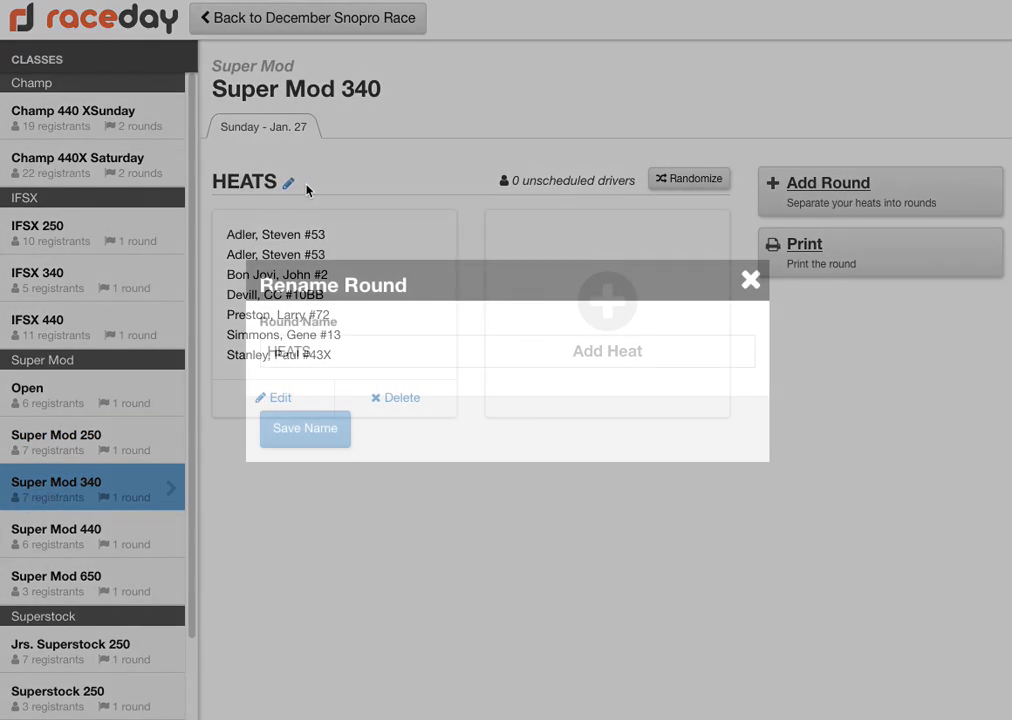
{"action": "double_click", "coordinate": [420, 365]}
{"action": "type", "text": "FIA"}
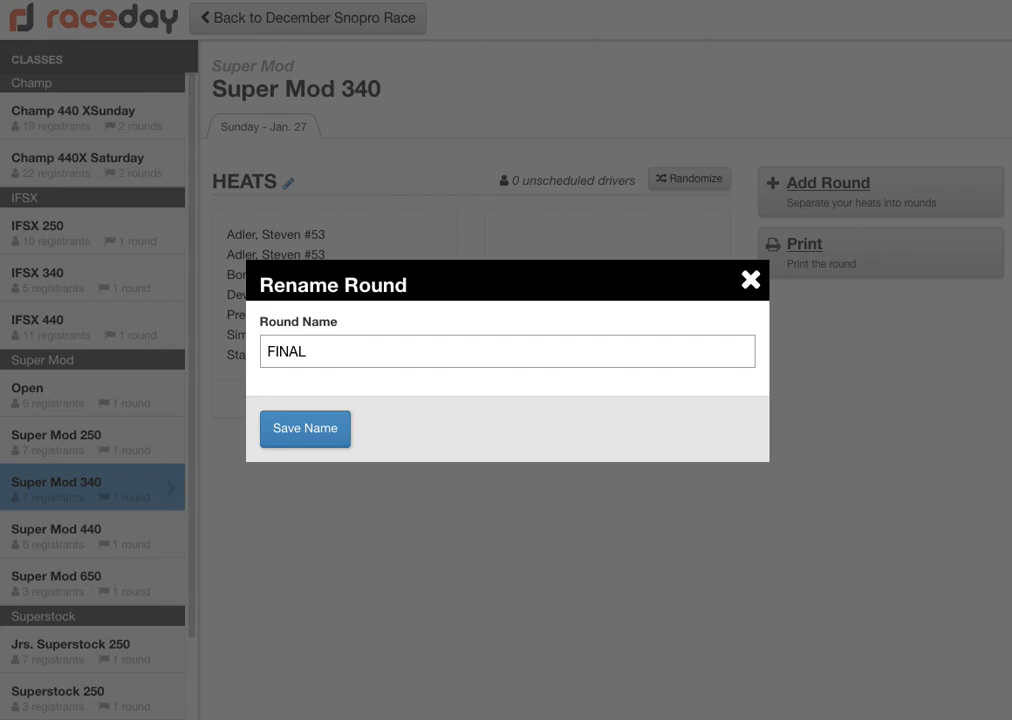
{"action": "left_click", "coordinate": [308, 430]}
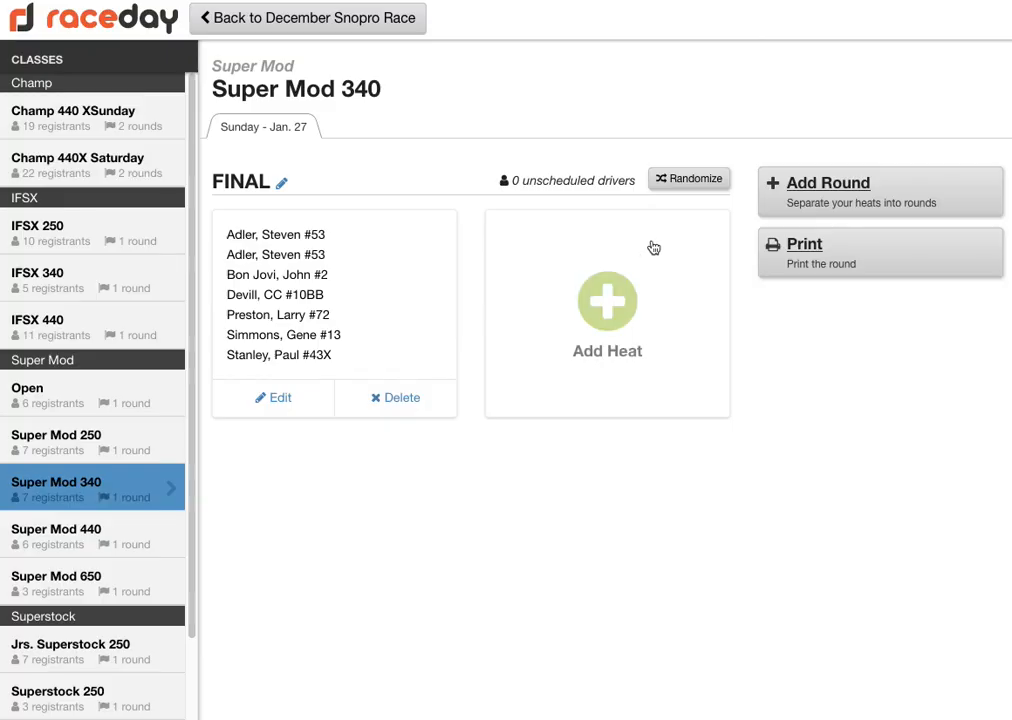
- Randomize the Super Mod 340 FINAL round with 7 drivers per heat, replacing its existing heat
{"action": "left_click", "coordinate": [688, 180]}
{"action": "double_click", "coordinate": [285, 391]}
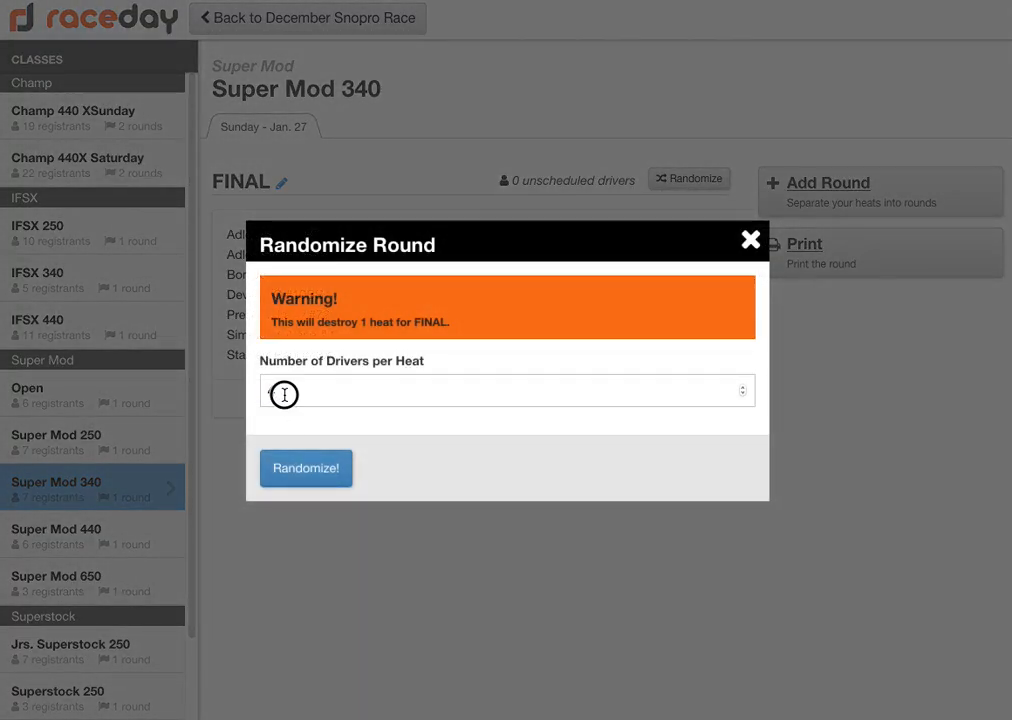
{"action": "type", "text": "7"}
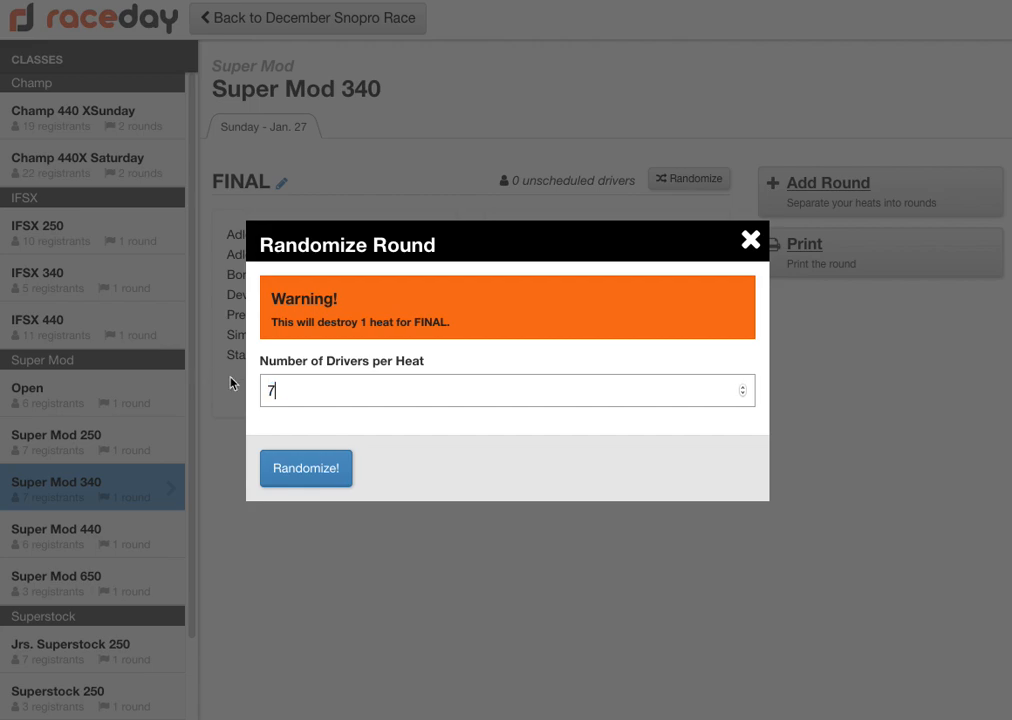
{"action": "left_click", "coordinate": [306, 467]}
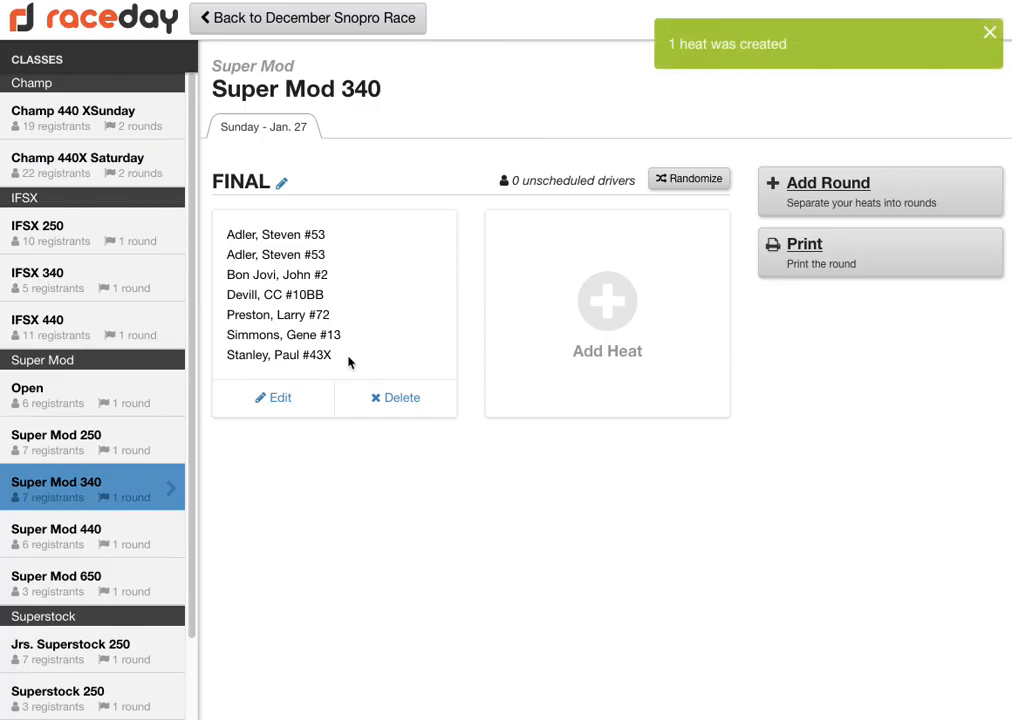
- Rename the HEATS round of the Super Mod 440 class as FINAL
{"action": "left_click", "coordinate": [106, 533]}
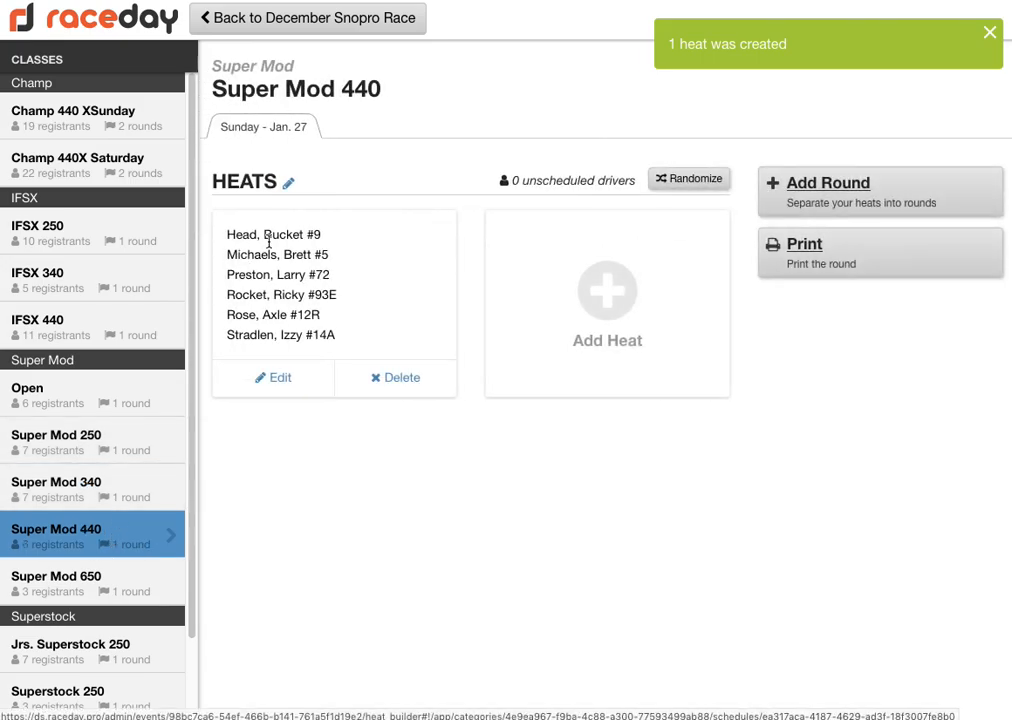
{"action": "left_click", "coordinate": [288, 183]}
{"action": "type", "text": "FIANLS"}
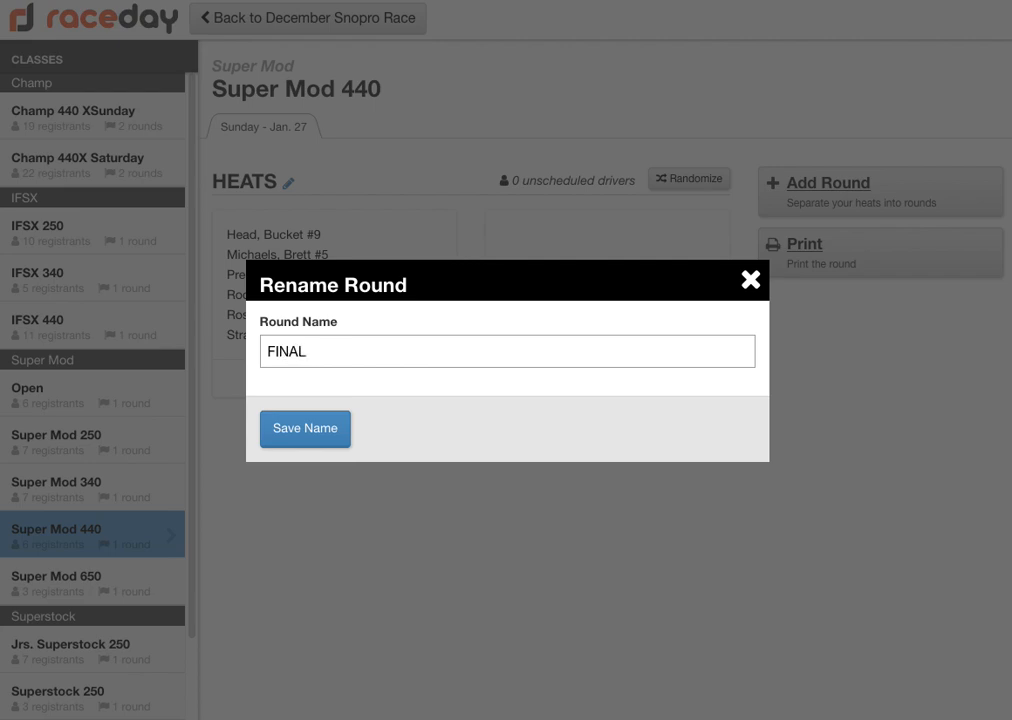
{"action": "left_click", "coordinate": [300, 425]}
- Randomize the Super Mod 440 FINAL round with 6 drivers per heat, replacing its existing heat
{"action": "left_click", "coordinate": [690, 178]}
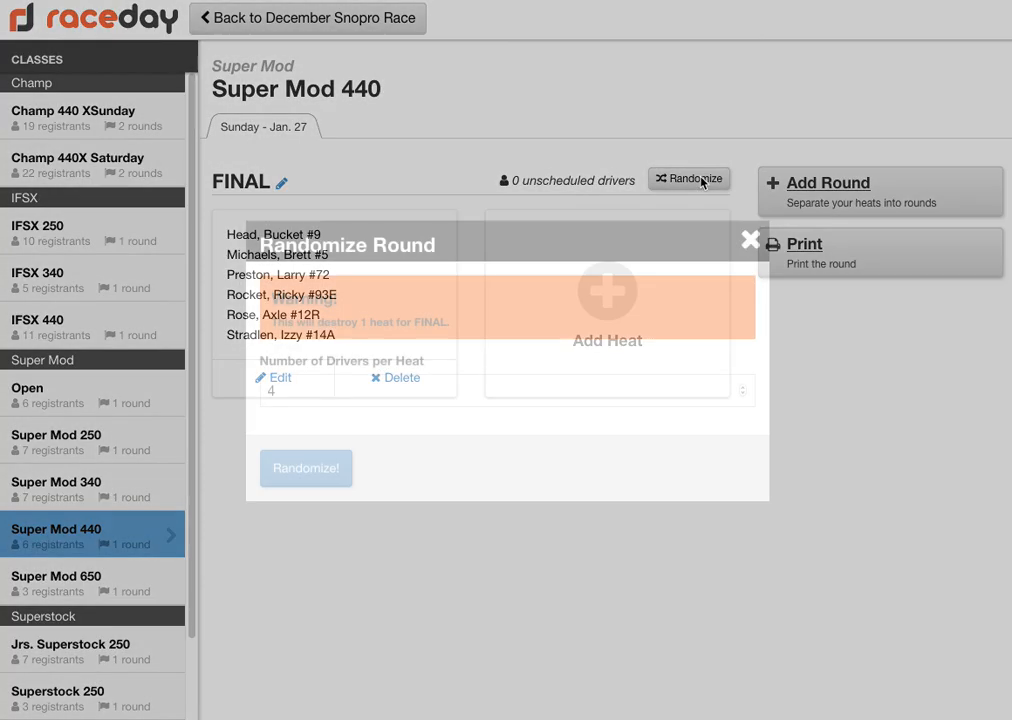
{"action": "left_click_drag", "start_coordinate": [298, 378], "coordinate": [227, 384]}
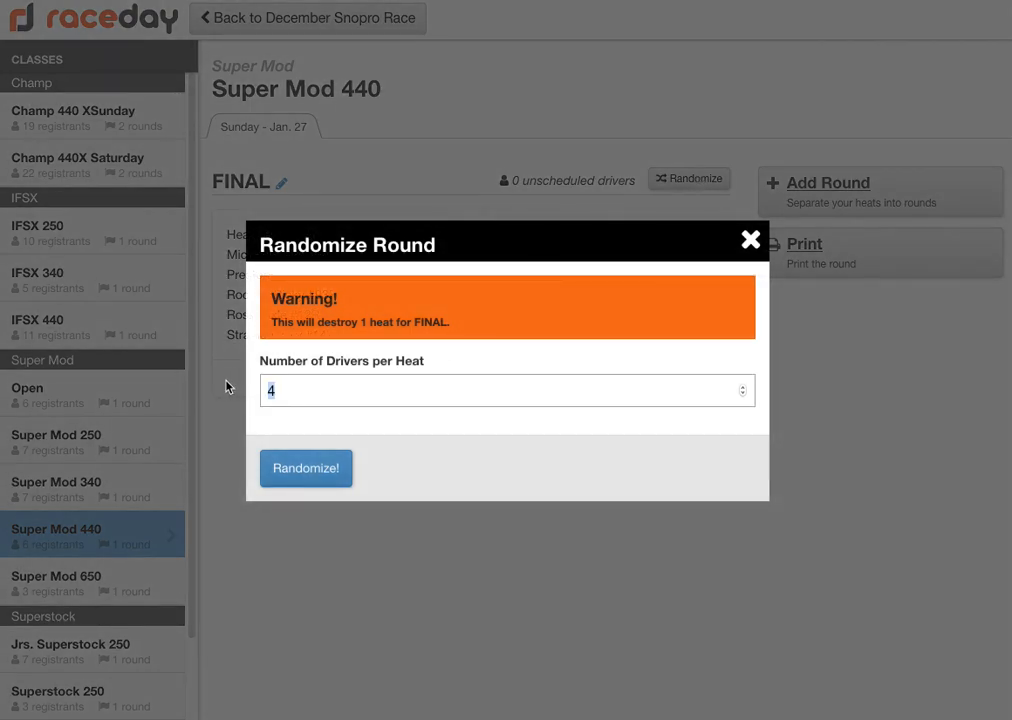
{"action": "type", "text": "6"}
{"action": "left_click", "coordinate": [325, 469]}
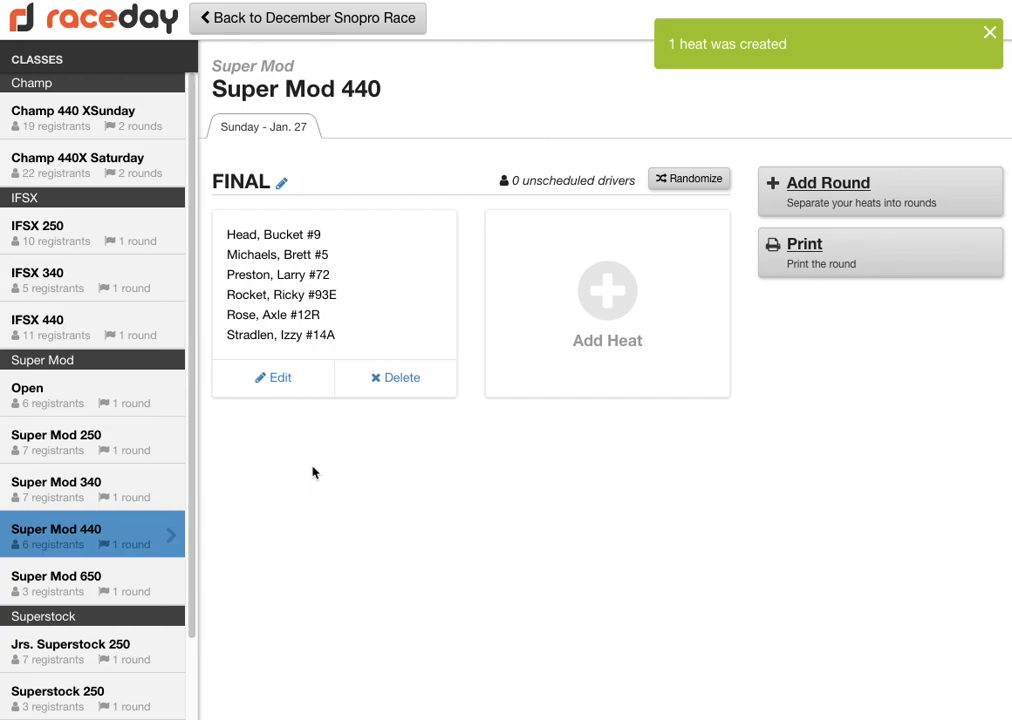
- Rename the HEATS round of the Super Mod 650 class as FINAL
{"action": "left_click", "coordinate": [75, 595]}
{"action": "left_click", "coordinate": [289, 183]}
{"action": "left_click_drag", "start_coordinate": [312, 351], "coordinate": [236, 352]}
{"action": "type", "text": "FINAL"}
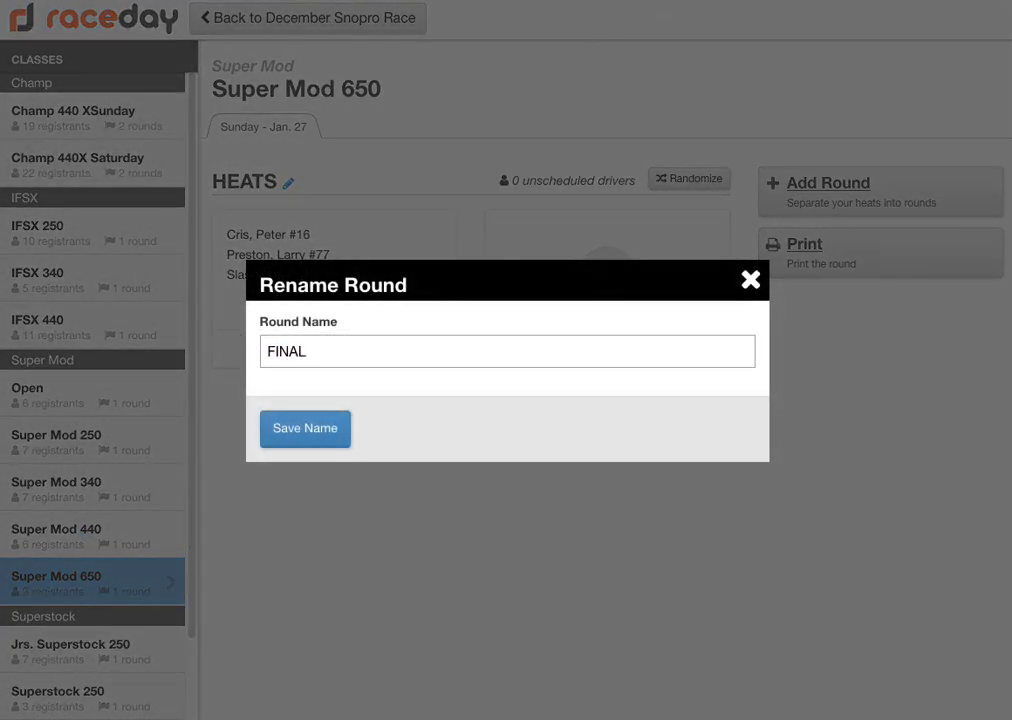
{"action": "left_click", "coordinate": [300, 427]}
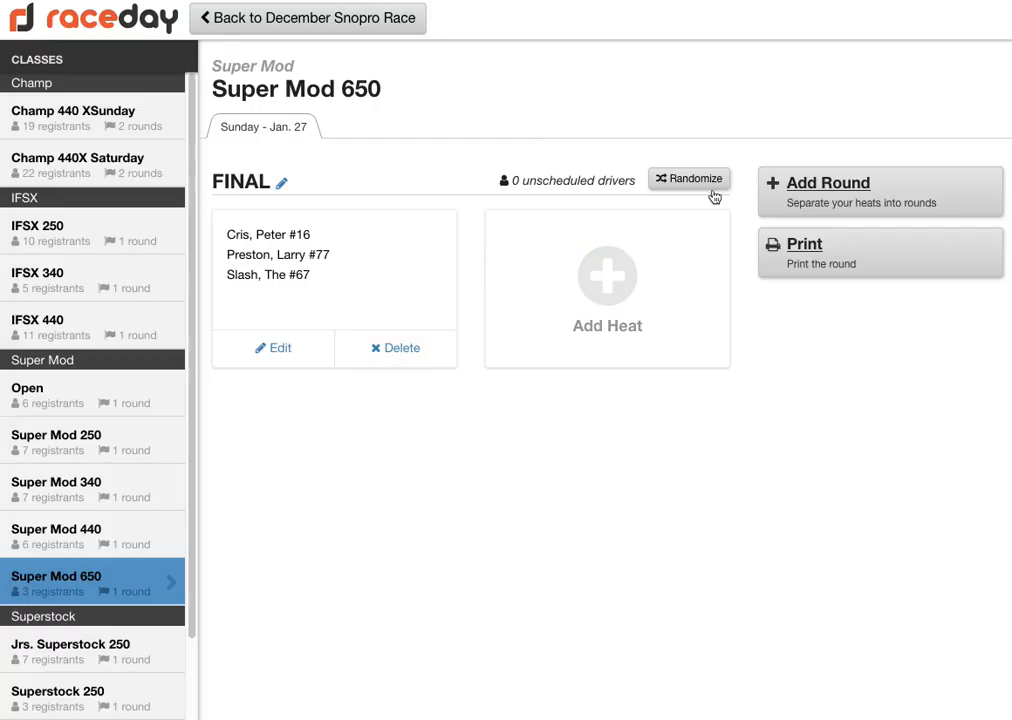
- Randomize the Super Mod 650 FINAL round with 3 drivers per heat, replacing its existing heat
{"action": "left_click", "coordinate": [695, 181]}
{"action": "left_click", "coordinate": [262, 396]}
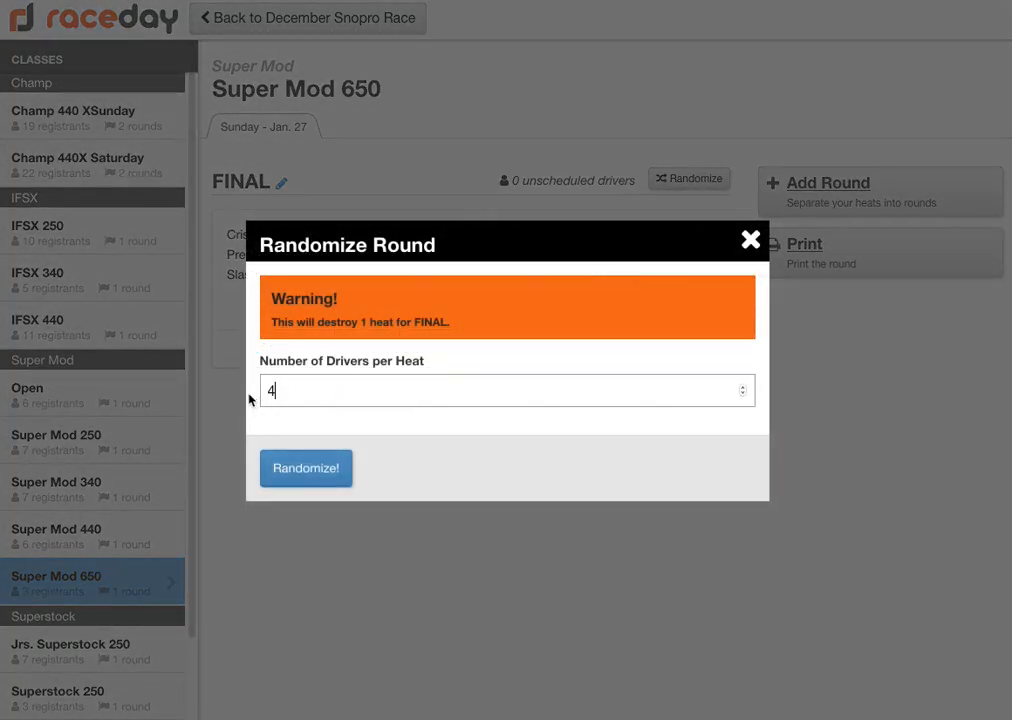
{"action": "type", "text": "3"}
{"action": "left_click", "coordinate": [327, 470]}
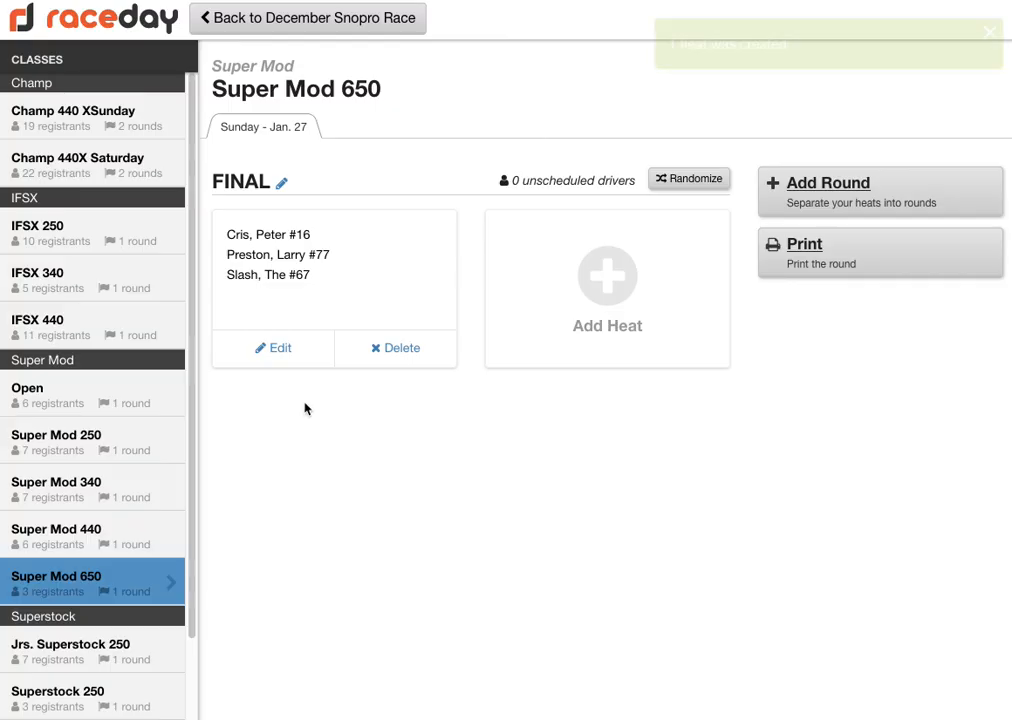
- Rename the HEATS round of the Jrs. Superstock 250 class as FINAL
{"action": "scroll", "coordinate": [188, 481], "scroll_direction": "down", "scroll_amount": 2}
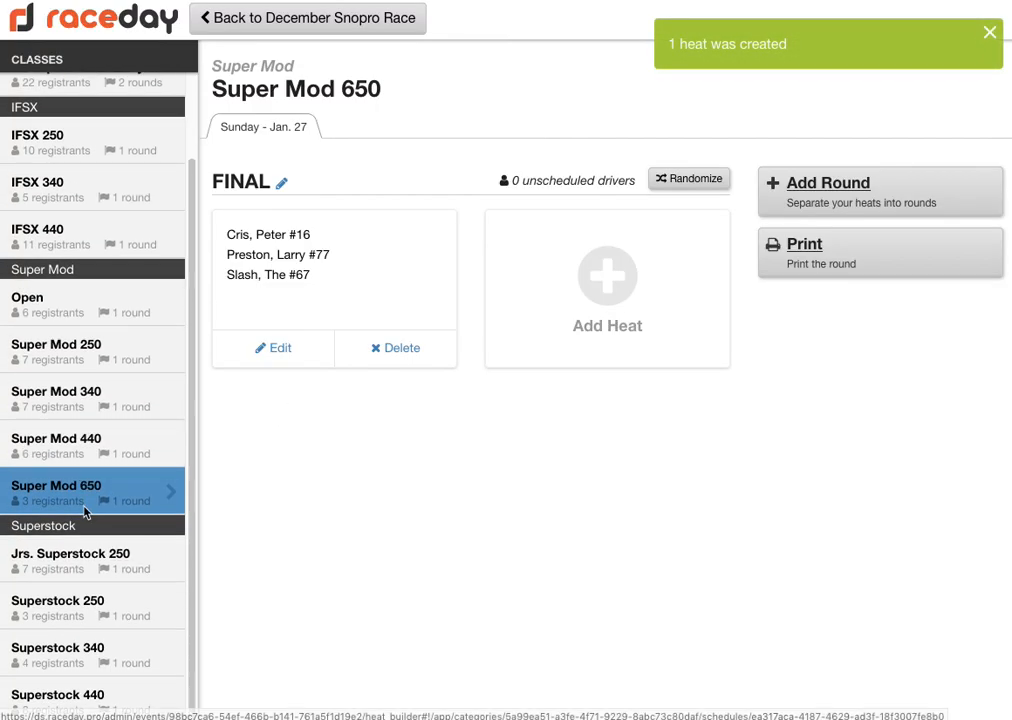
{"action": "left_click", "coordinate": [63, 565]}
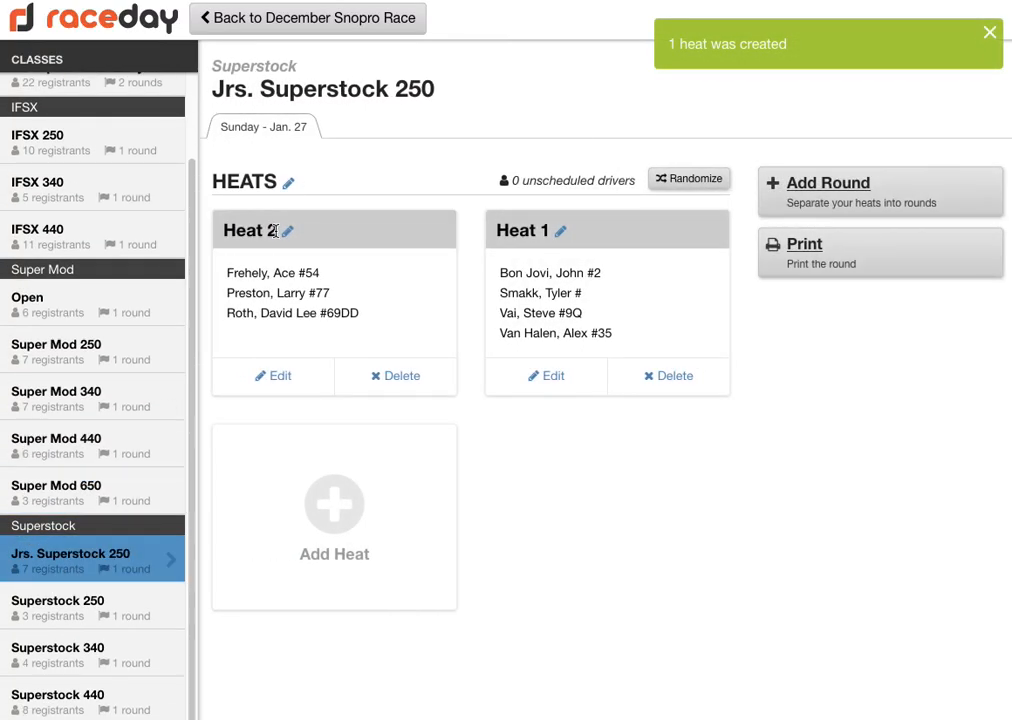
{"action": "left_click", "coordinate": [288, 184]}
{"action": "left_click_drag", "start_coordinate": [337, 345], "coordinate": [239, 347]}
{"action": "type", "text": "FINAL"}
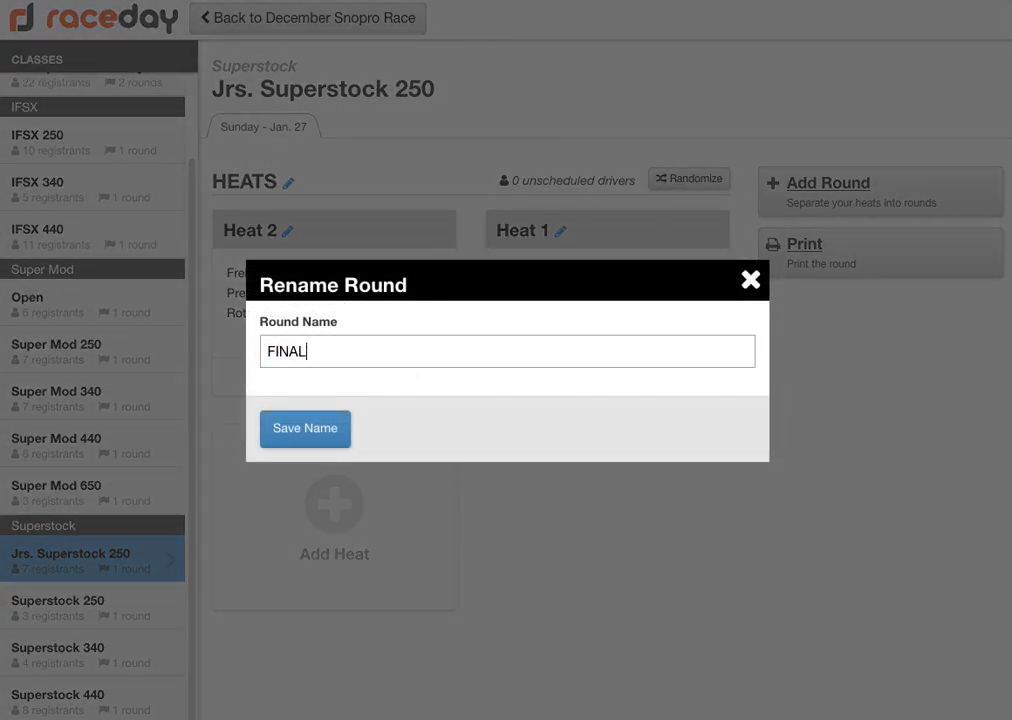
{"action": "left_click", "coordinate": [329, 415]}
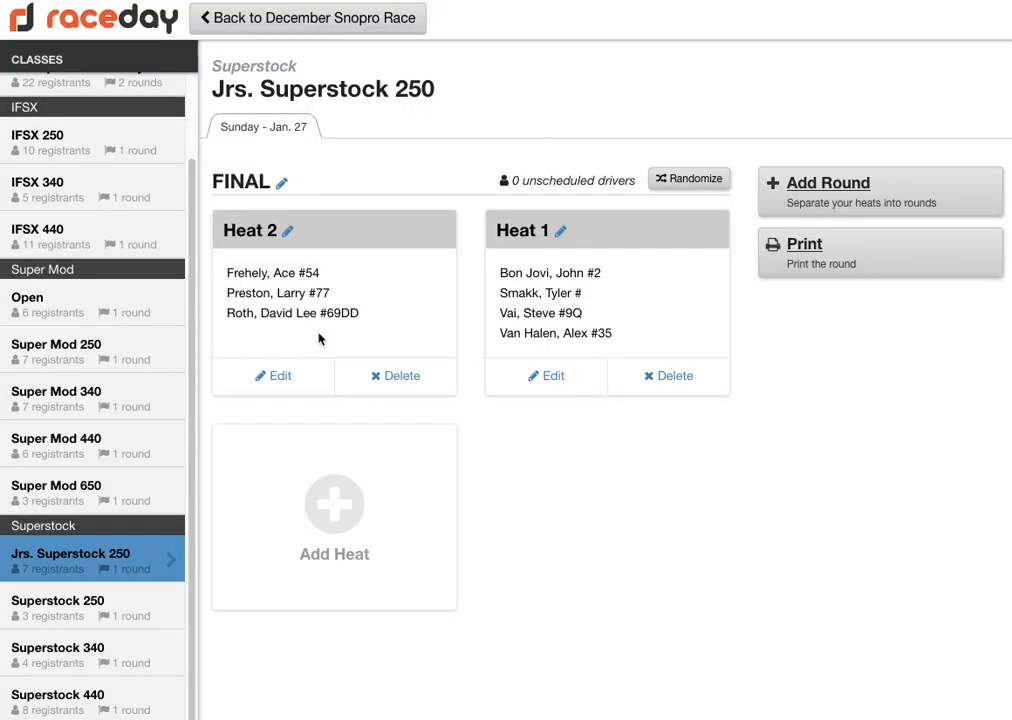
- Delete Heat 1 from the Jrs. Superstock 250 FINAL round
{"action": "left_click", "coordinate": [673, 376]}
{"action": "type", "text": "Delete"}
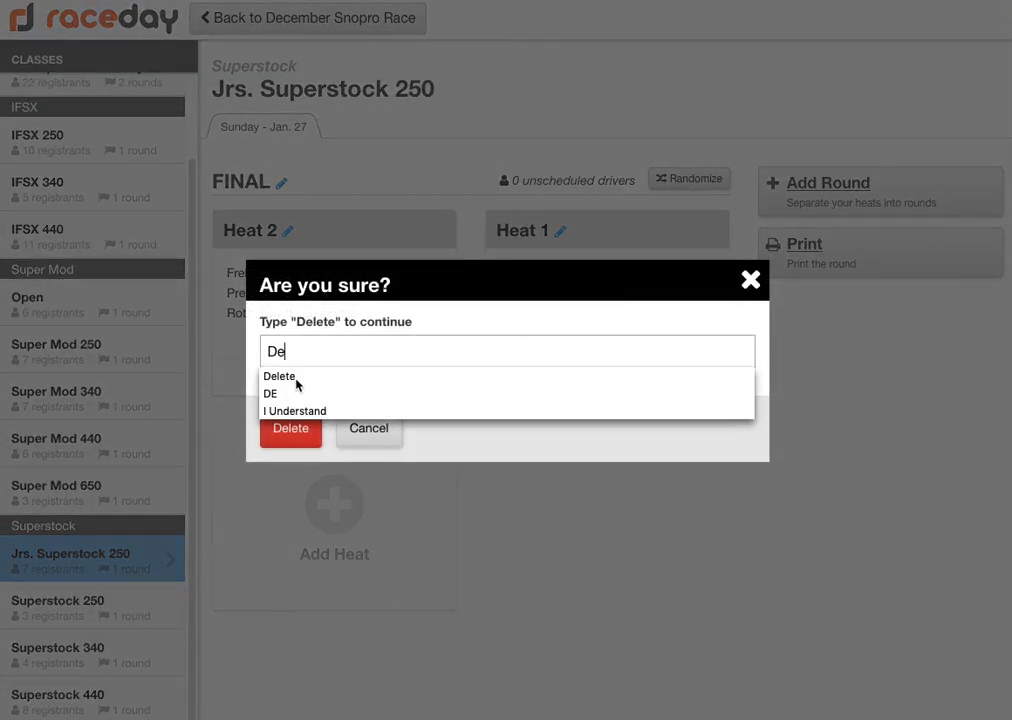
{"action": "left_click", "coordinate": [291, 429]}
- Randomize the Jrs. Superstock 250 FINAL round into a single heat of 7 drivers, replacing its existing heat
{"action": "left_click", "coordinate": [702, 178]}
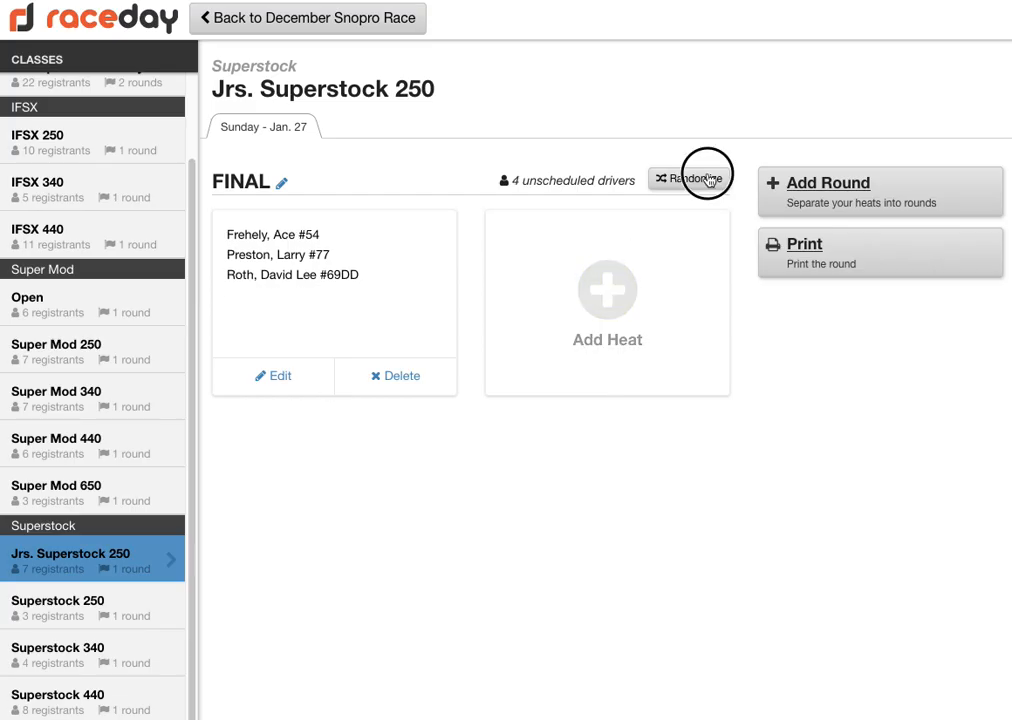
{"action": "left_click_drag", "start_coordinate": [345, 379], "coordinate": [229, 387]}
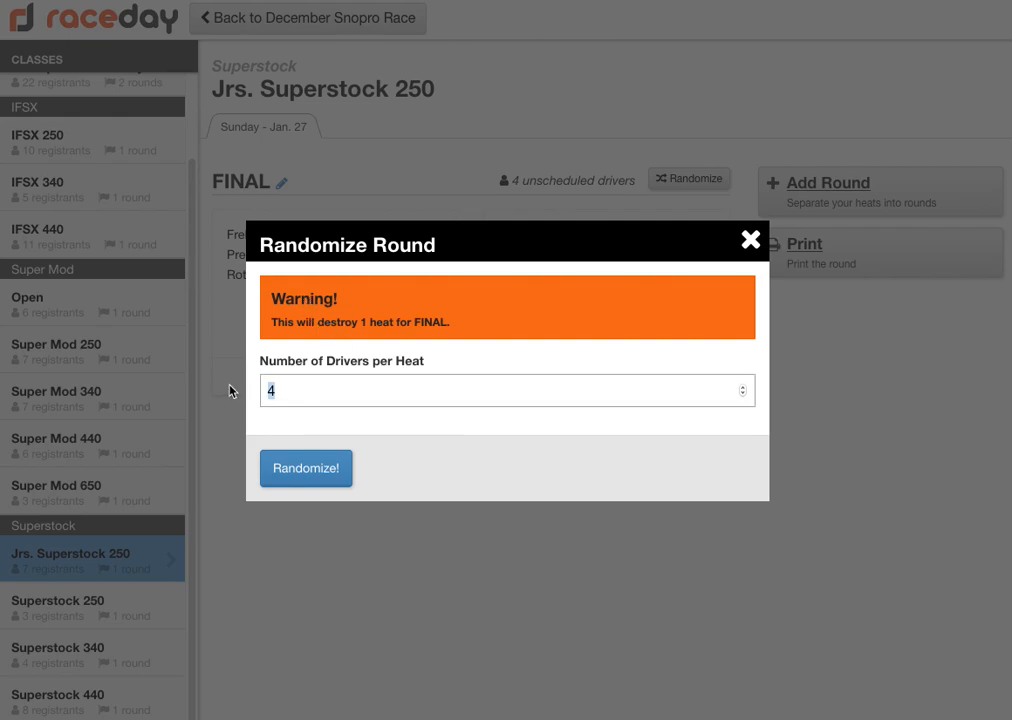
{"action": "left_click", "coordinate": [301, 461]}
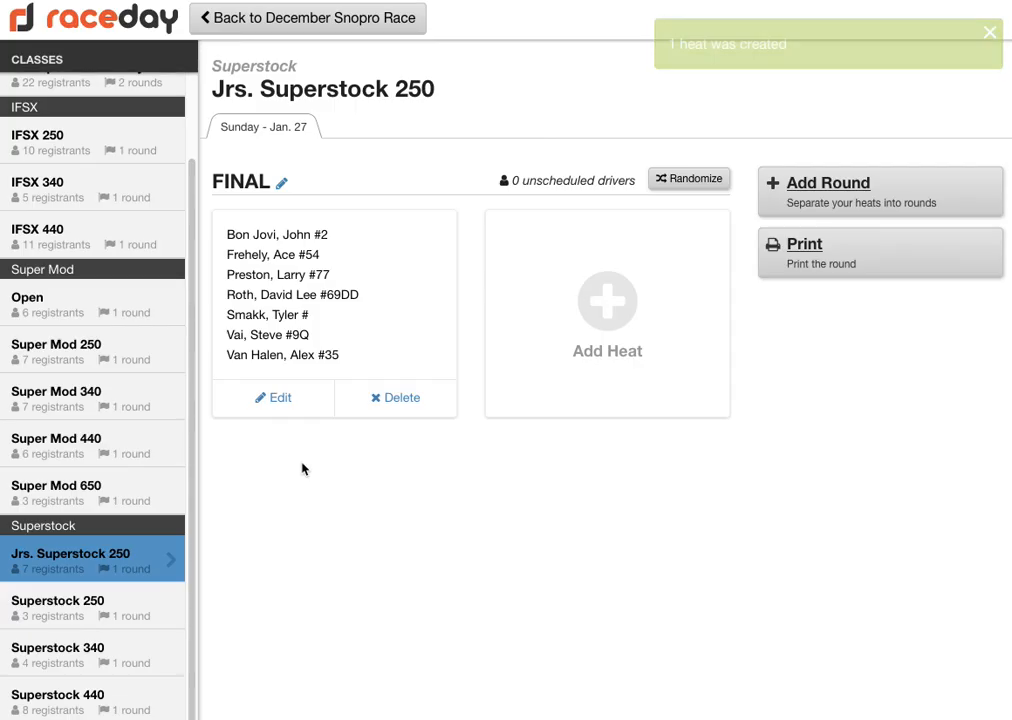
- Rename the HEATS round of the Superstock 250 class as FINAL
{"action": "left_click", "coordinate": [84, 608]}
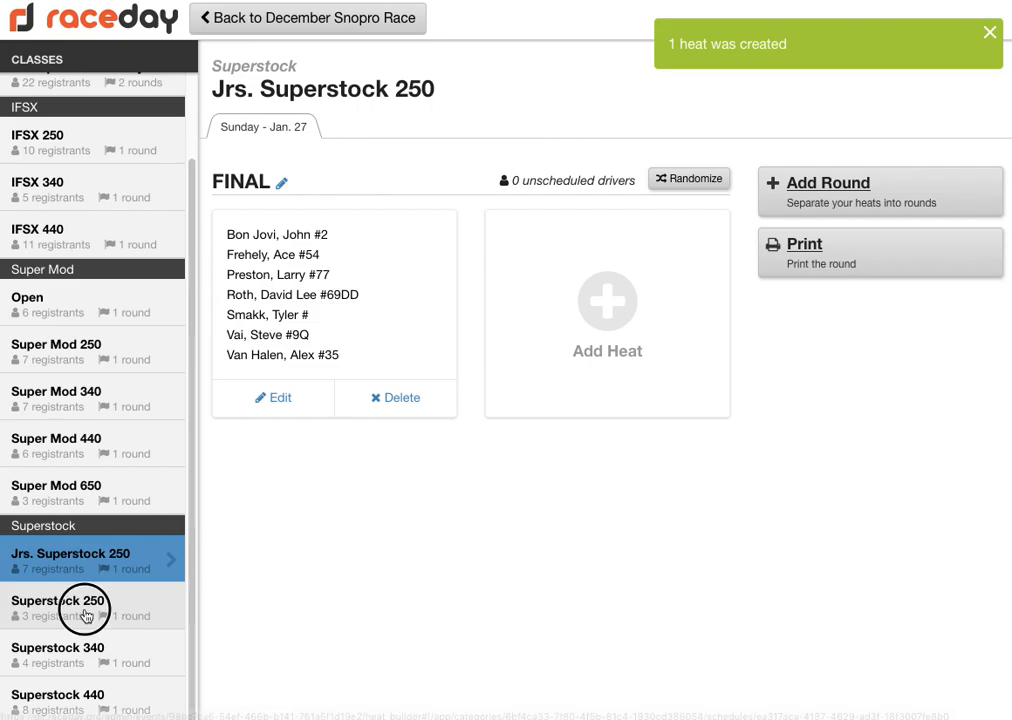
{"action": "left_click", "coordinate": [288, 184]}
{"action": "left_click_drag", "start_coordinate": [307, 350], "coordinate": [158, 314]}
{"action": "type", "text": "FINAL"}
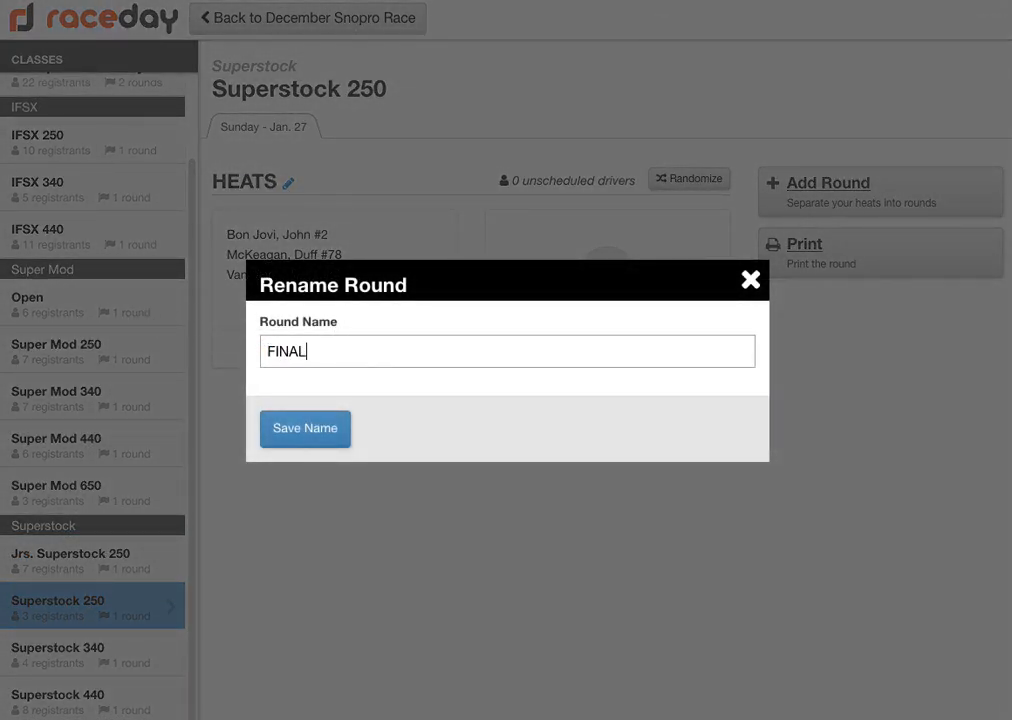
{"action": "left_click", "coordinate": [295, 434]}
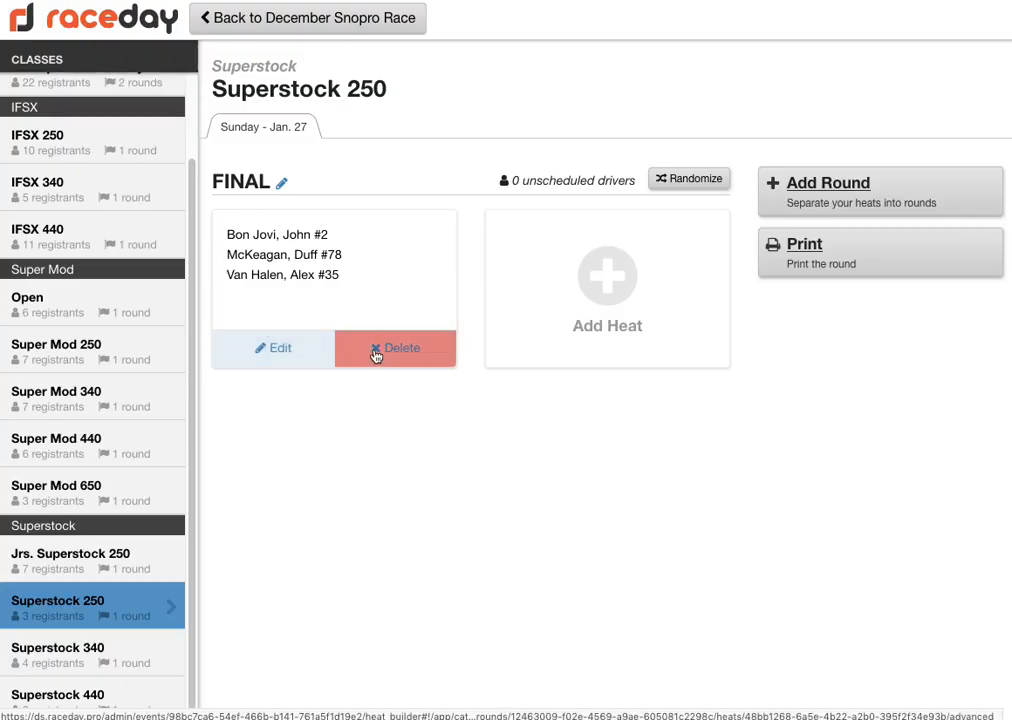
- Randomize the Superstock 250 FINAL round with 3 drivers per heat, replacing its existing heat
{"action": "left_click", "coordinate": [688, 179]}
{"action": "left_click_drag", "start_coordinate": [323, 381], "coordinate": [222, 386]}
{"action": "type", "text": "3"}
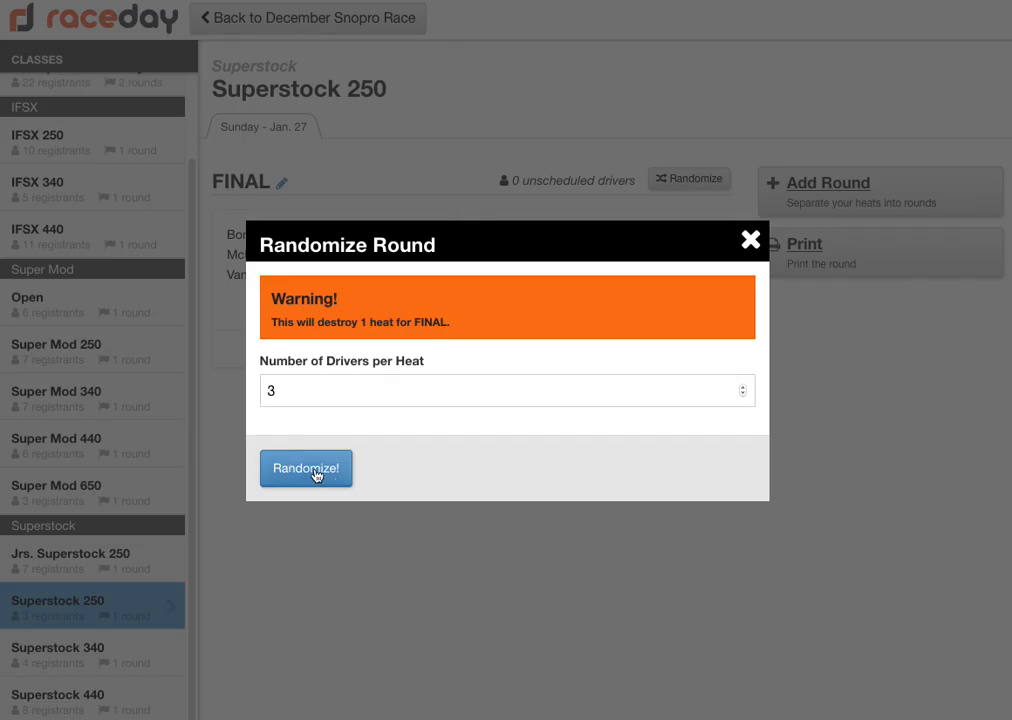
{"action": "left_click", "coordinate": [316, 469]}
- Rename the HEATS round of the Superstock 340 class as FINAL and randomize it with 4 drivers per heat
{"action": "left_click", "coordinate": [102, 655]}
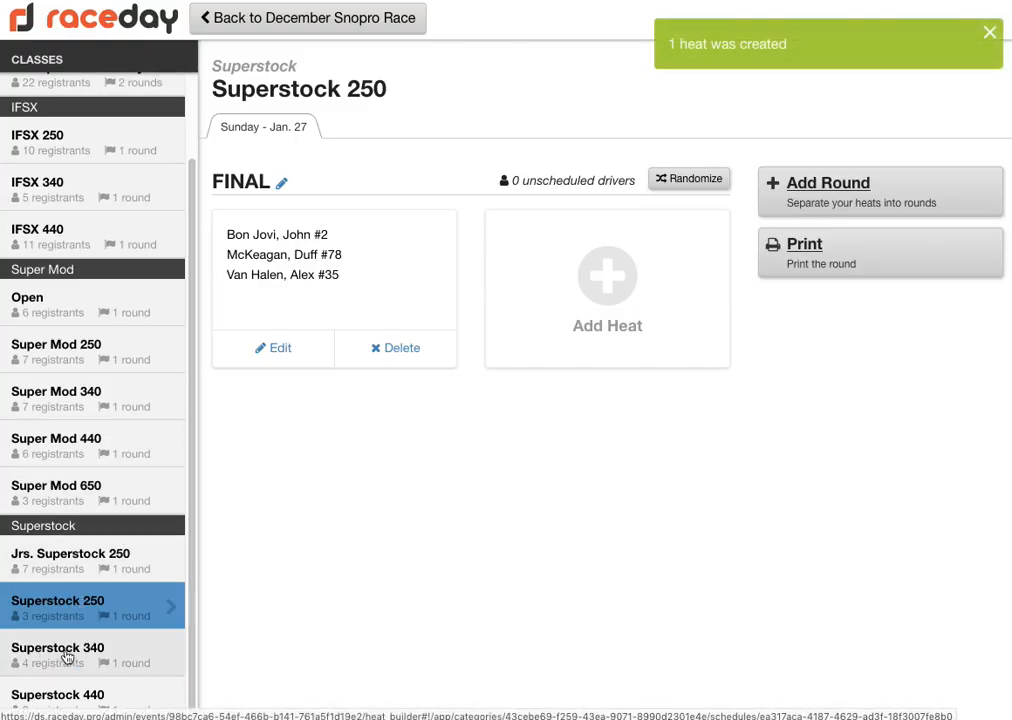
{"action": "left_click", "coordinate": [289, 184]}
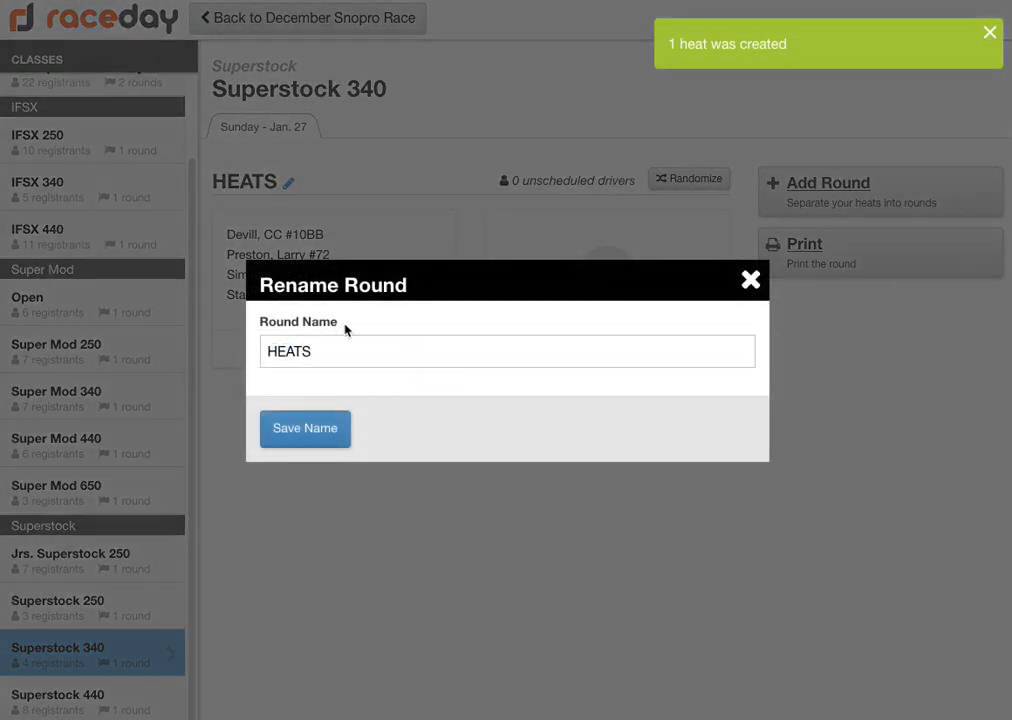
{"action": "left_click_drag", "start_coordinate": [330, 352], "coordinate": [158, 350]}
{"action": "type", "text": "FINAL"}
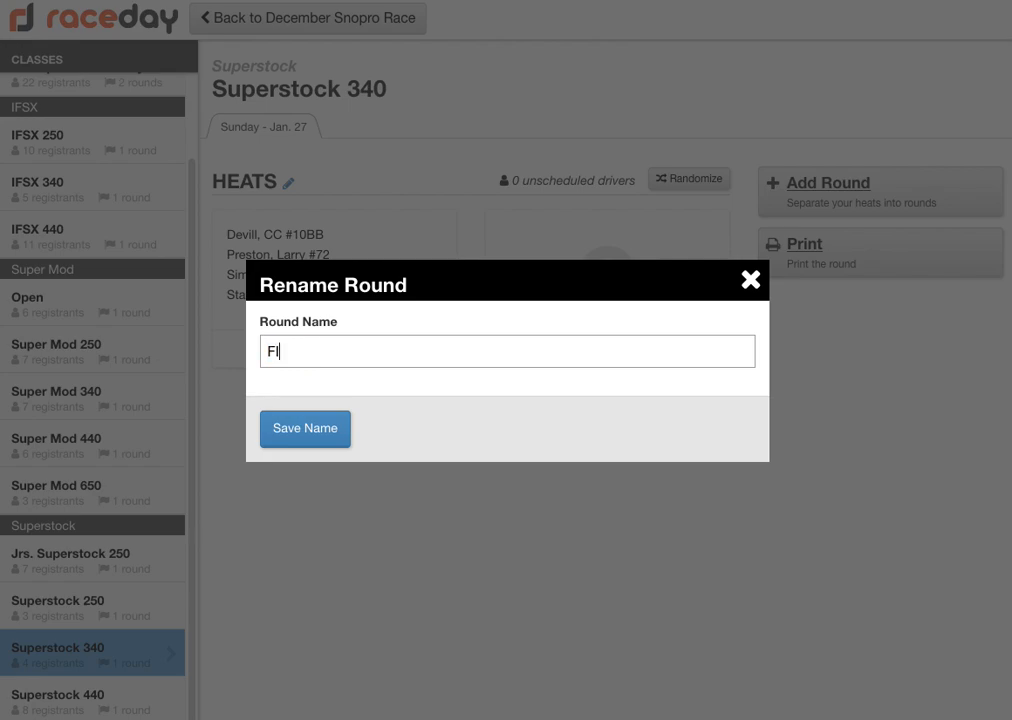
{"action": "left_click", "coordinate": [339, 435]}
{"action": "left_click", "coordinate": [706, 178]}
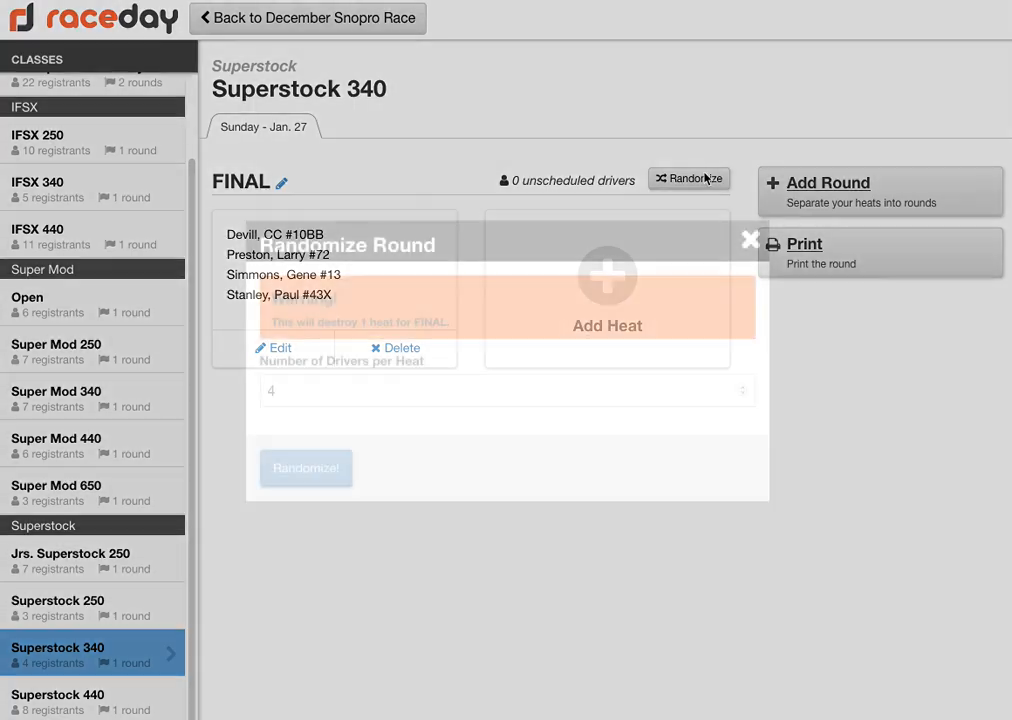
{"action": "left_click", "coordinate": [306, 468]}
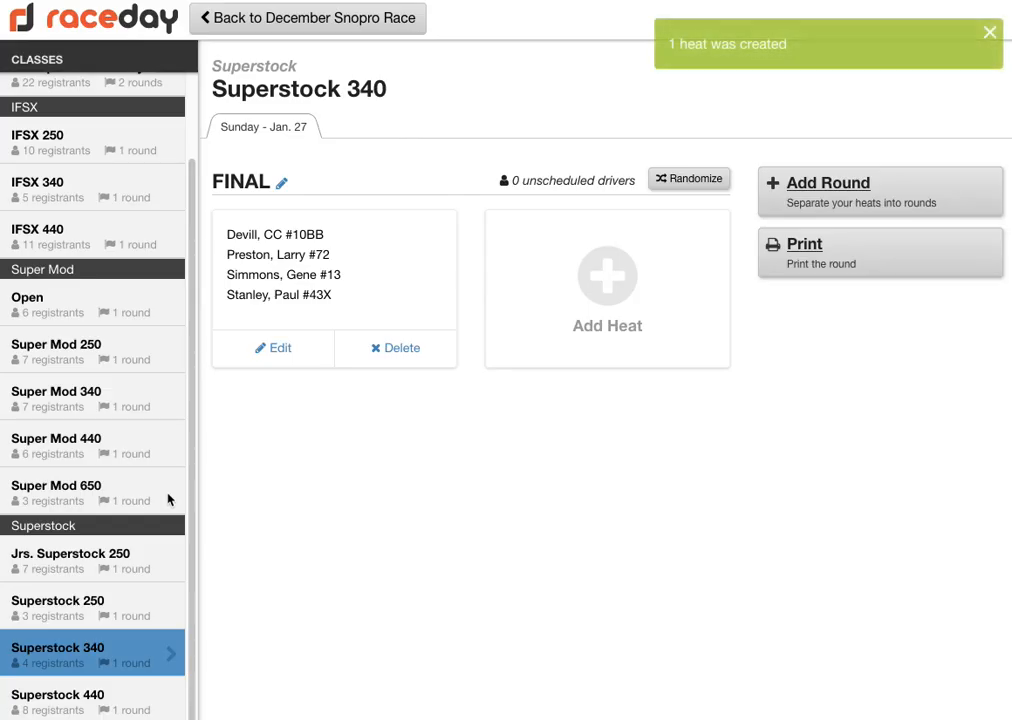
- Rename the HEATS round of the Superstock 440 class as FINAL
{"action": "left_click", "coordinate": [110, 704]}
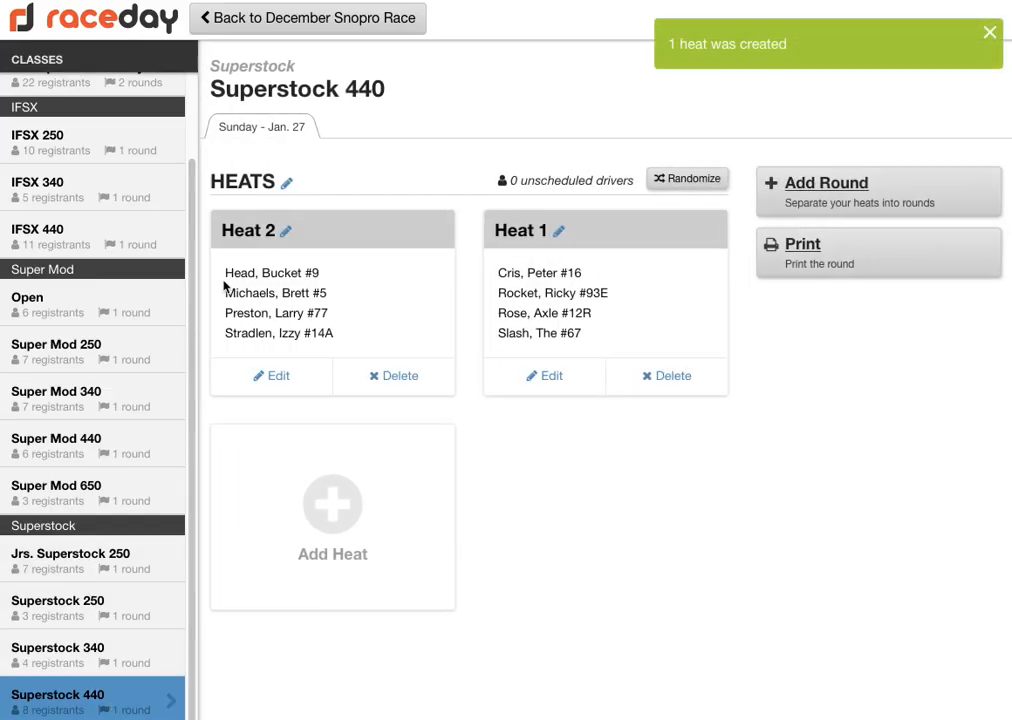
{"action": "left_click", "coordinate": [289, 187]}
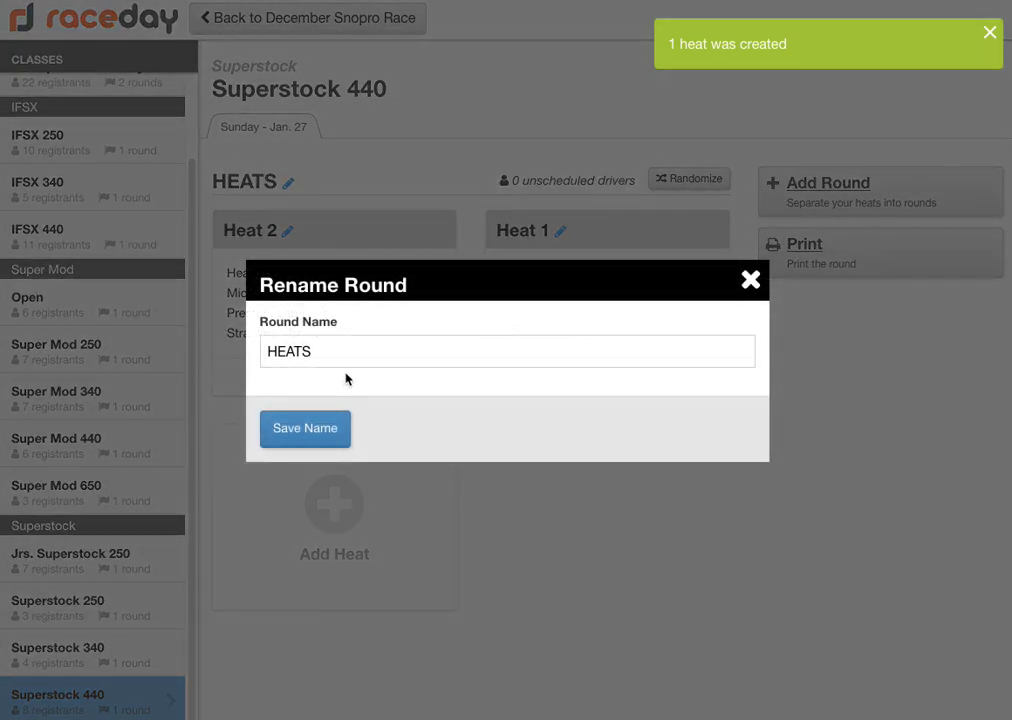
{"action": "left_click_drag", "start_coordinate": [340, 355], "coordinate": [208, 334]}
{"action": "type", "text": "FINAL"}
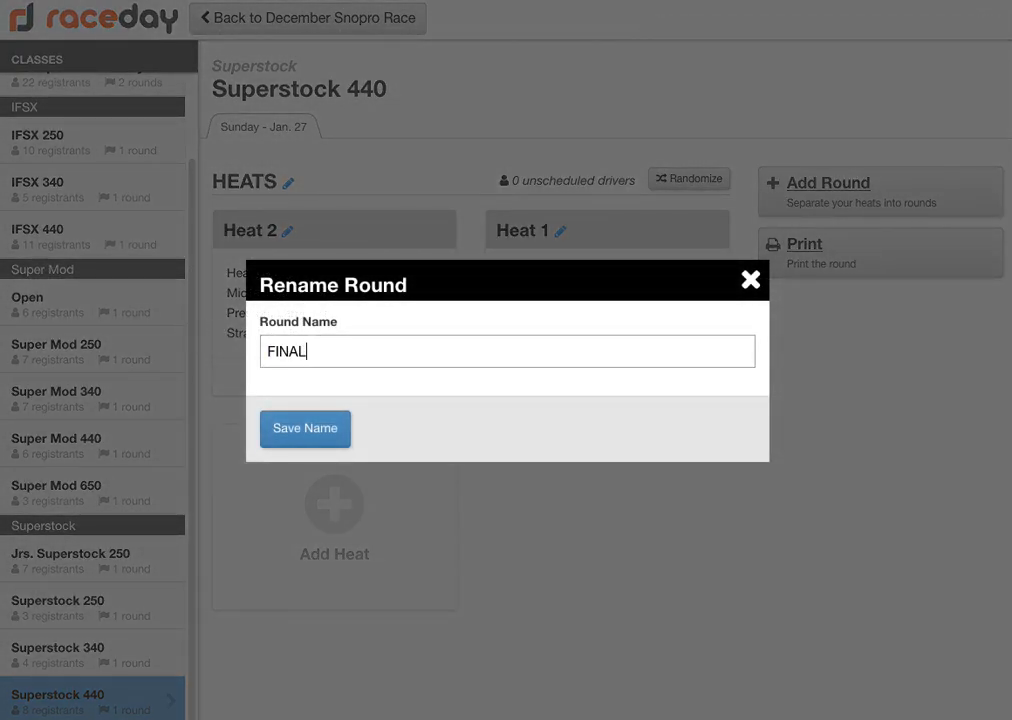
{"action": "left_click", "coordinate": [316, 429]}
- Randomize the Superstock 440 FINAL round with 8 drivers per heat, replacing its existing heats
{"action": "left_click", "coordinate": [697, 180]}
{"action": "double_click", "coordinate": [344, 400]}
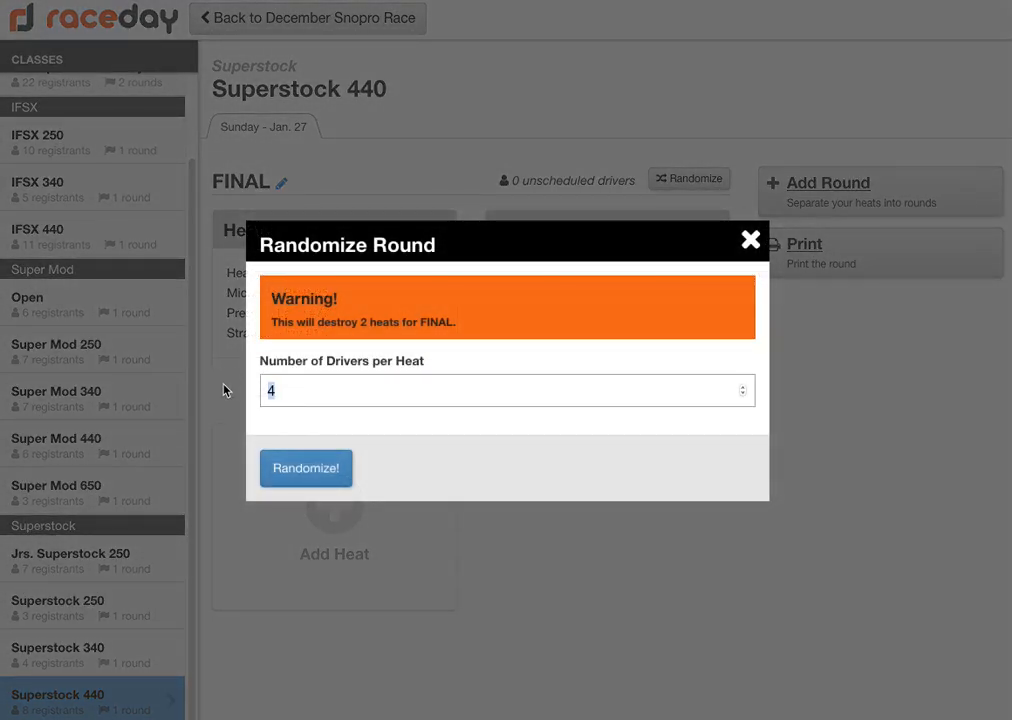
{"action": "type", "text": "8"}
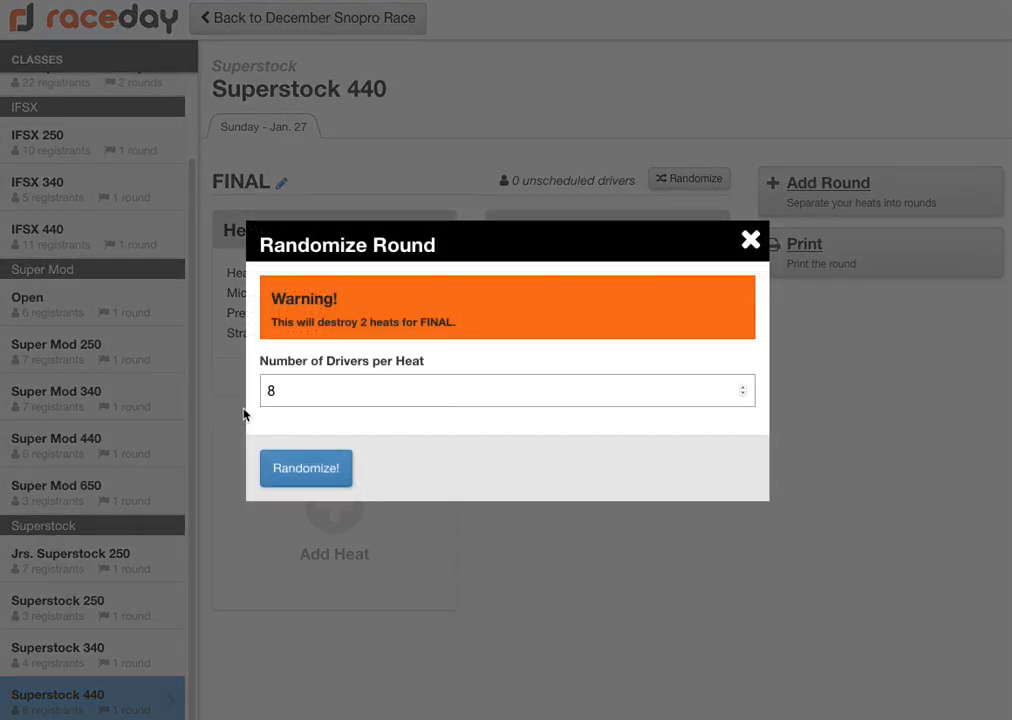
{"action": "left_click", "coordinate": [308, 470]}
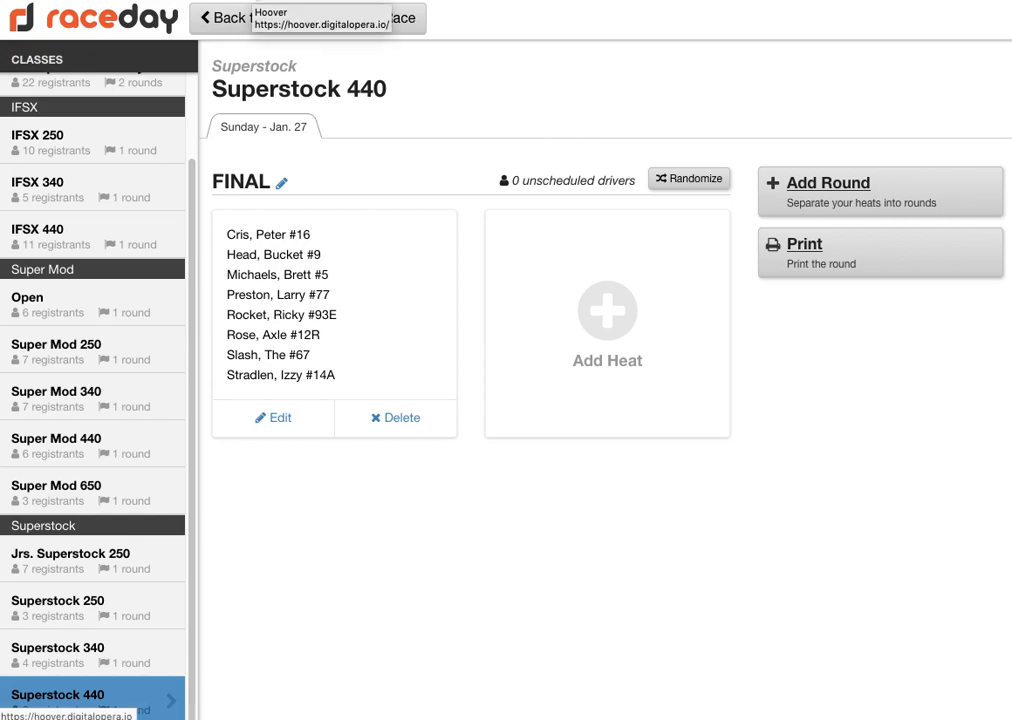
- Open the December Snopro Race running order and remove the DRIVERS MEETING 9:00AM item
{"action": "left_click", "coordinate": [309, 19]}
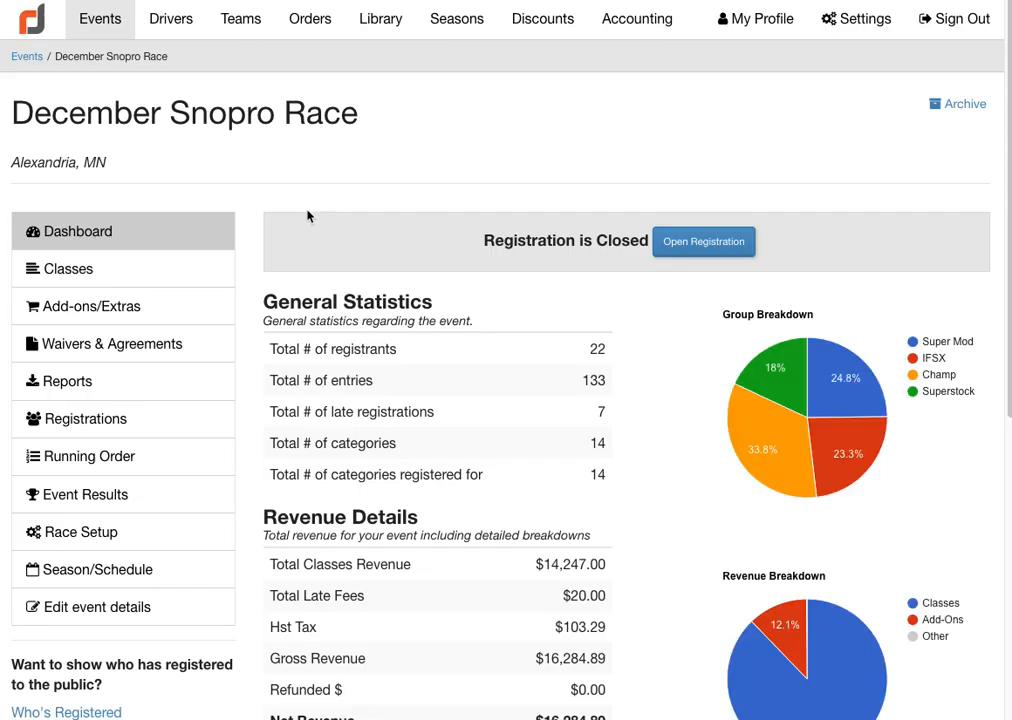
{"action": "left_click", "coordinate": [136, 456]}
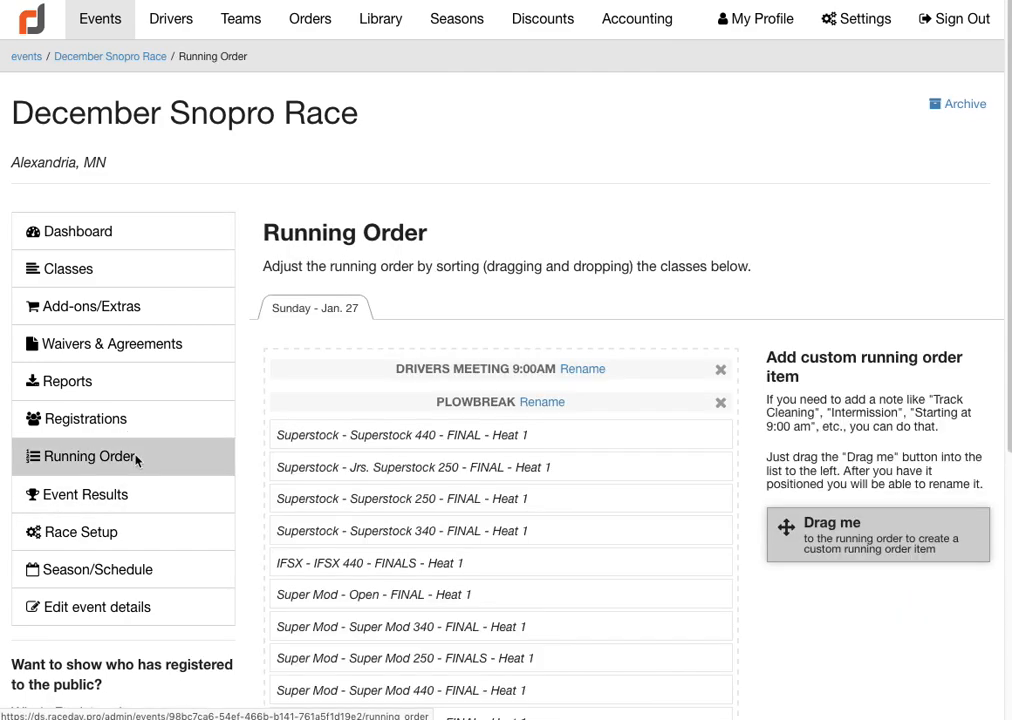
{"action": "left_click", "coordinate": [721, 372]}
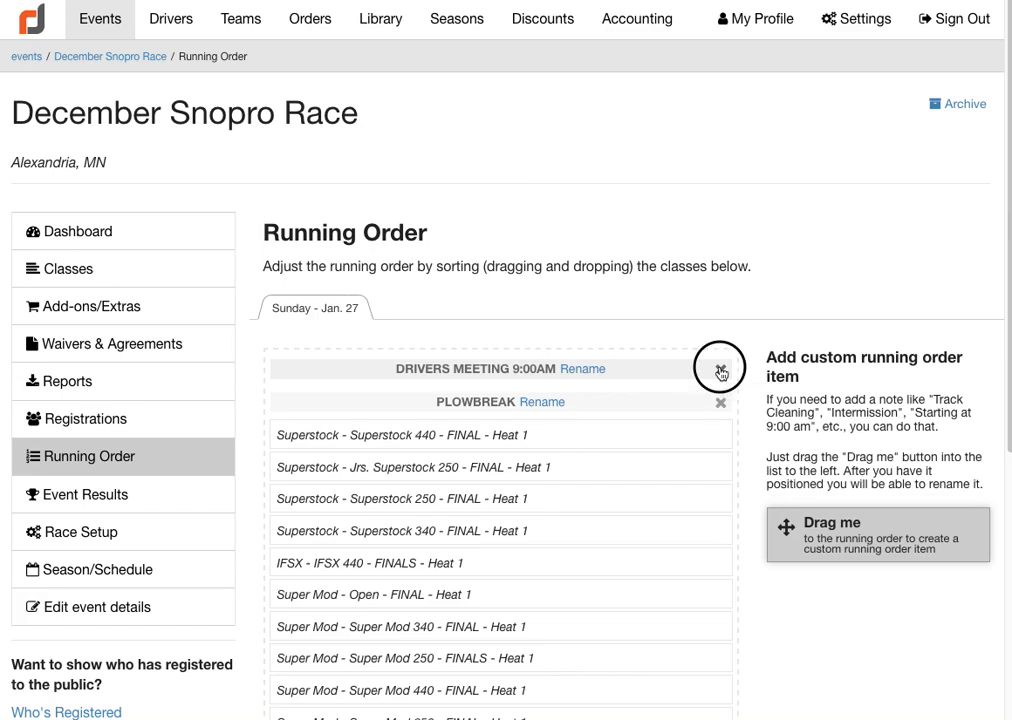
- Reorder the finals so Super Mod 250 and IFSX 340 follow Superstock 340, and IFSX 250 comes directly after IFSX 440
{"action": "scroll", "coordinate": [669, 429], "scroll_direction": "down", "scroll_amount": 3}
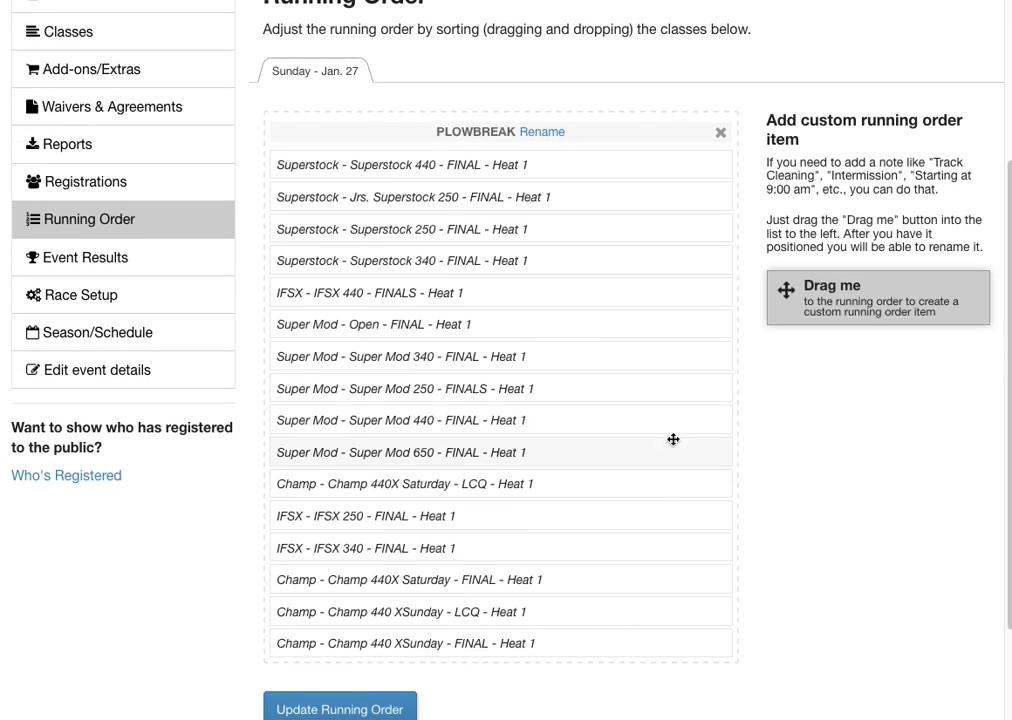
{"action": "scroll", "coordinate": [671, 440], "scroll_direction": "down", "scroll_amount": 2}
{"action": "scroll", "coordinate": [669, 452], "scroll_direction": "up", "scroll_amount": 2}
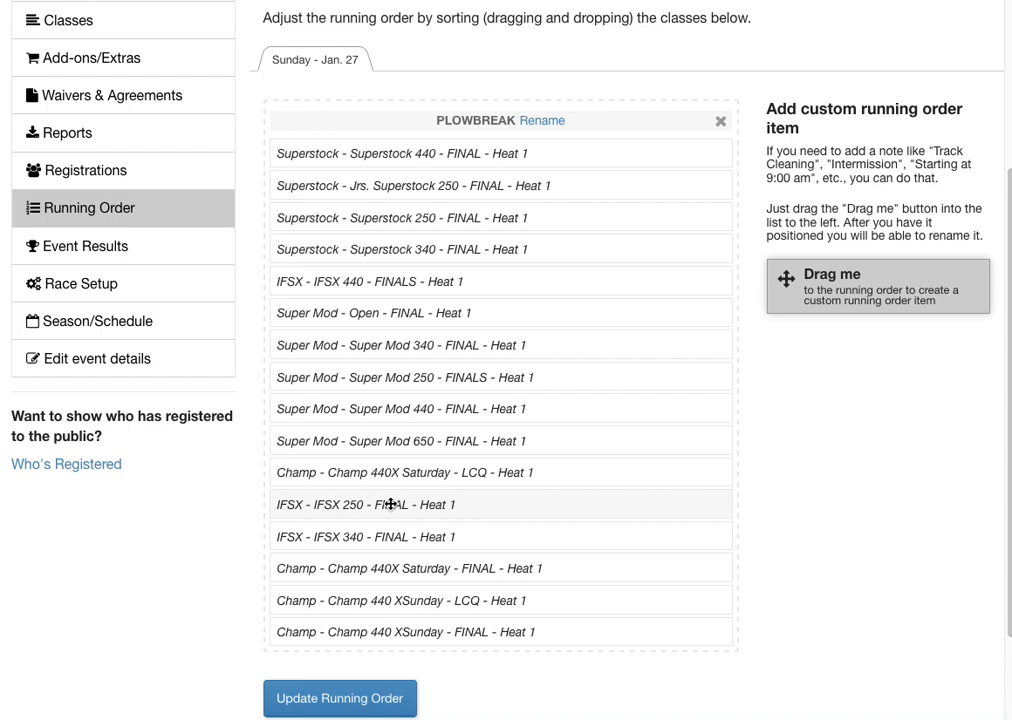
{"action": "left_click_drag", "start_coordinate": [400, 381], "coordinate": [446, 276]}
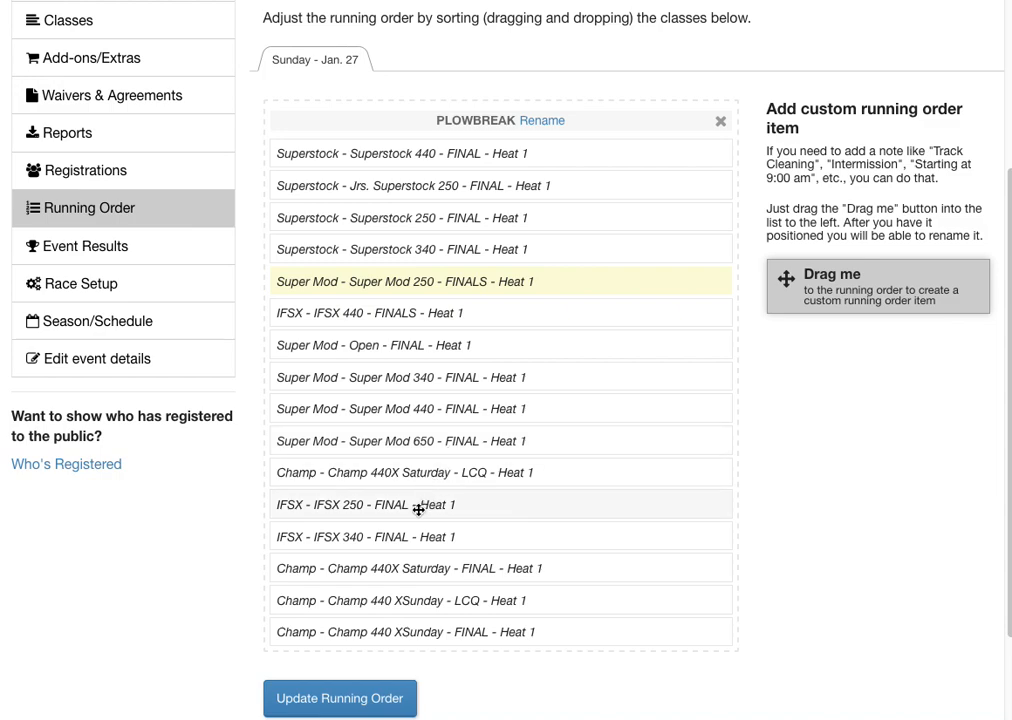
{"action": "left_click_drag", "start_coordinate": [381, 536], "coordinate": [453, 312]}
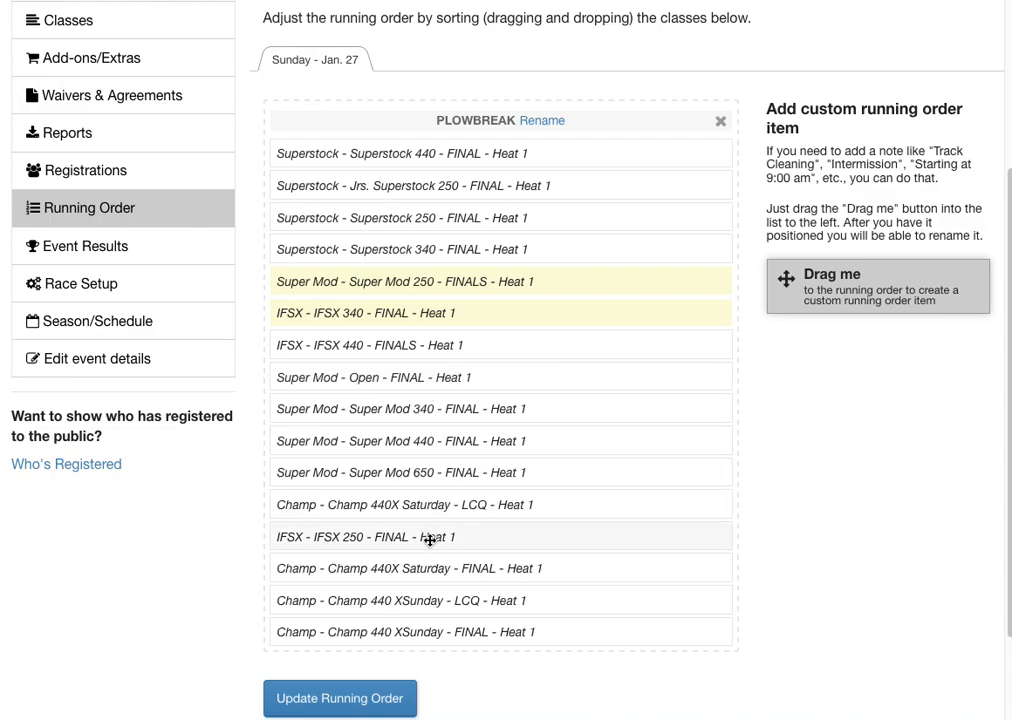
{"action": "left_click_drag", "start_coordinate": [429, 540], "coordinate": [440, 384]}
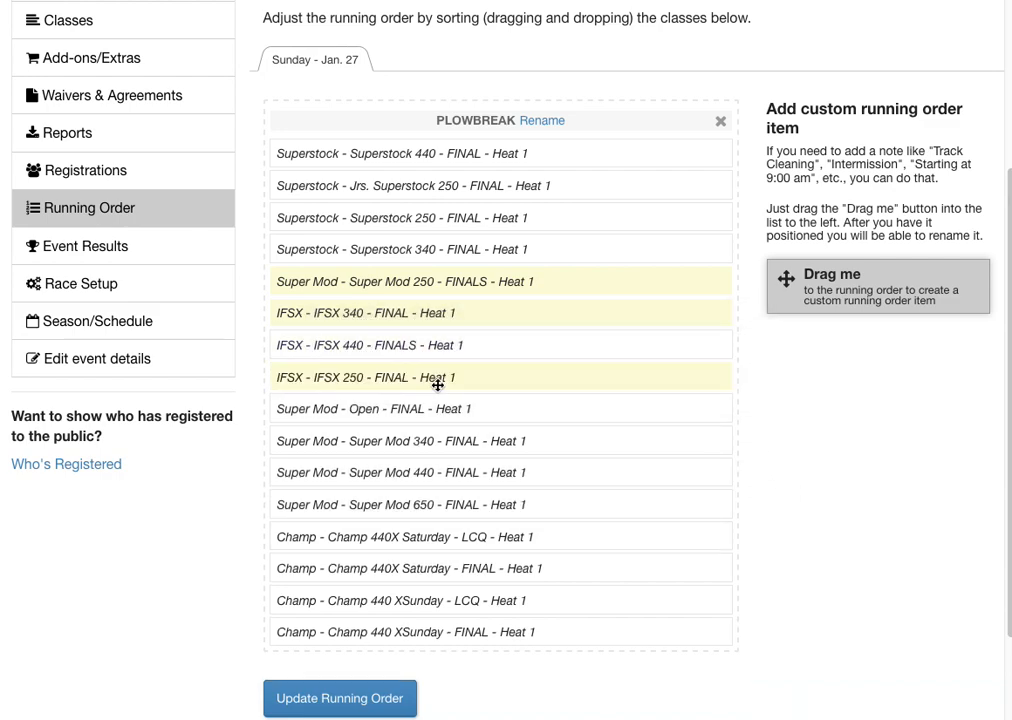
- Move the Super Mod 340 final directly before IFSX 440, and the Super Mod 440 and 650 finals directly before Super Mod Open
{"action": "left_click_drag", "start_coordinate": [420, 433], "coordinate": [447, 345]}
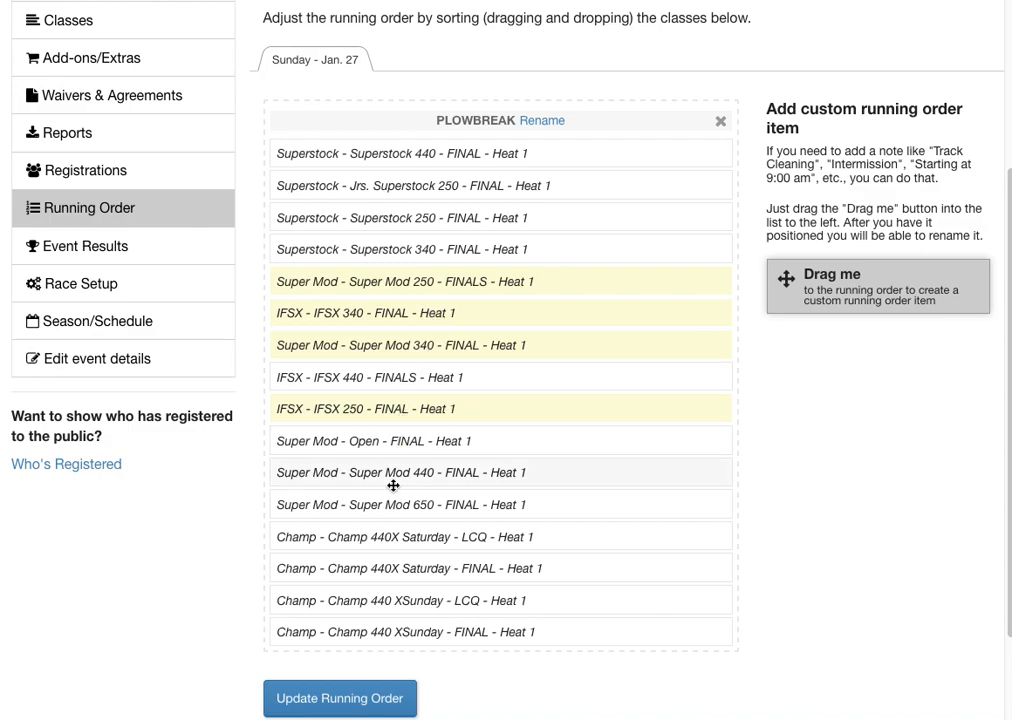
{"action": "left_click_drag", "start_coordinate": [395, 477], "coordinate": [404, 438]}
{"action": "left_click_drag", "start_coordinate": [391, 504], "coordinate": [407, 473]}
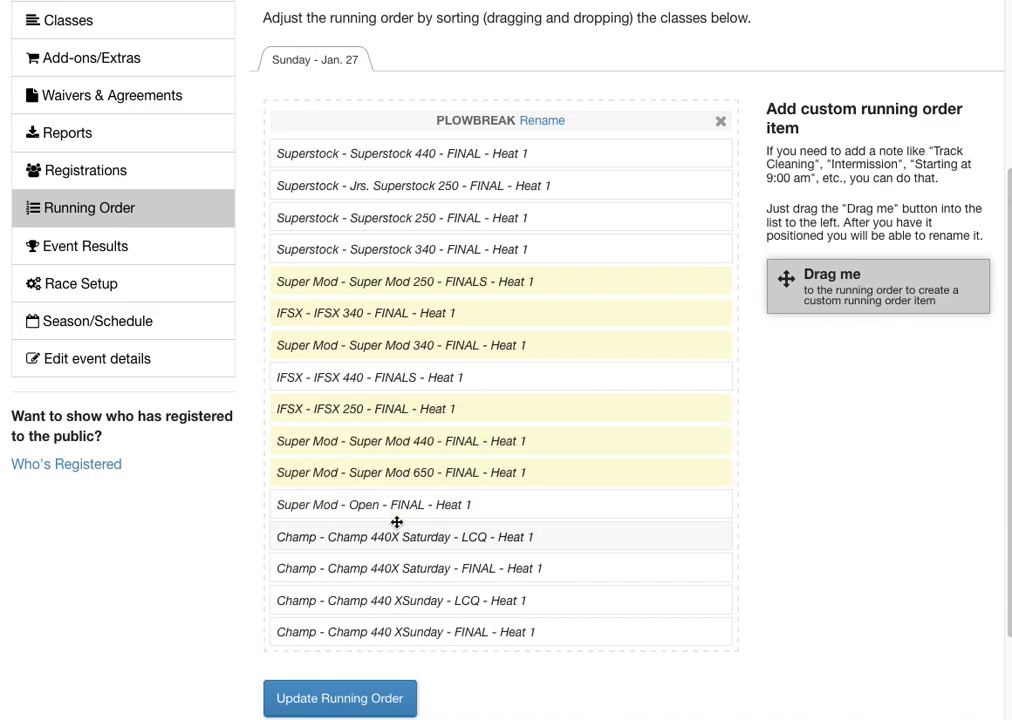
- Move the Champ 440X Saturday LCQ and the Champ 440 XSunday LCQ, in that order, directly below PLOWBREAK
{"action": "scroll", "coordinate": [401, 513], "scroll_direction": "down", "scroll_amount": 3}
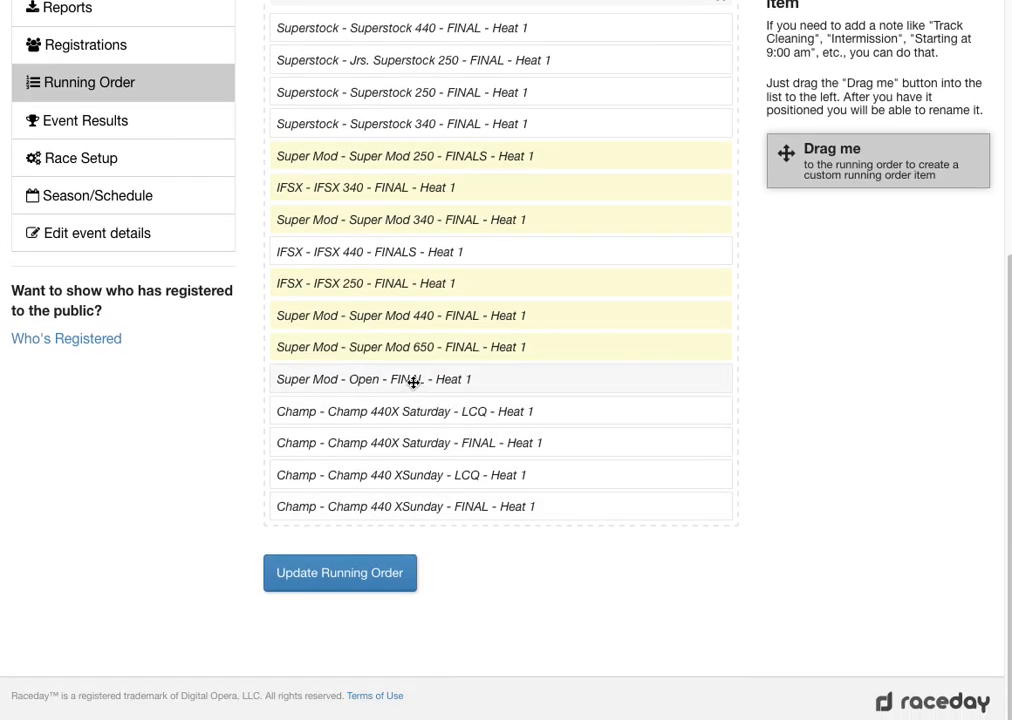
{"action": "left_click_drag", "start_coordinate": [429, 411], "coordinate": [452, 72]}
{"action": "left_click_drag", "start_coordinate": [478, 505], "coordinate": [486, 79]}
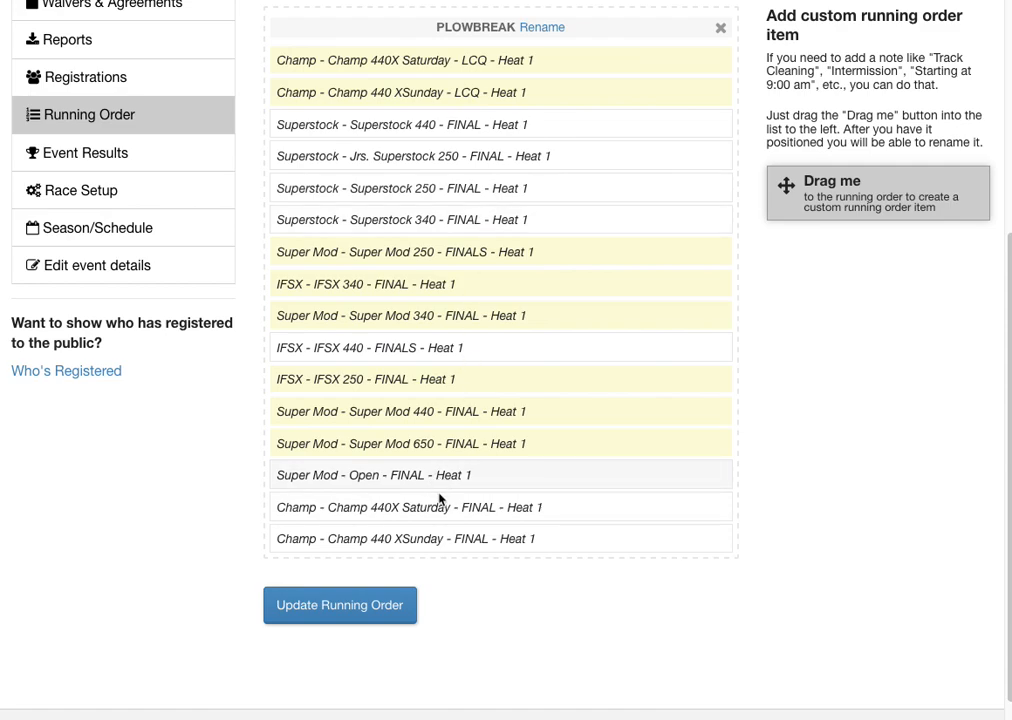
- Save the updated running order, and rebuild the Event Running Order and Pit Boards reports
{"action": "left_click", "coordinate": [358, 605]}
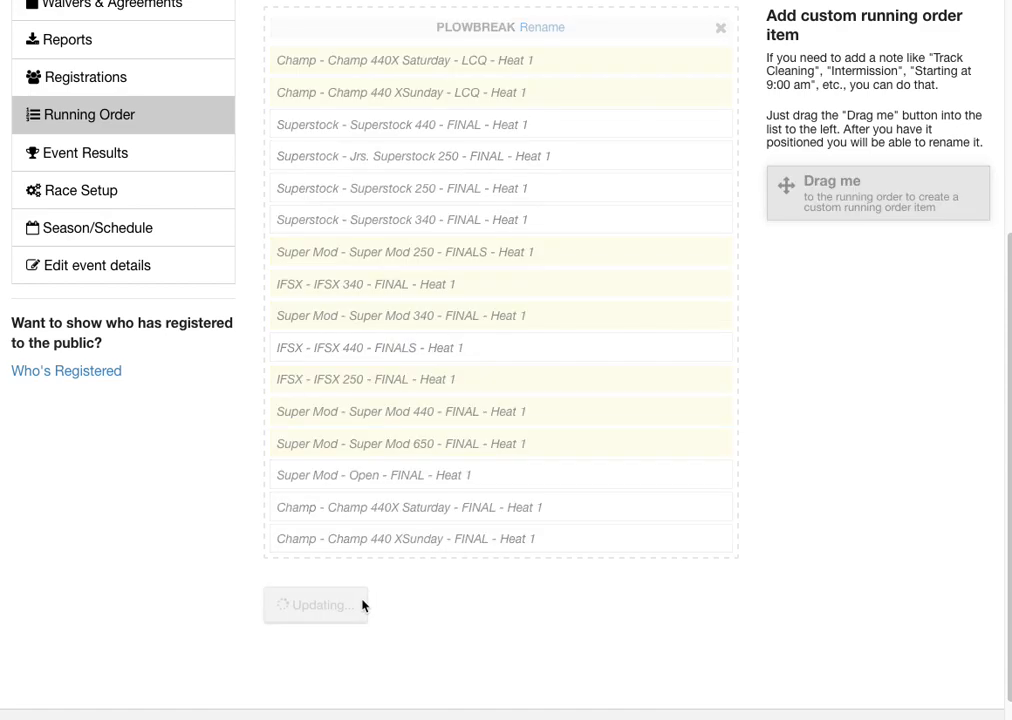
{"action": "scroll", "coordinate": [366, 600], "scroll_direction": "up", "scroll_amount": 3}
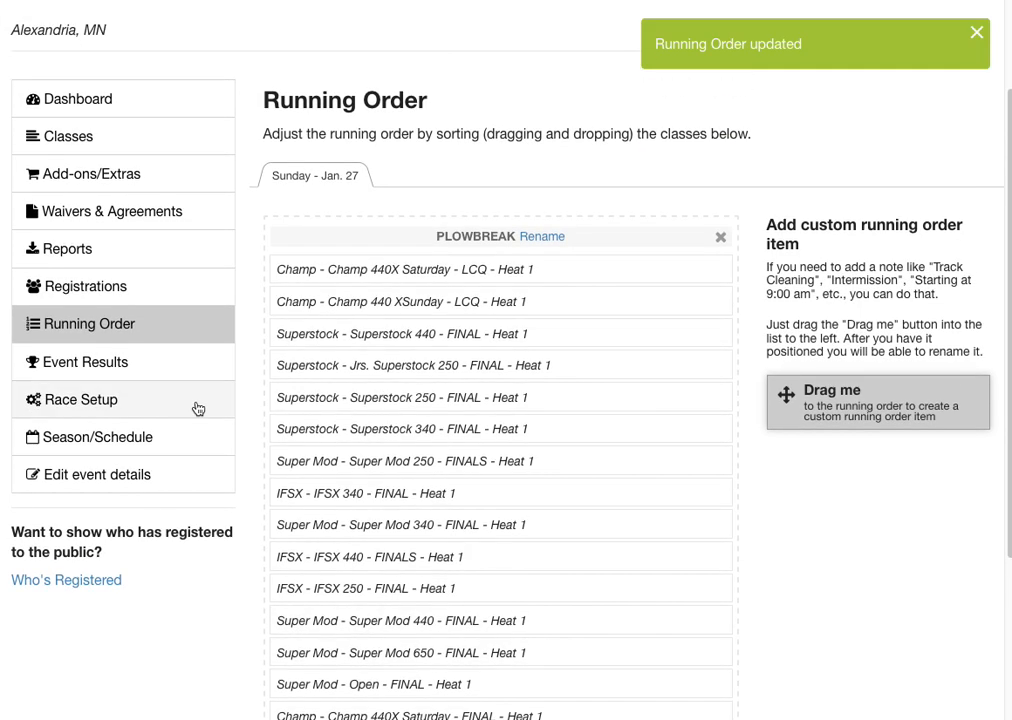
{"action": "left_click", "coordinate": [146, 259]}
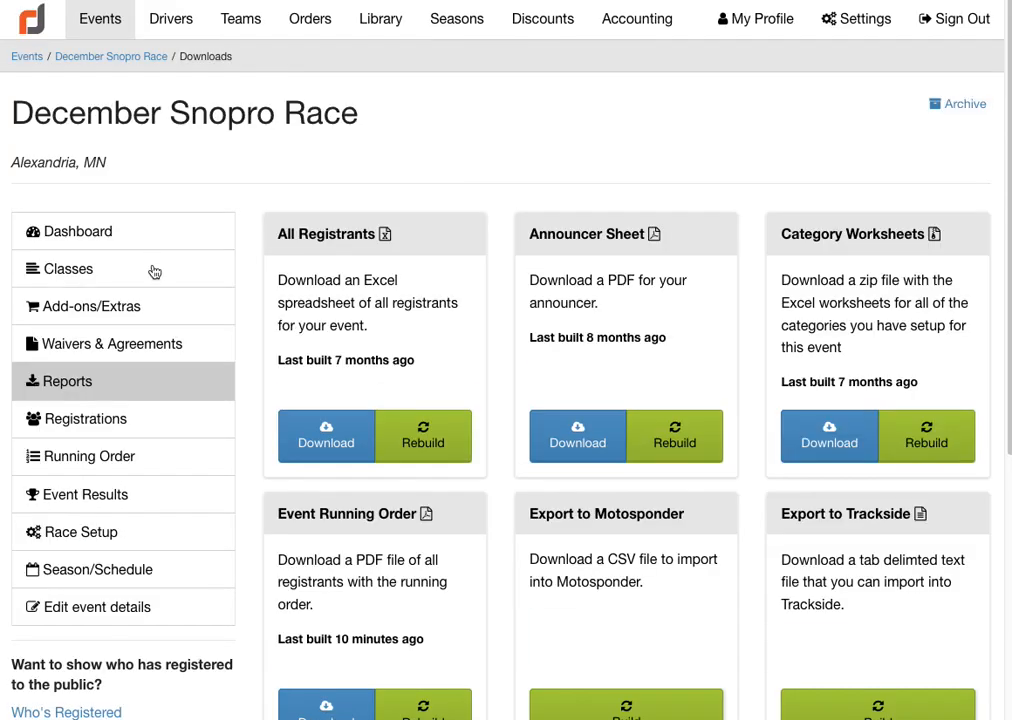
{"action": "scroll", "coordinate": [240, 401], "scroll_direction": "down", "scroll_amount": 3}
{"action": "left_click", "coordinate": [421, 452]}
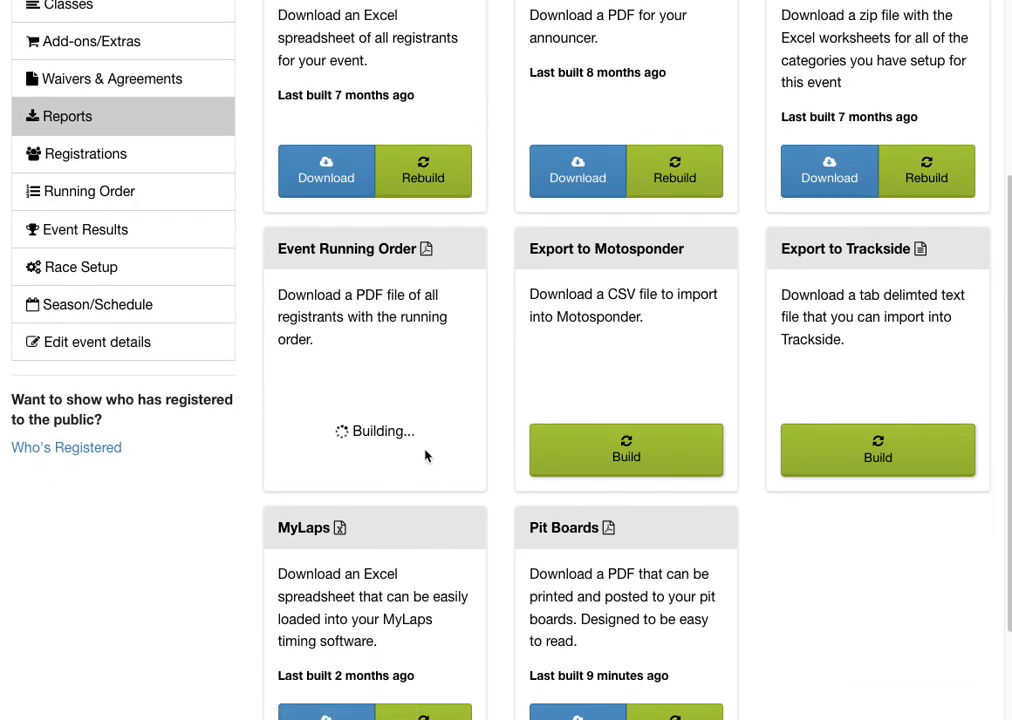
{"action": "scroll", "coordinate": [402, 460], "scroll_direction": "down", "scroll_amount": 3}
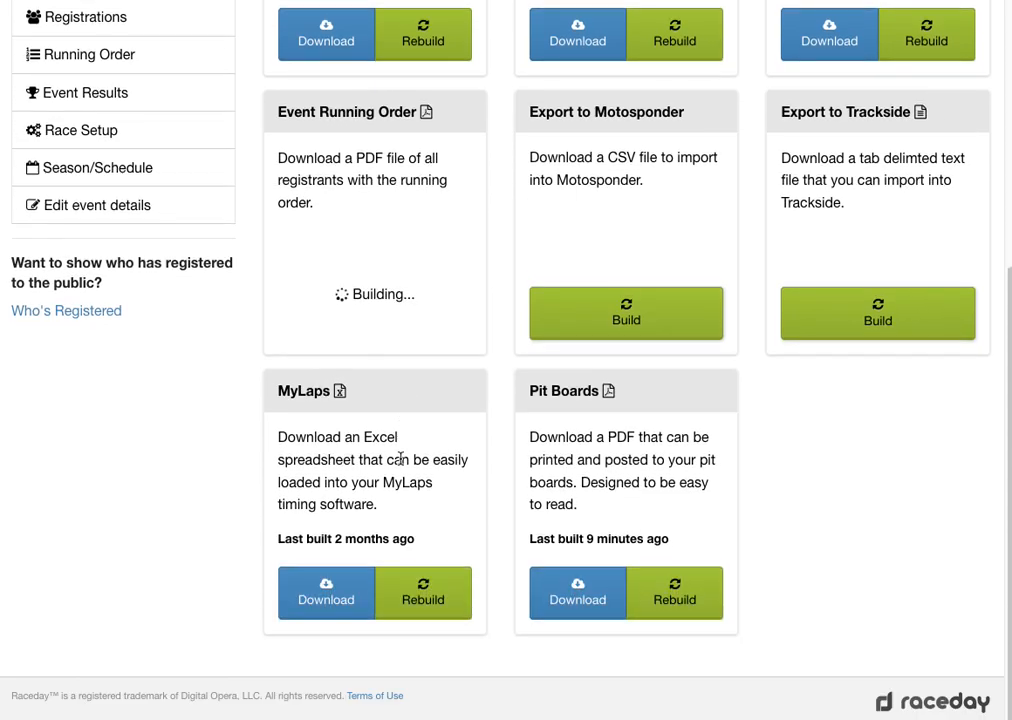
{"action": "left_click", "coordinate": [689, 600]}
{"action": "scroll", "coordinate": [698, 587], "scroll_direction": "up", "scroll_amount": 1}
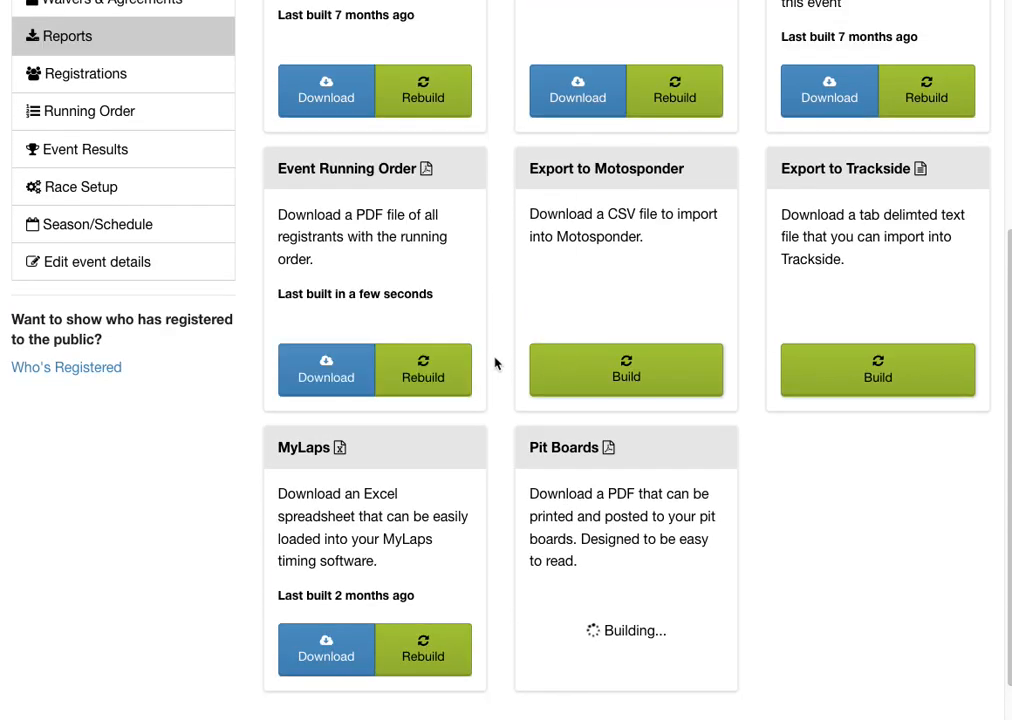
- Download the Event Running Order report, open it with Preview, check the race listings, and close it
{"action": "left_click", "coordinate": [336, 376]}
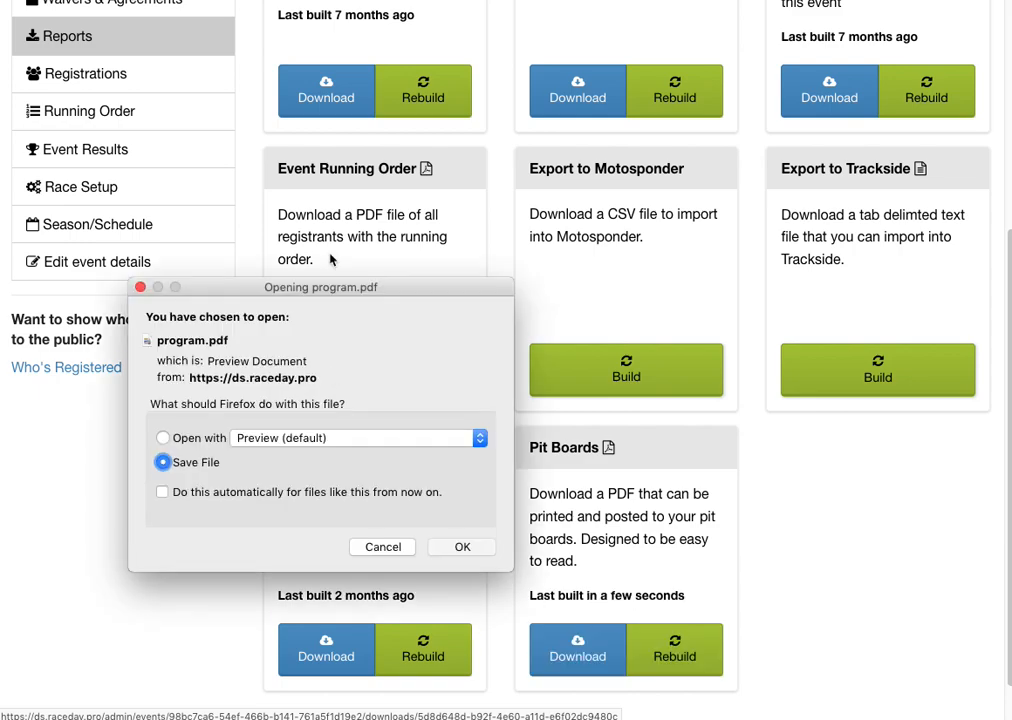
{"action": "left_click", "coordinate": [162, 437]}
{"action": "left_click", "coordinate": [460, 552]}
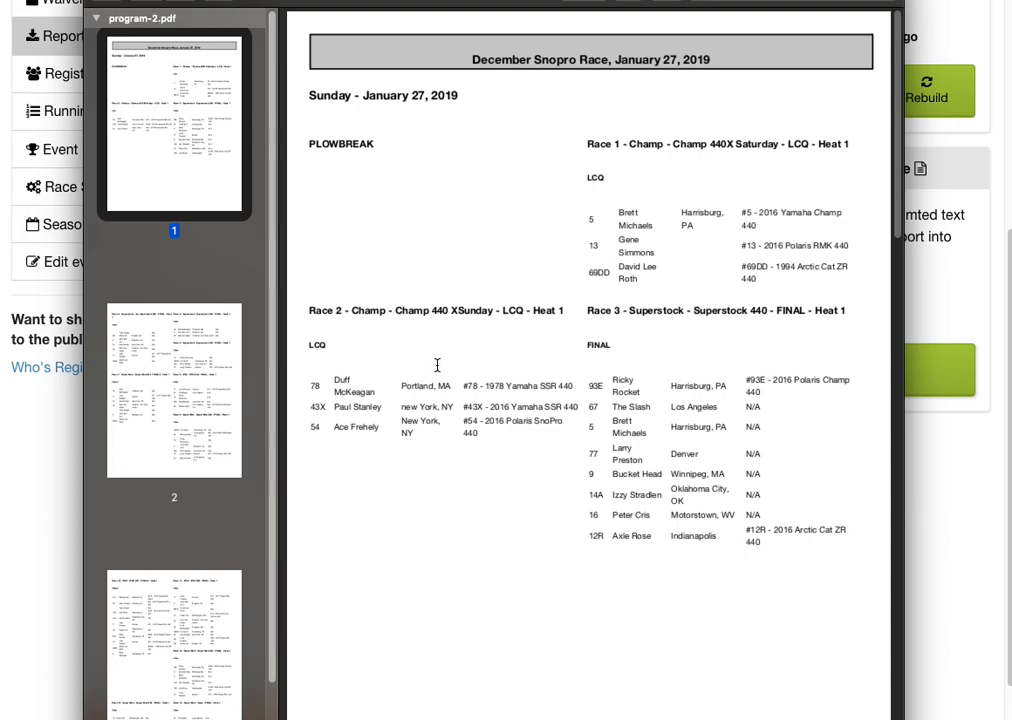
{"action": "scroll", "coordinate": [737, 415], "scroll_direction": "down", "scroll_amount": 5}
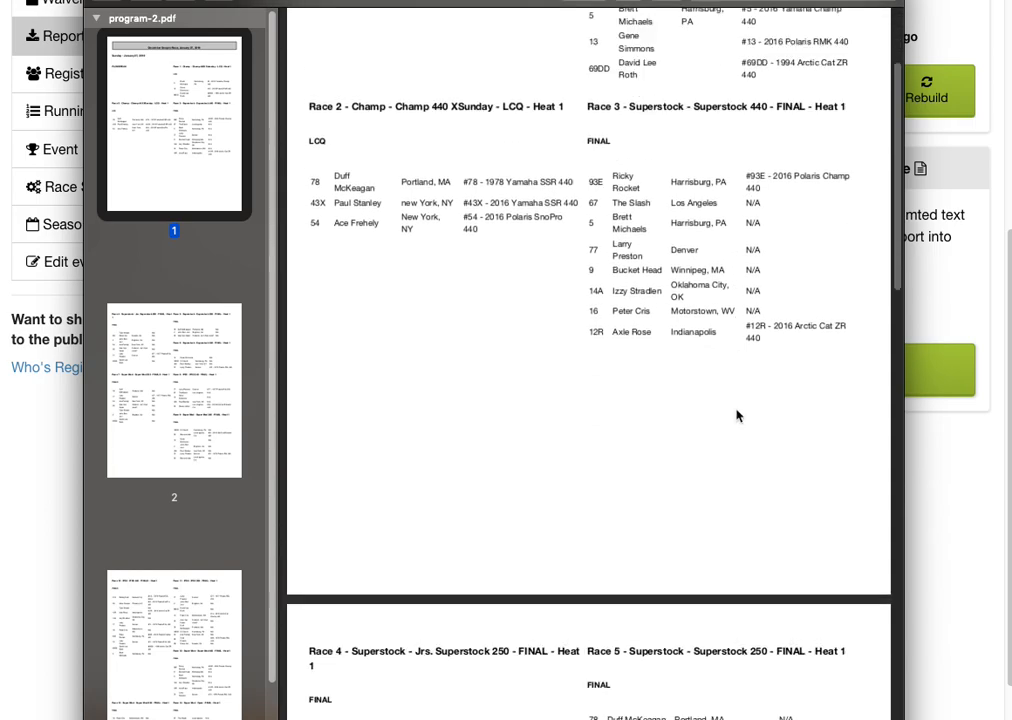
{"action": "key", "text": "super+w"}
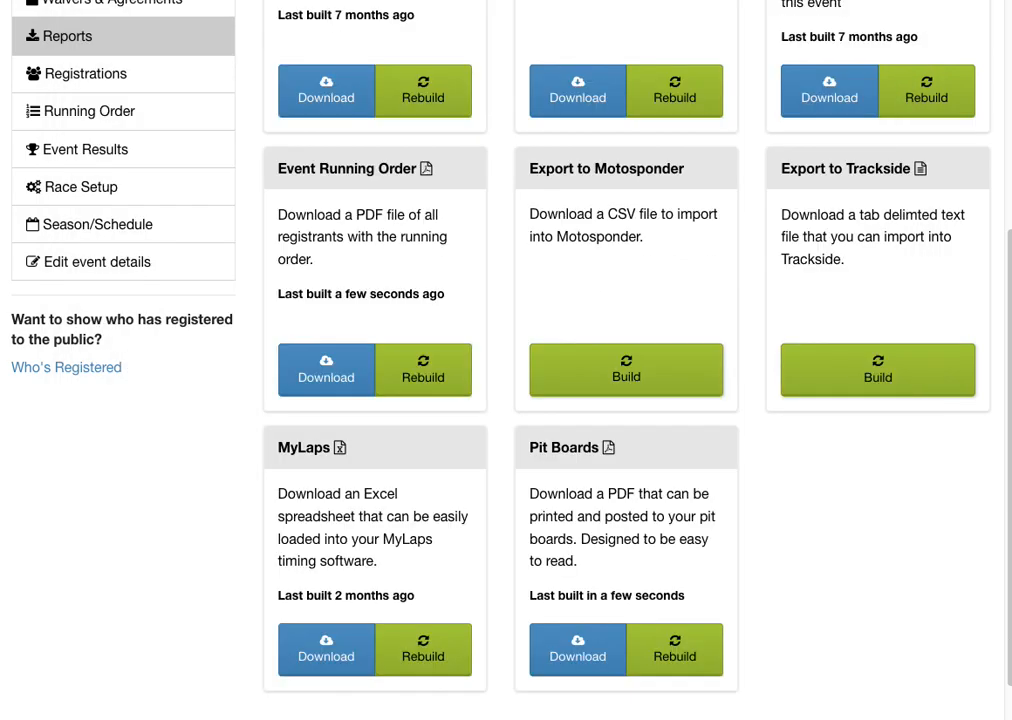
- Download the Pit Boards report and open board_sheet.pdf with Preview to review it
{"action": "scroll", "coordinate": [352, 425], "scroll_direction": "down", "scroll_amount": 2}
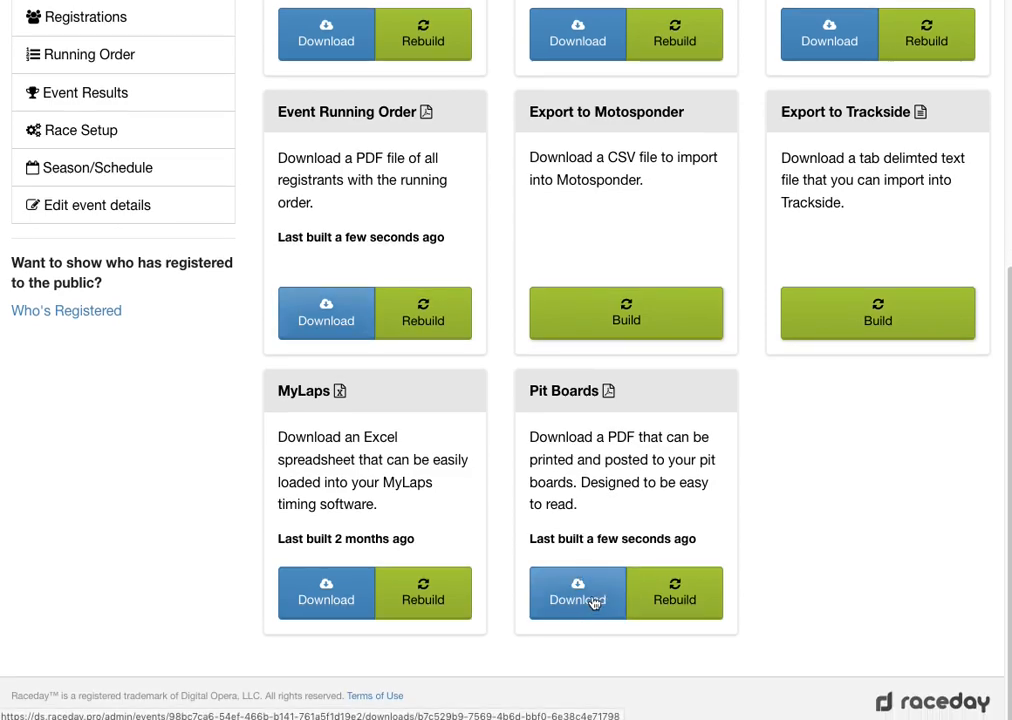
{"action": "left_click", "coordinate": [590, 598]}
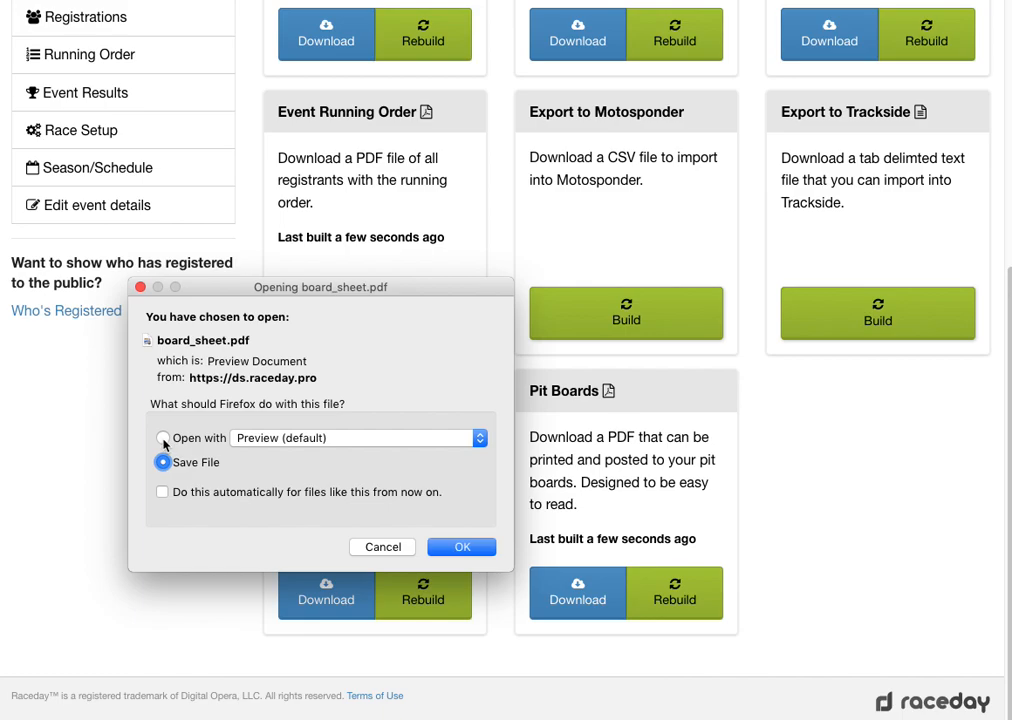
{"action": "left_click", "coordinate": [163, 438]}
{"action": "left_click", "coordinate": [446, 552]}
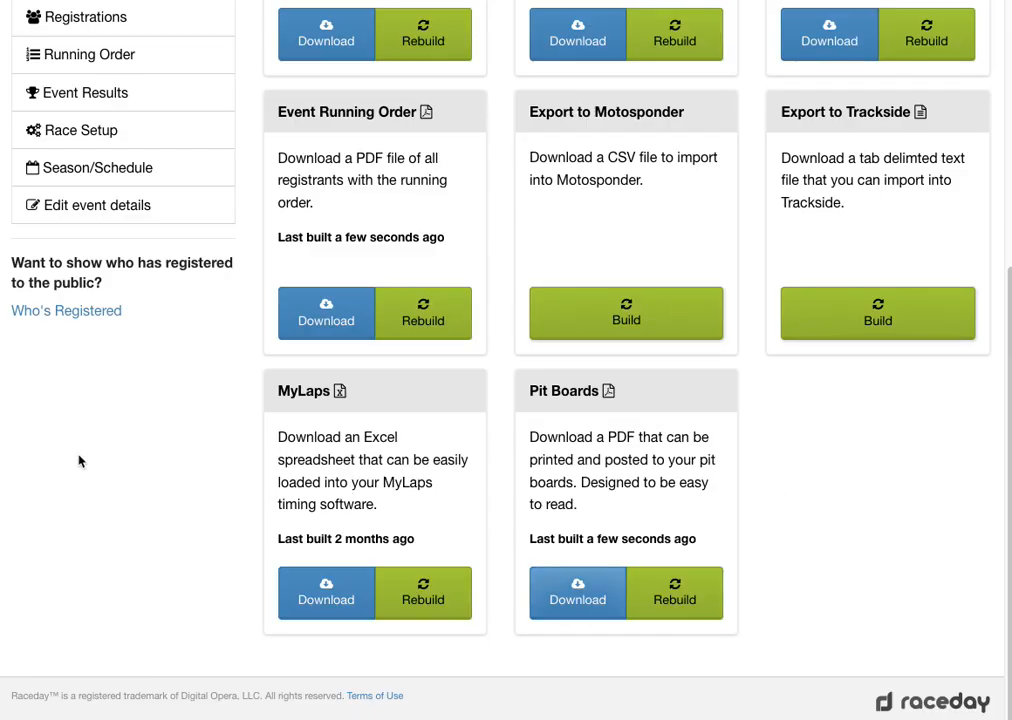
- Add Monday - Jan. 28 as a second day in the December Snopro Race event details
{"action": "scroll", "coordinate": [80, 461], "scroll_direction": "up", "scroll_amount": 8}
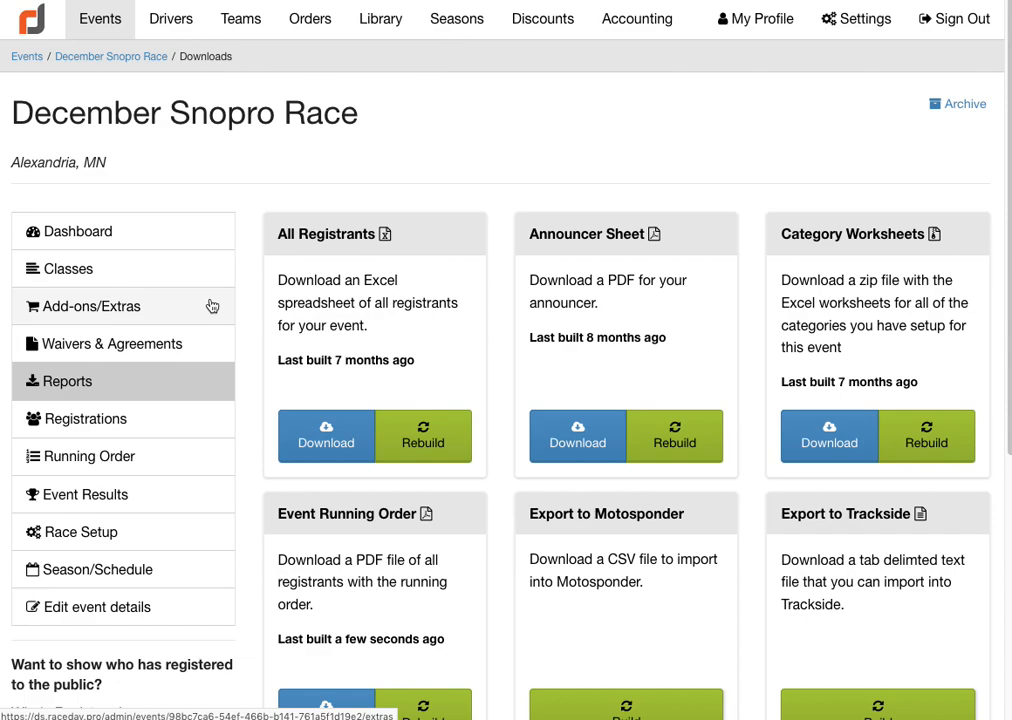
{"action": "left_click", "coordinate": [108, 609]}
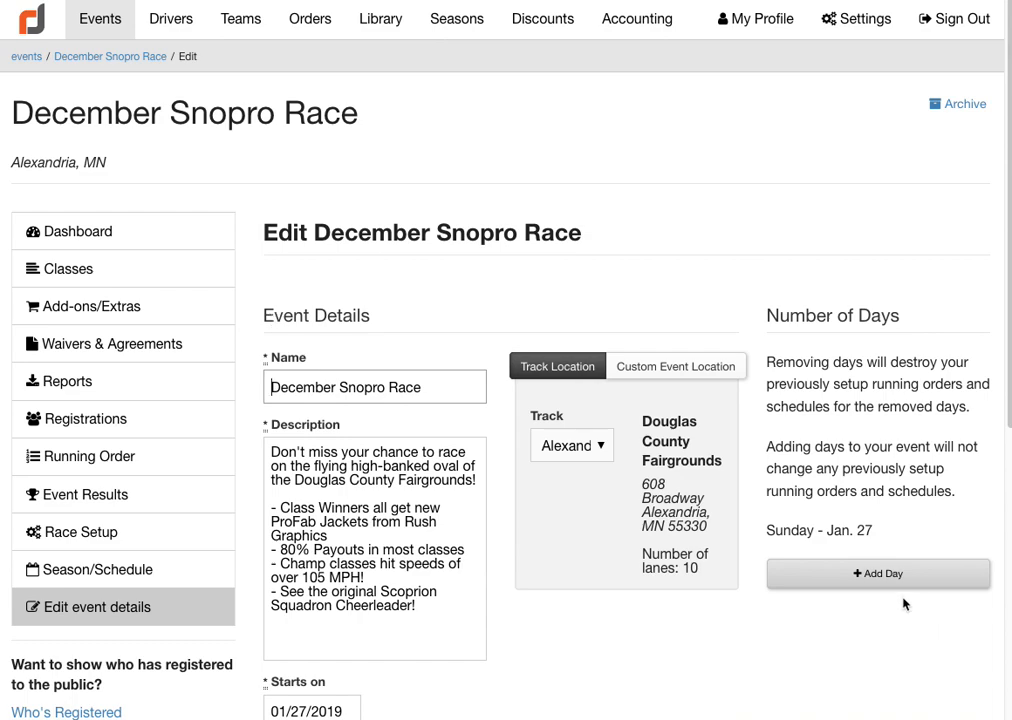
{"action": "left_click", "coordinate": [875, 577]}
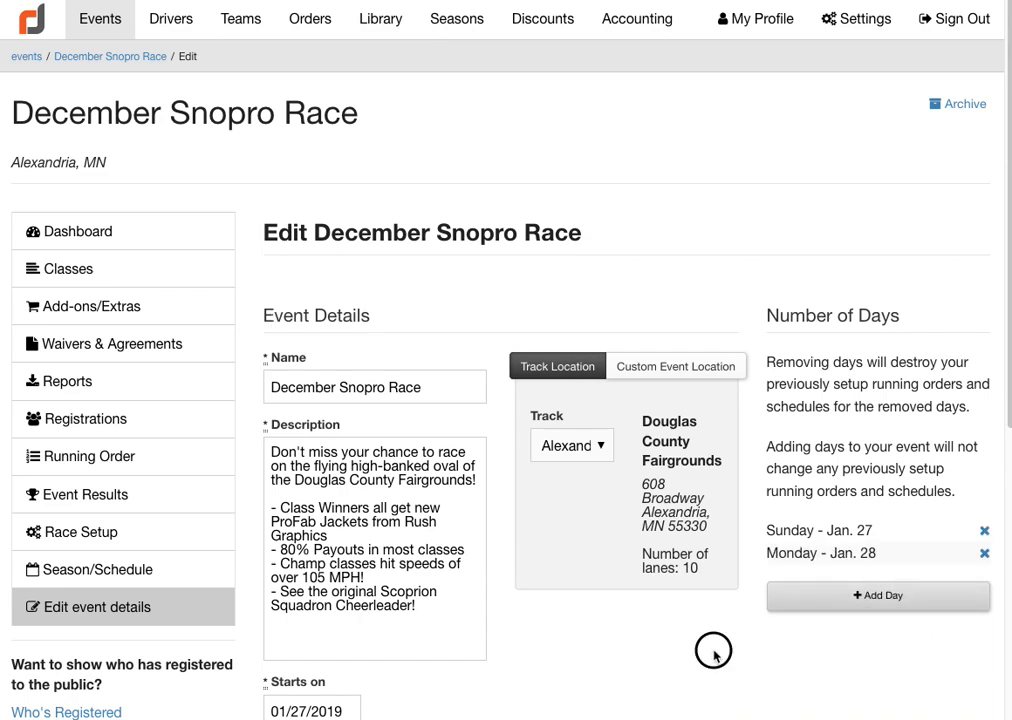
- Open the race setup for Champ 440 XSunday and compare the rounds on Sunday - Jan. 27 and Monday - Jan. 28
{"action": "left_click", "coordinate": [80, 532]}
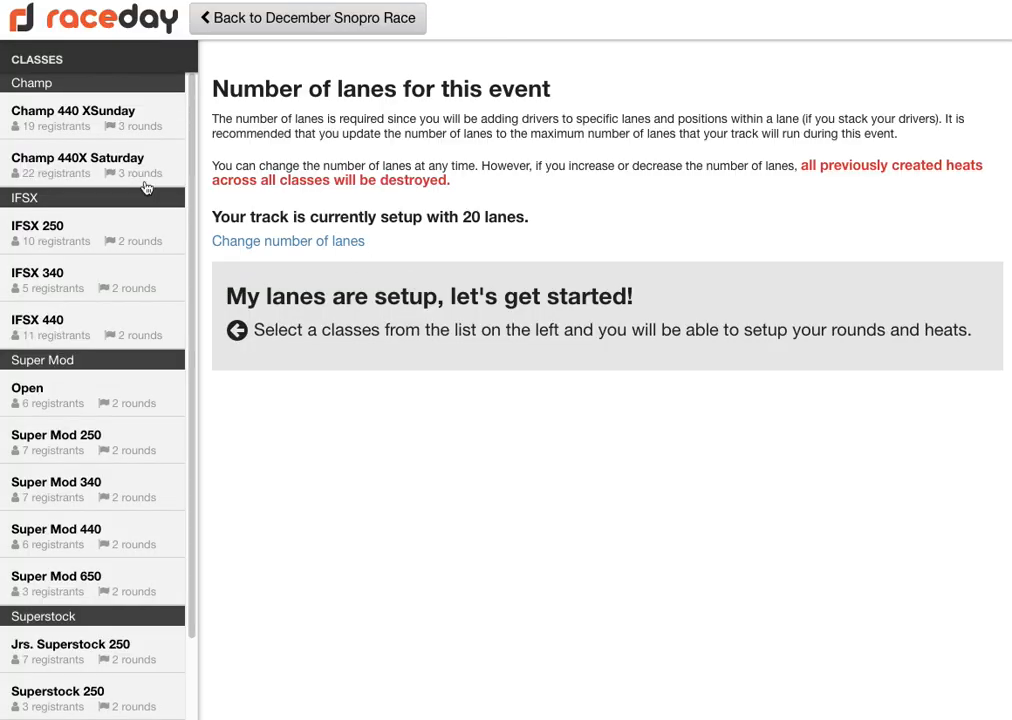
{"action": "left_click", "coordinate": [78, 100]}
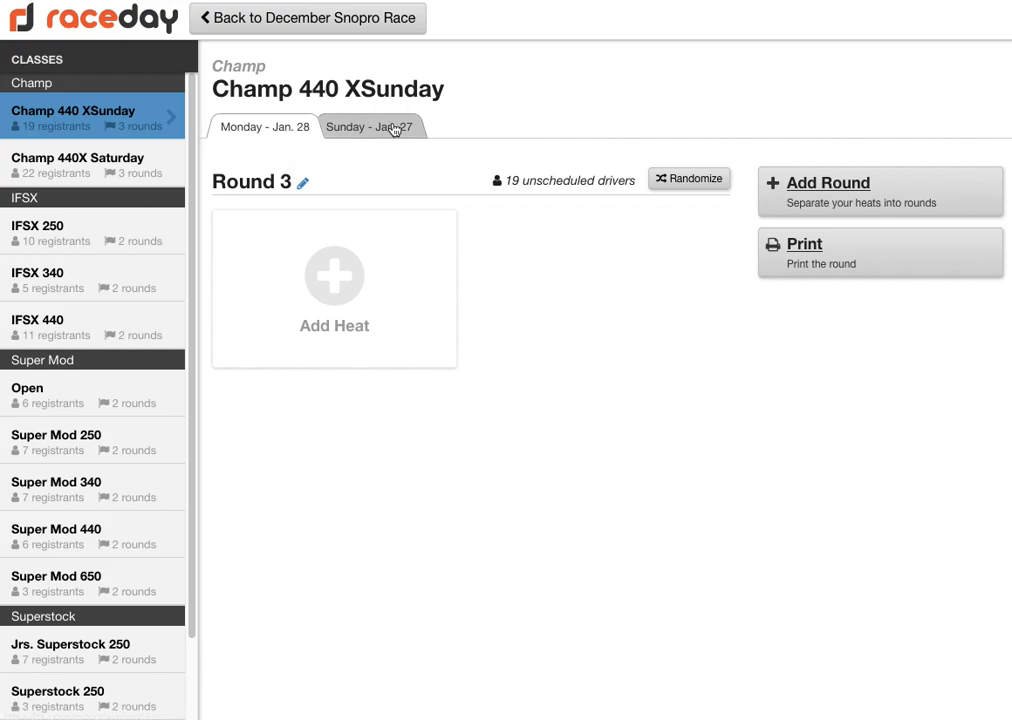
{"action": "left_click", "coordinate": [395, 129]}
{"action": "left_click", "coordinate": [271, 134]}
{"action": "left_click", "coordinate": [363, 131]}
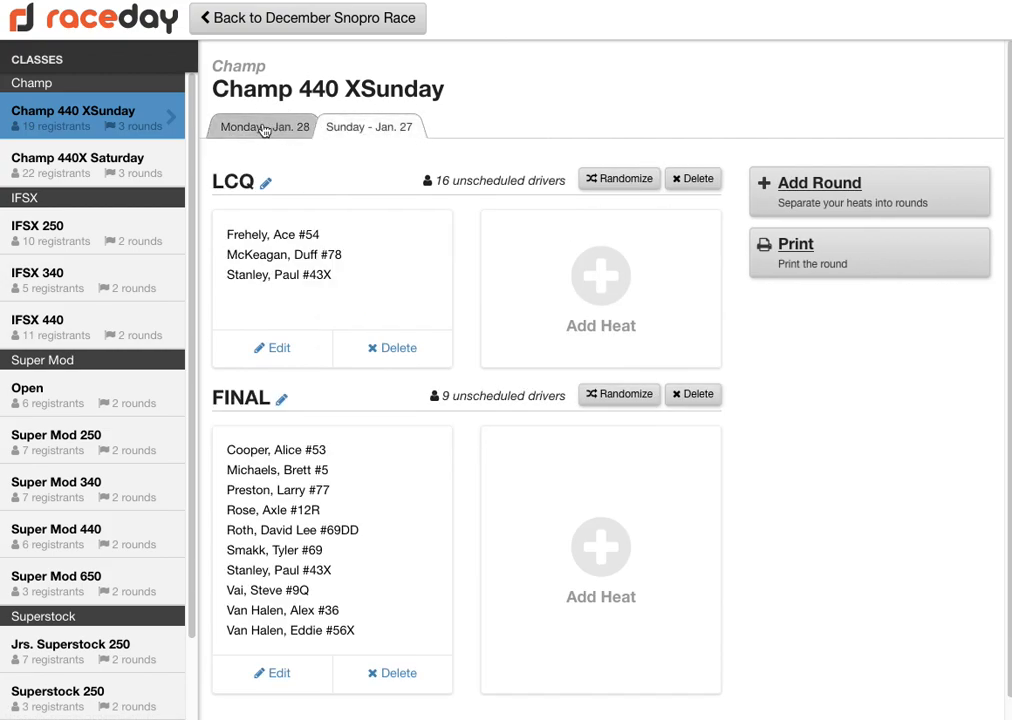
{"action": "left_click", "coordinate": [266, 131]}
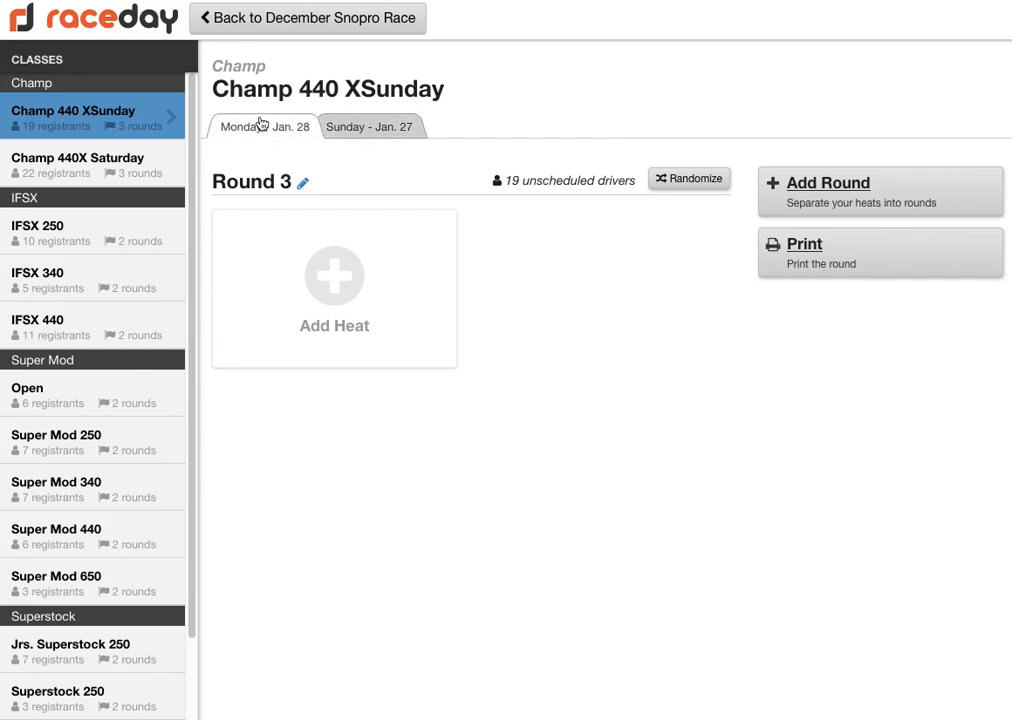